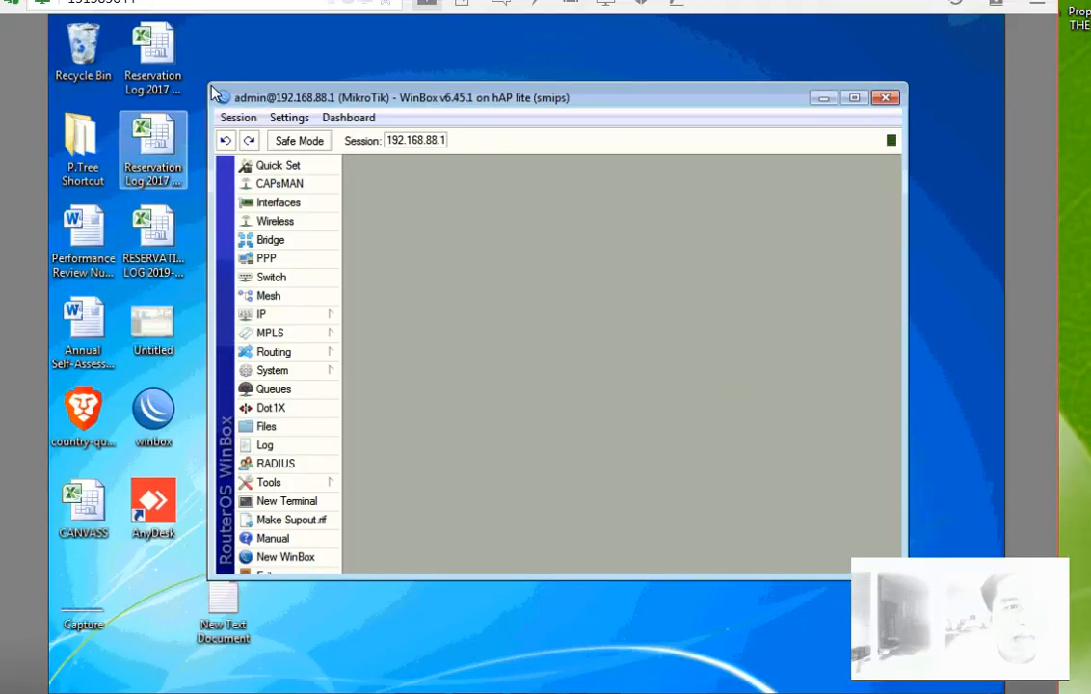
Step: Enlarge the main router window, and open the interface list in an enlarged window
drag(210, 83, 60, 29)
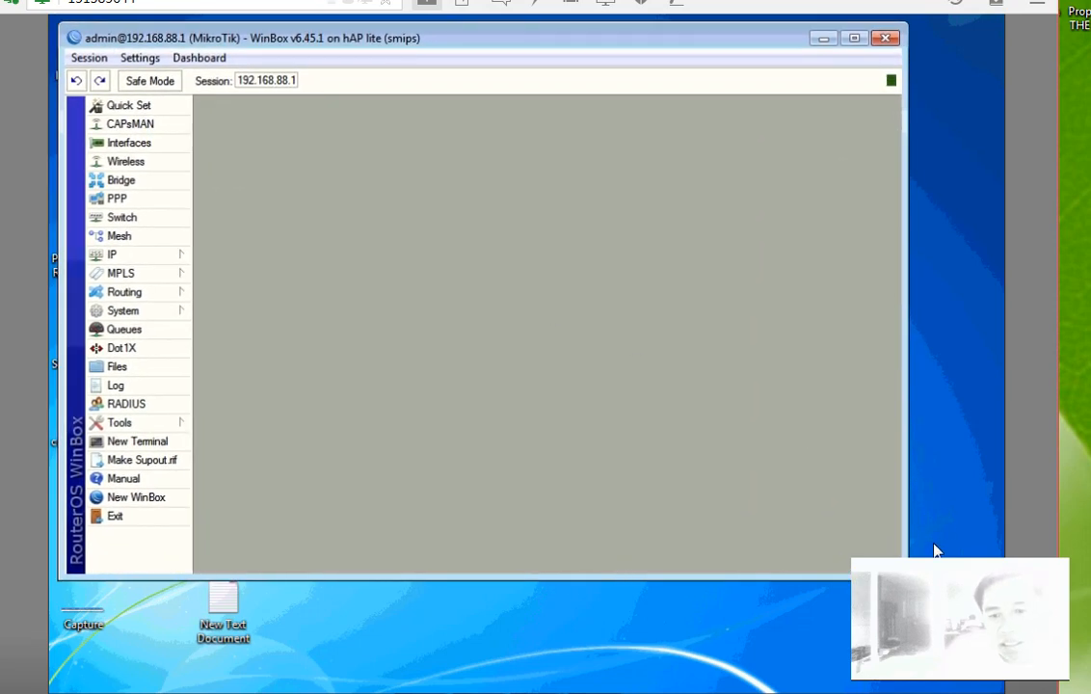
drag(906, 578, 996, 672)
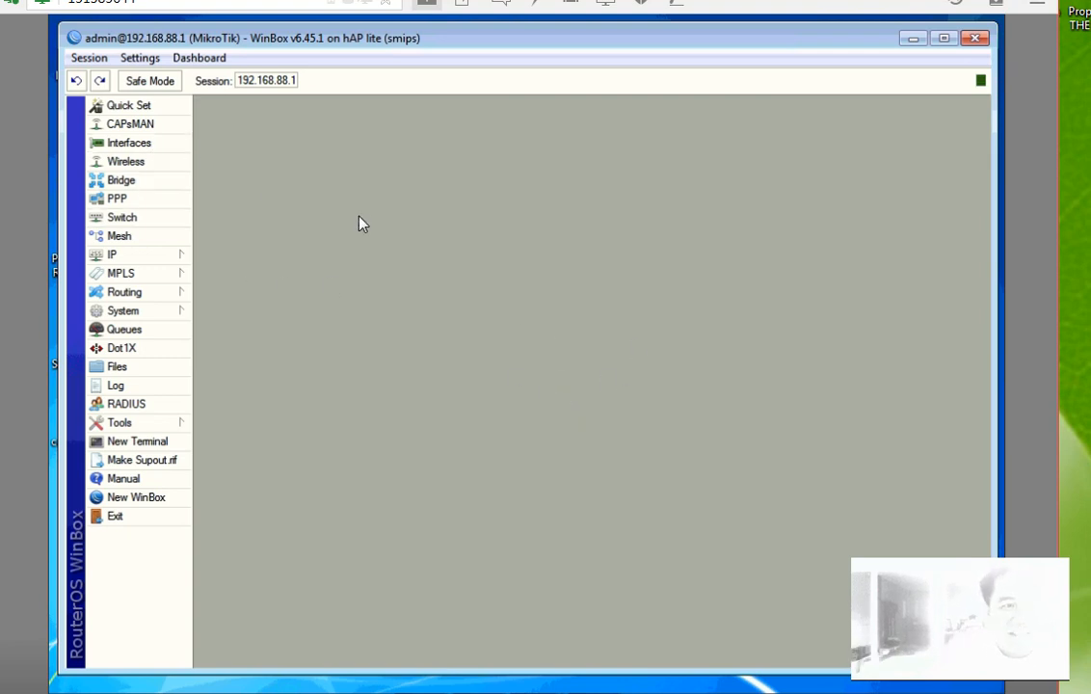
click(134, 142)
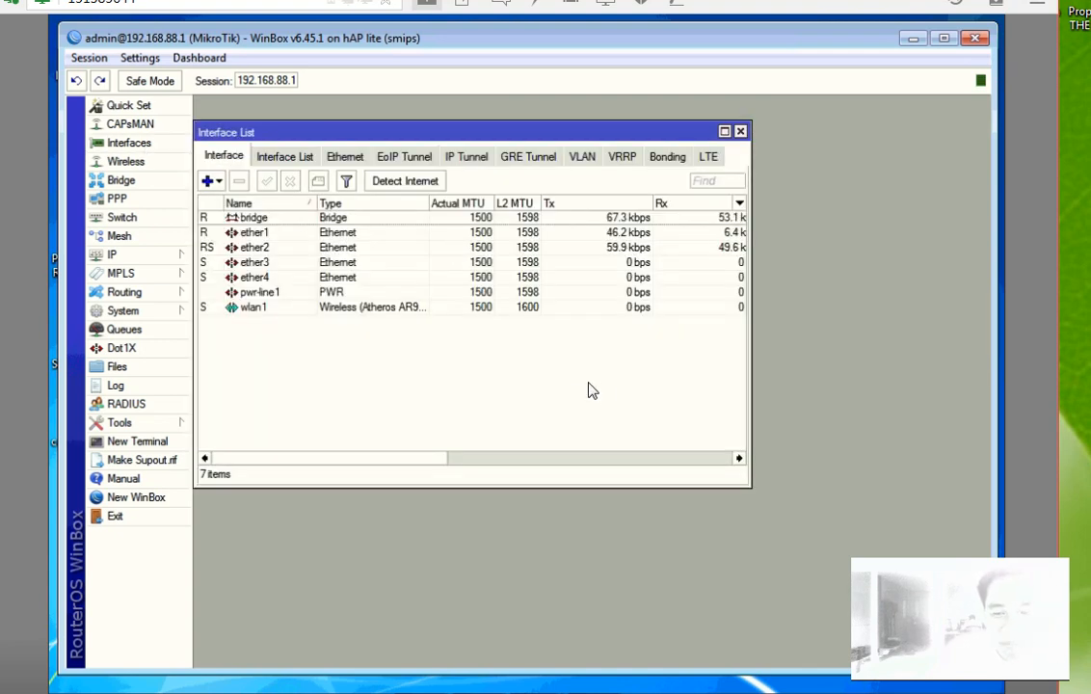
drag(744, 492, 906, 617)
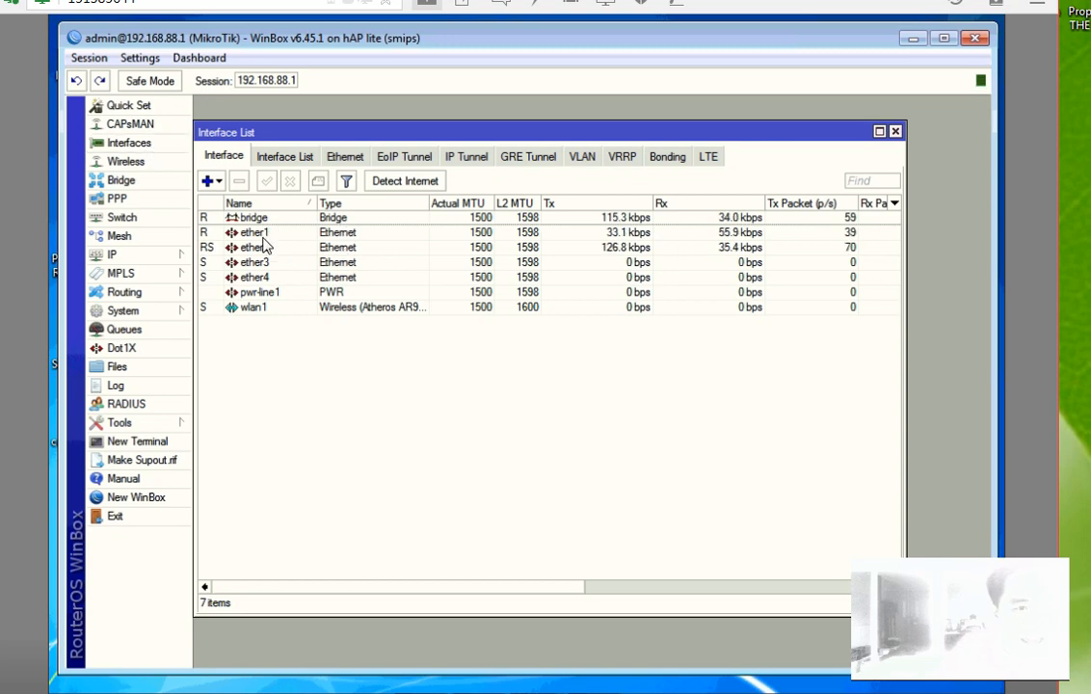
Step: Review the ether2, ether3 and ether4 port assignments of the bridge, and return to the interface list
click(146, 183)
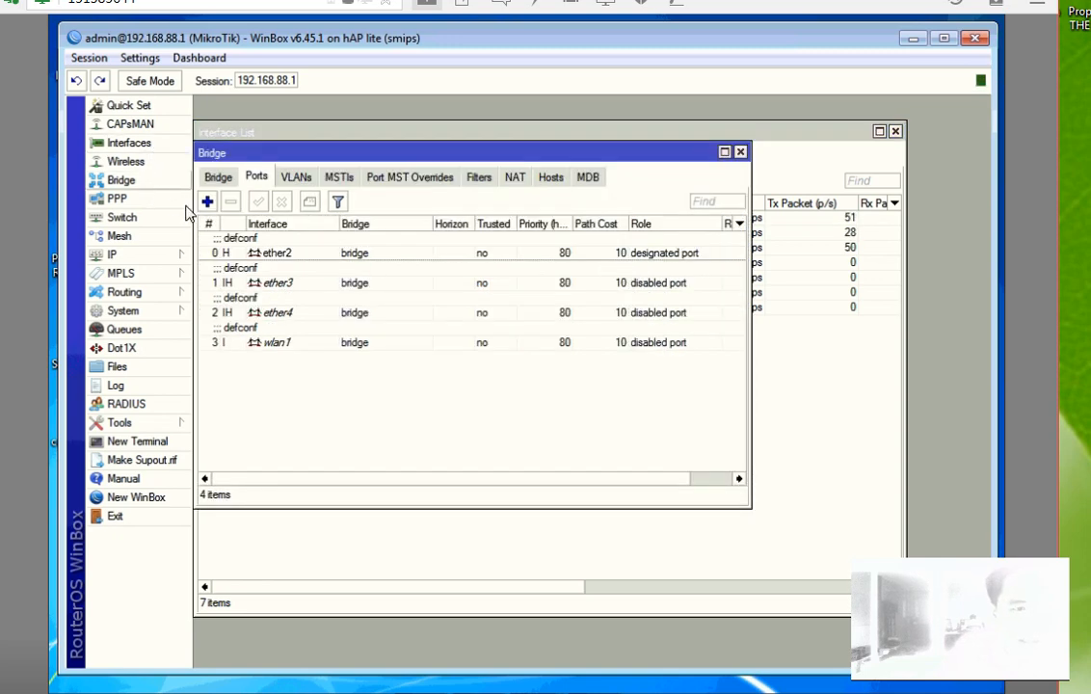
click(261, 247)
click(284, 286)
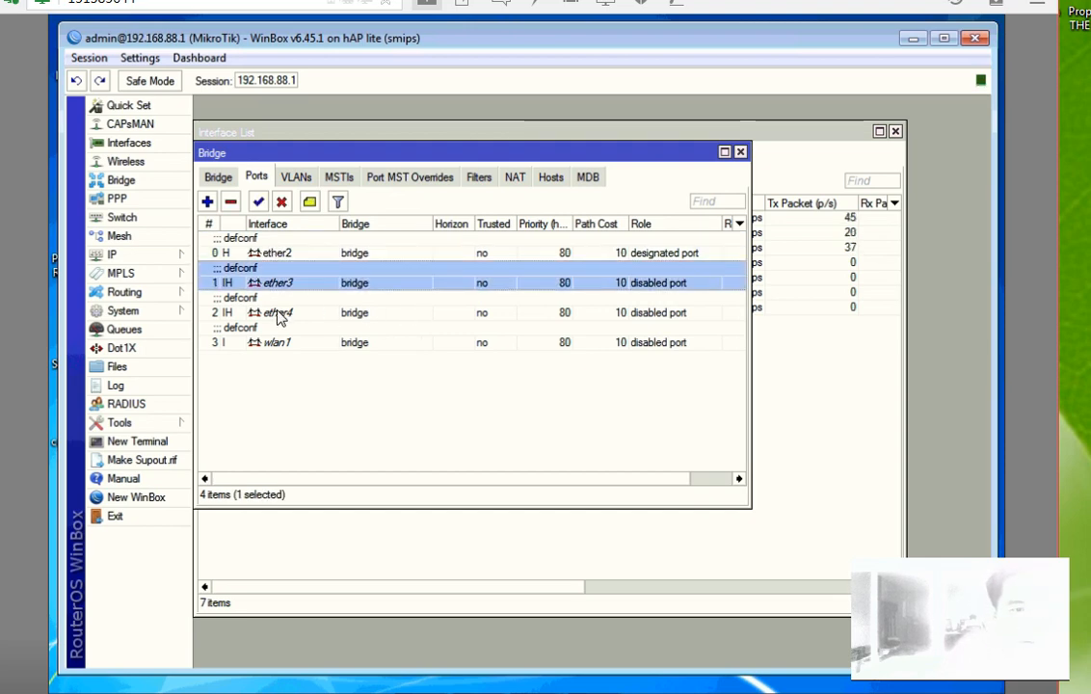
click(276, 313)
click(282, 283)
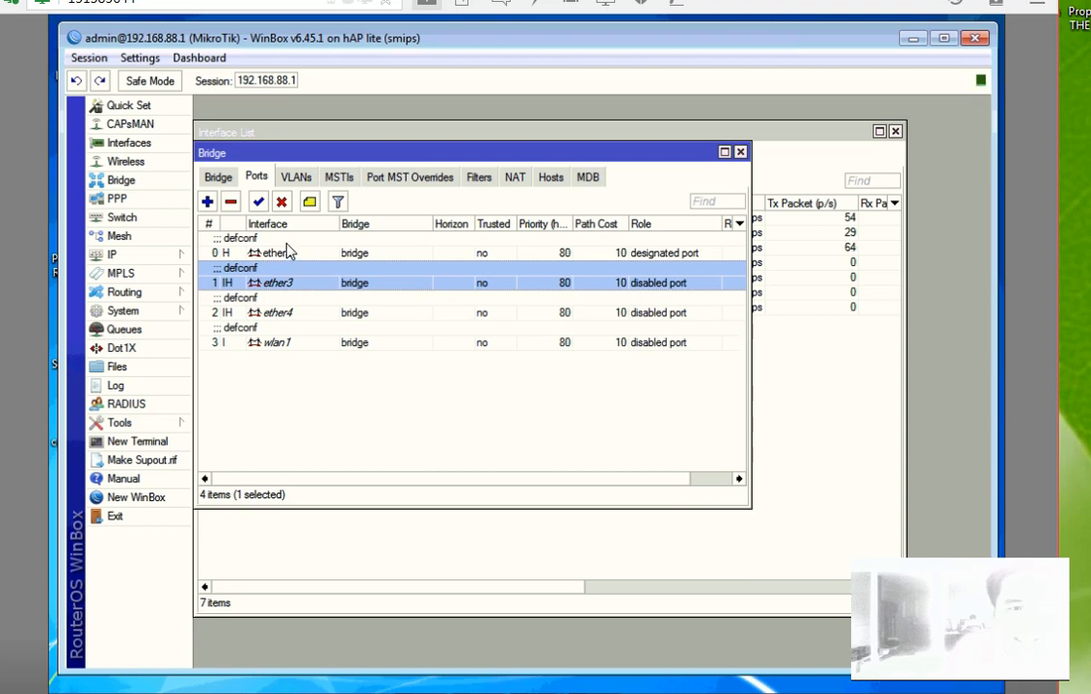
click(285, 253)
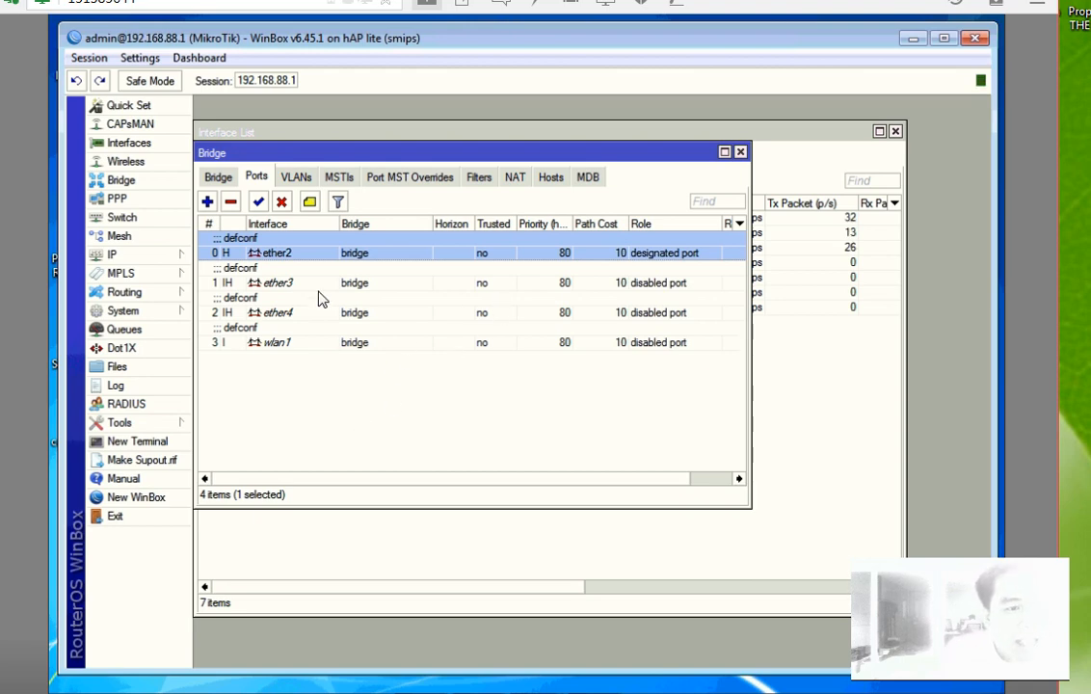
click(356, 289)
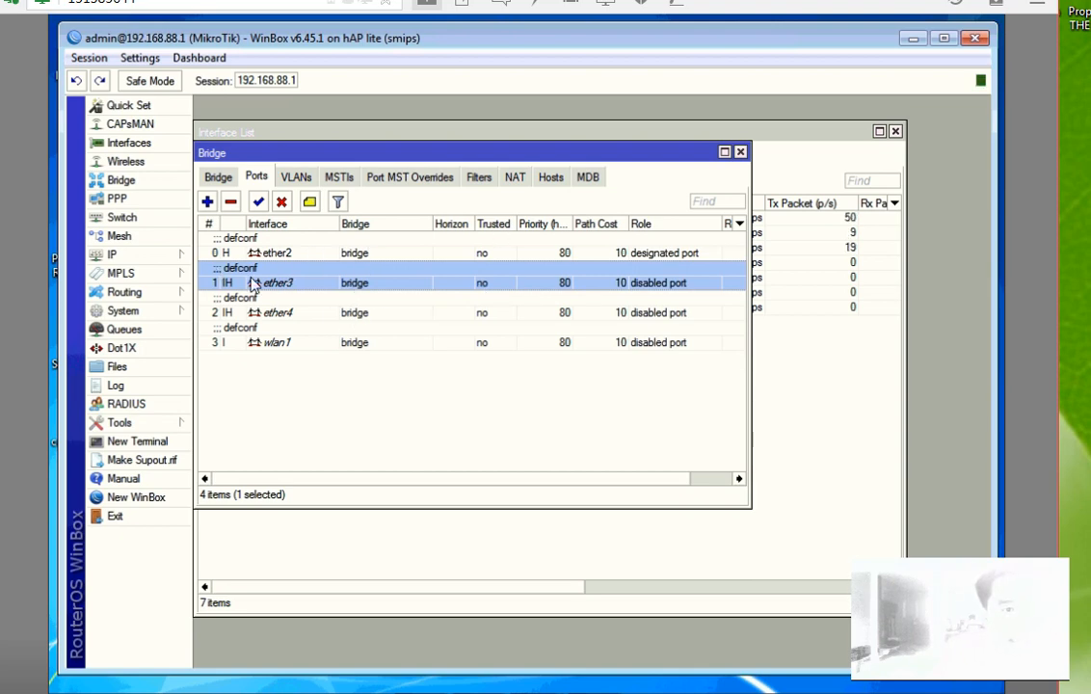
click(140, 143)
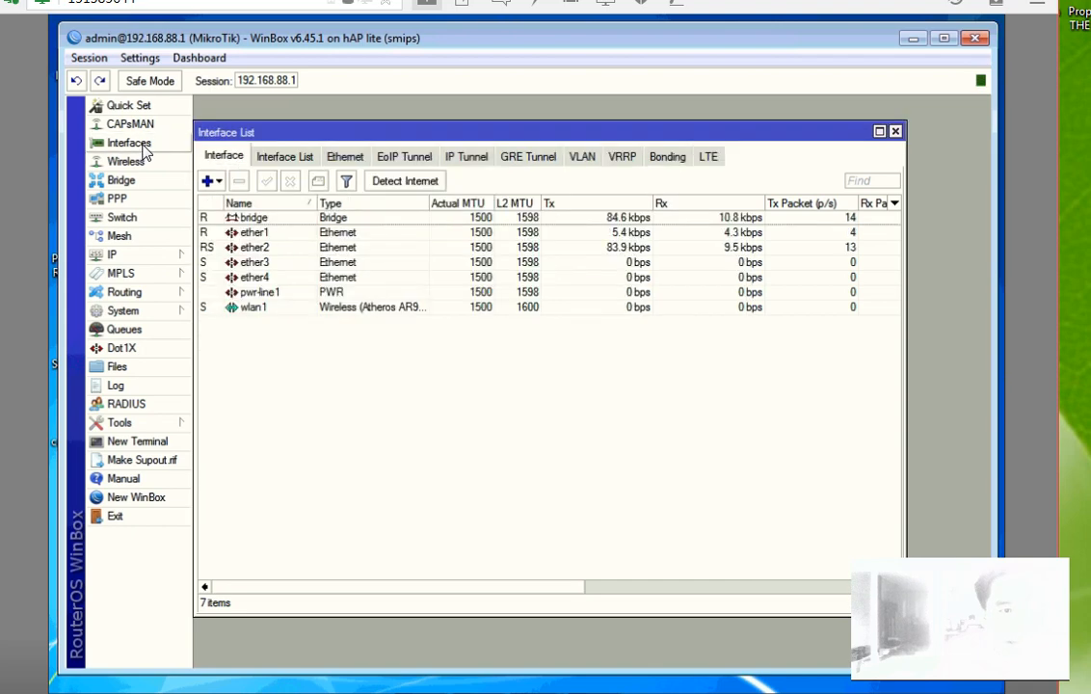
Step: Inspect the DHCP client entry for ether1 and close its settings unchanged
click(146, 264)
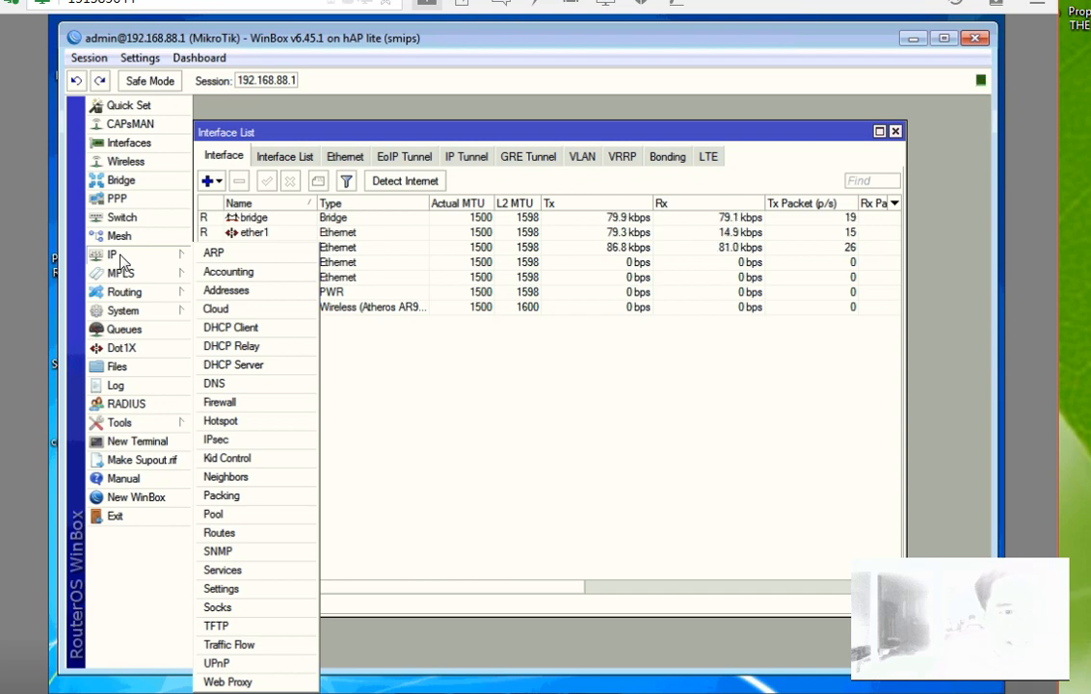
click(249, 333)
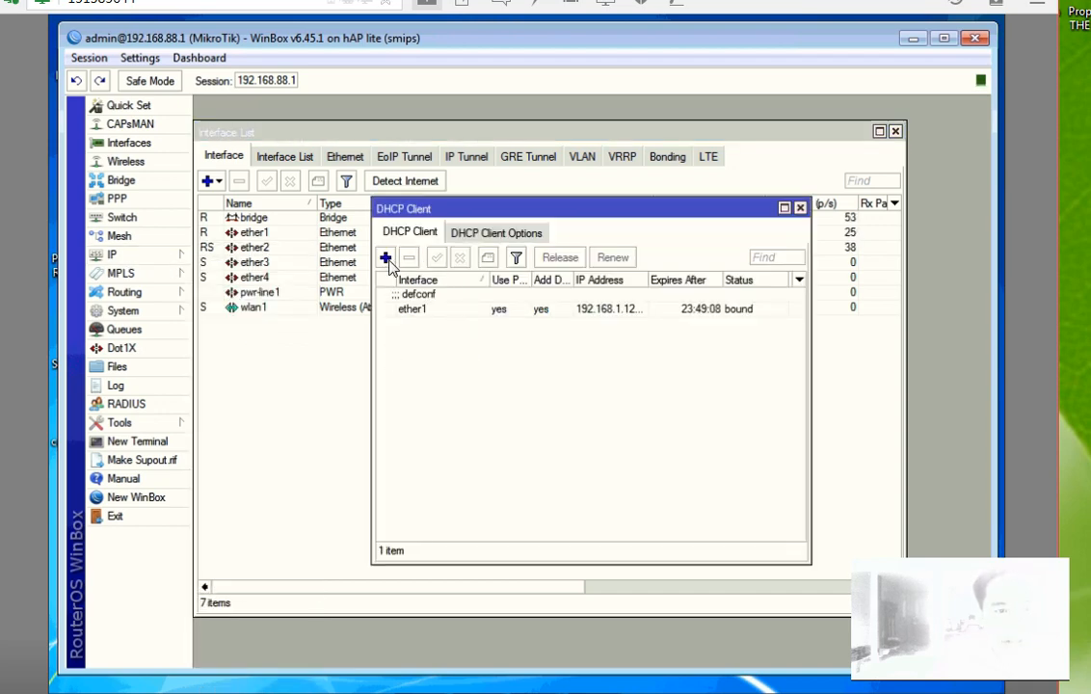
double_click(467, 310)
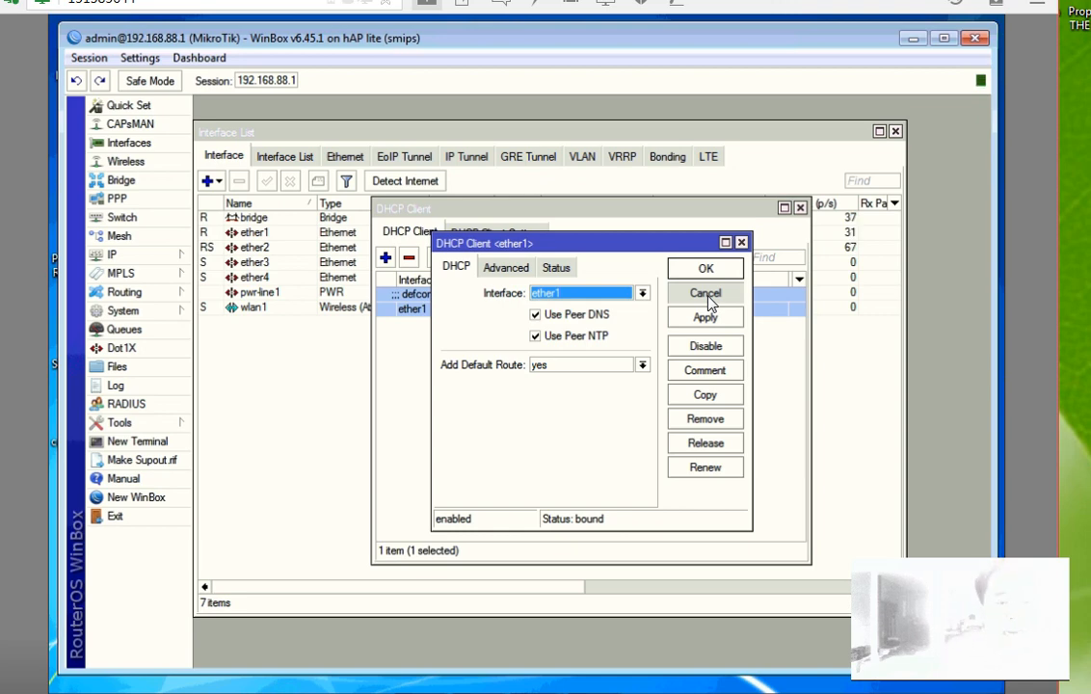
click(705, 294)
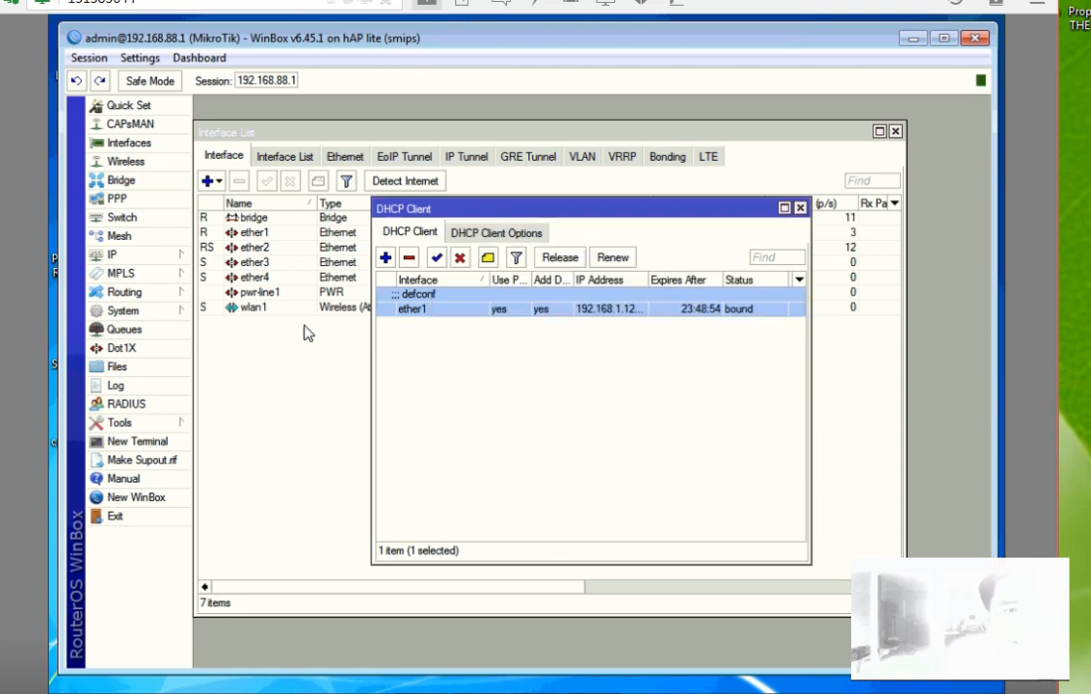
Step: Show the firewall's NAT rules and select the default masquerade rule
click(132, 258)
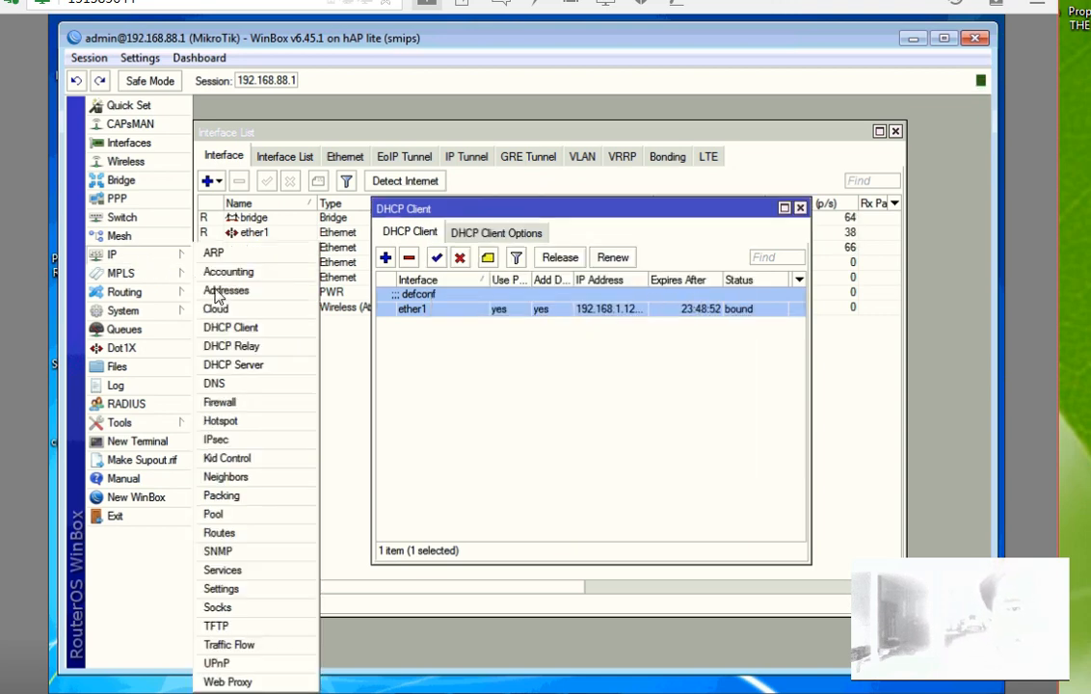
click(228, 404)
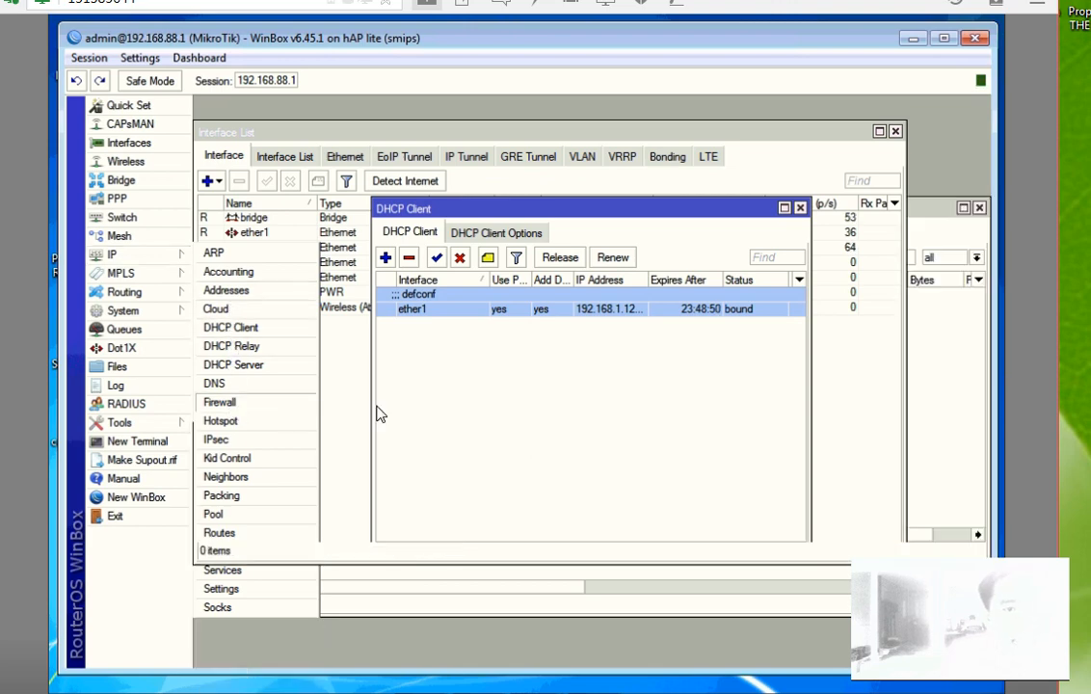
click(276, 233)
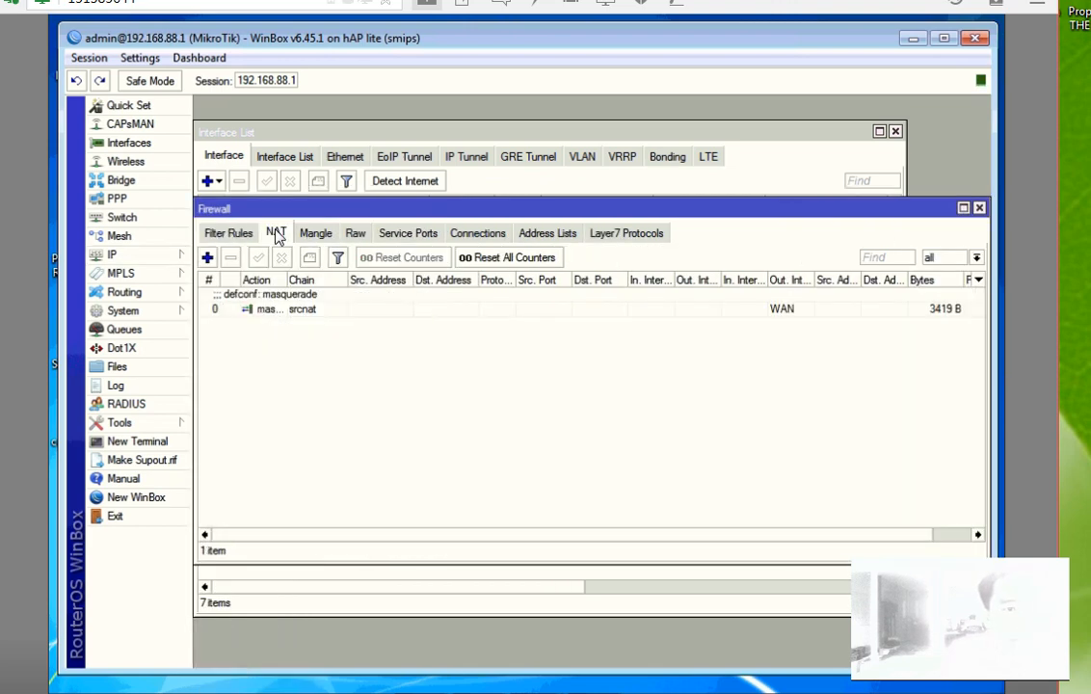
click(289, 310)
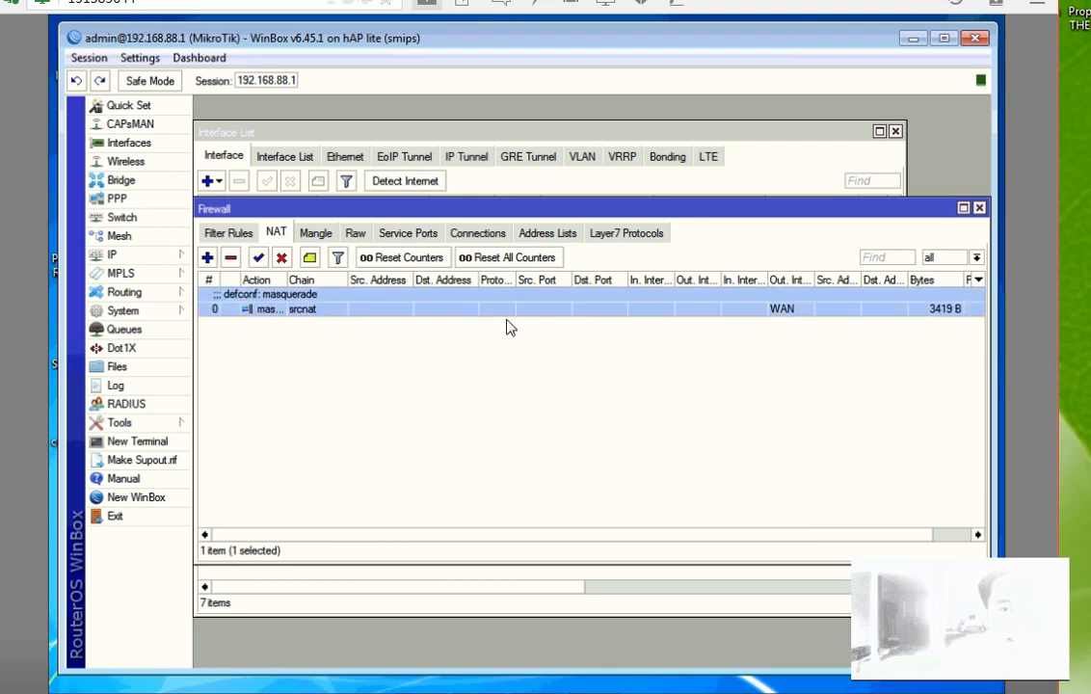
Step: Examine the action and outgoing interface choices of a new NAT rule, discard the rule, and close the firewall window
click(208, 258)
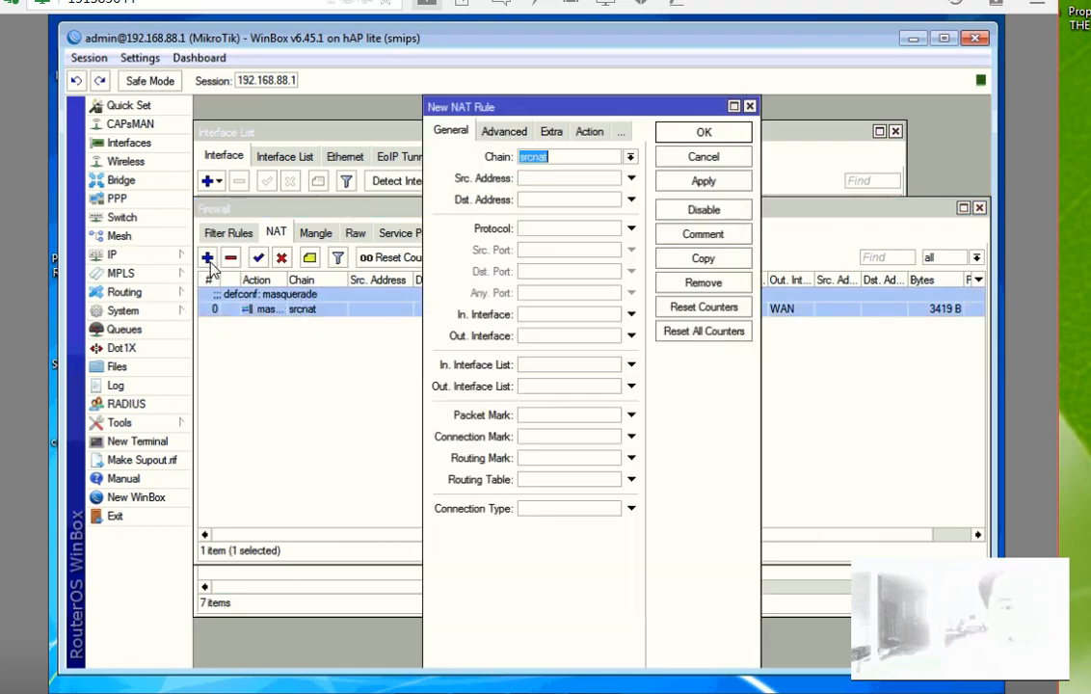
click(588, 133)
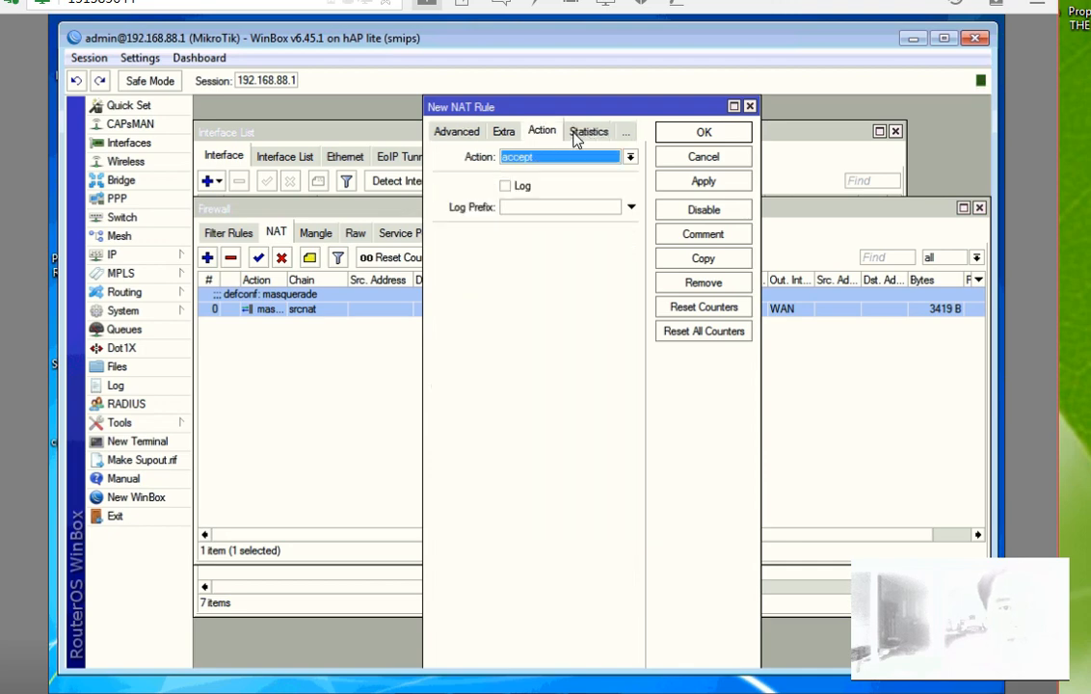
click(585, 133)
click(541, 133)
click(547, 158)
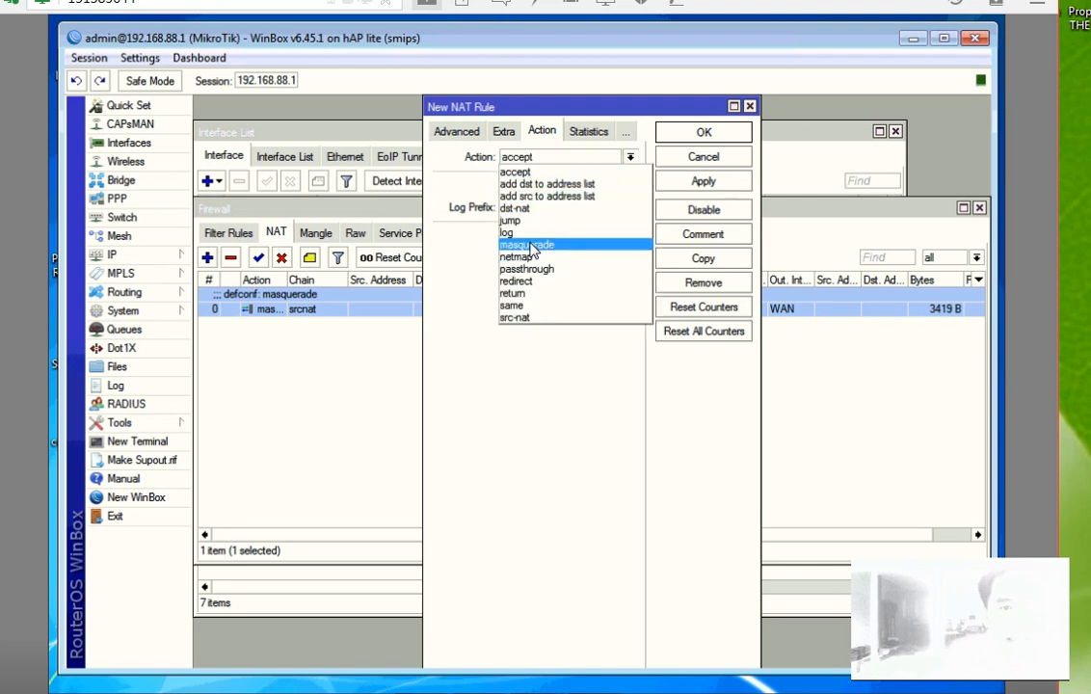
click(445, 132)
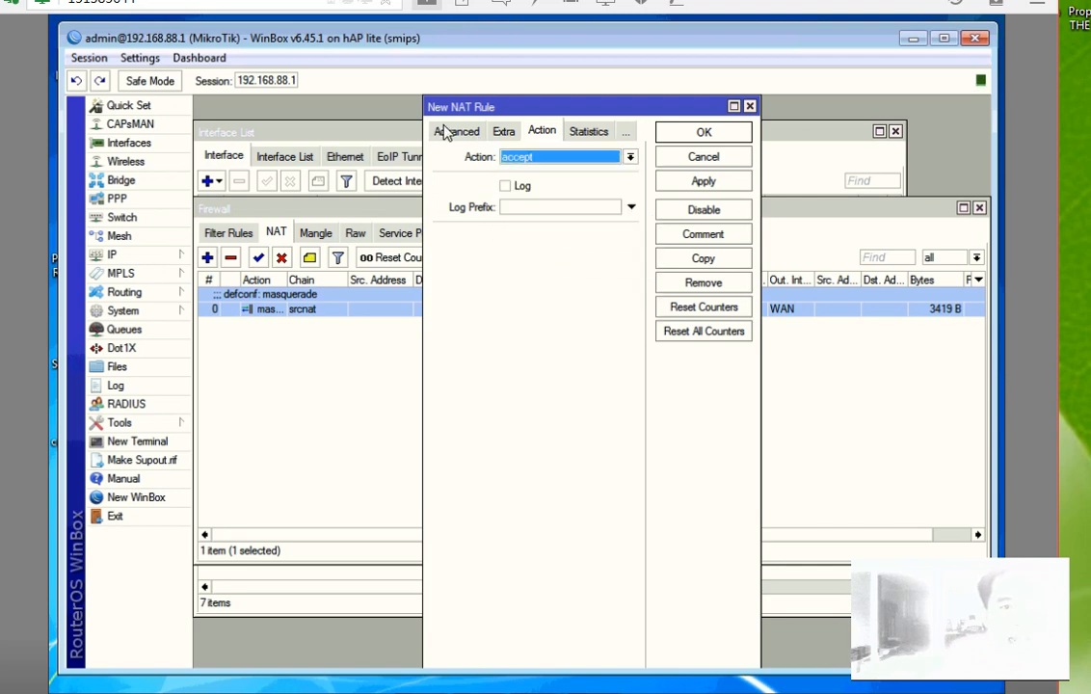
click(444, 132)
click(447, 132)
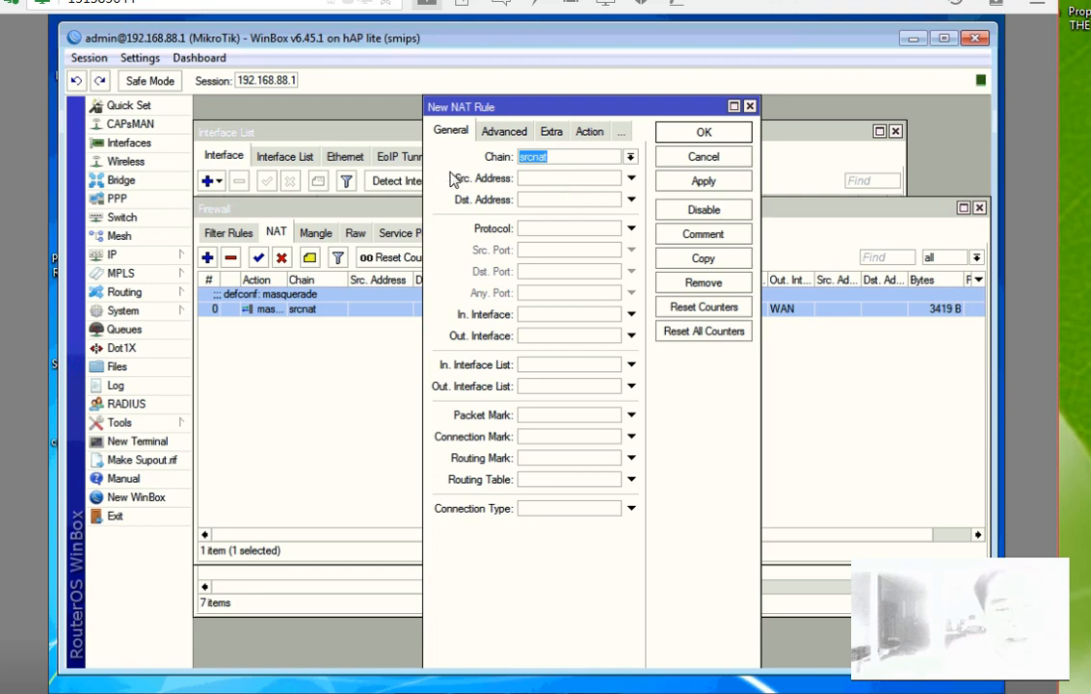
click(538, 335)
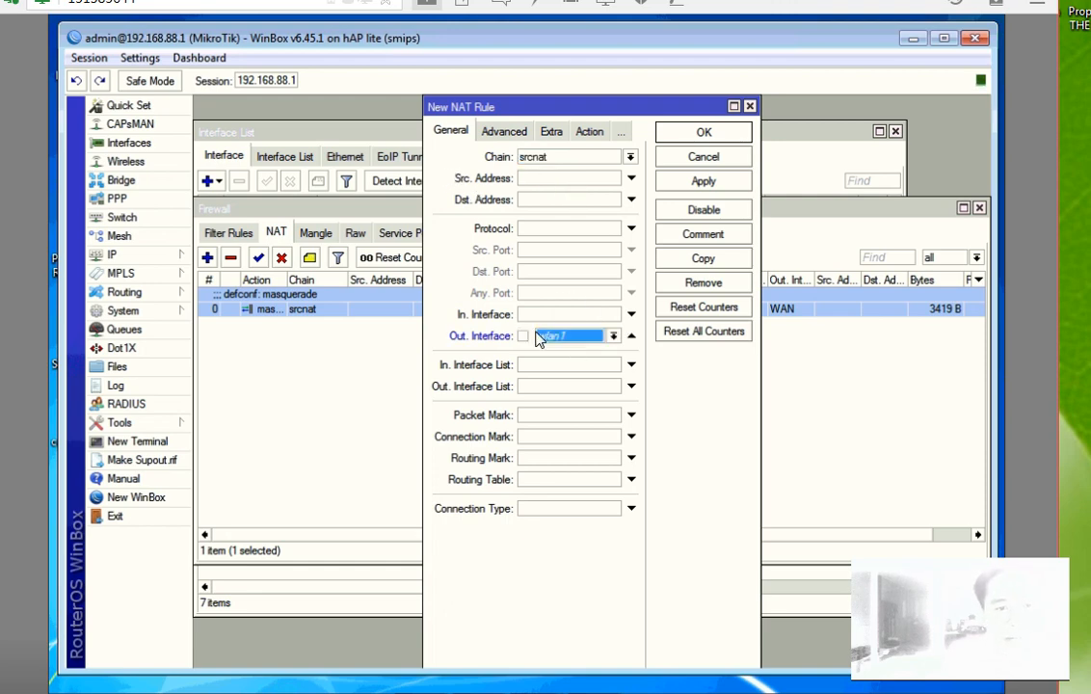
click(613, 337)
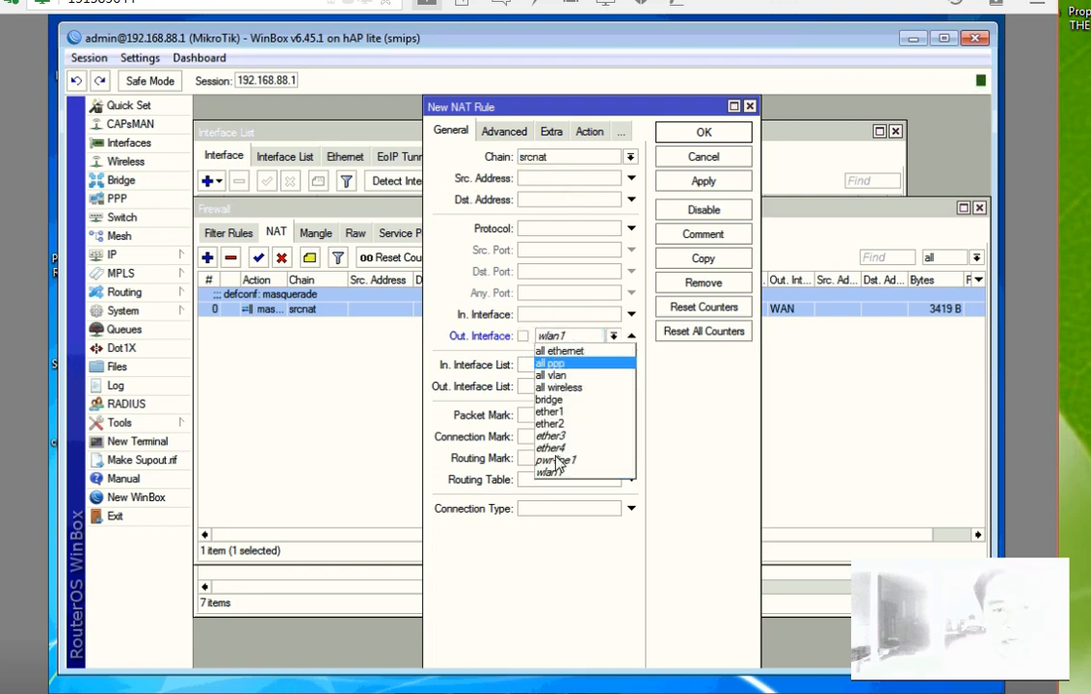
key(Escape)
click(703, 157)
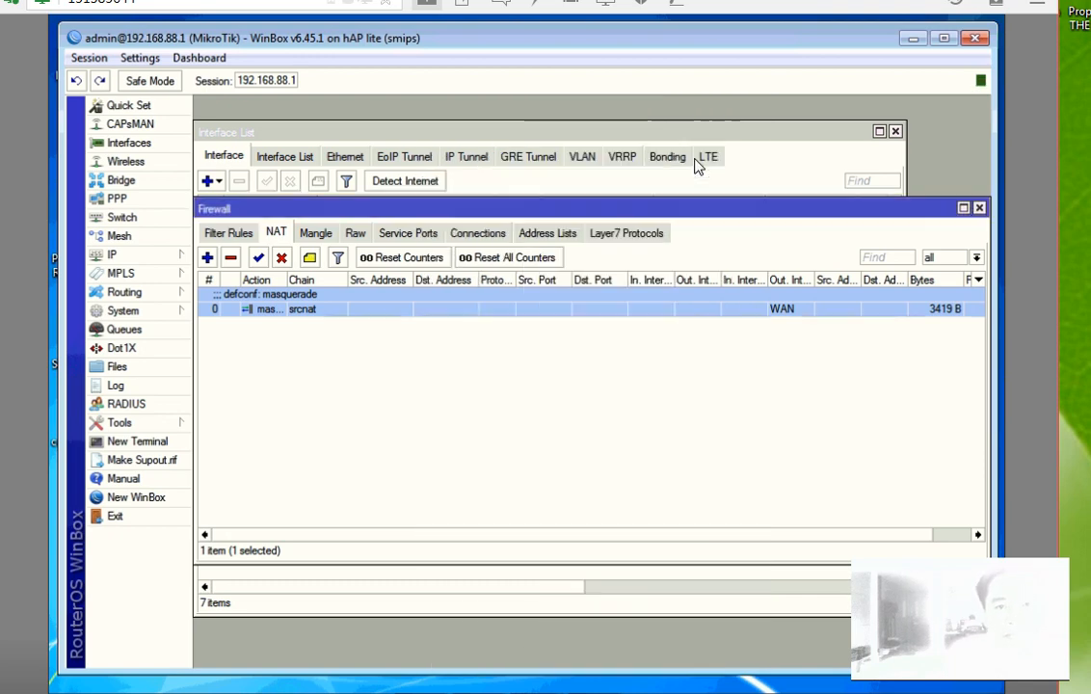
click(979, 208)
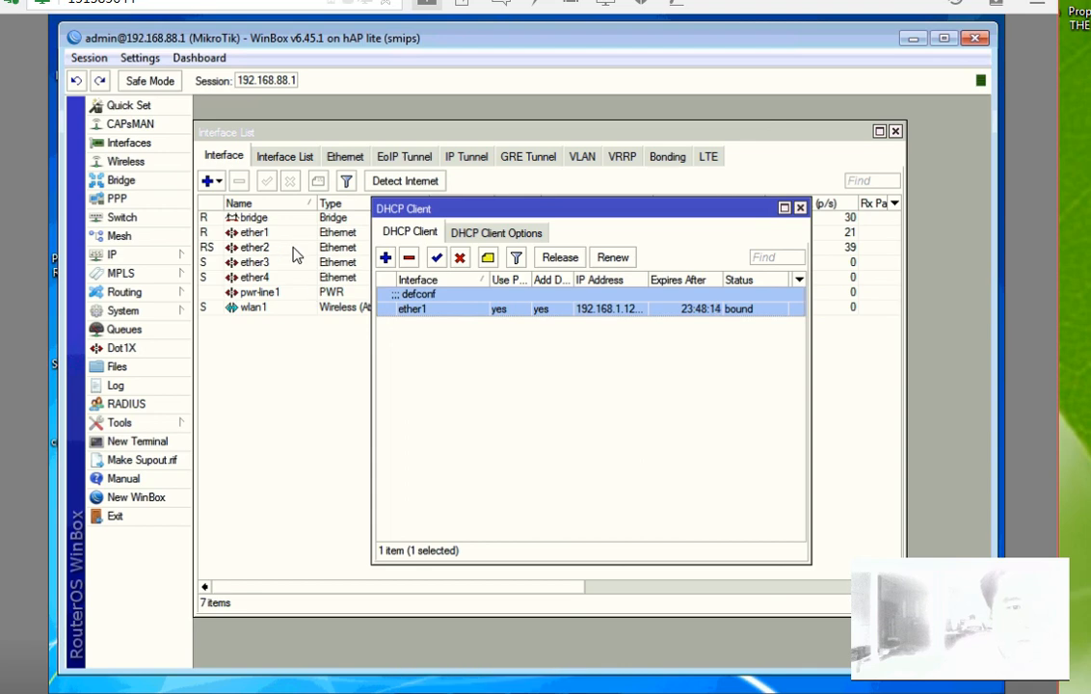
Step: Remove the ports ether3, ether4 and wlan1 from the default bridge, keeping only ether2
click(117, 179)
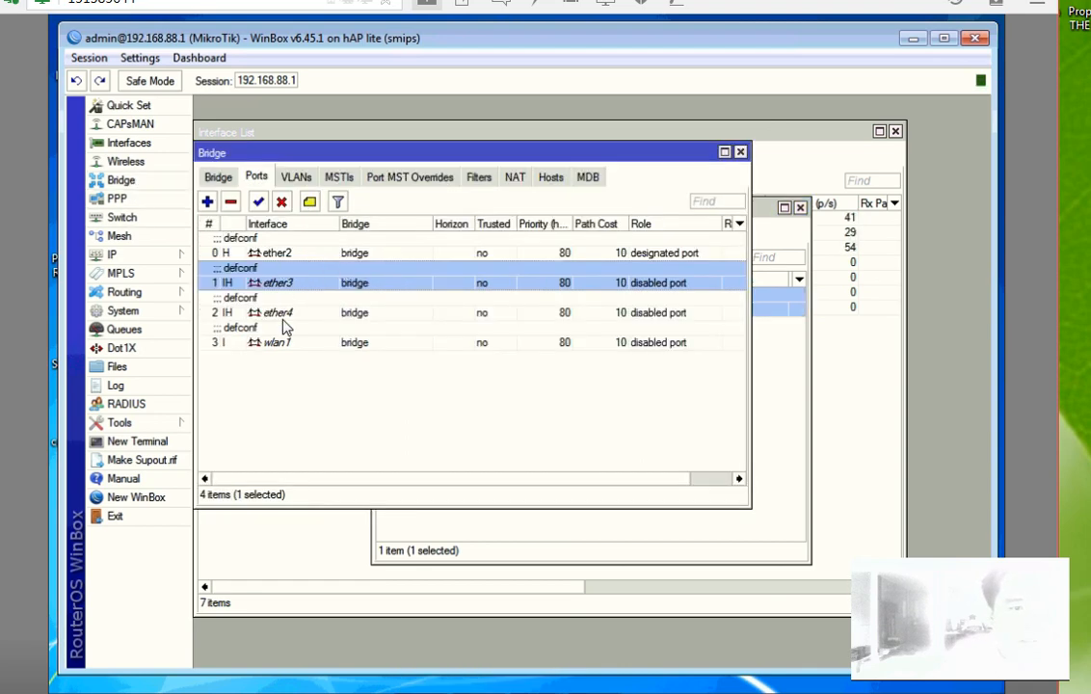
click(283, 315)
click(286, 282)
click(282, 307)
click(285, 327)
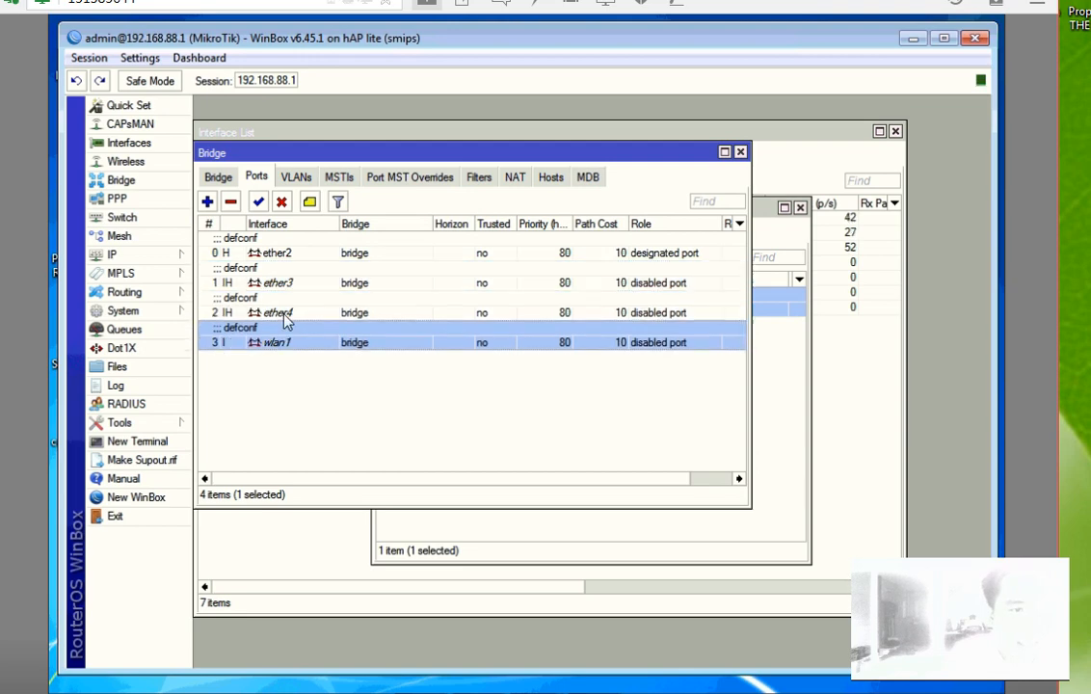
click(277, 280)
click(231, 202)
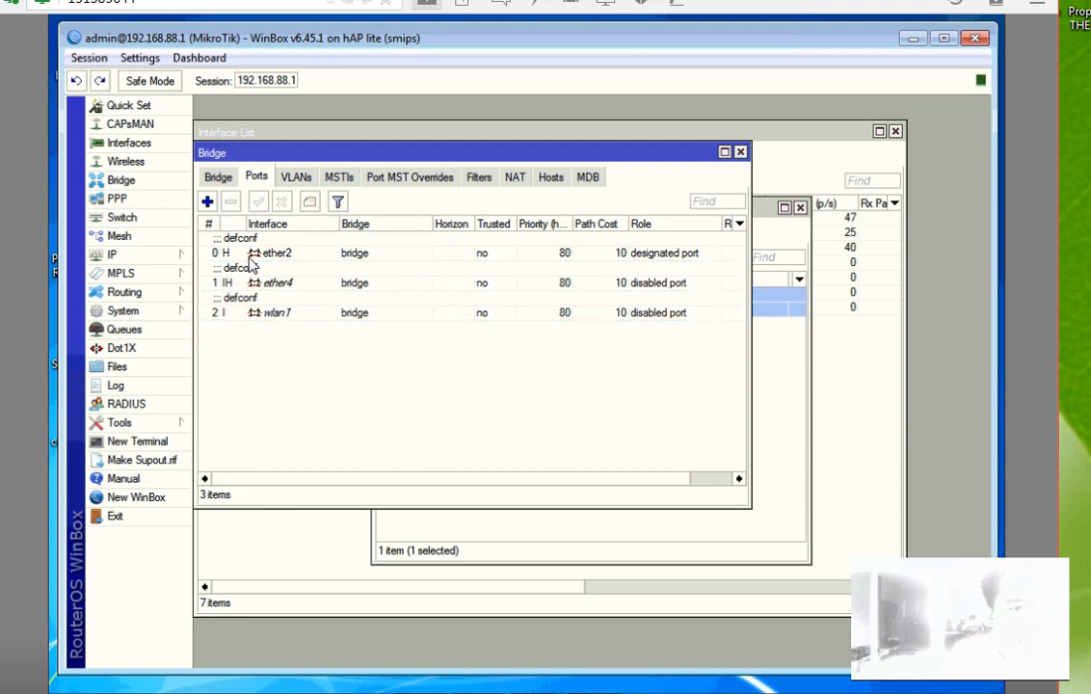
click(279, 284)
click(232, 201)
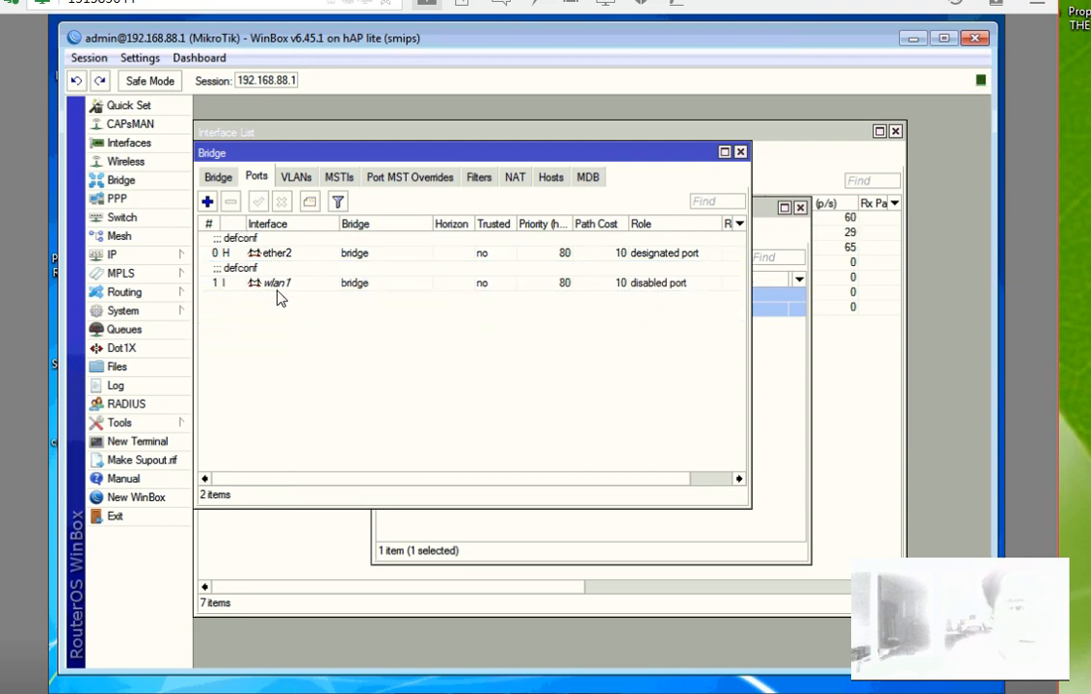
click(275, 282)
click(231, 202)
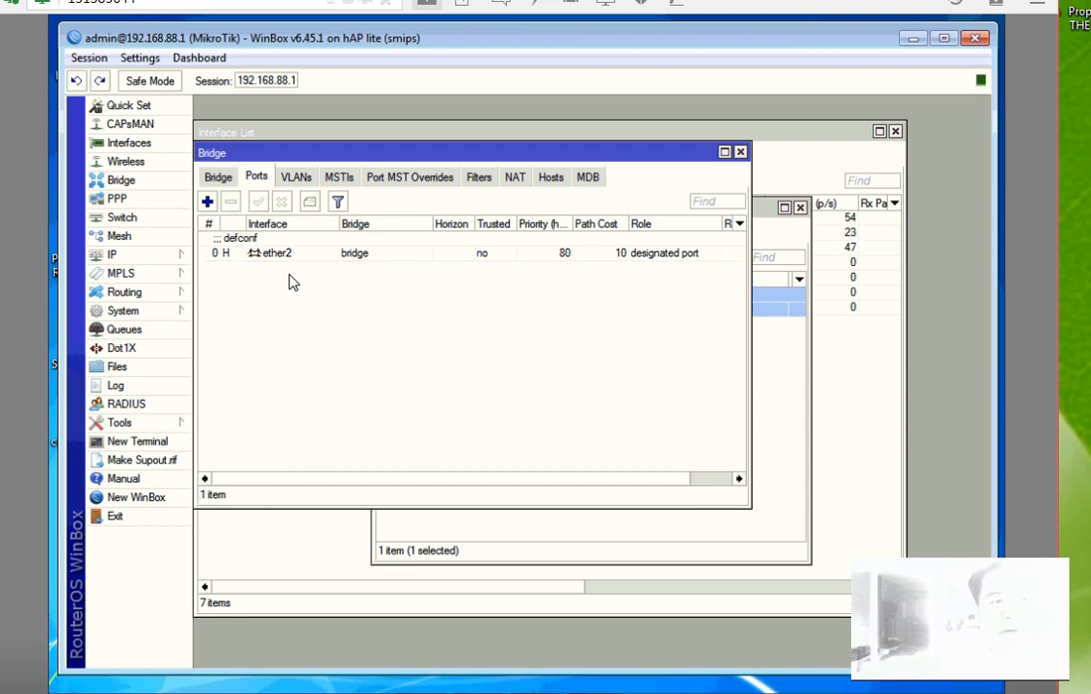
Step: Create a new bridge interface named bridge1-wifi
click(207, 175)
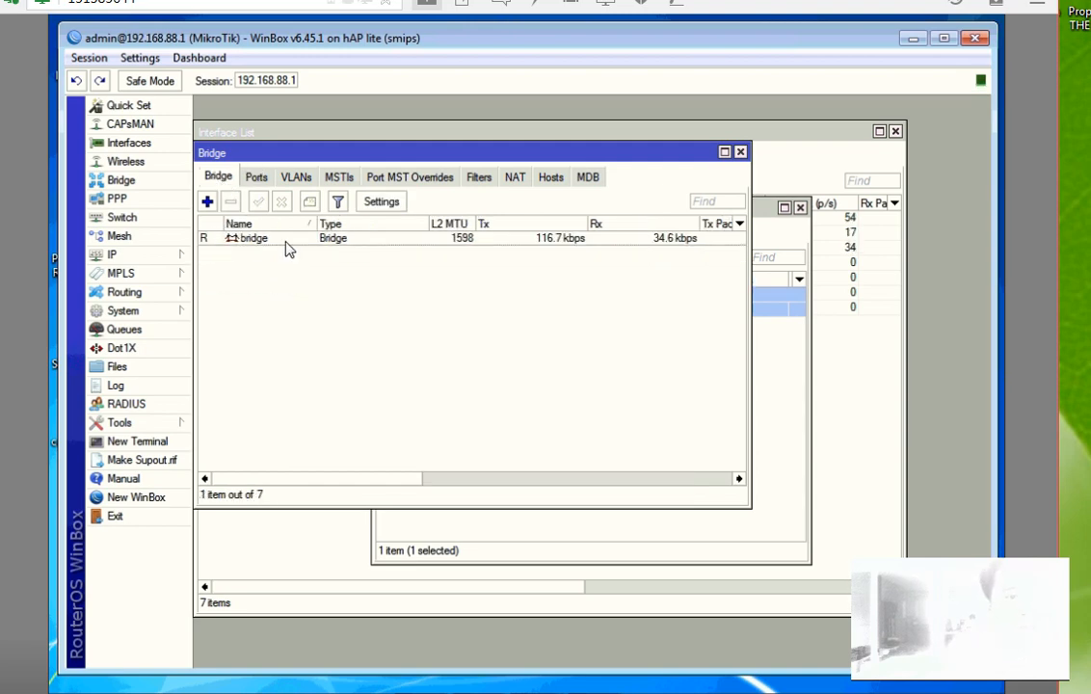
click(206, 203)
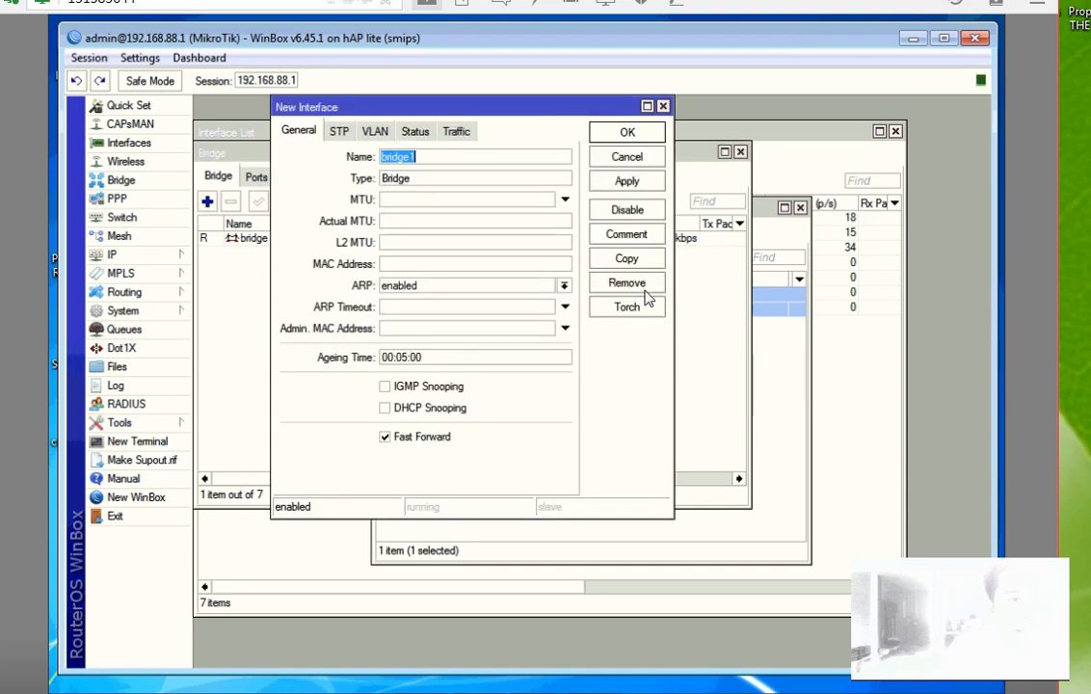
click(472, 158)
text(w)
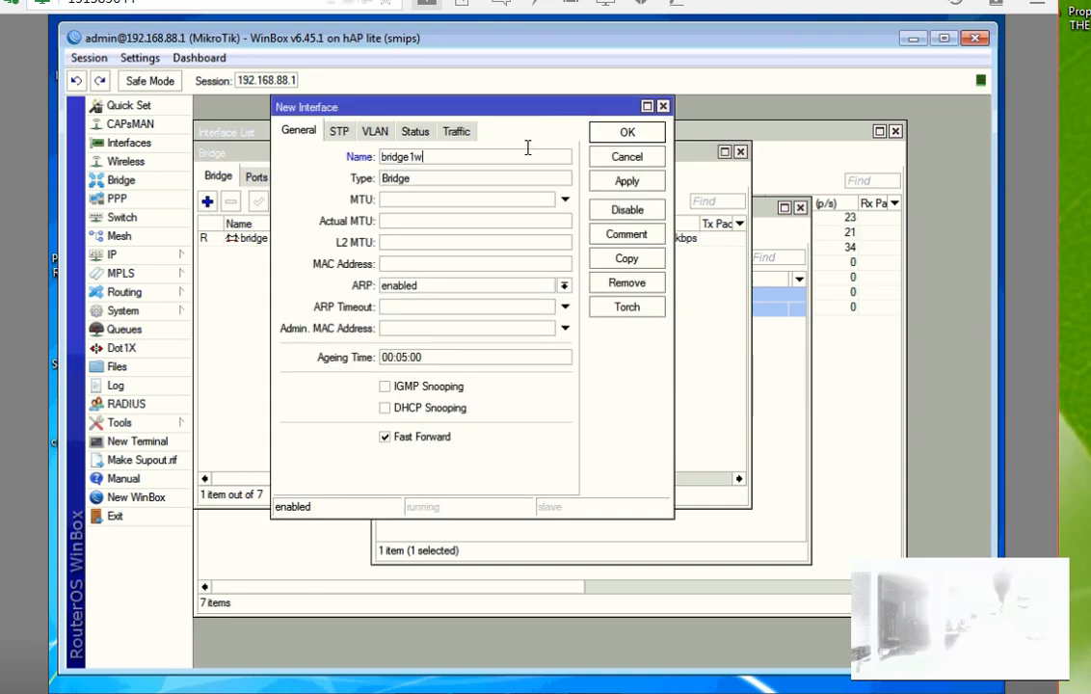
text(if)
text(i)
text(-)
click(637, 185)
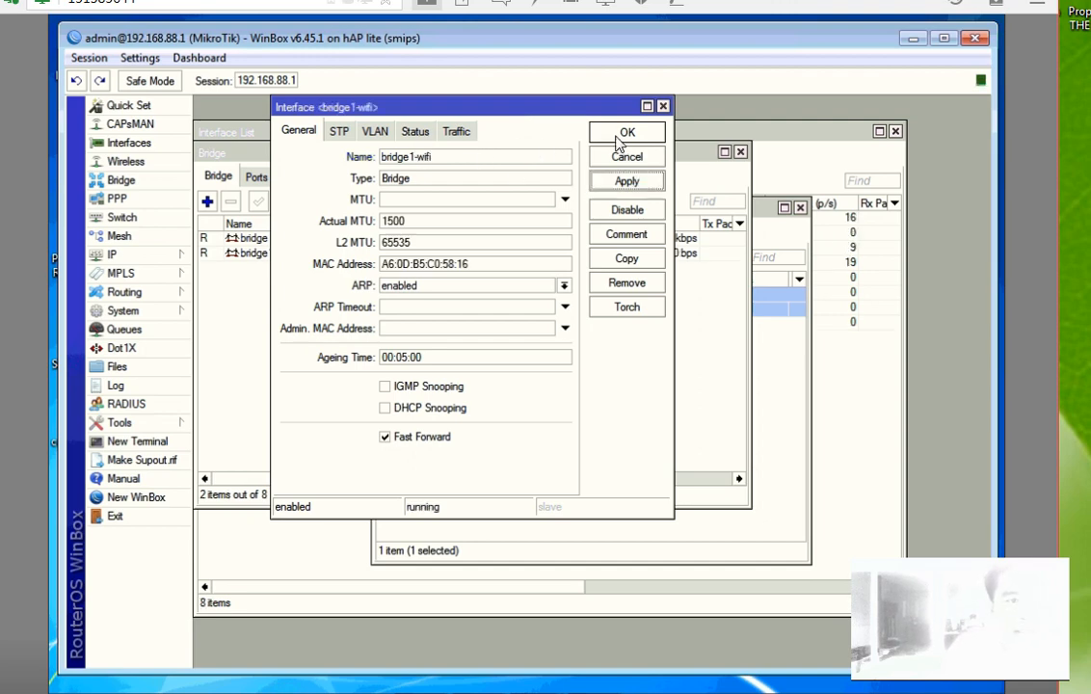
click(624, 135)
Step: Add wlan1 as a bridge port and assign it to bridge1-wifi
click(257, 178)
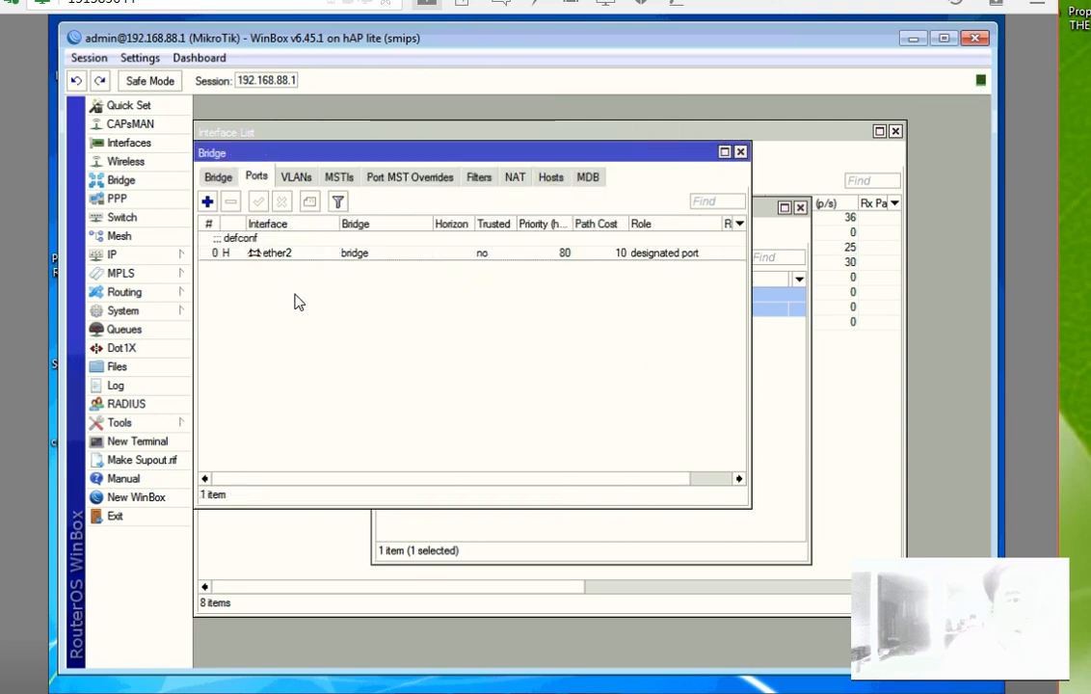
click(208, 203)
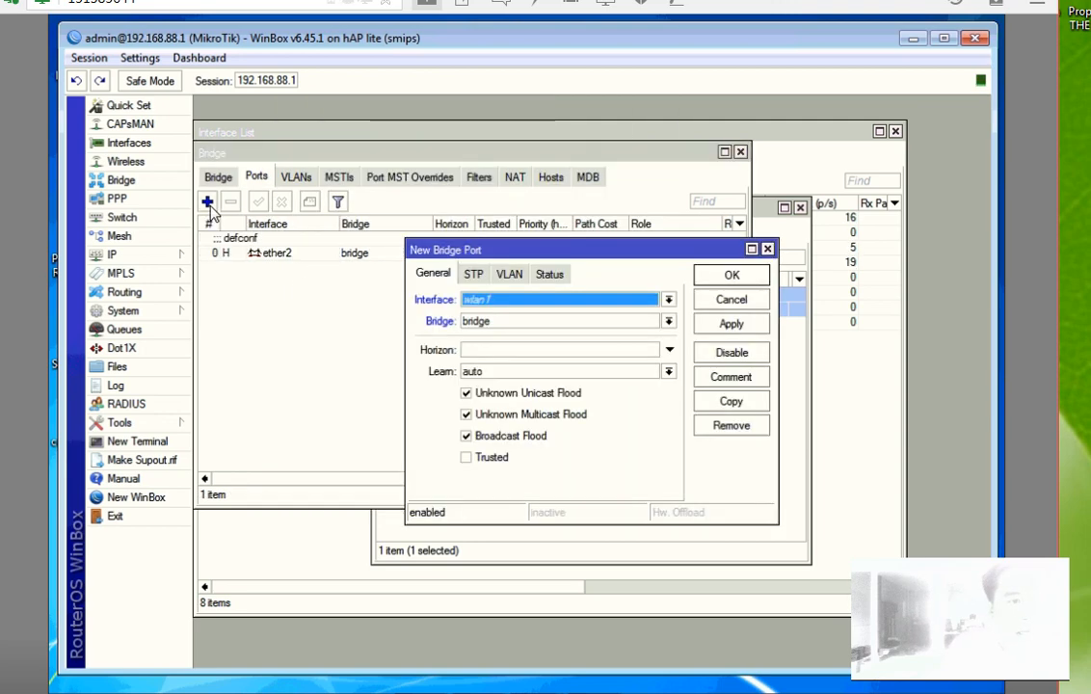
click(731, 324)
click(731, 275)
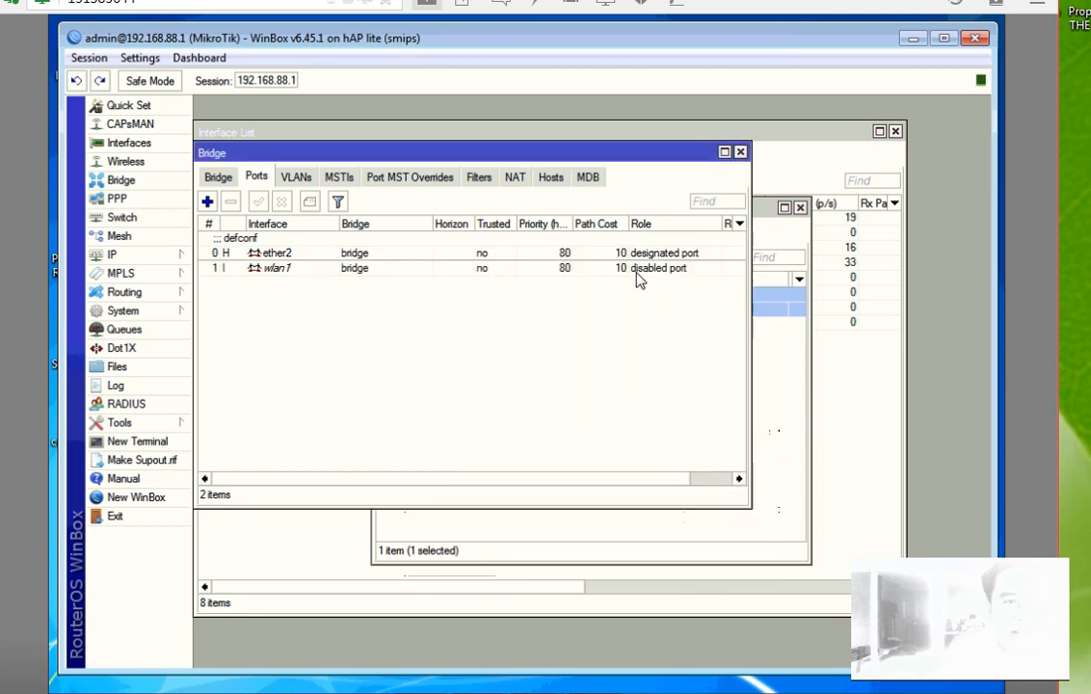
double_click(300, 272)
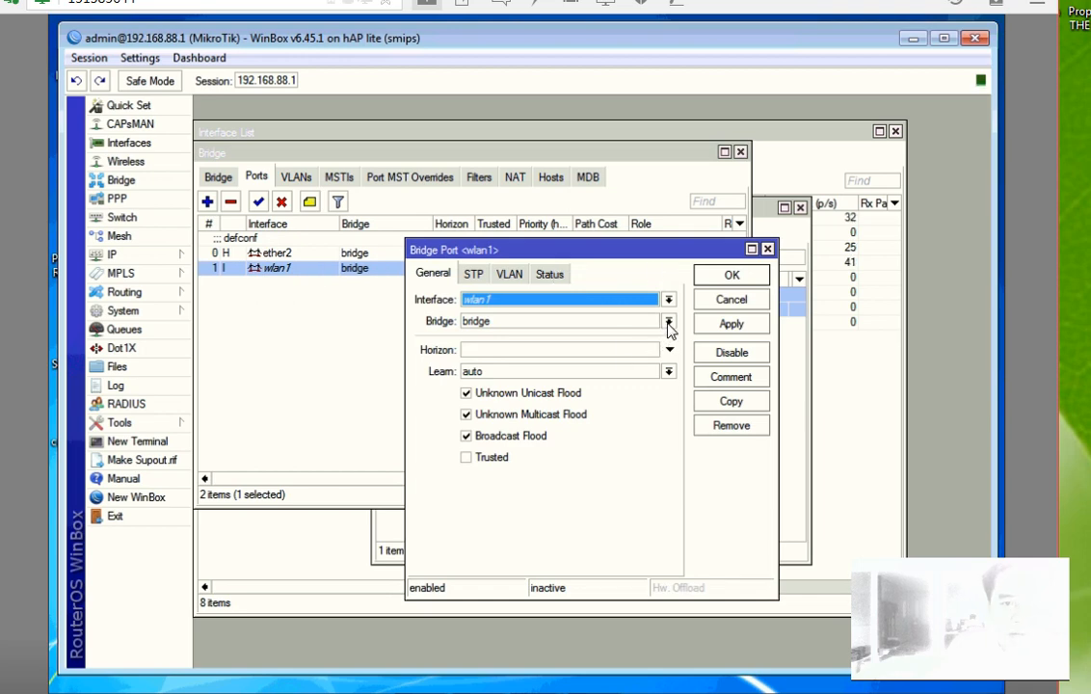
click(605, 322)
click(556, 348)
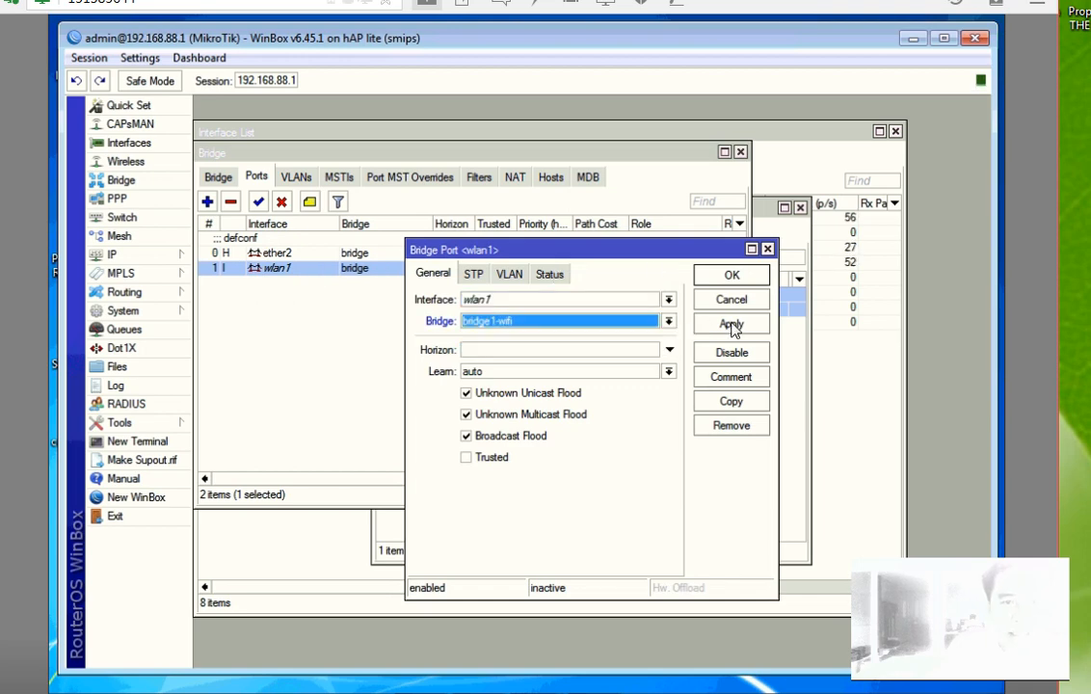
click(732, 323)
click(731, 277)
Step: Add ether3 as a port of bridge1-wifi
click(206, 203)
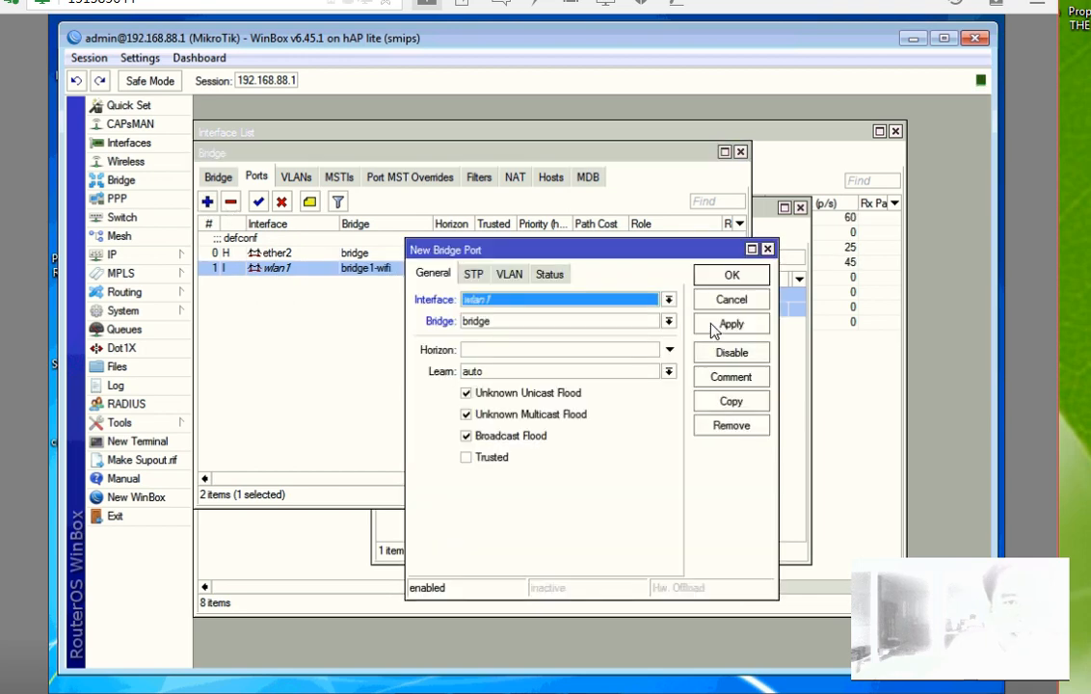
click(665, 298)
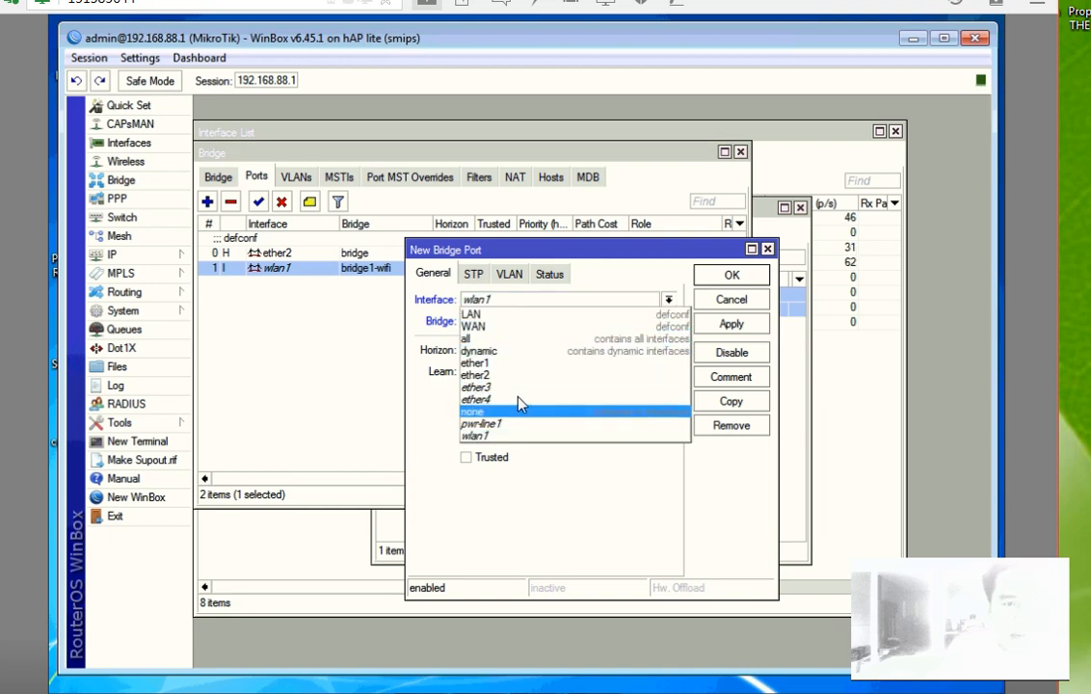
click(525, 387)
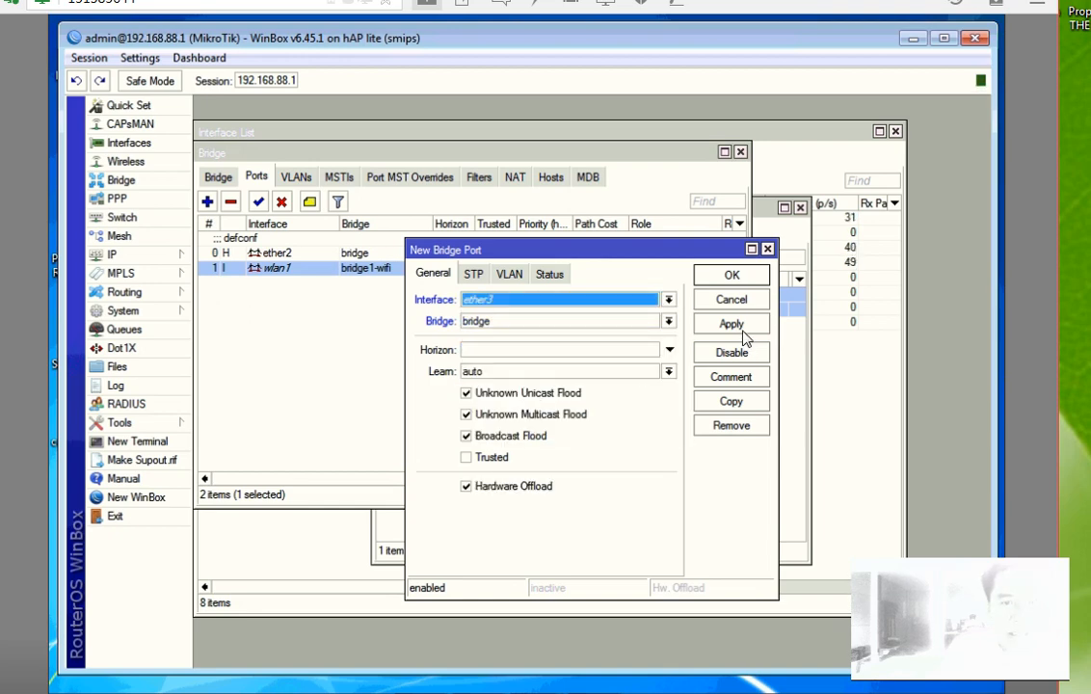
click(666, 321)
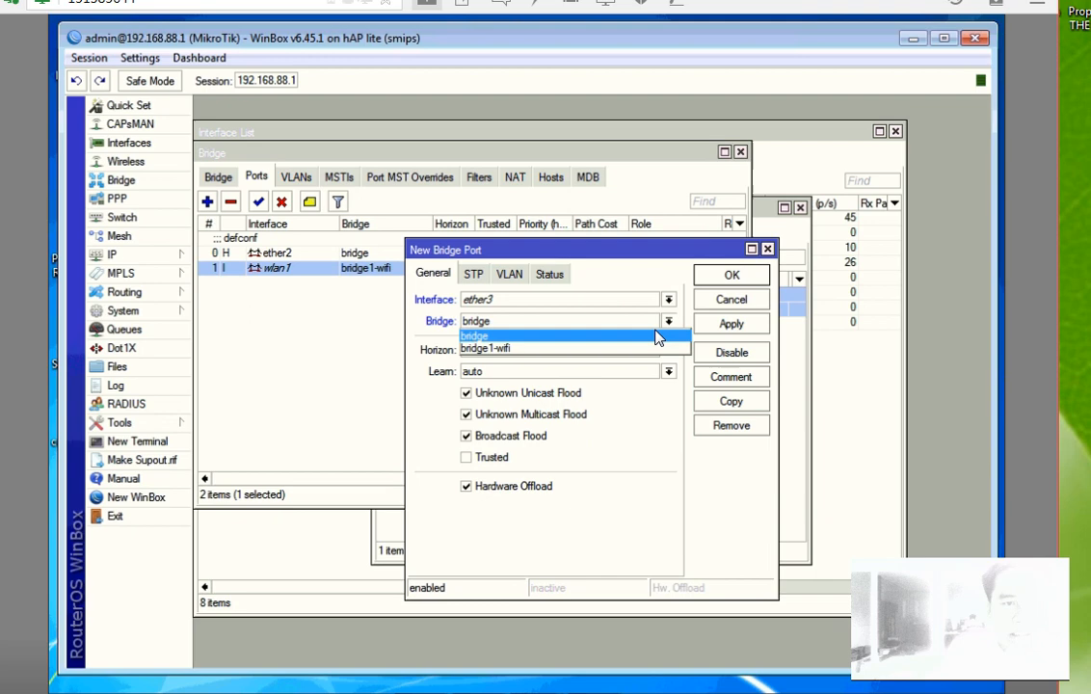
click(607, 349)
click(731, 323)
click(730, 277)
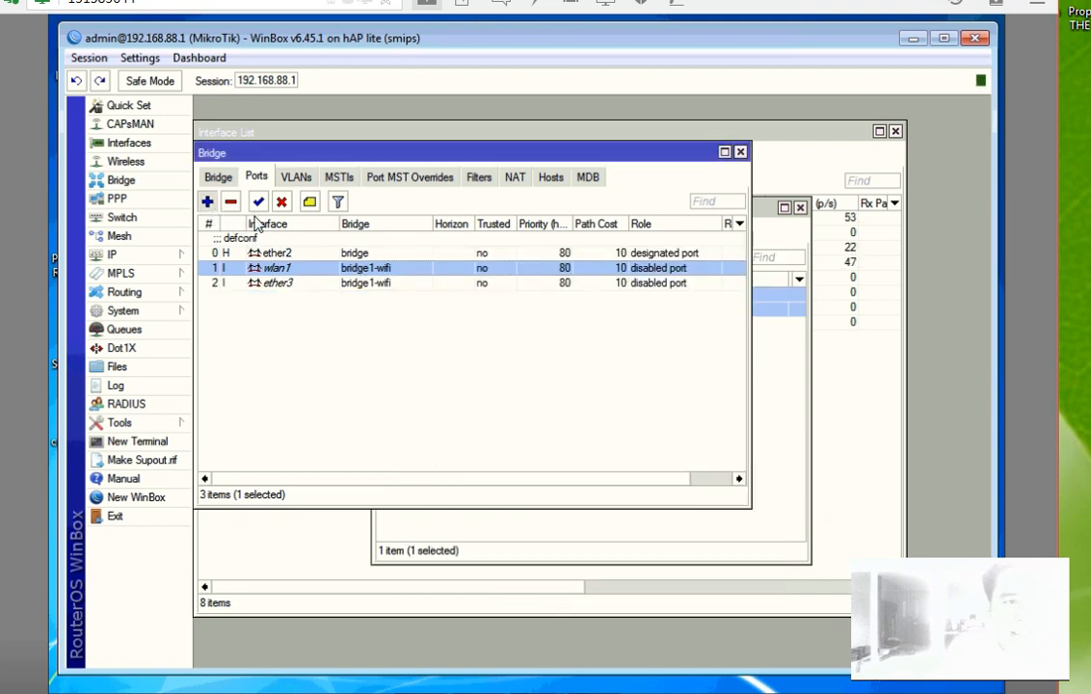
Step: Add ether4 as a bridge port and change its bridge to bridge1-wifi
click(207, 202)
click(665, 301)
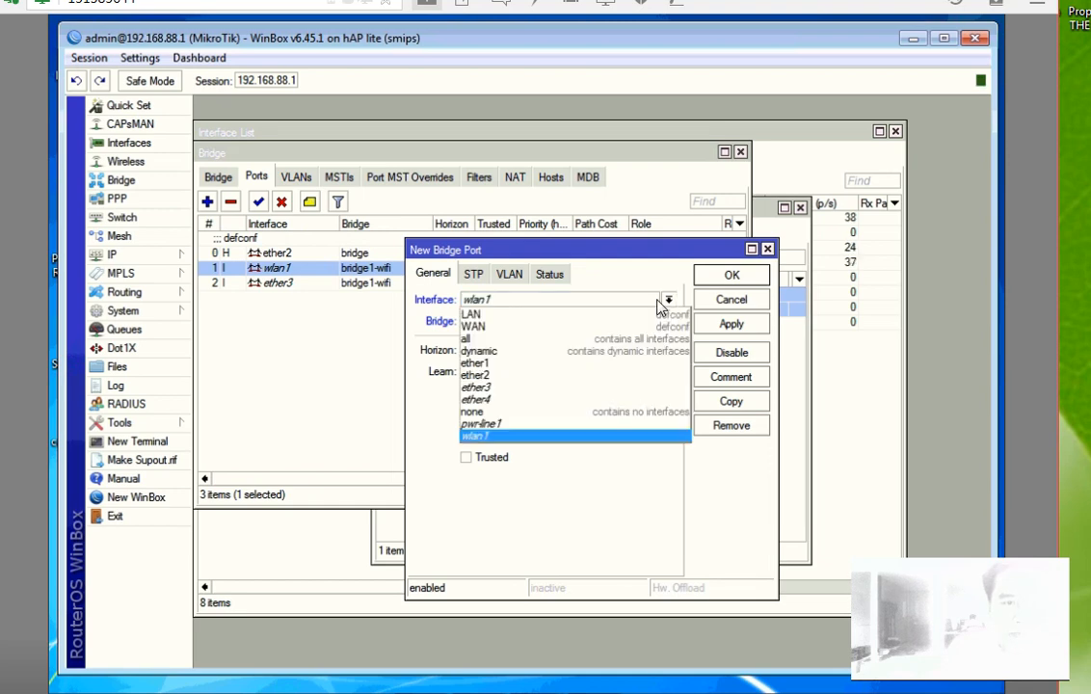
click(557, 399)
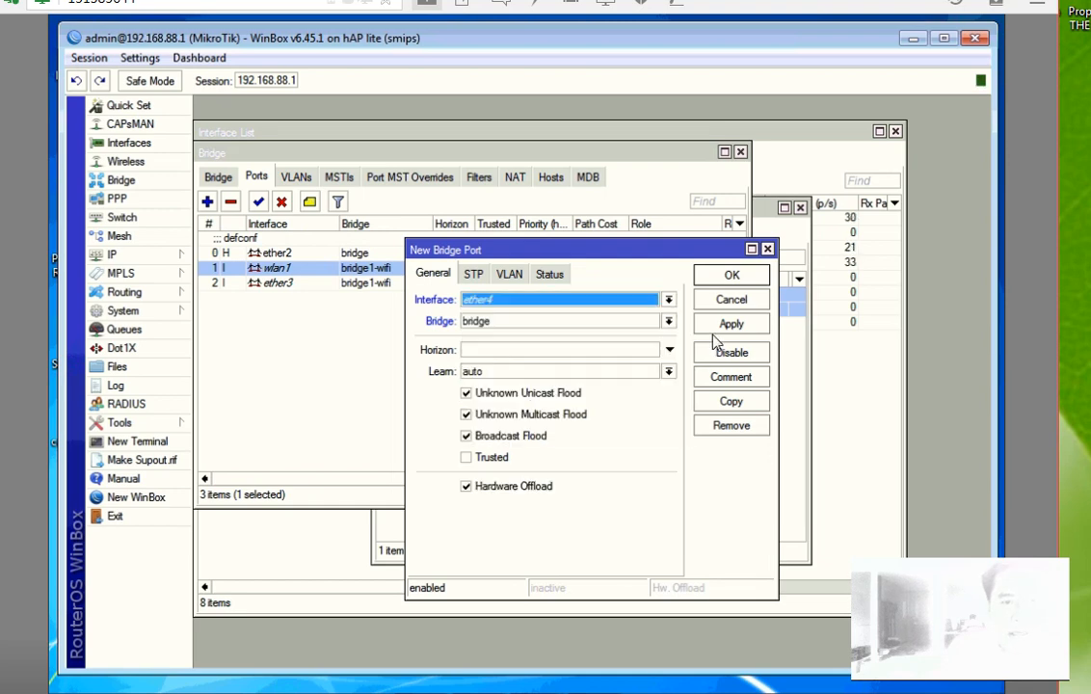
click(730, 275)
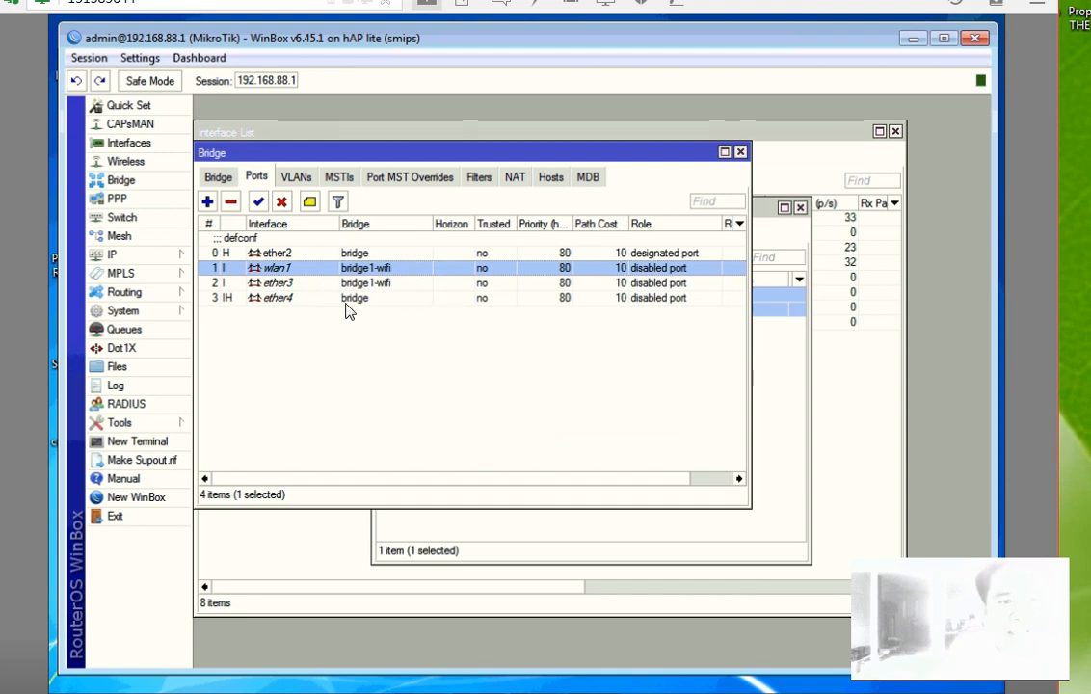
double_click(414, 298)
click(668, 321)
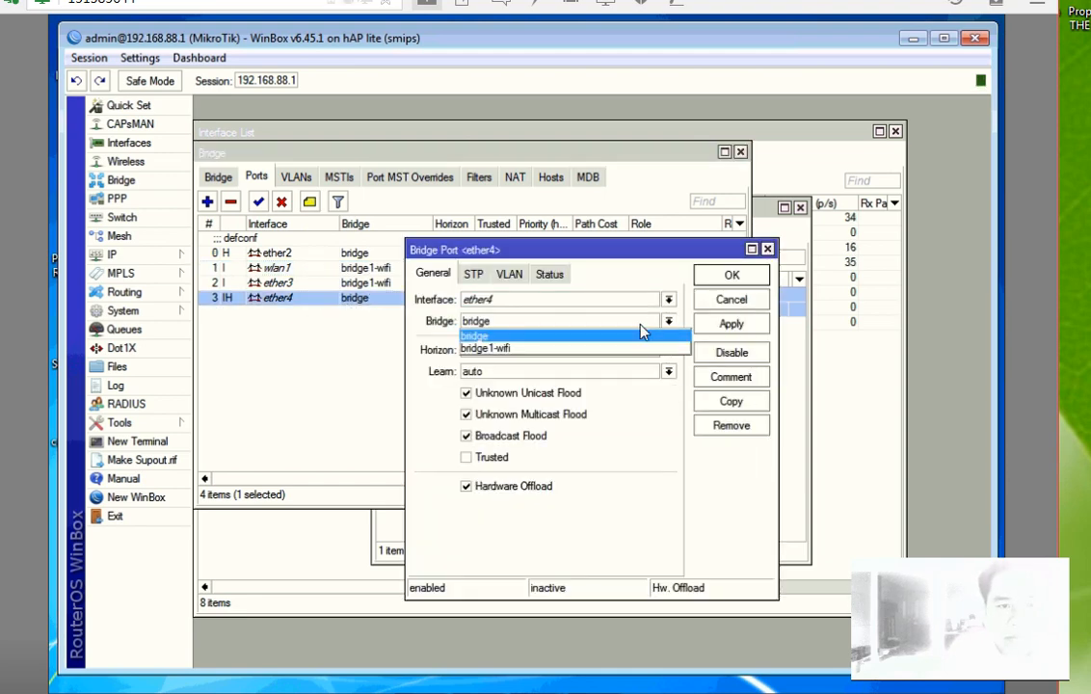
click(545, 353)
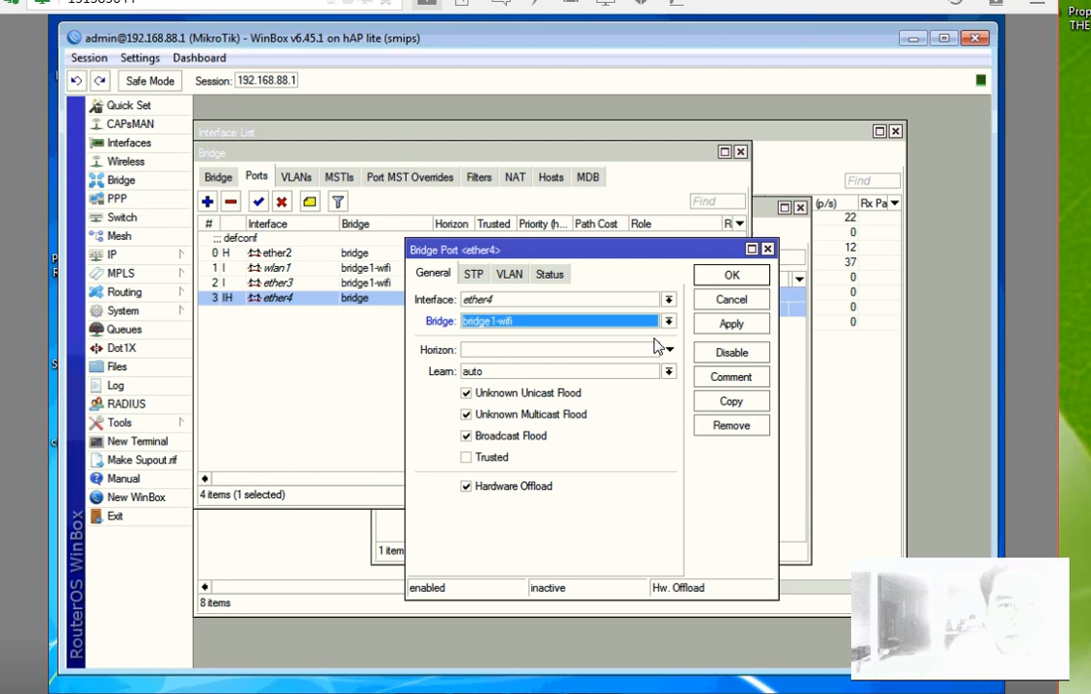
click(731, 323)
click(730, 276)
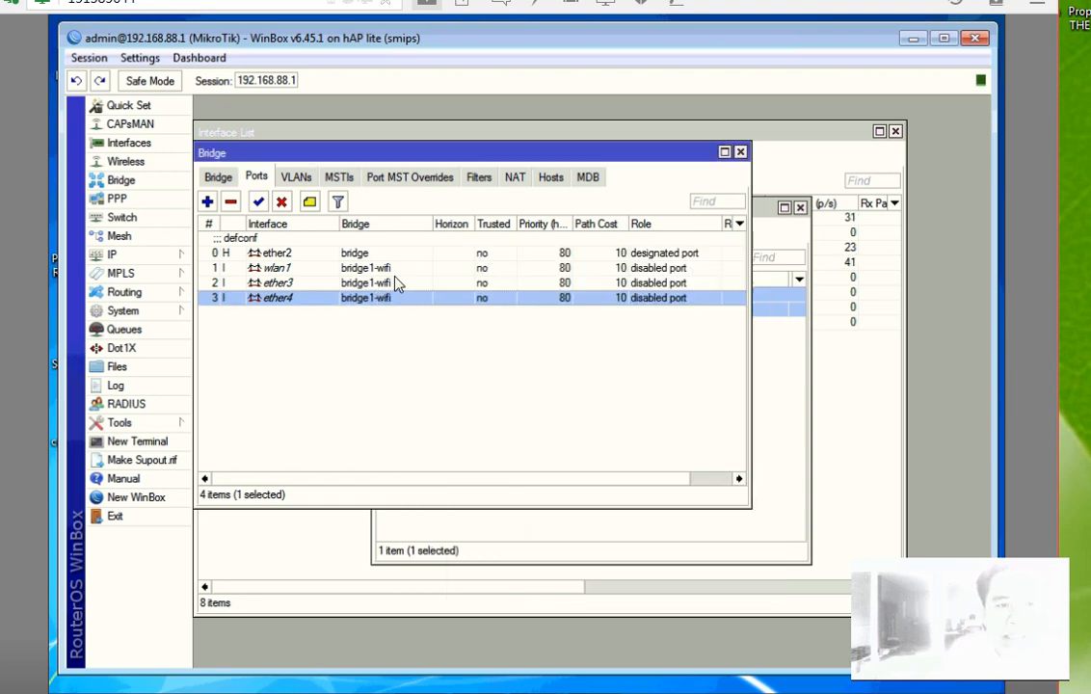
Step: Review the bridge assignments of the ports ether2, wlan1, ether3 and ether4
click(362, 268)
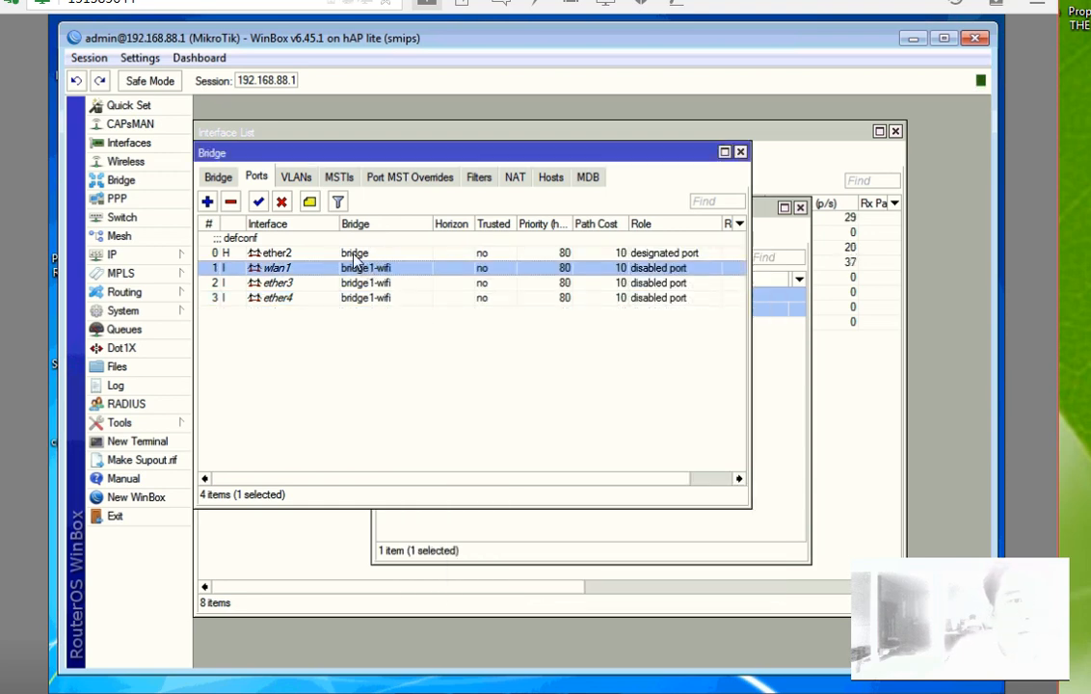
click(355, 253)
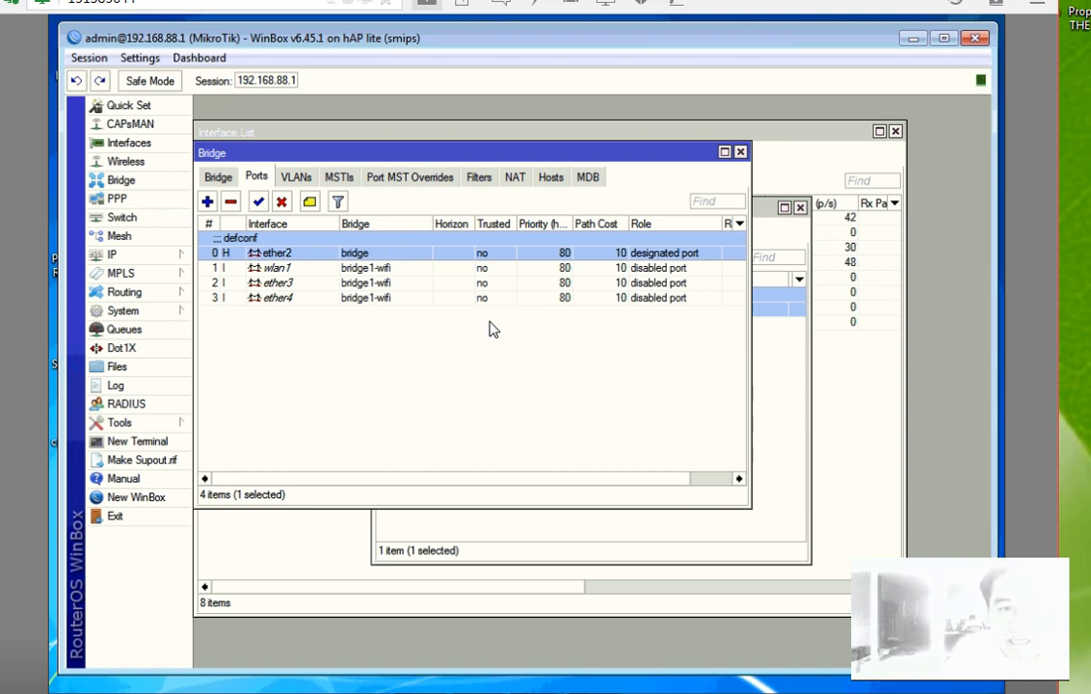
click(366, 268)
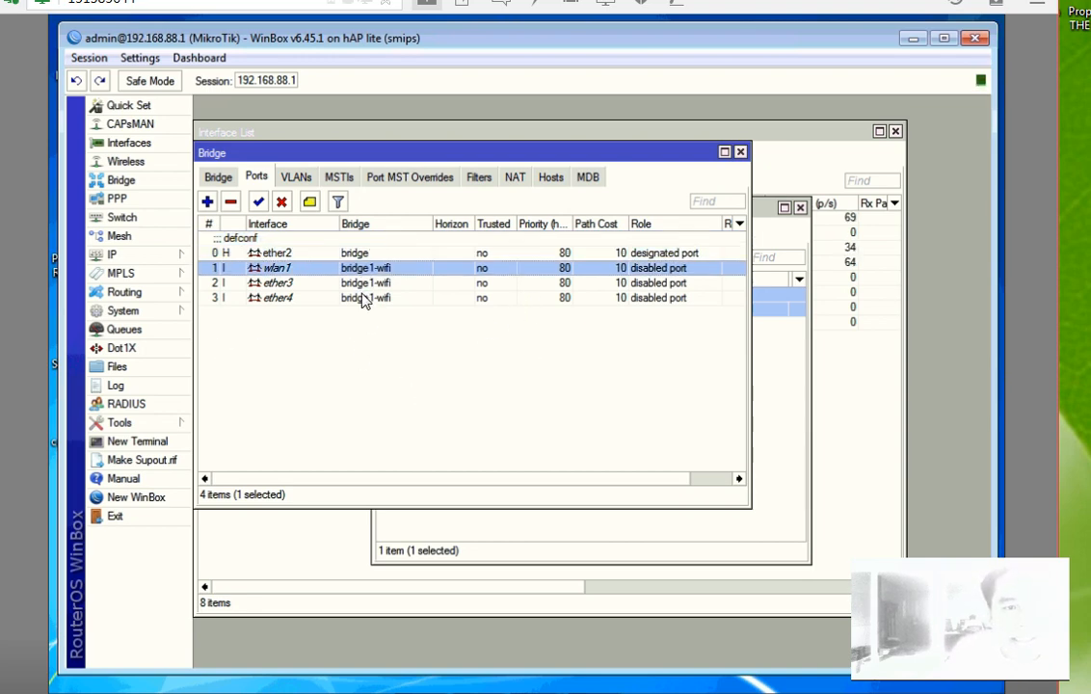
click(359, 283)
click(356, 269)
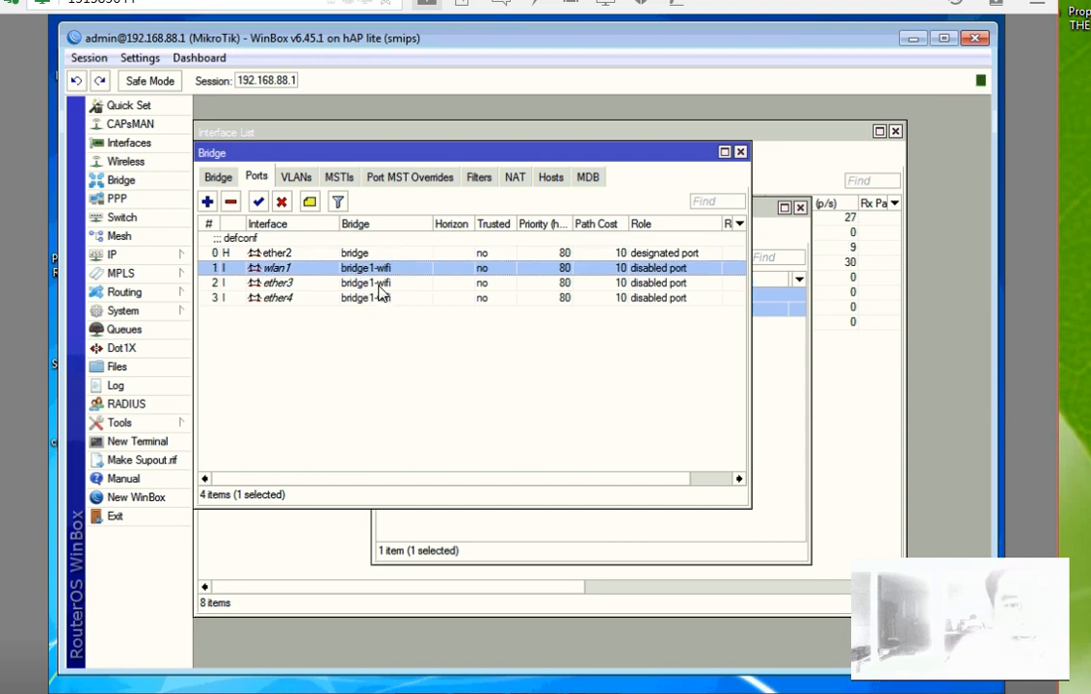
click(358, 283)
click(361, 299)
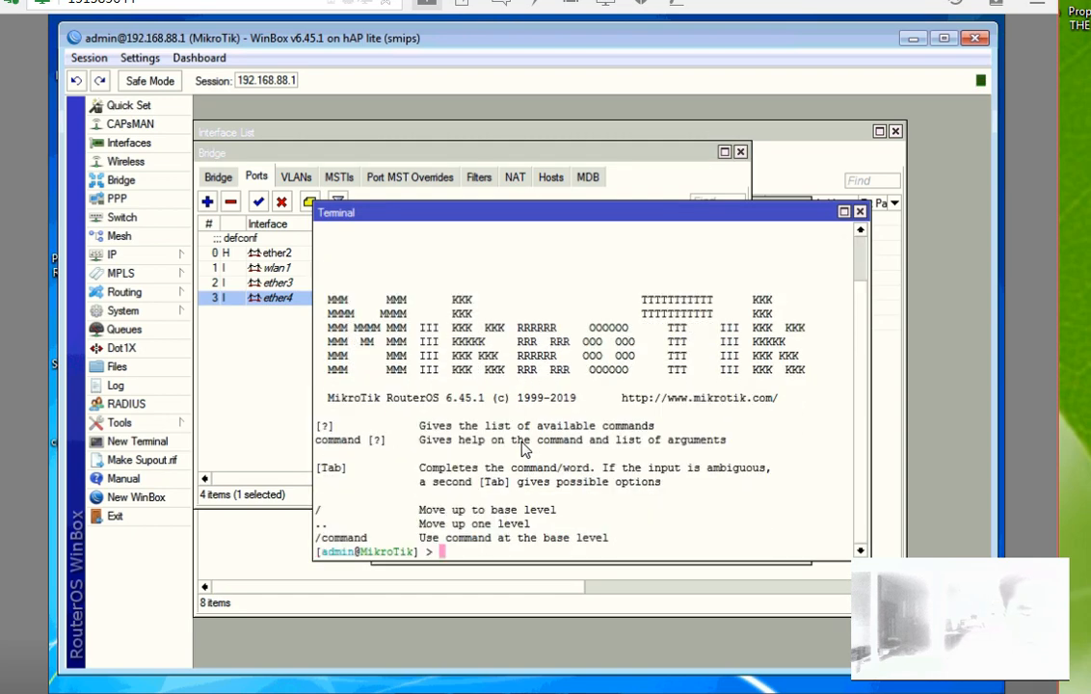
Step: Test the router's internet connection by pinging google.com, and close the Terminal and Bridge windows
text(ping)
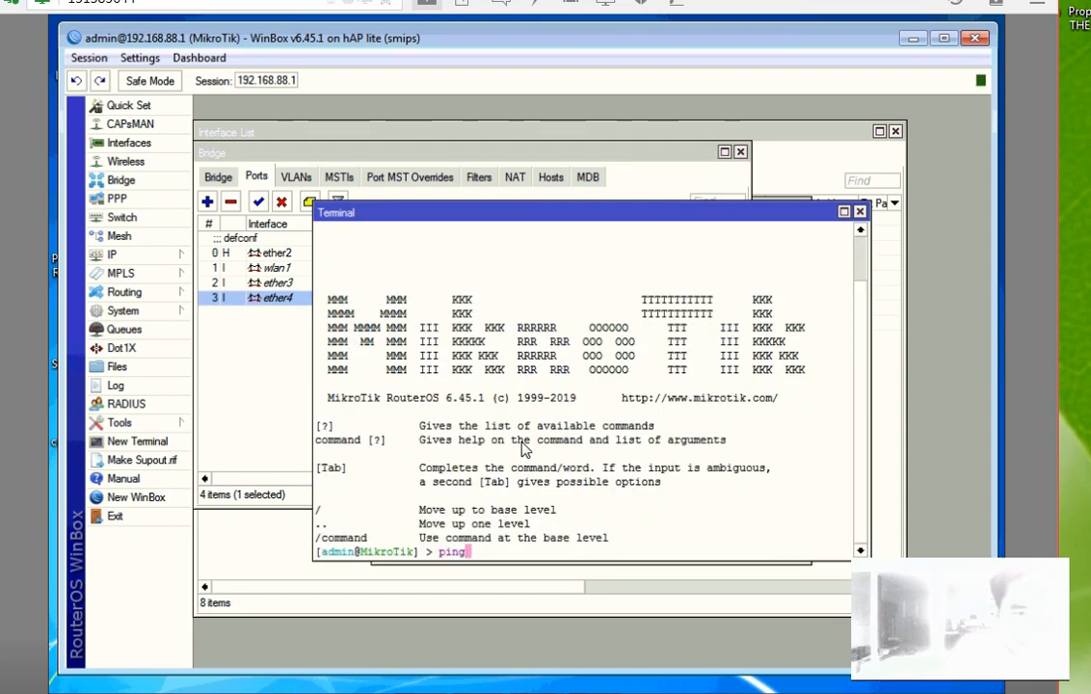
text( google.com)
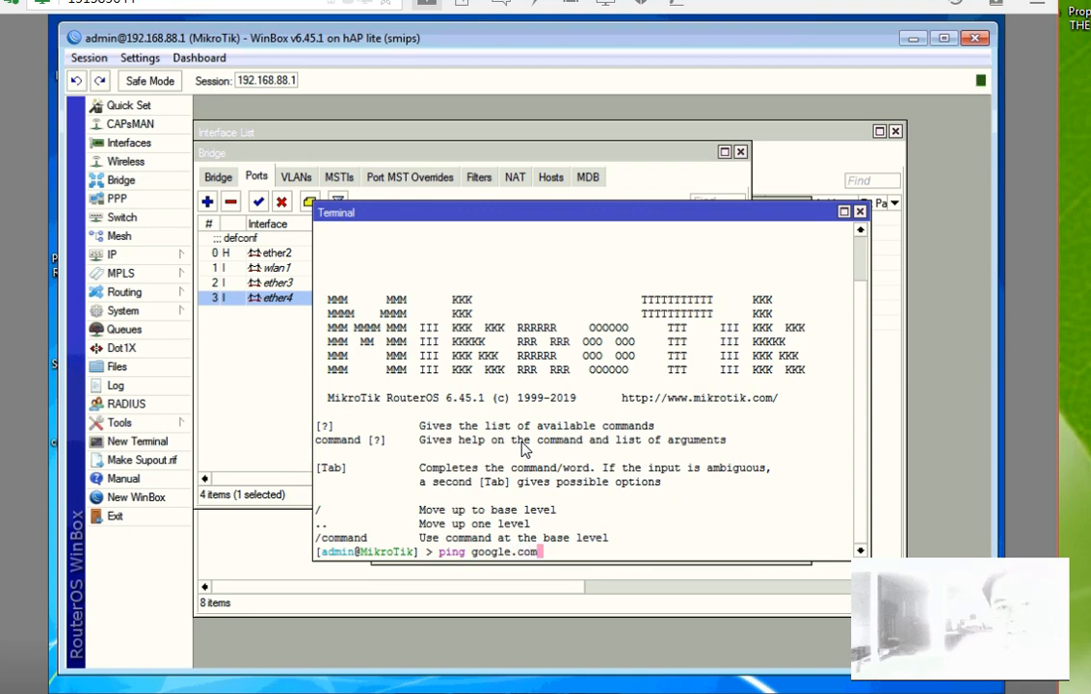
key(Return)
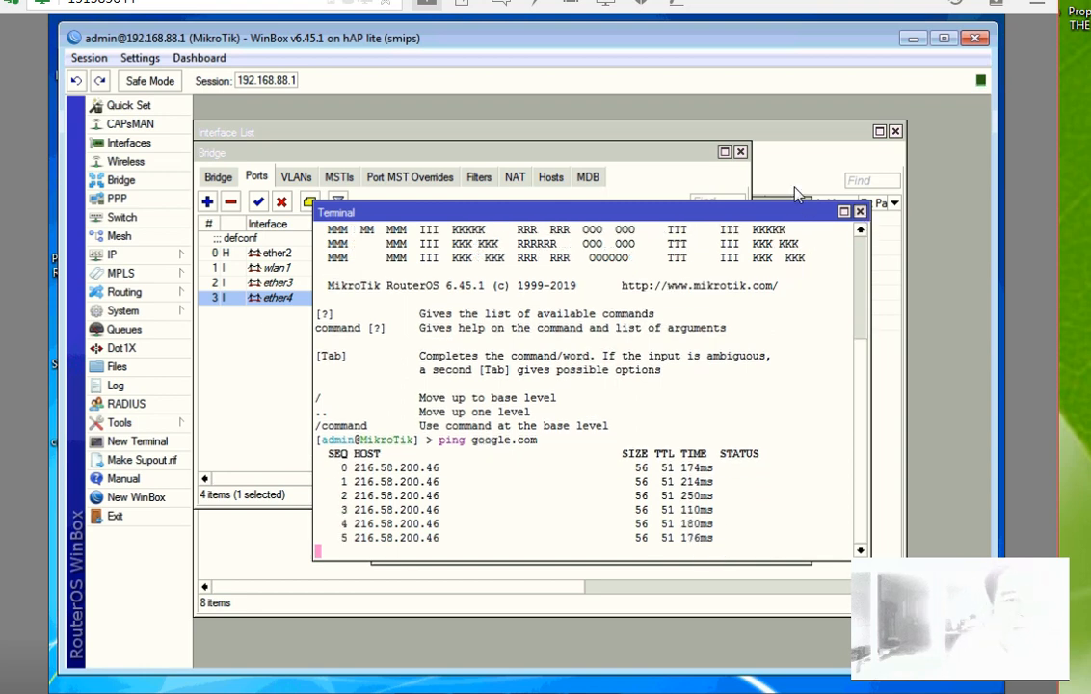
click(860, 211)
click(740, 152)
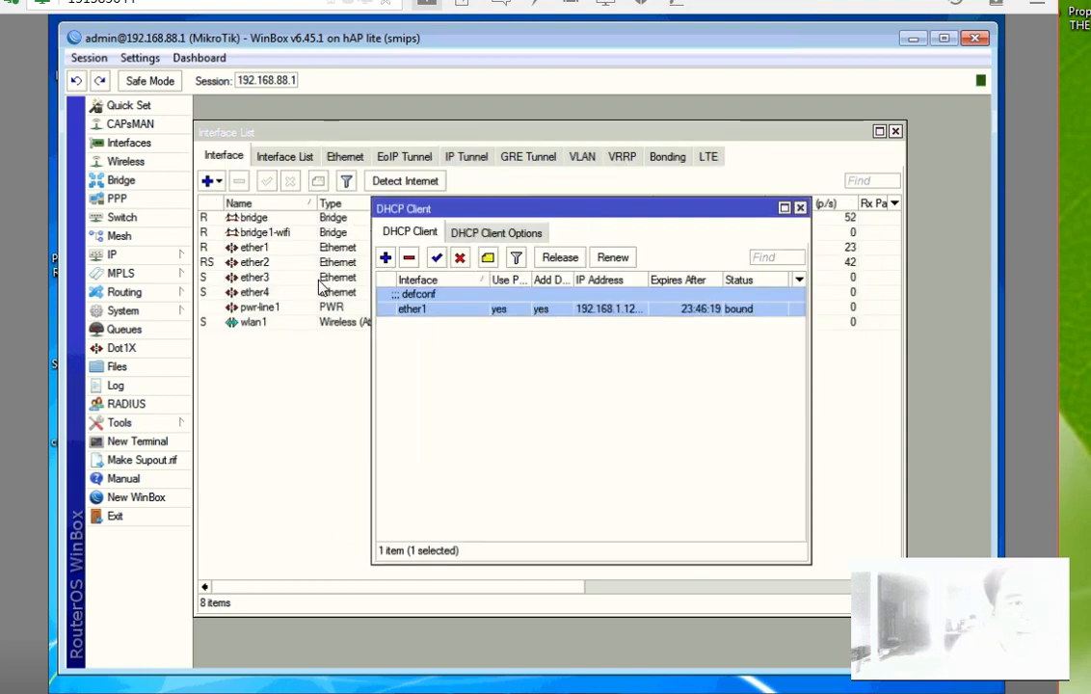
Step: Add the IP address 192.168.20.1/23 to the interface bridge1-wifi in the router's address list
click(113, 254)
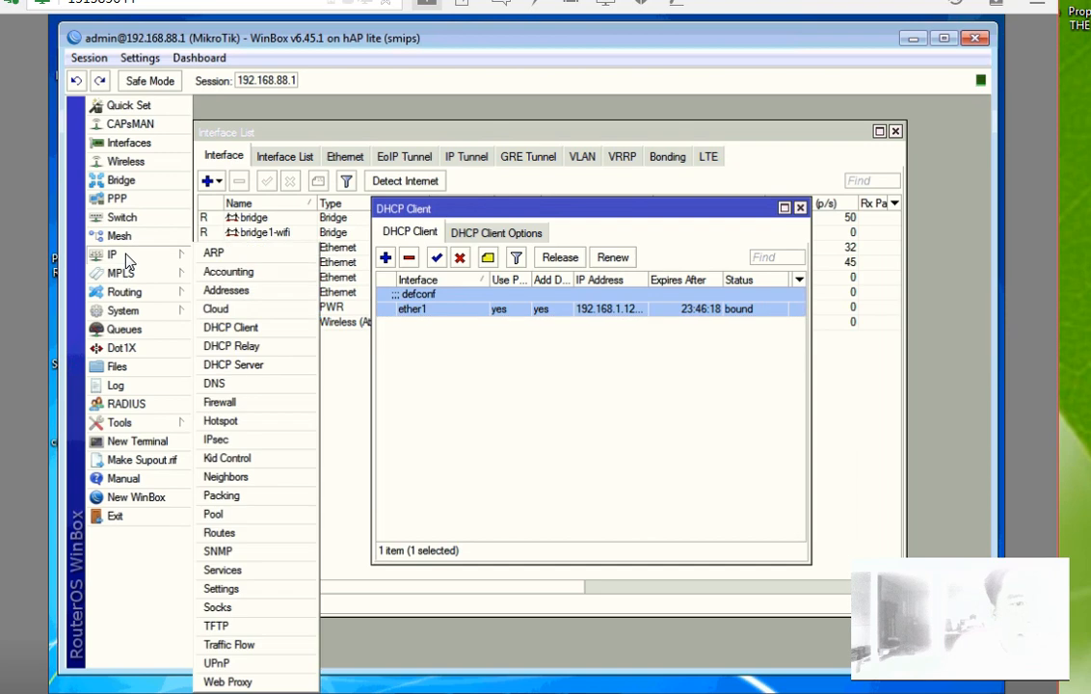
click(226, 290)
click(513, 314)
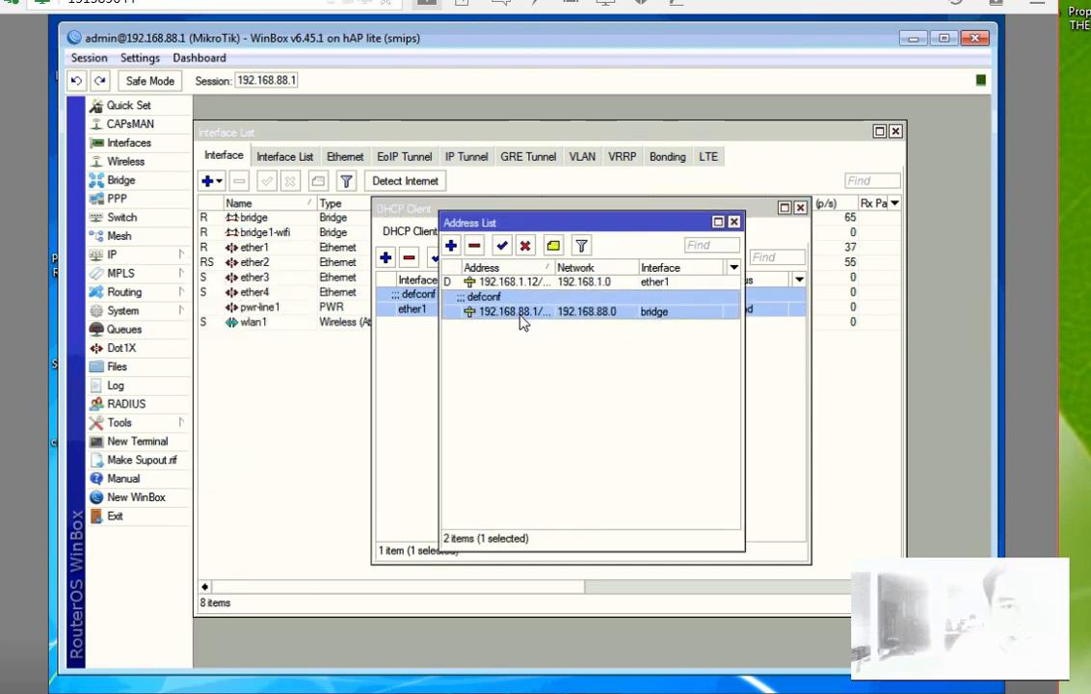
click(451, 244)
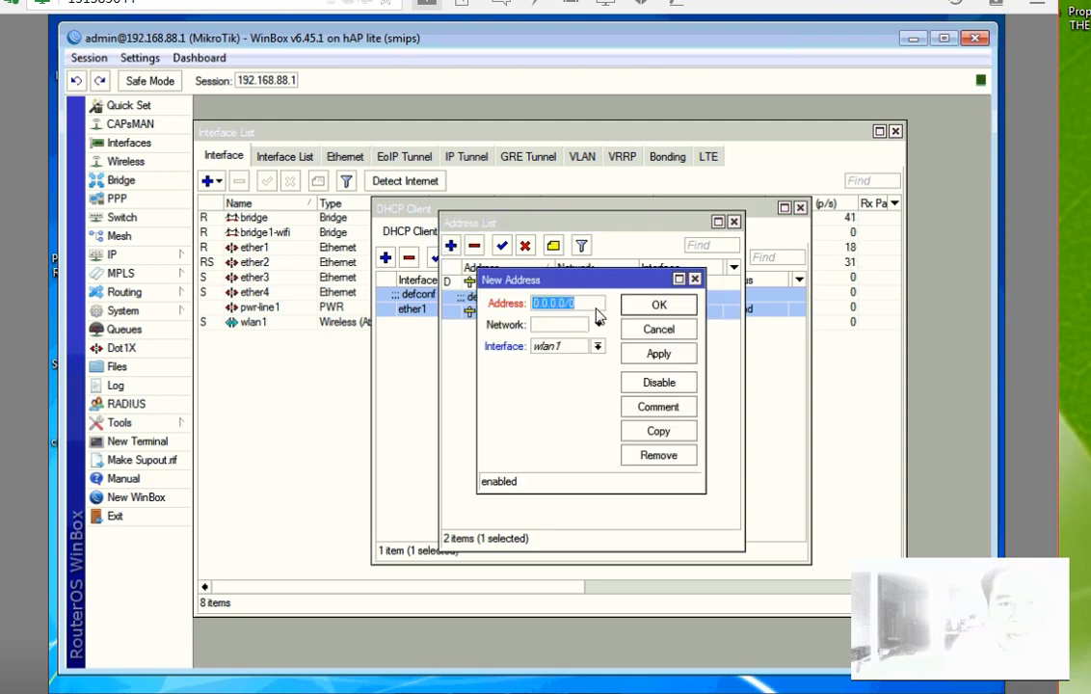
text(1)
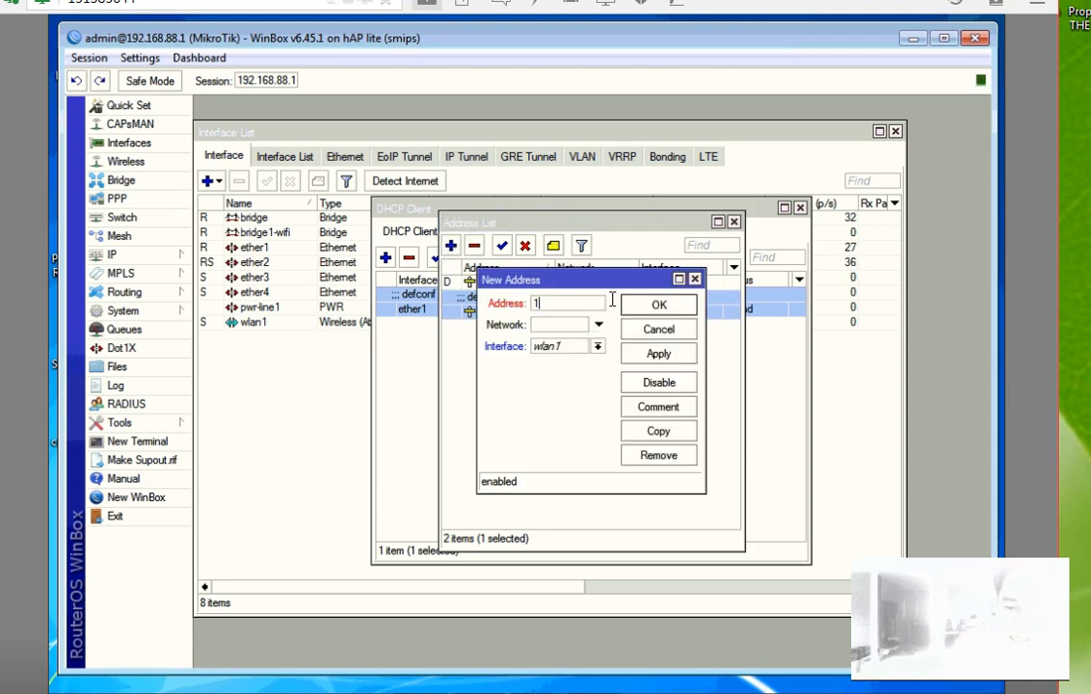
text(92.168)
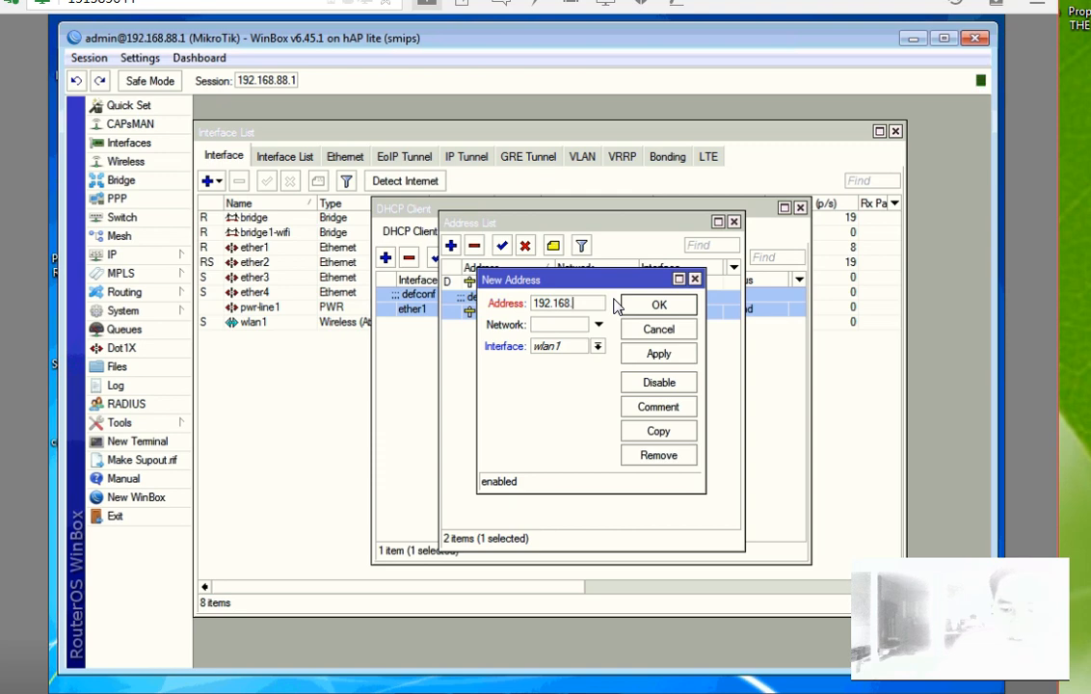
text(.20.1/23)
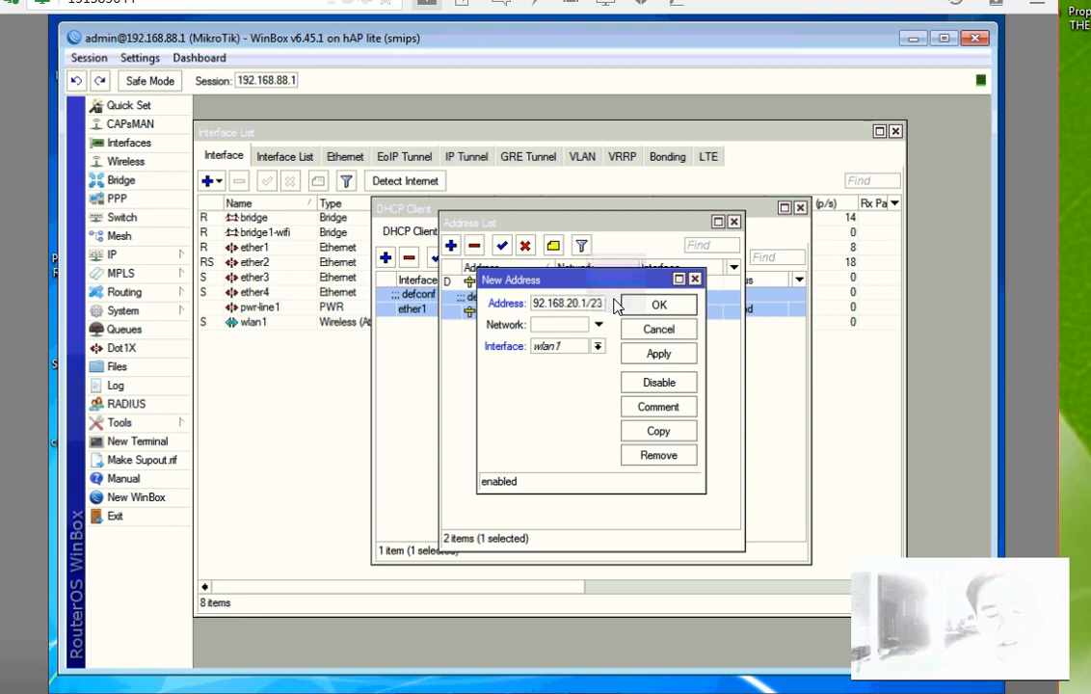
click(597, 346)
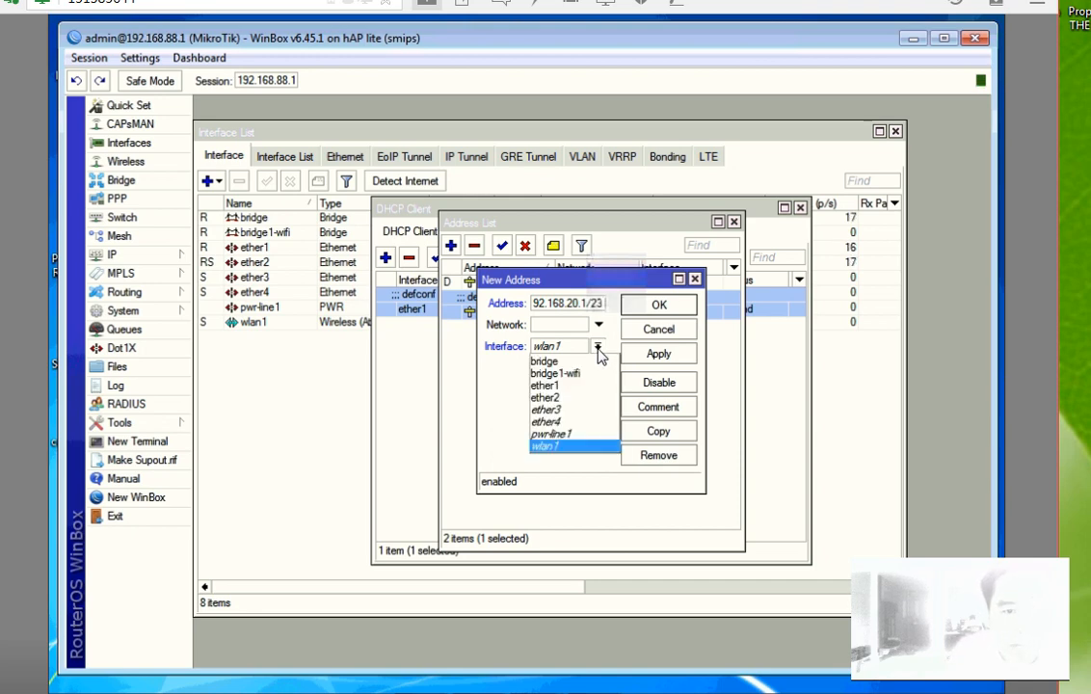
click(569, 374)
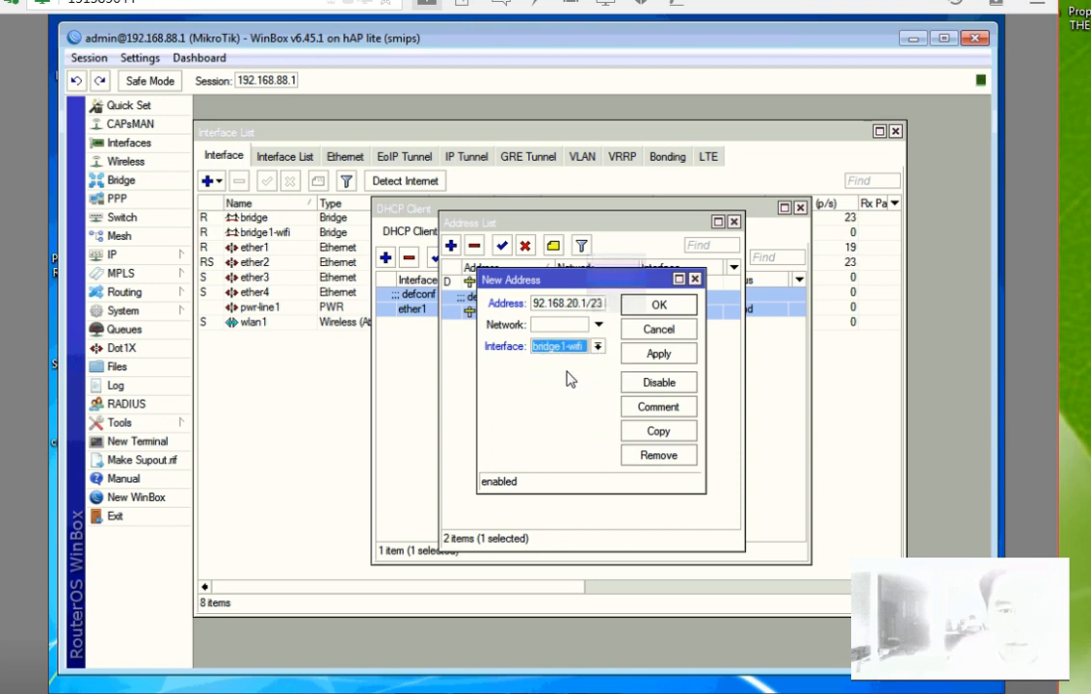
click(657, 356)
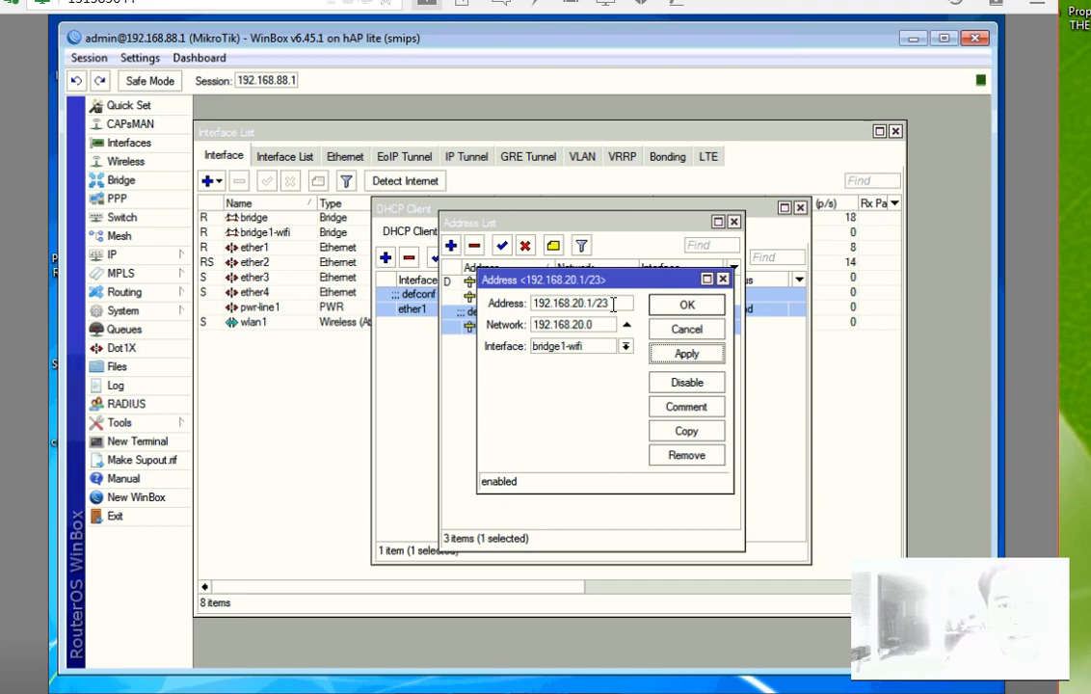
drag(568, 303, 624, 303)
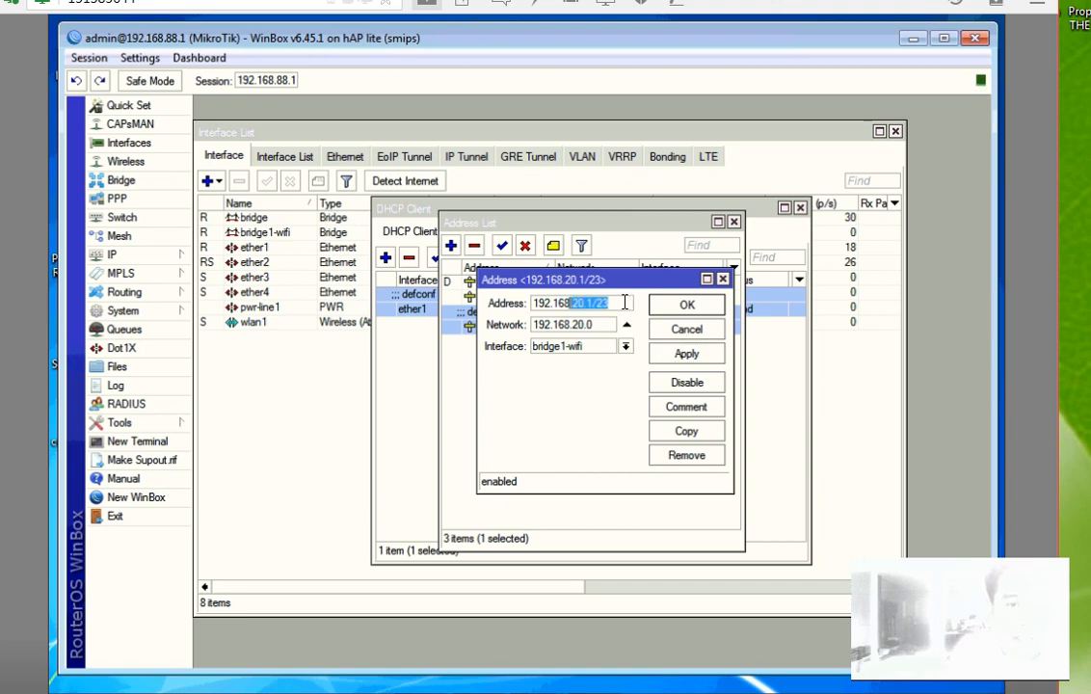
click(613, 304)
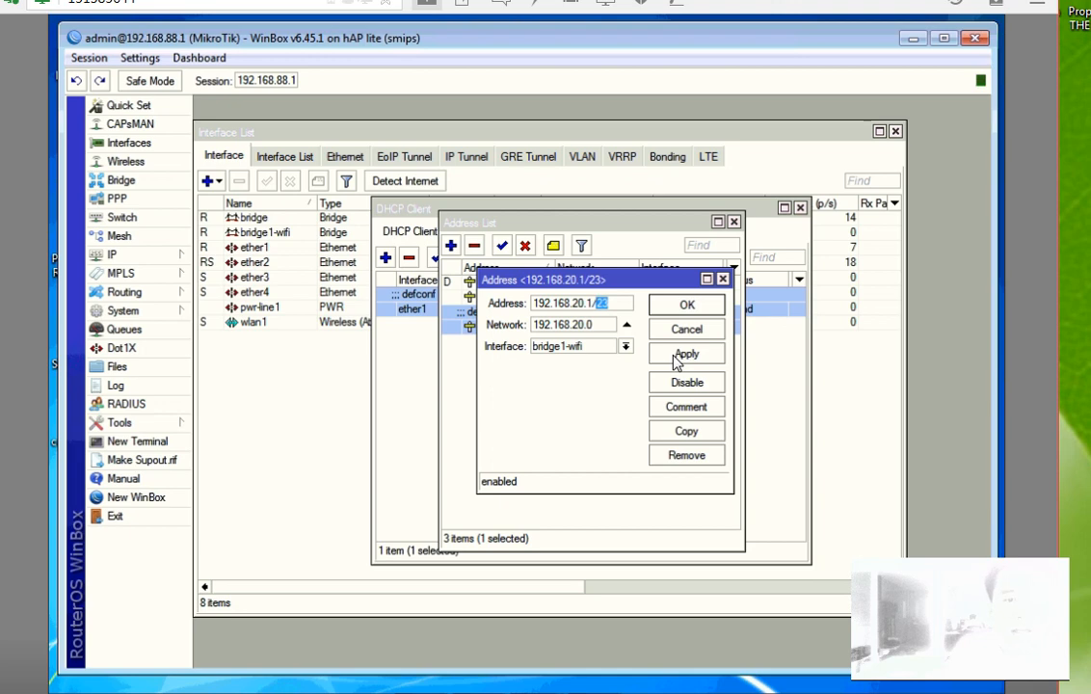
click(677, 357)
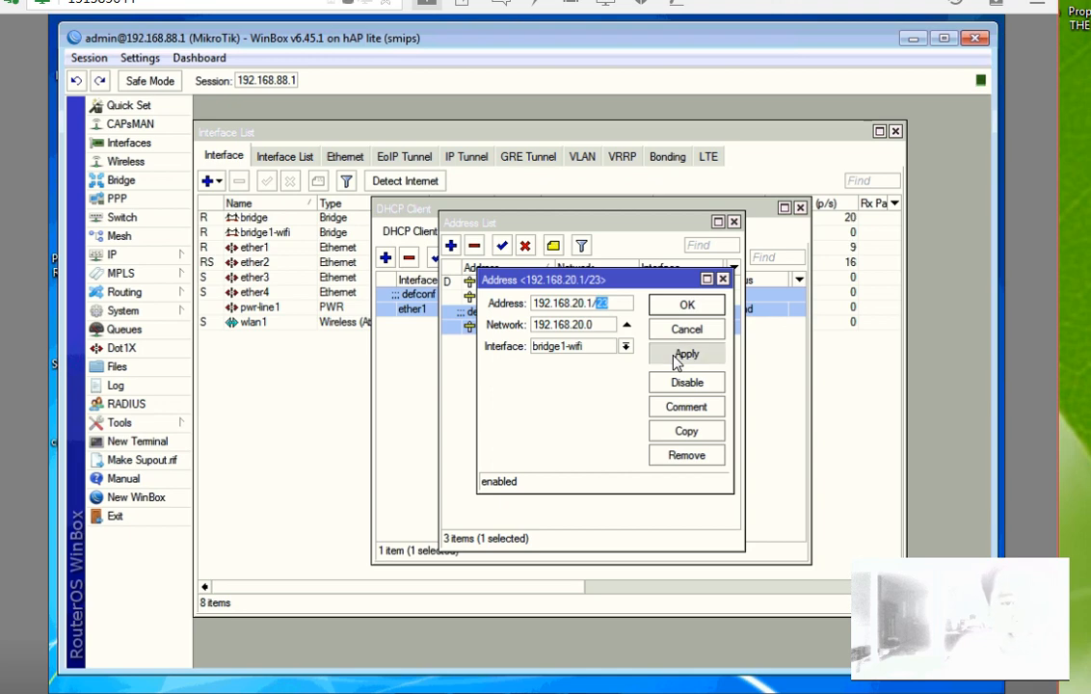
click(686, 307)
Step: Start the Hotspot Setup wizard and select bridge1-wifi as the HotSpot interface
click(132, 258)
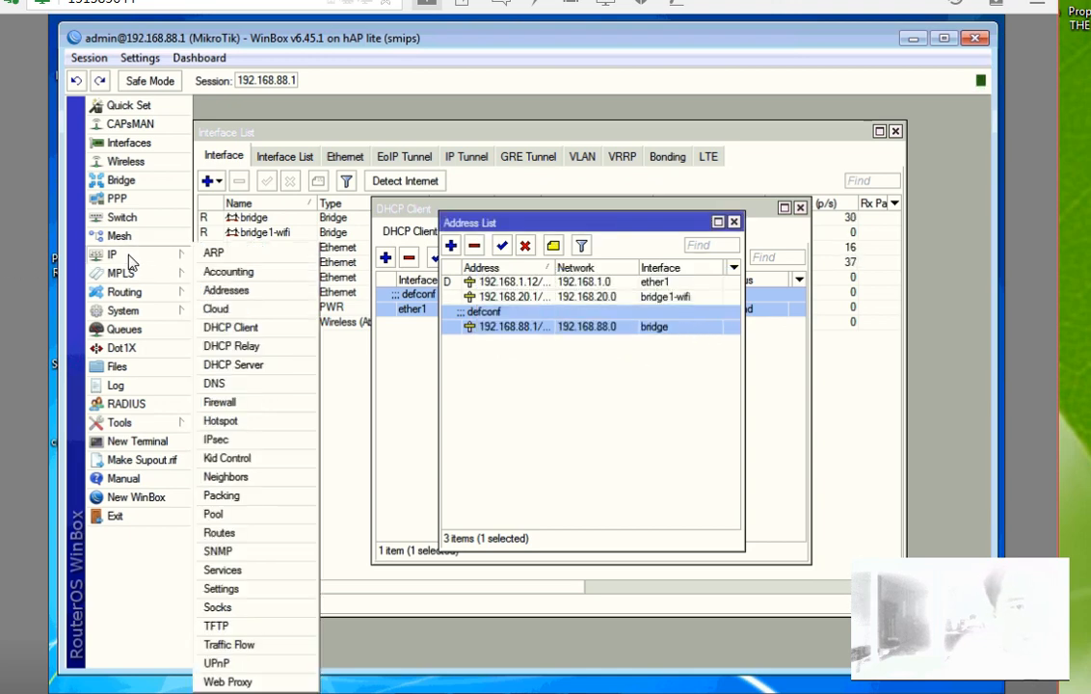
click(235, 427)
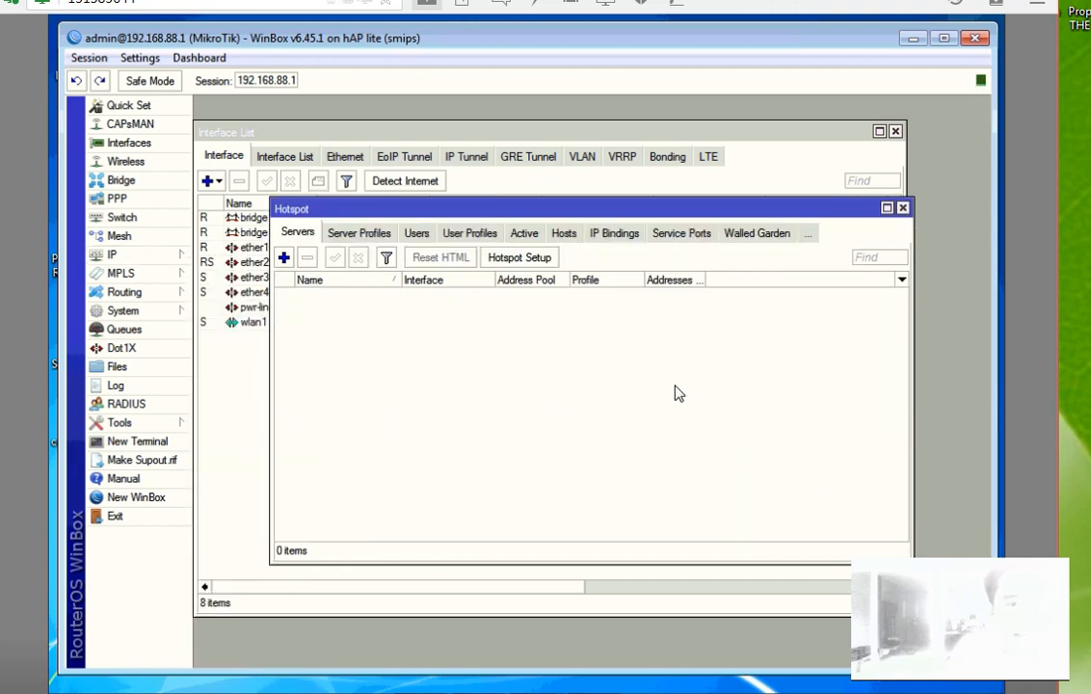
click(518, 258)
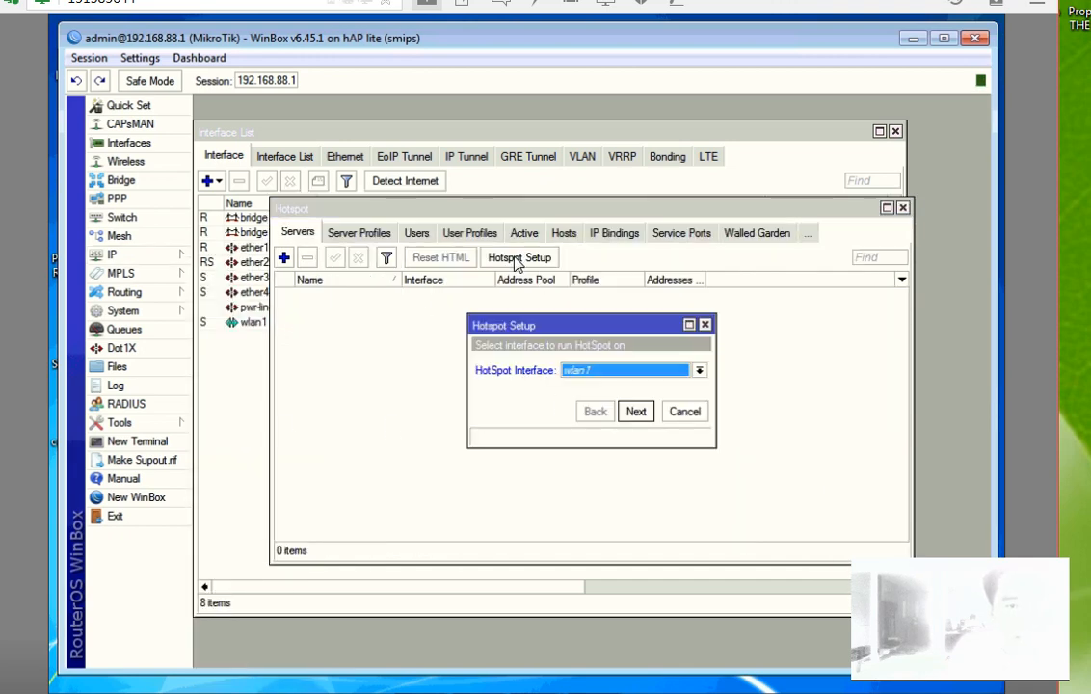
click(636, 380)
click(586, 398)
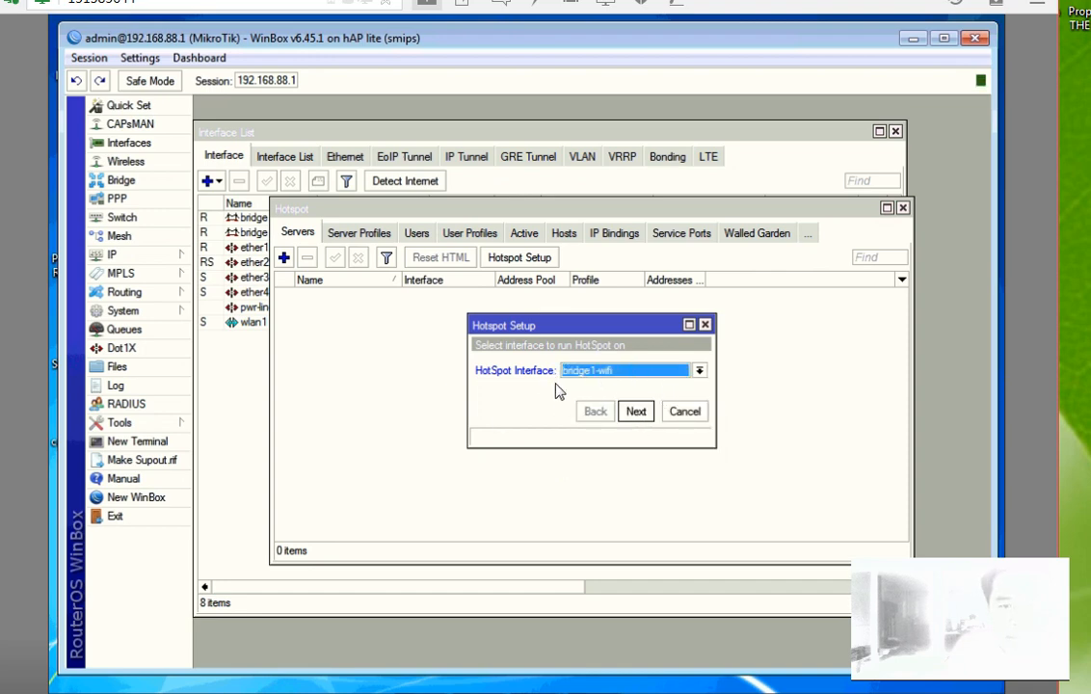
click(631, 409)
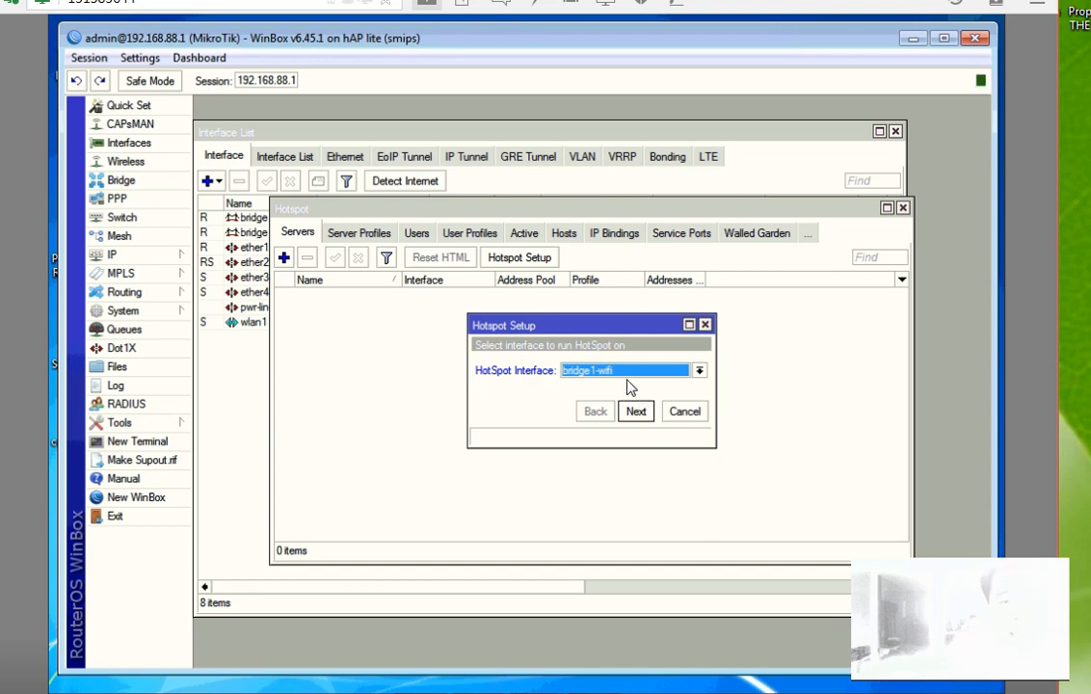
click(637, 417)
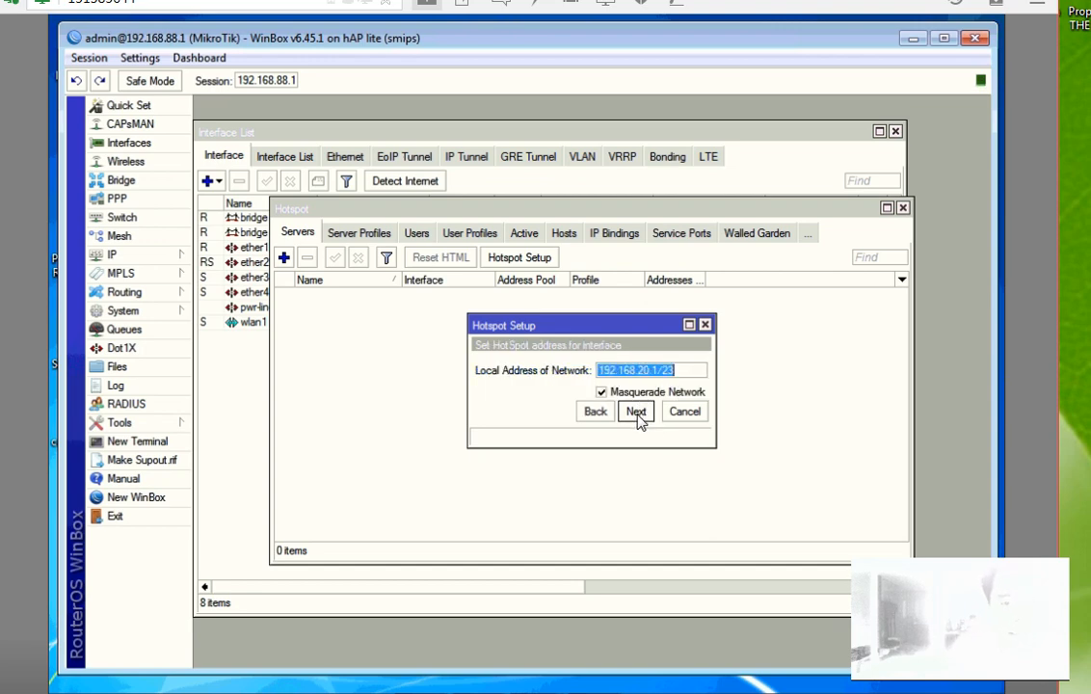
Step: Accept local address 192.168.20.1/23 with masquerading, the proposed address pool, certificate none and the default SMTP setting, proceeding to the DNS configuration
click(637, 414)
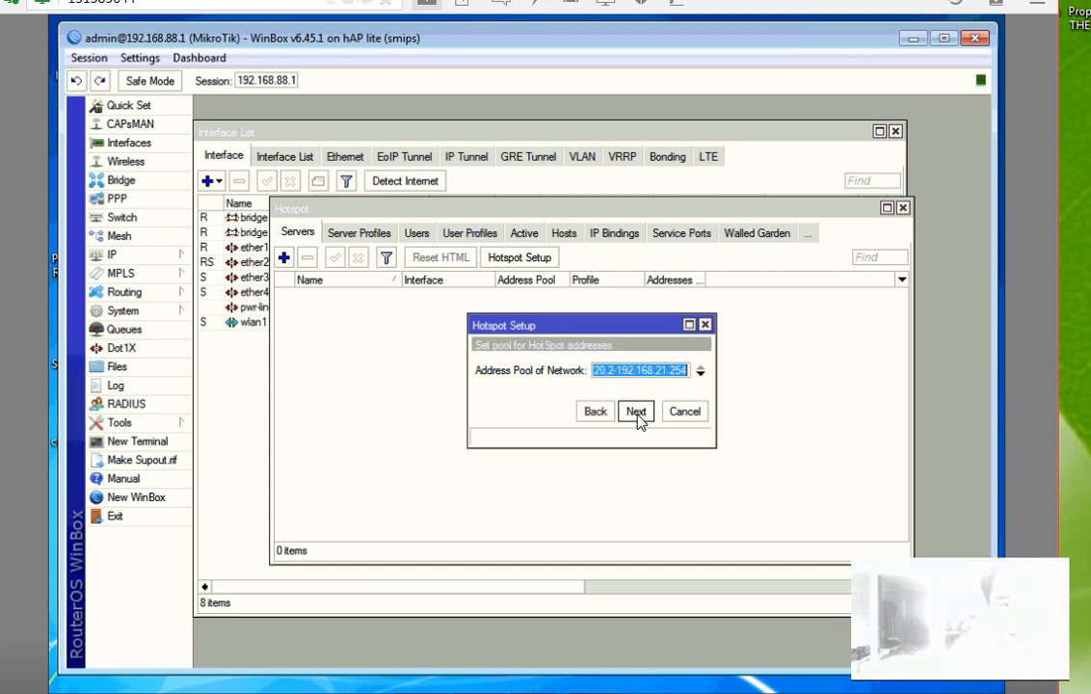
click(637, 414)
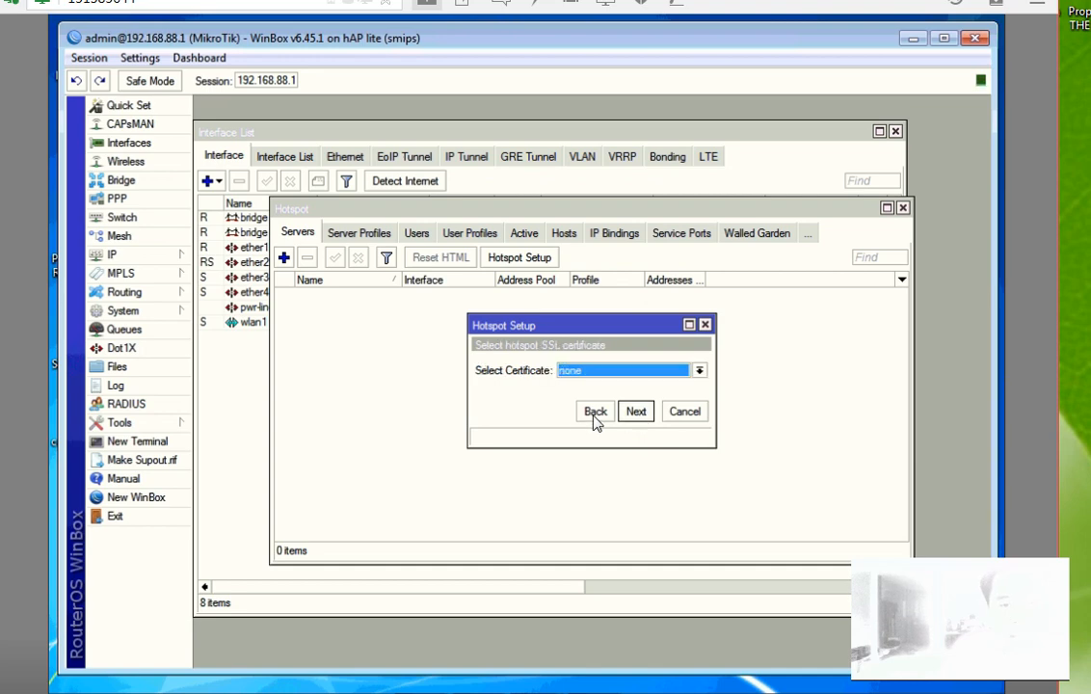
click(594, 412)
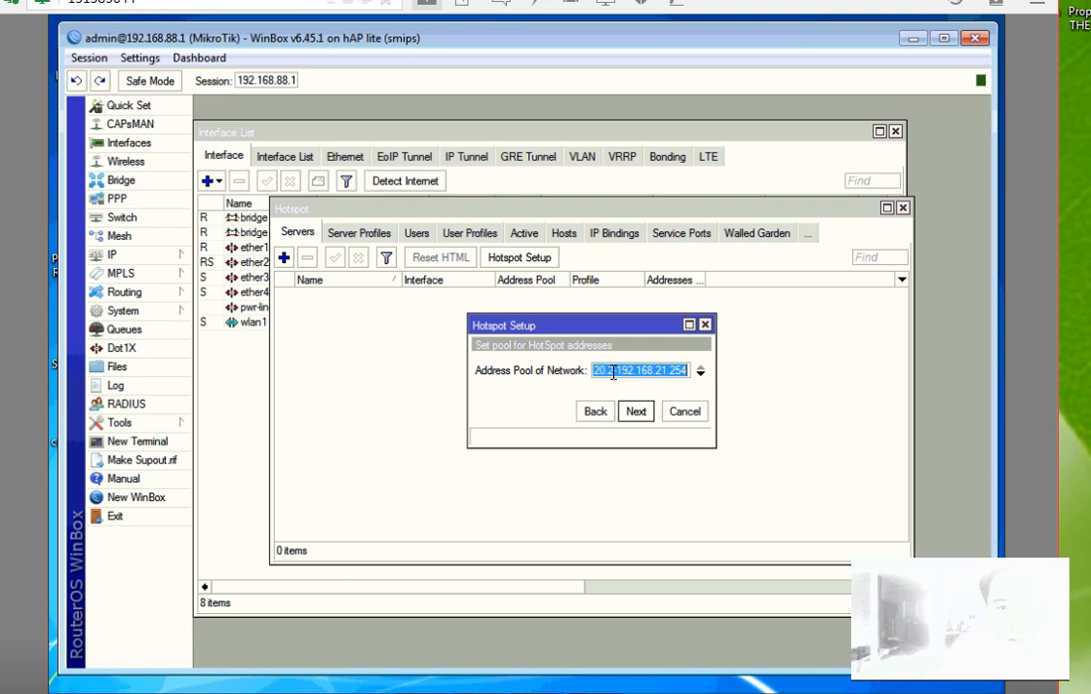
click(637, 415)
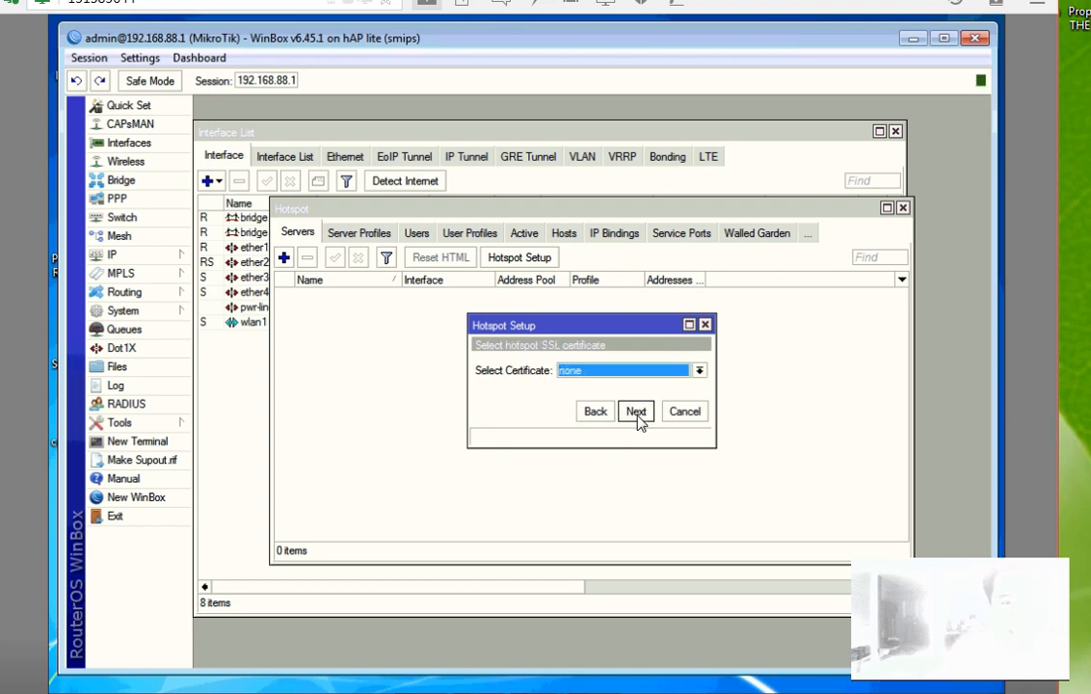
click(636, 412)
click(636, 412)
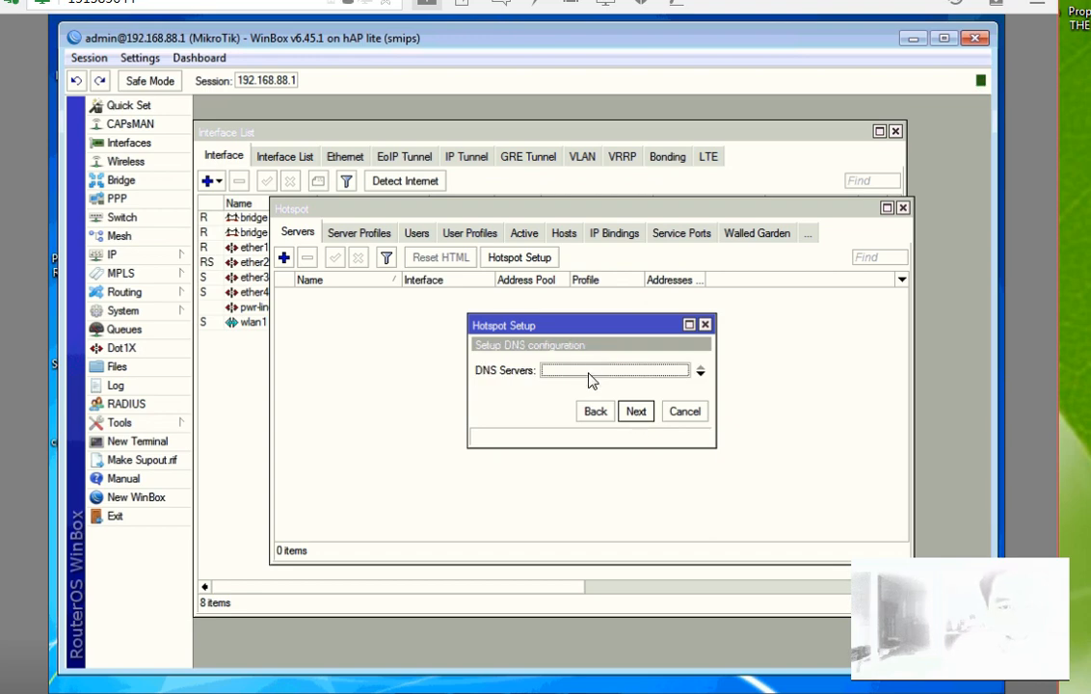
Step: Add 8.8.8.8 and 8.8.4.4 as servers in the router's IP DNS settings
click(116, 254)
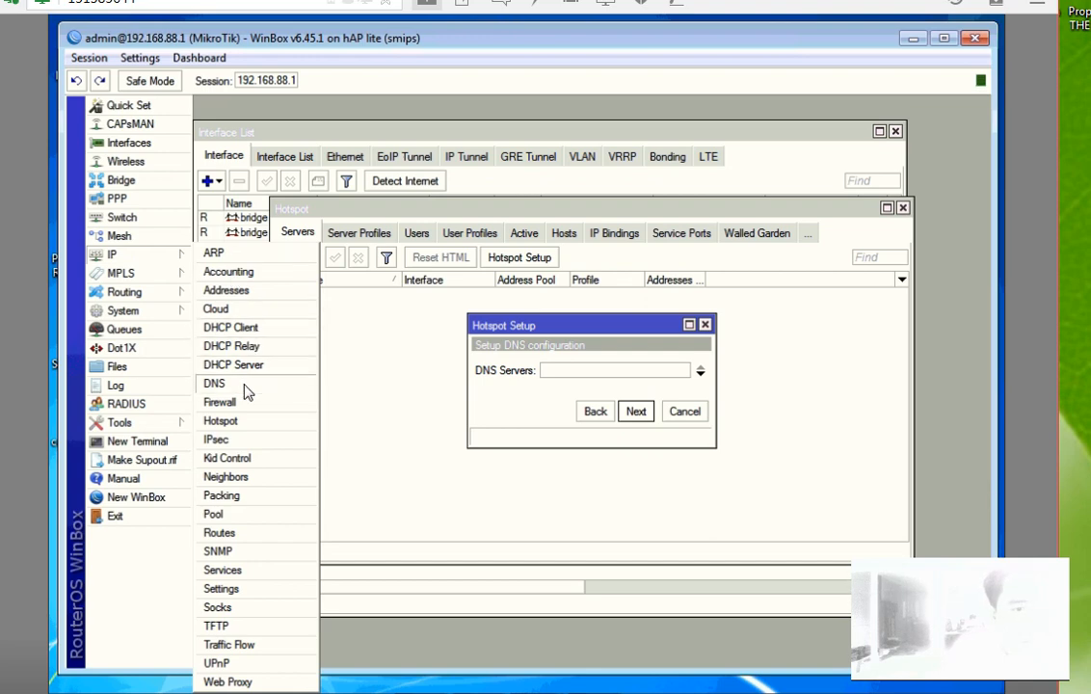
click(217, 383)
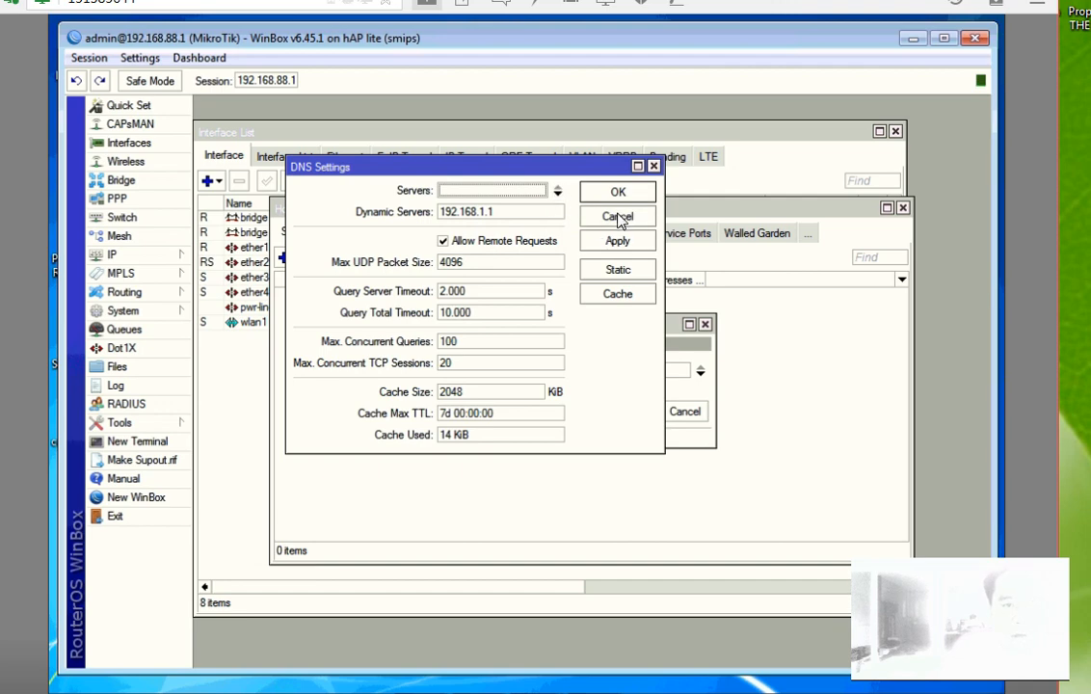
click(557, 192)
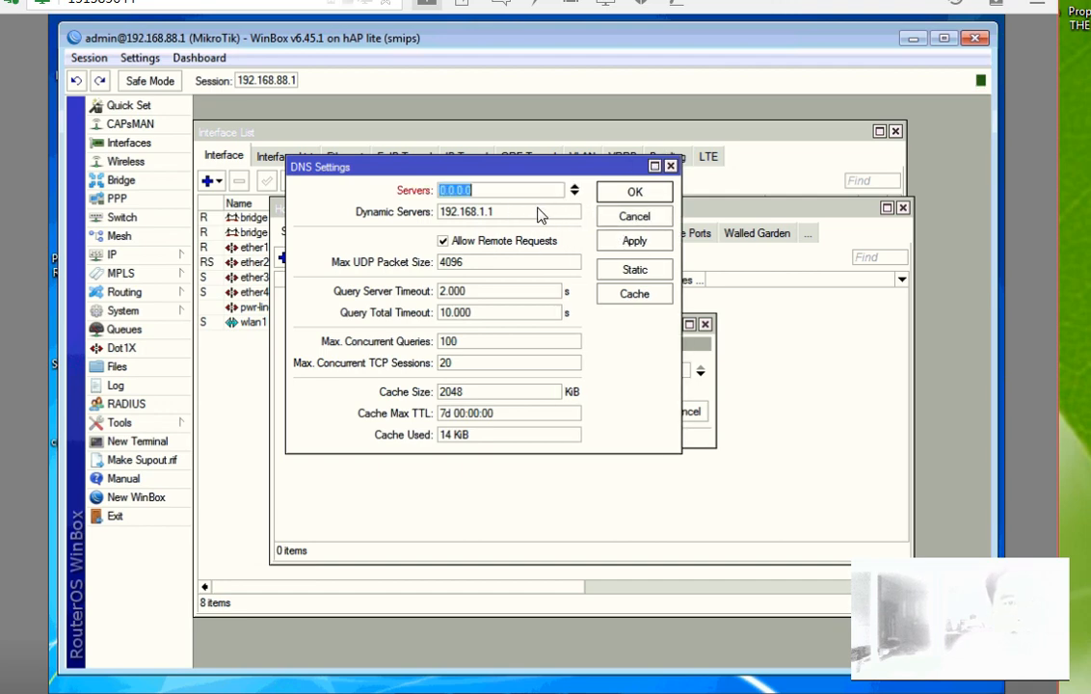
text(8.8.8.8)
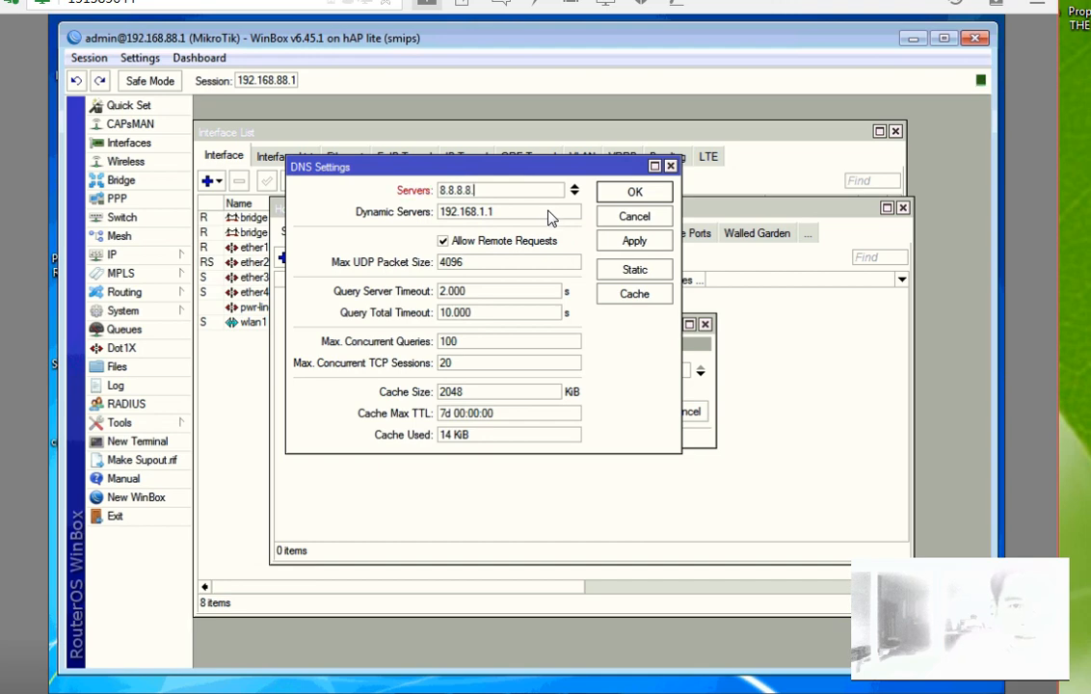
click(573, 196)
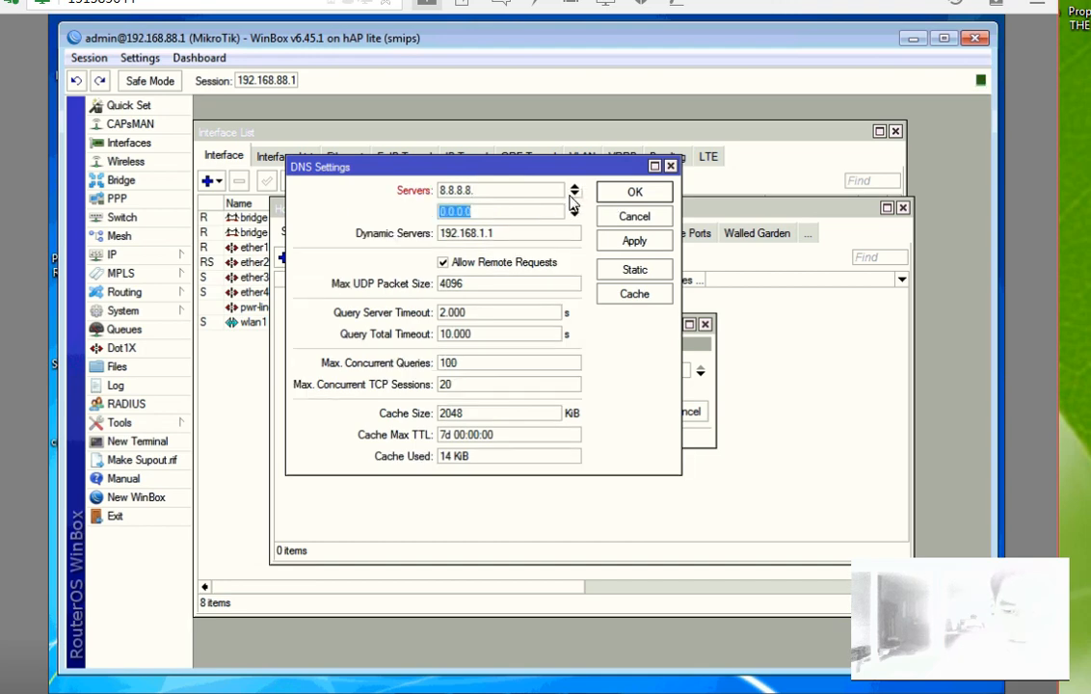
text(8.8.4.4)
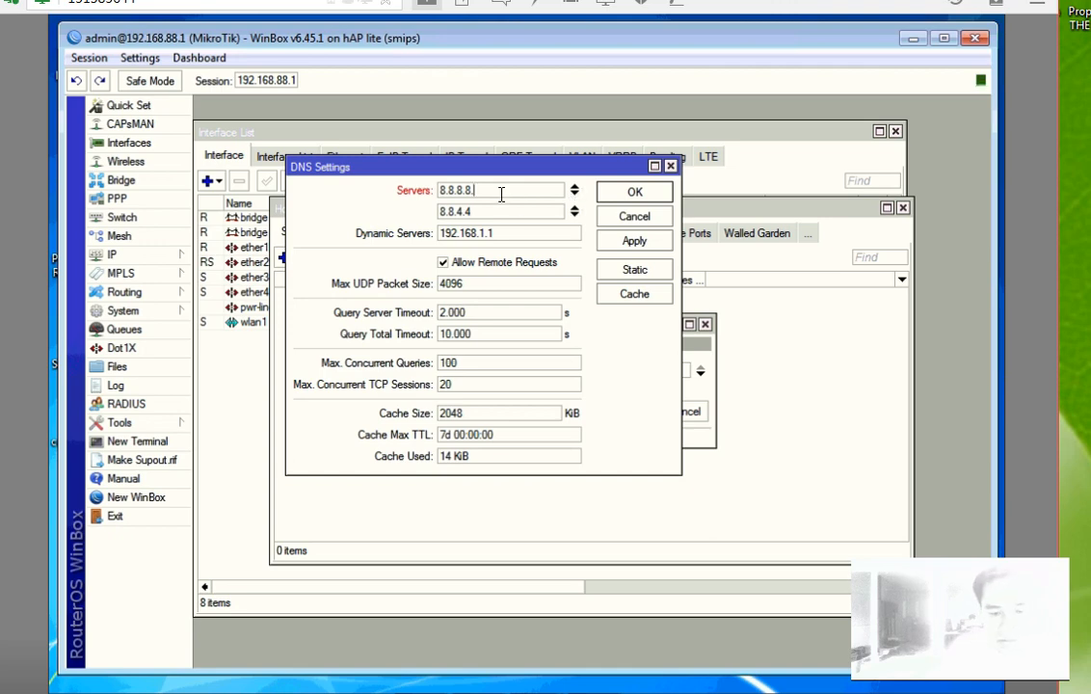
click(635, 192)
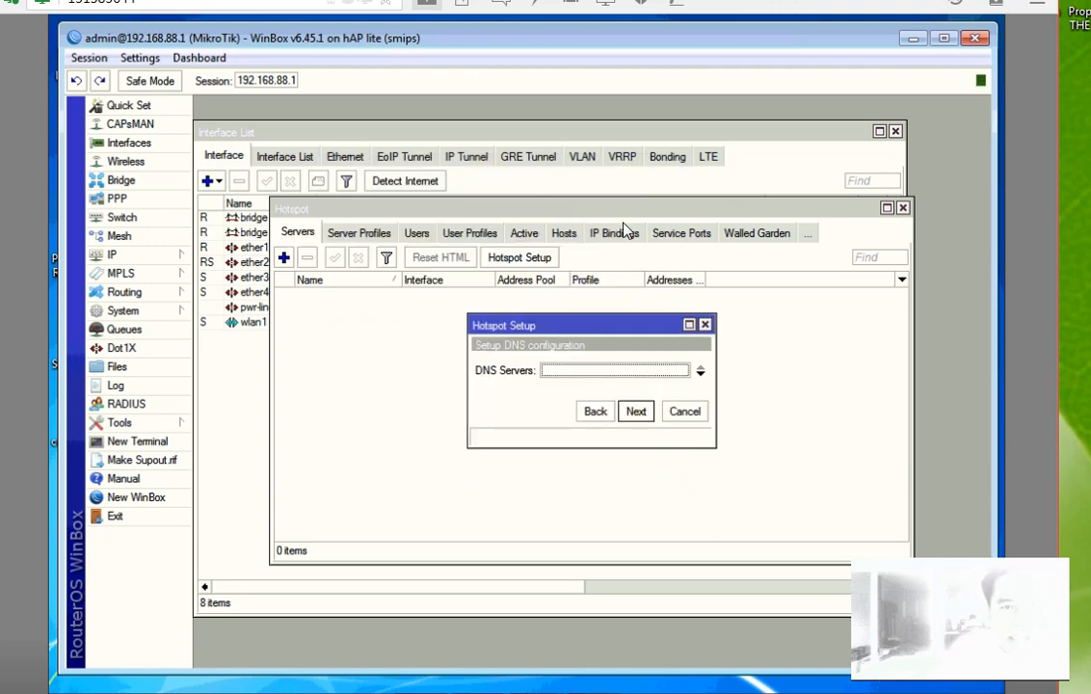
Step: Enter 8.8.8.8 and 8.8.4.4 as the hotspot's DNS servers and continue to the DNS name of the local hotspot server
click(640, 372)
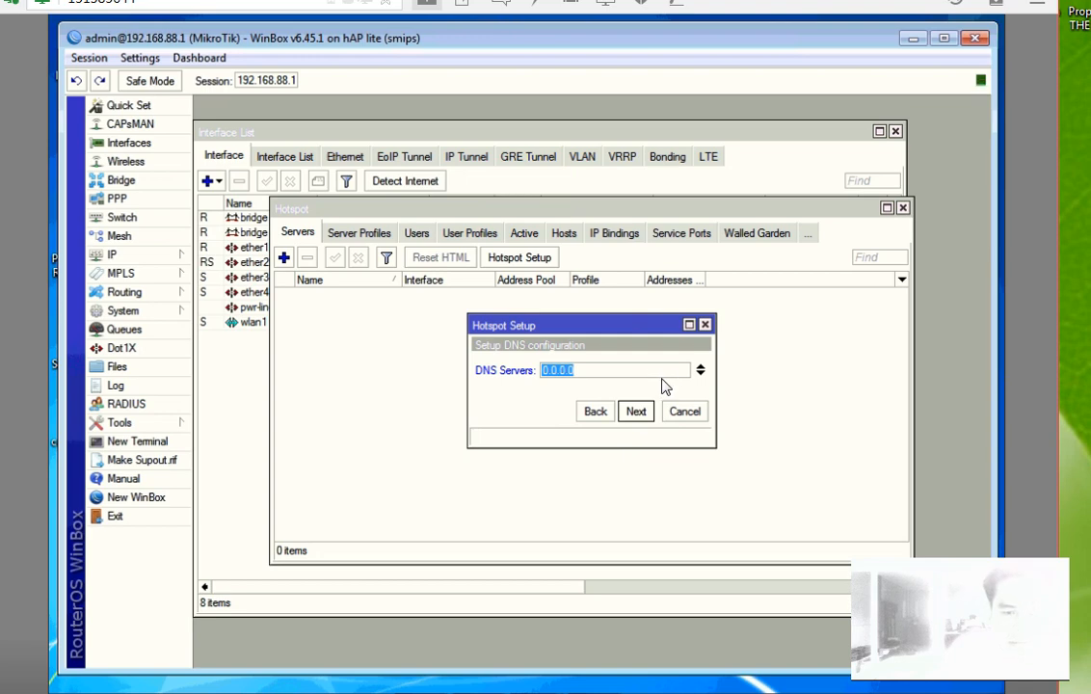
text(8.8.)
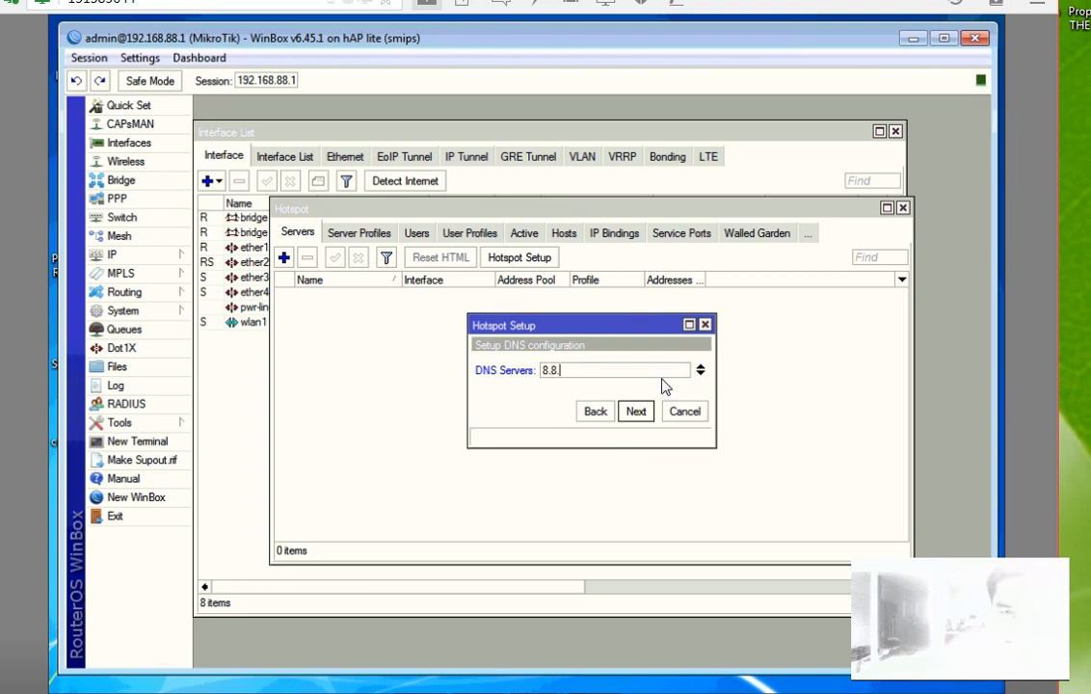
text(8.8)
click(701, 375)
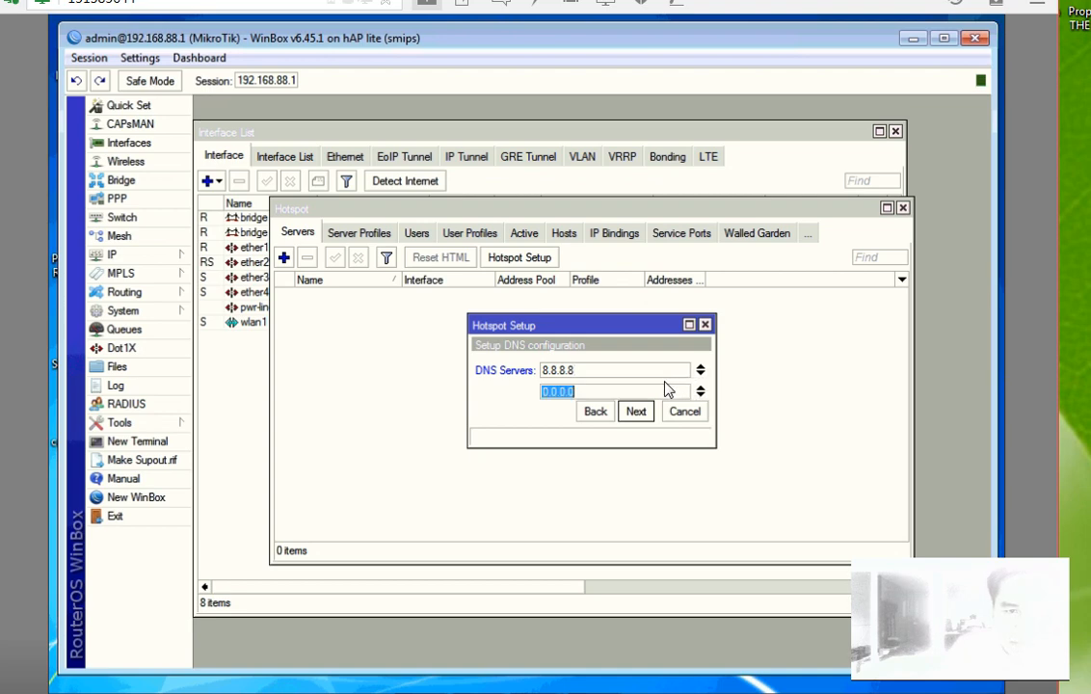
text(8.8.4.4)
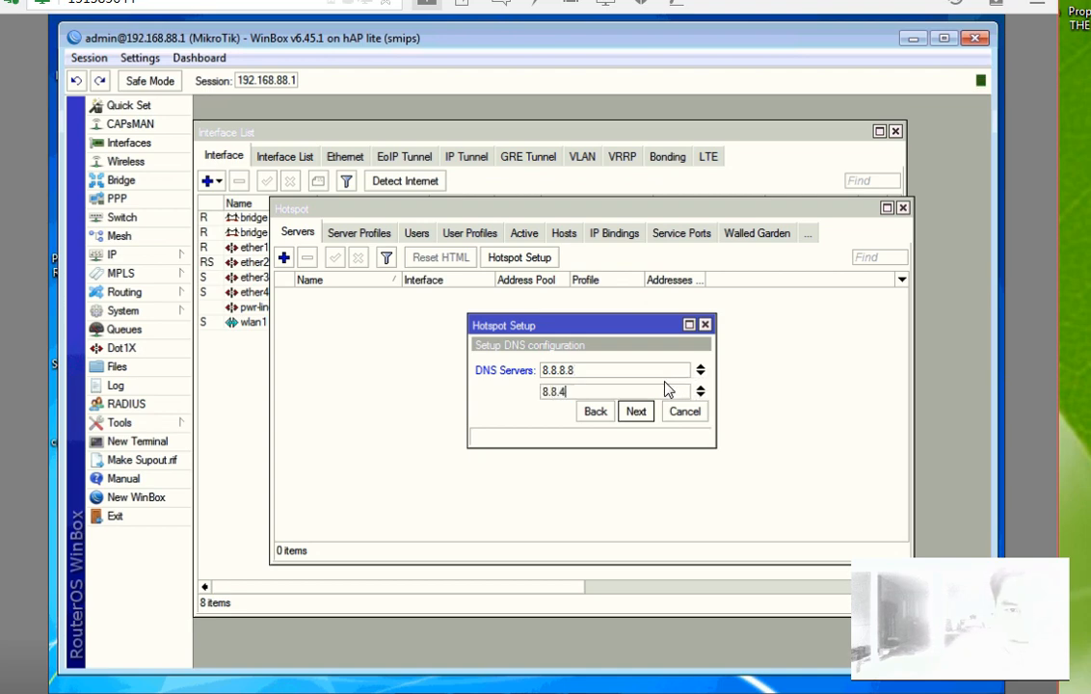
click(633, 413)
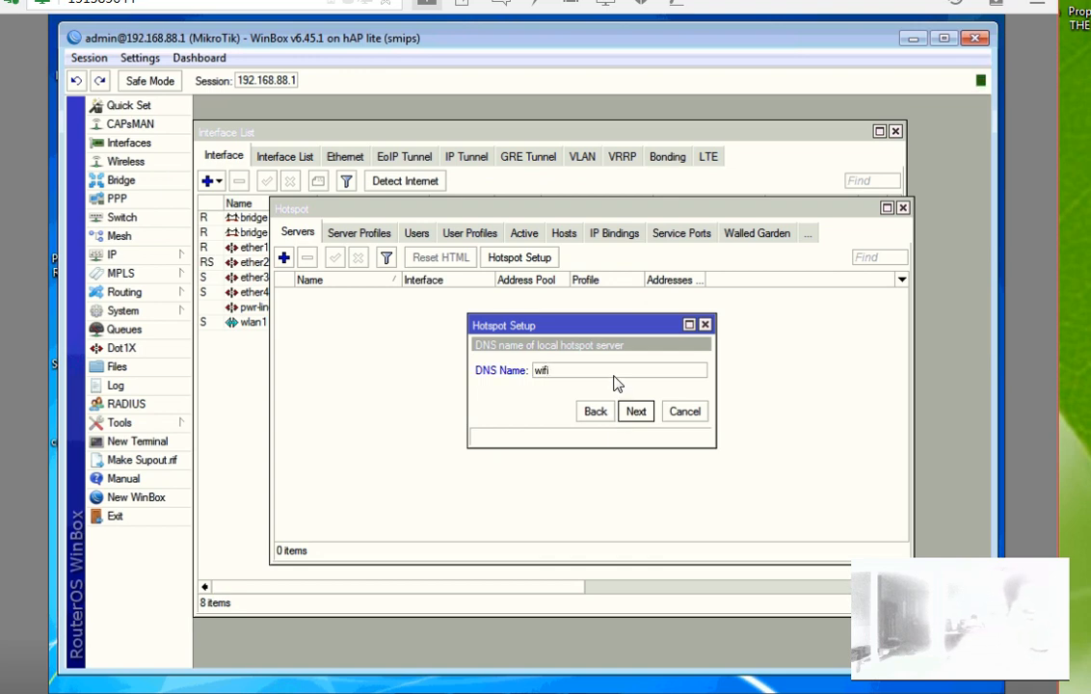
Step: Set the hotspot's DNS name to wifi-hs.com, create the local HotSpot user admin with the user's password, and finish the setup wizard
text(wifi-hs.com)
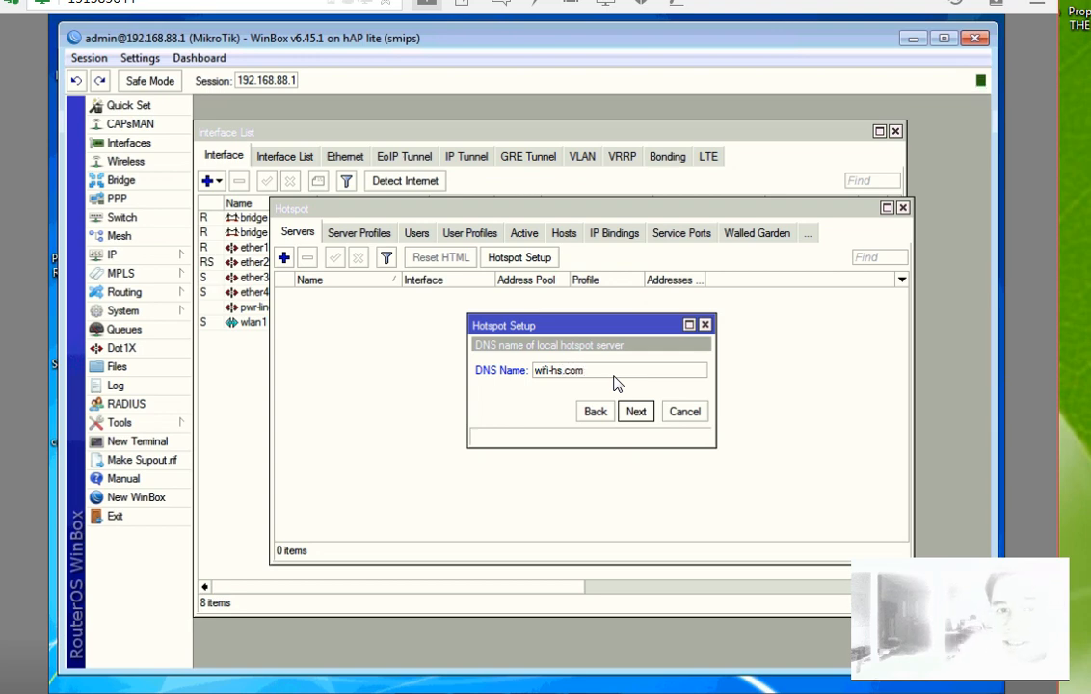
drag(613, 376, 502, 377)
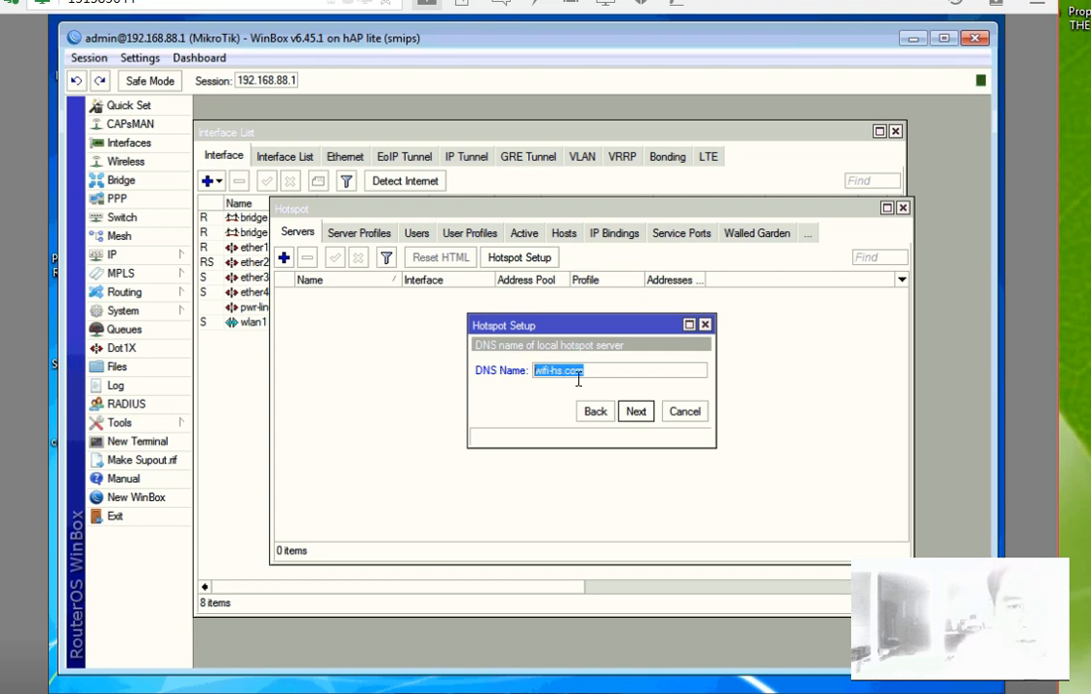
click(648, 419)
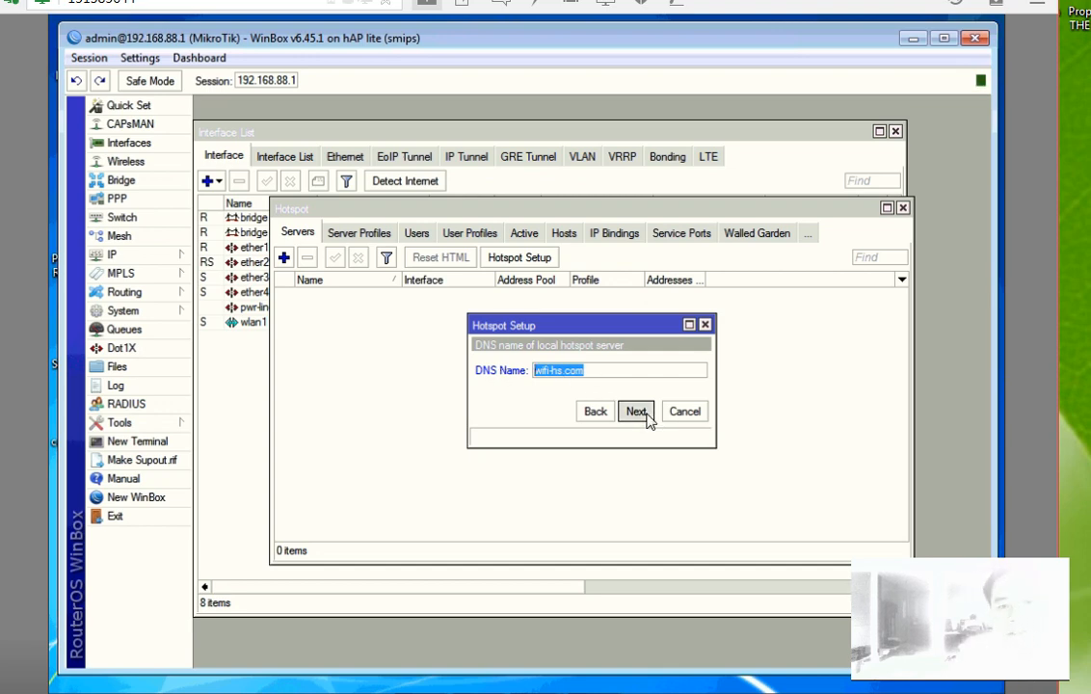
click(638, 386)
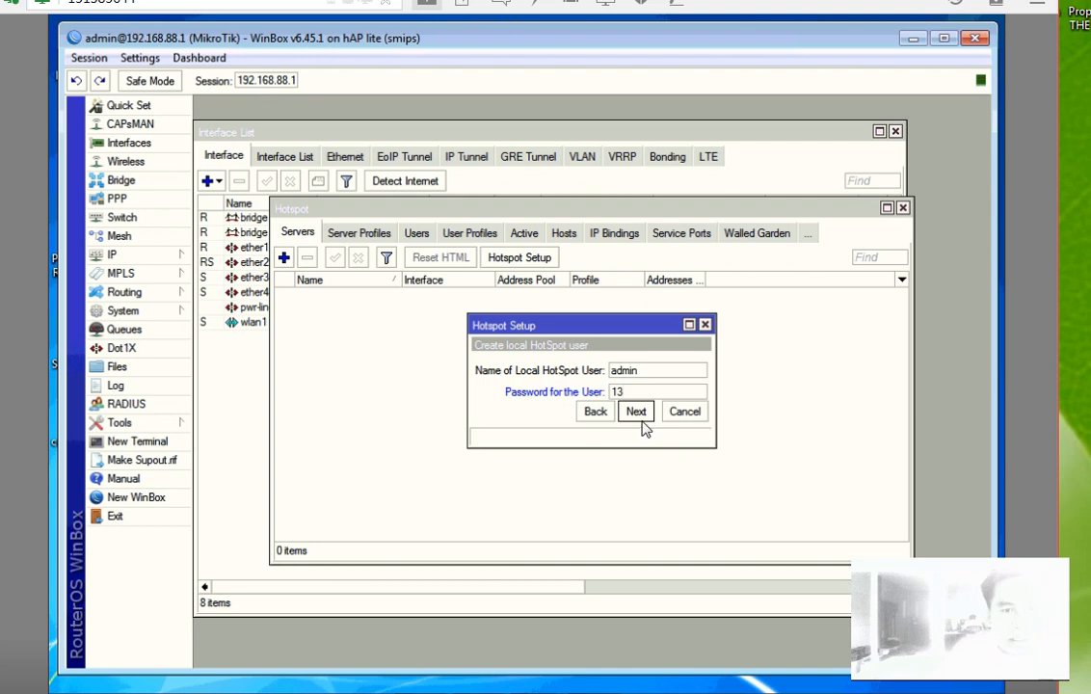
click(636, 412)
click(593, 377)
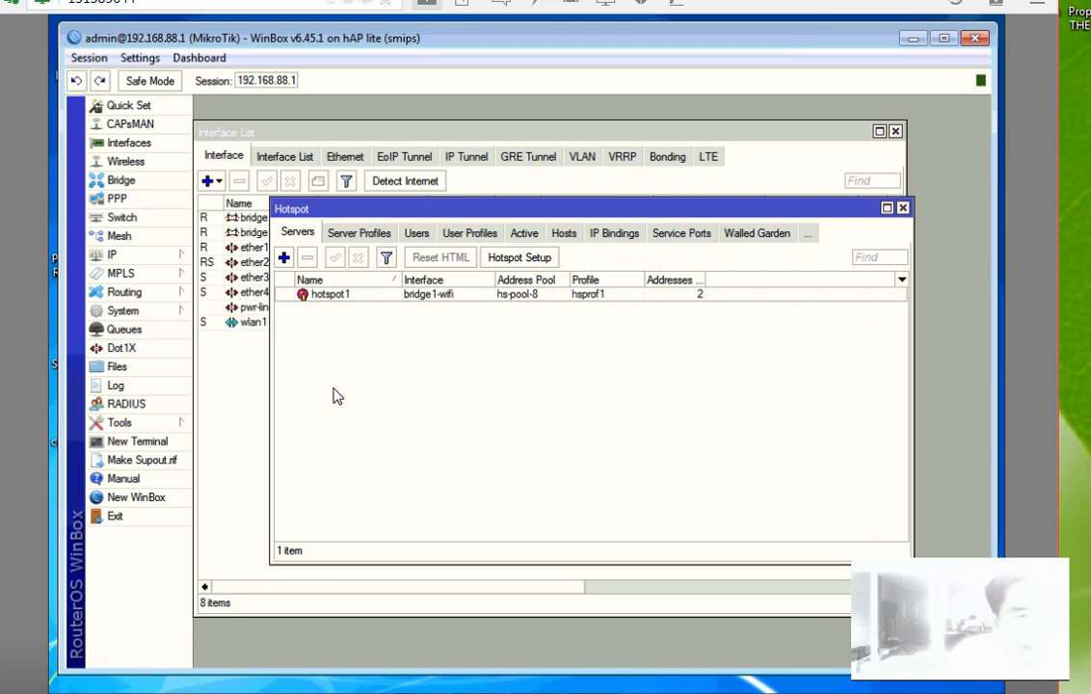
Step: Check the router's simple queues, queue tree and firewall NAT rules
click(124, 330)
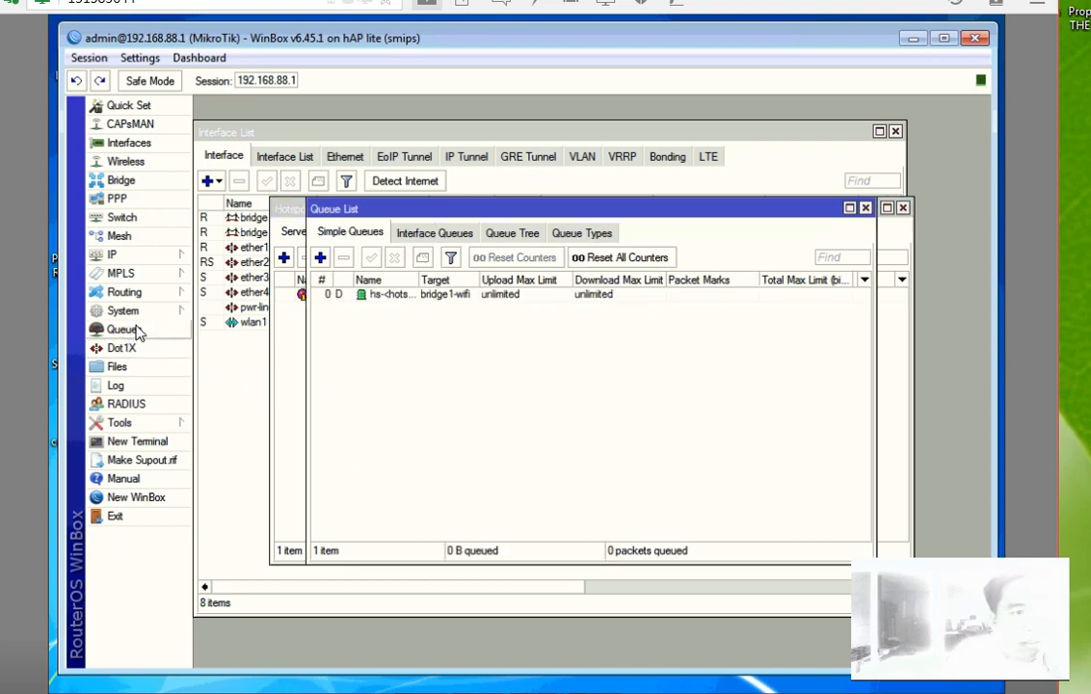
click(512, 232)
click(114, 255)
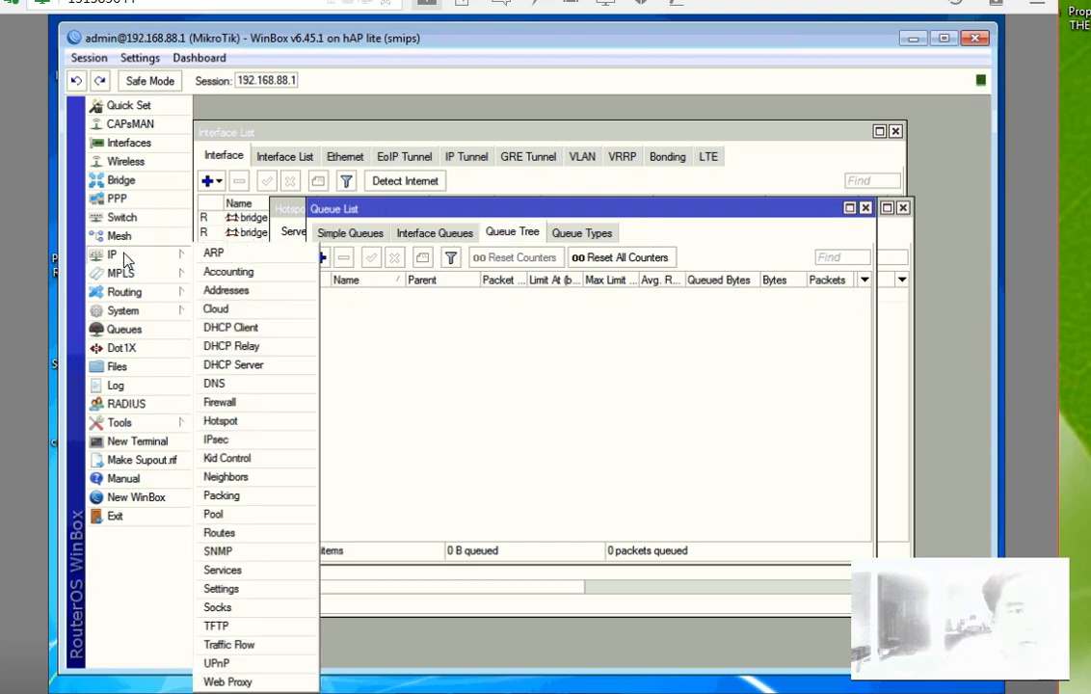
click(233, 403)
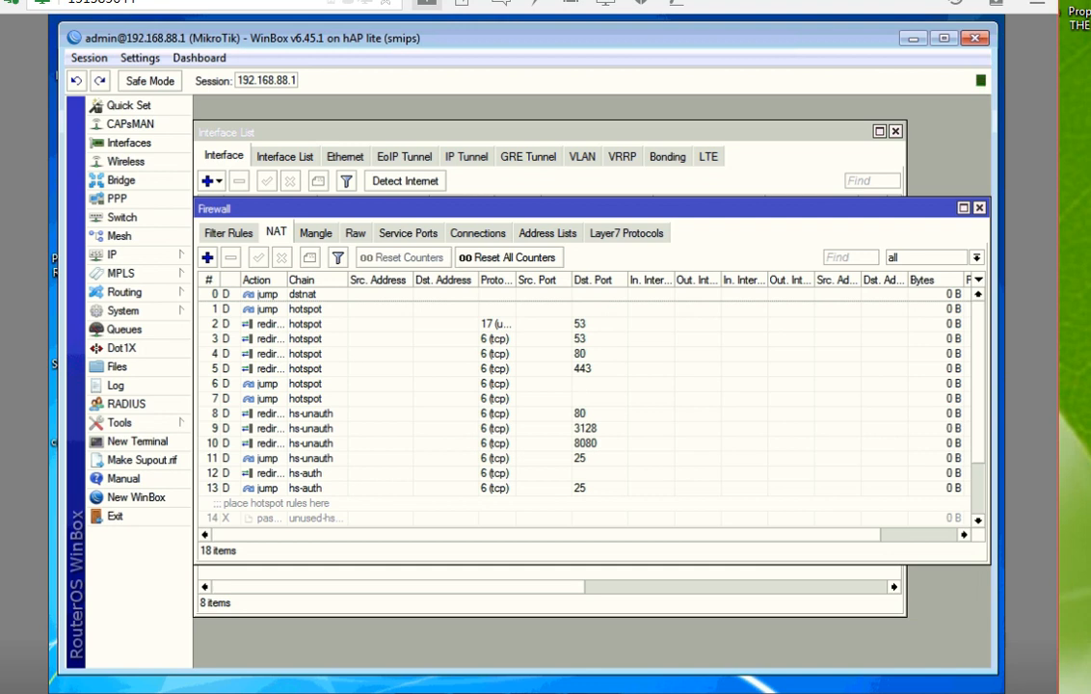
Step: Switch to newhaplitebackup.rsc in the text editor and copy its whole /ip firewall layer7-protocol section
mouse_move(536, 691)
click(509, 665)
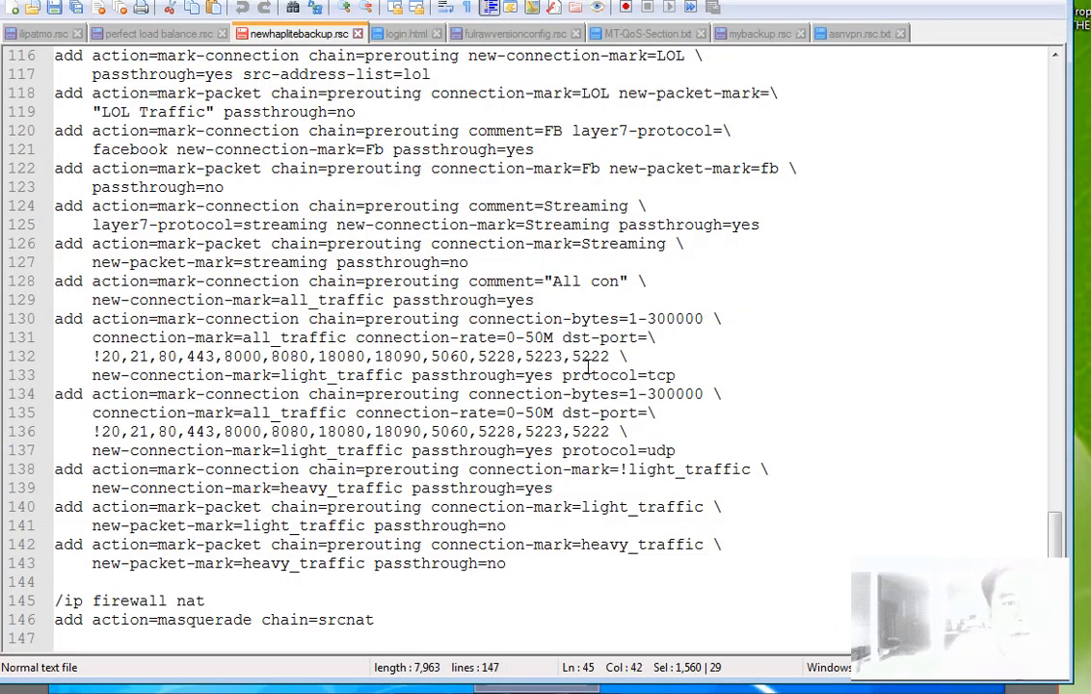
scroll(589, 366, up, 20)
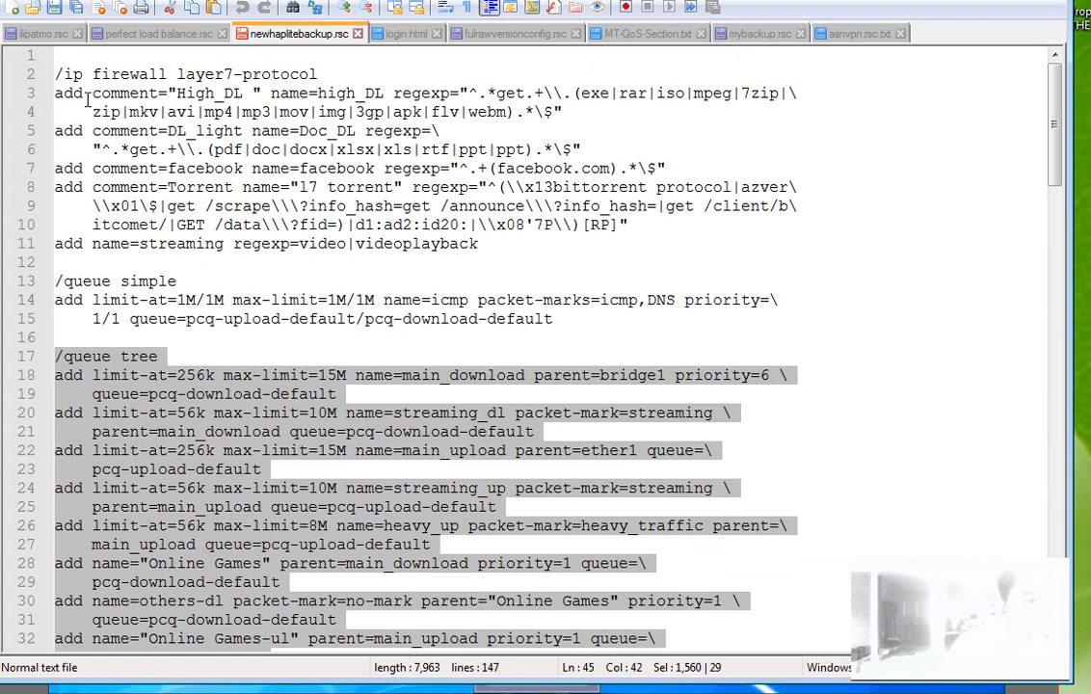
drag(55, 74, 491, 244)
right_click(286, 178)
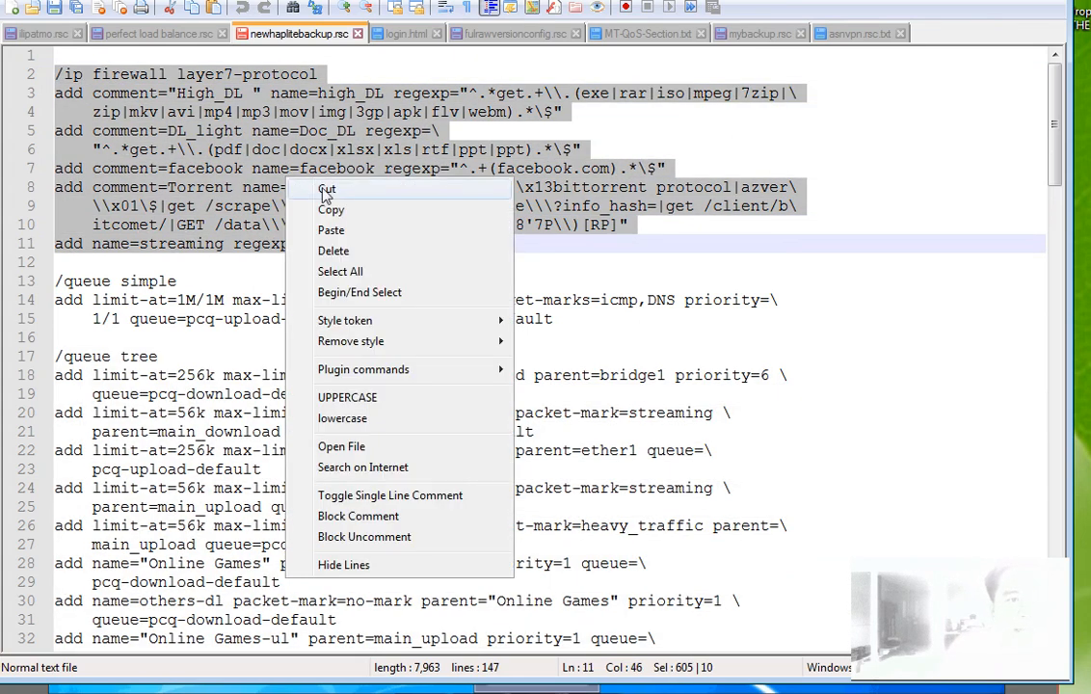
click(333, 210)
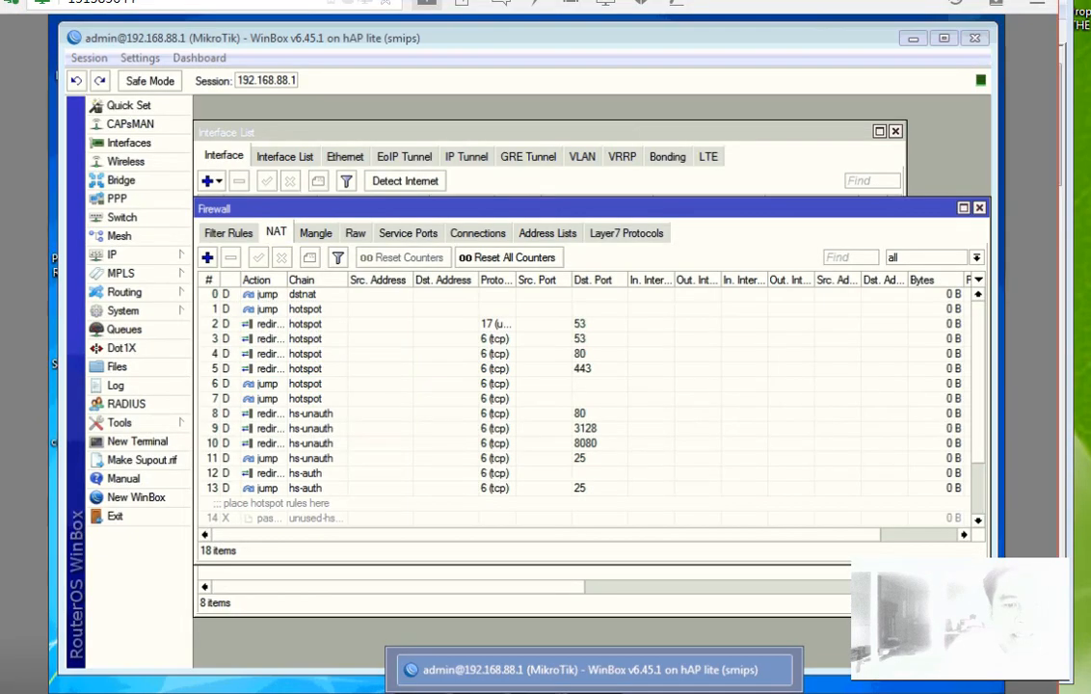
Step: Switch back to WinBox and run the copied layer7-protocol commands in a new terminal
click(594, 669)
click(595, 669)
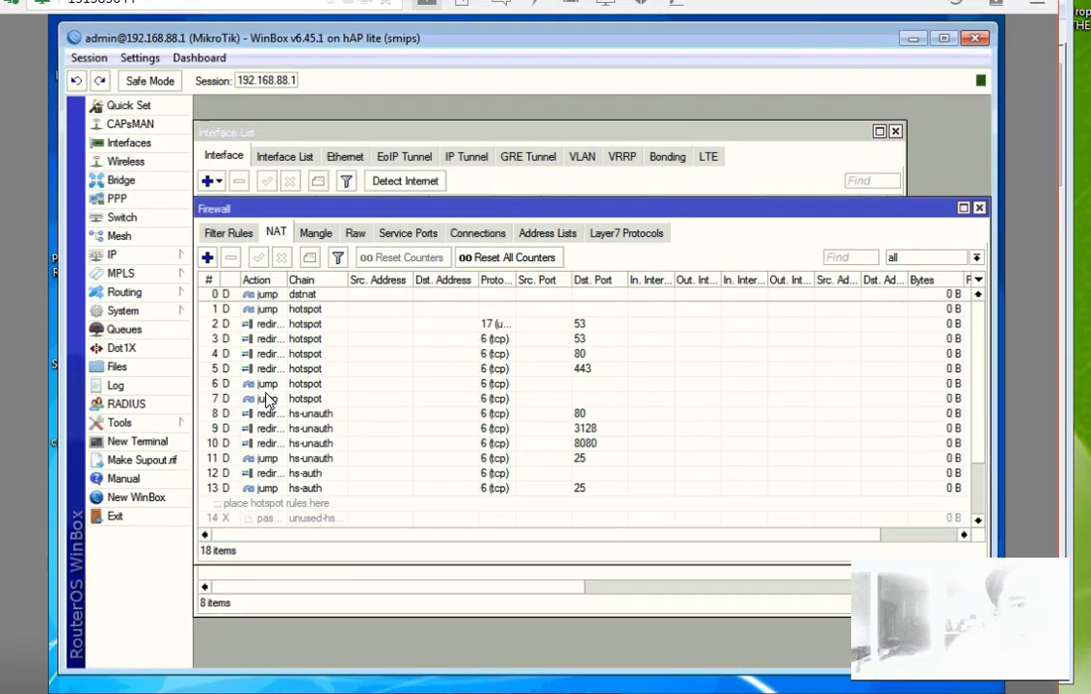
click(134, 442)
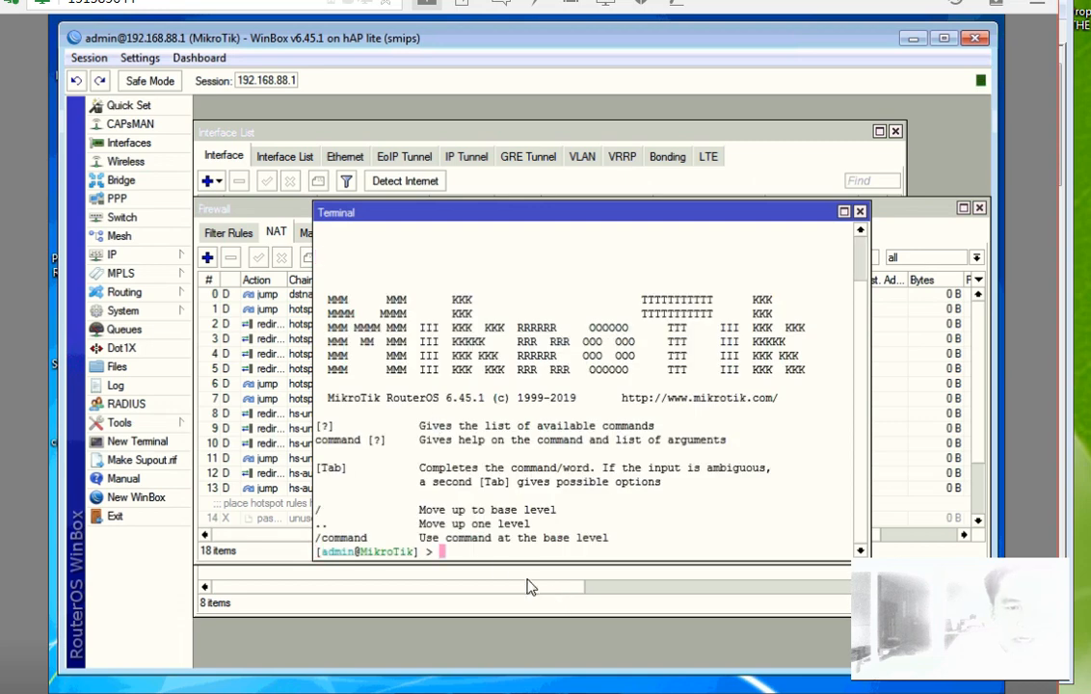
right_click(472, 559)
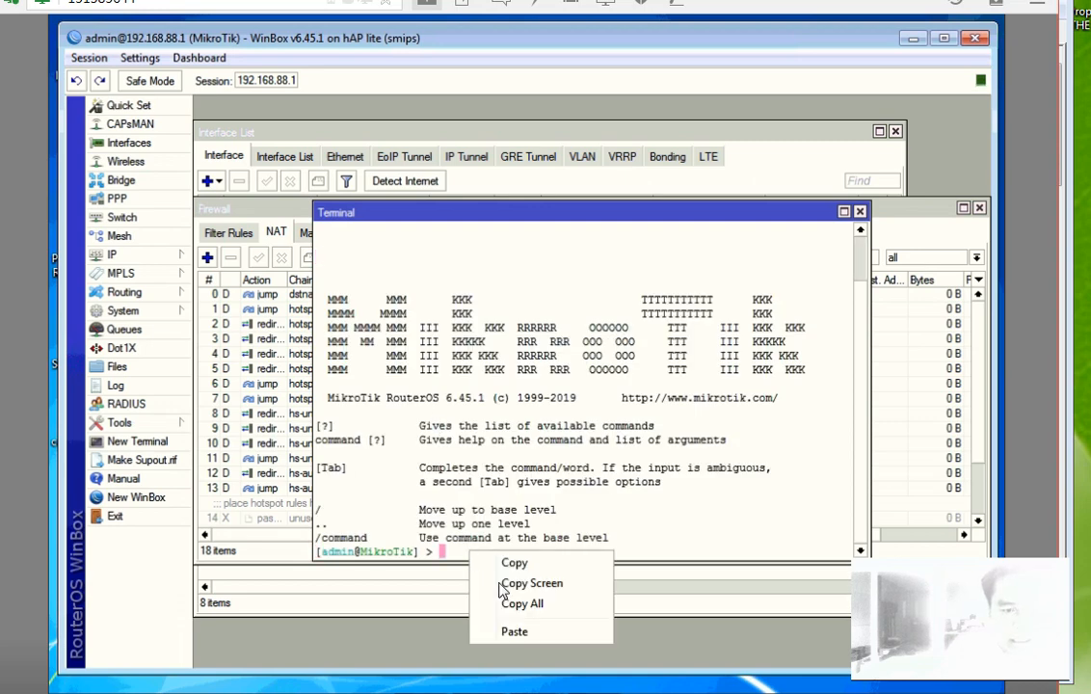
click(509, 633)
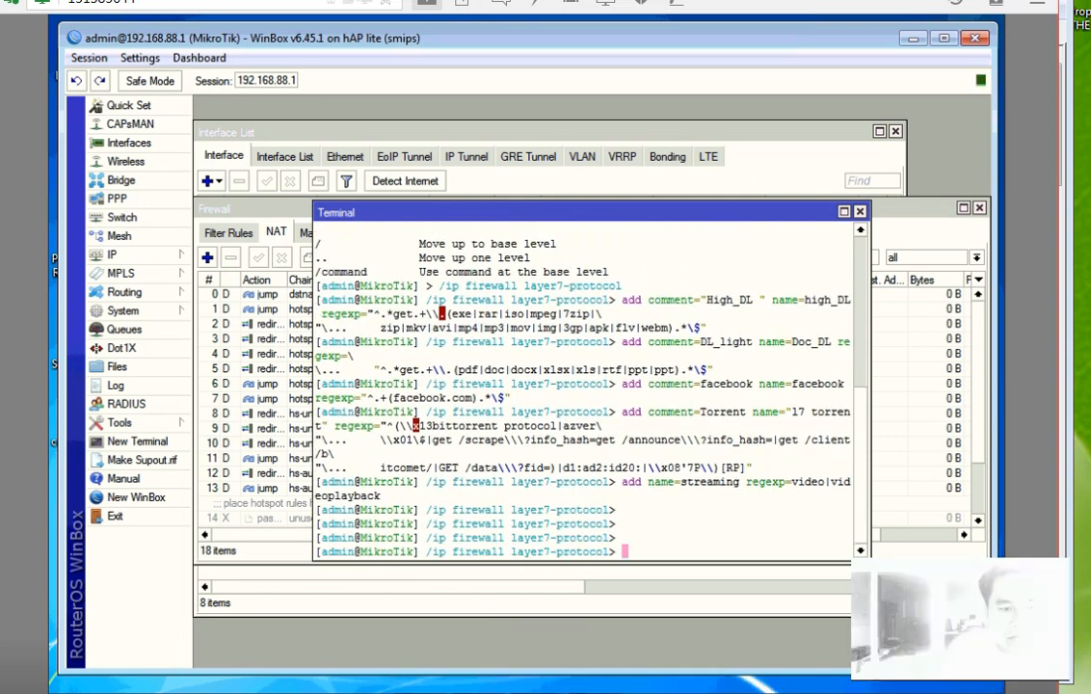
Step: Return to newhaplitebackup.rsc in the text editor and copy the whole /ip firewall mangle section, excluding the NAT section below it
click(594, 692)
scroll(160, 318, down, 12)
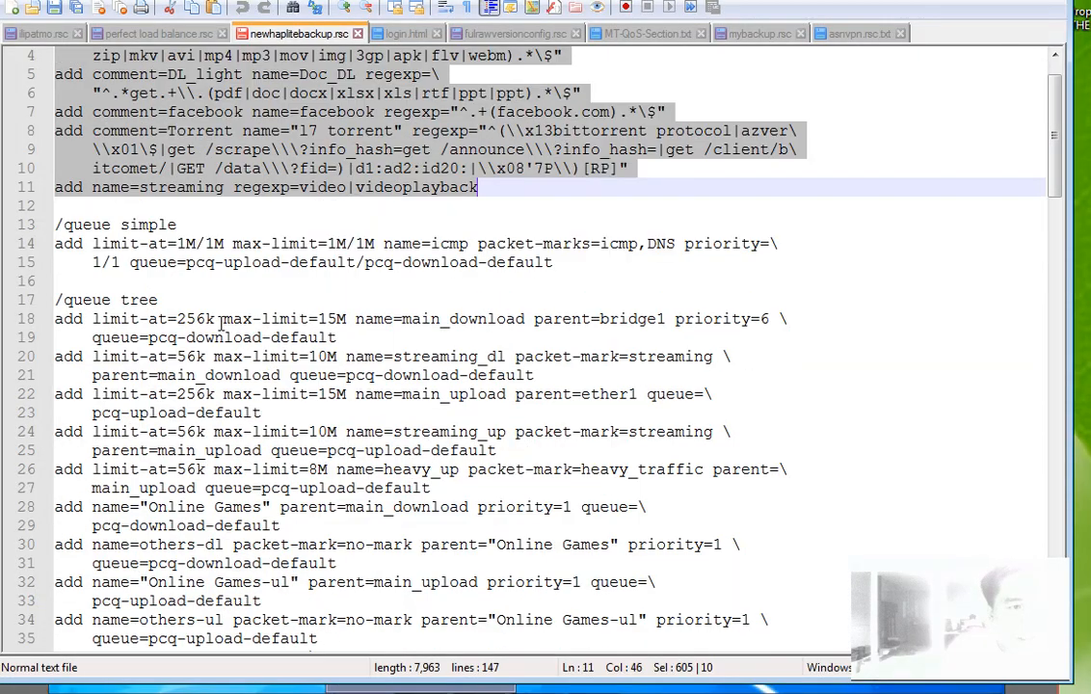
scroll(160, 318, down, 6)
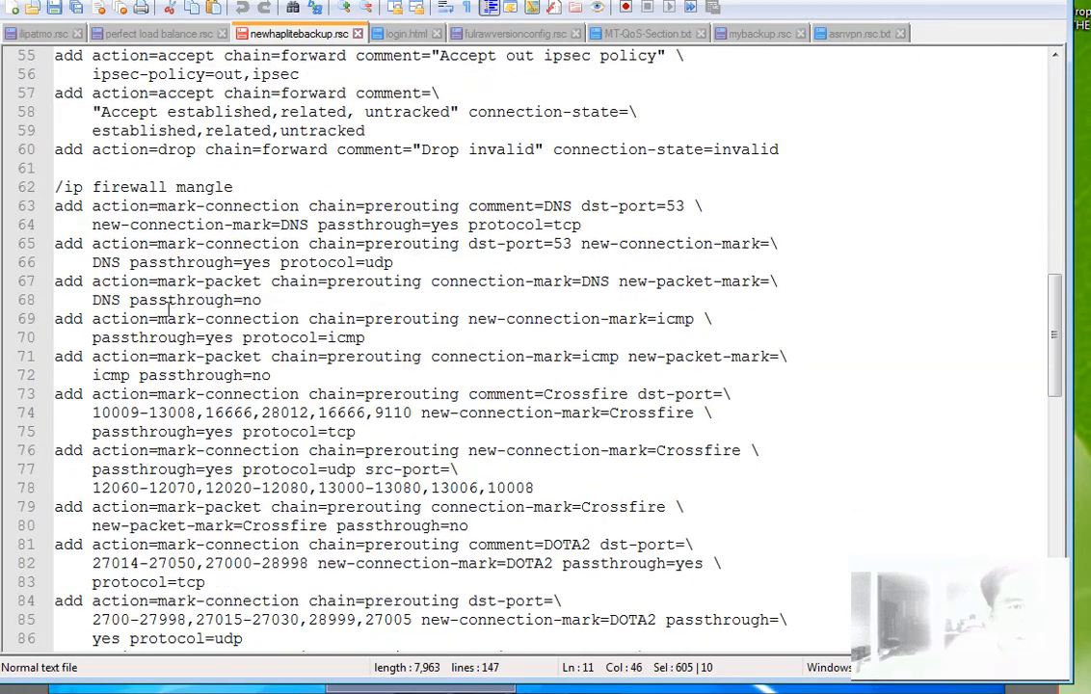
scroll(55, 189, up, 5)
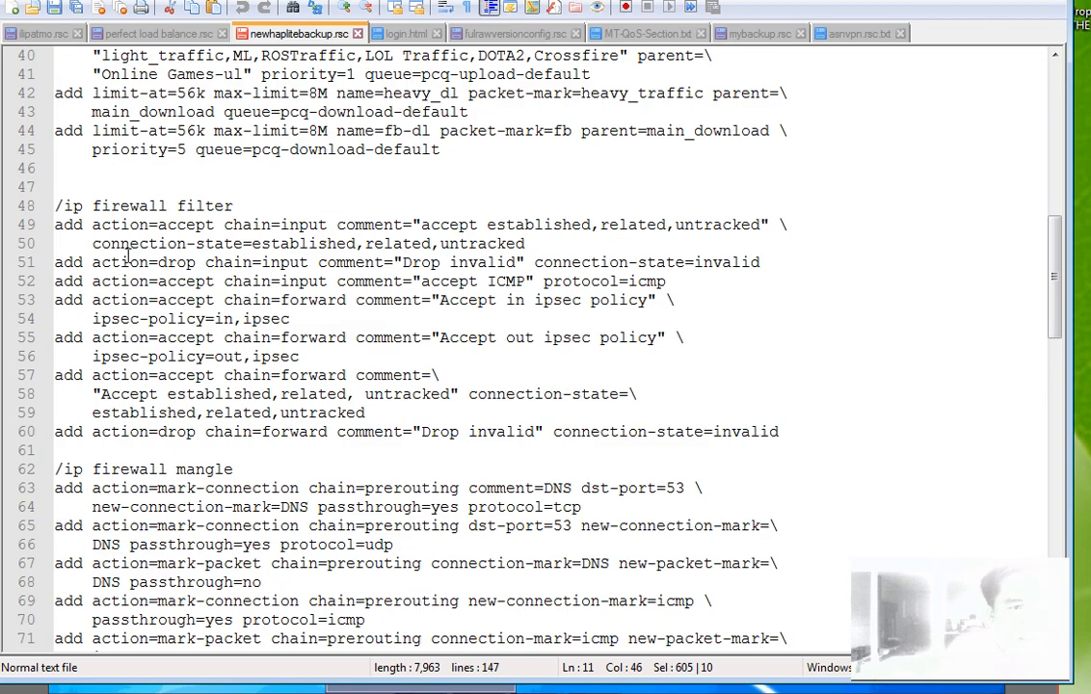
scroll(126, 252, down, 5)
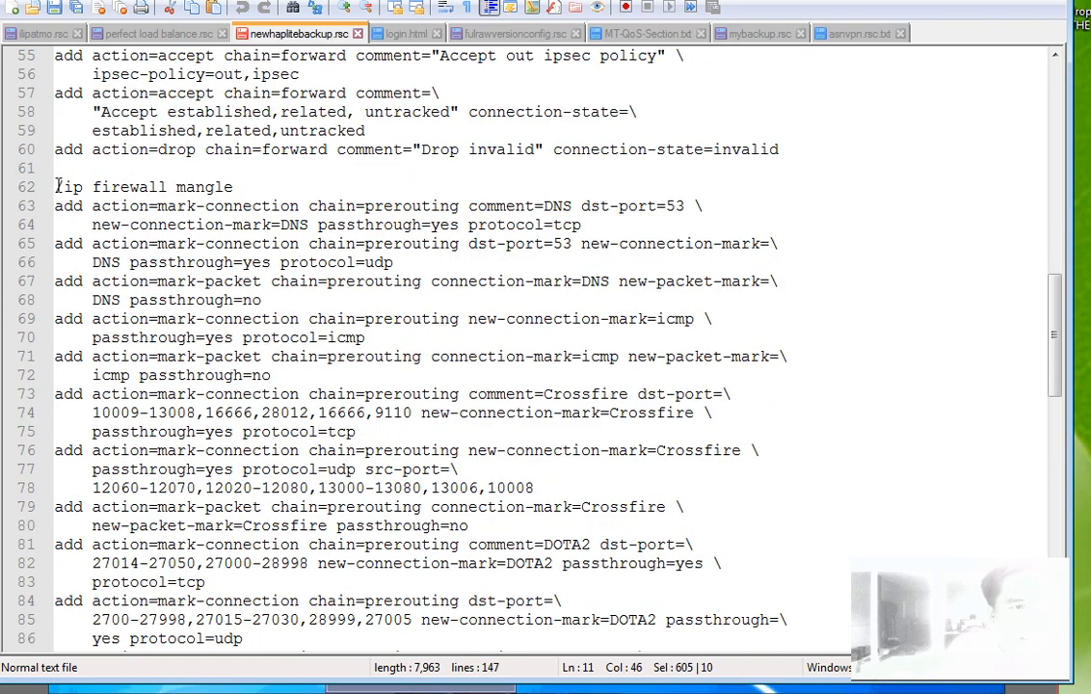
drag(57, 186, 559, 559)
right_click(207, 330)
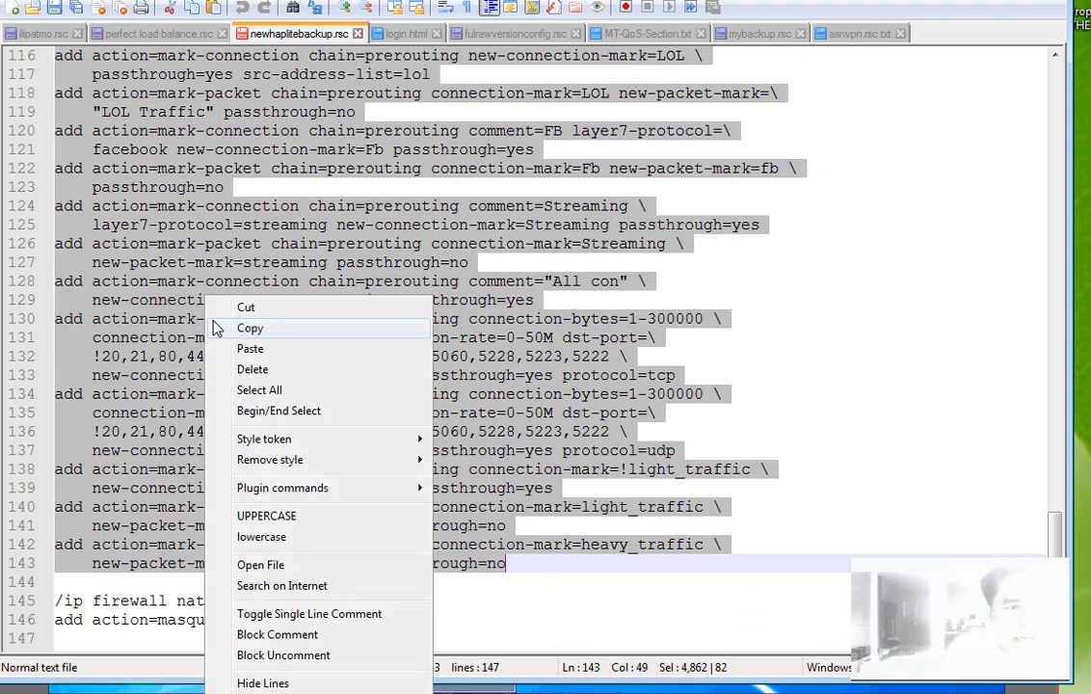
click(224, 325)
Step: Switch to WinBox, run the copied firewall mangle commands in a new terminal, and close that terminal
click(593, 691)
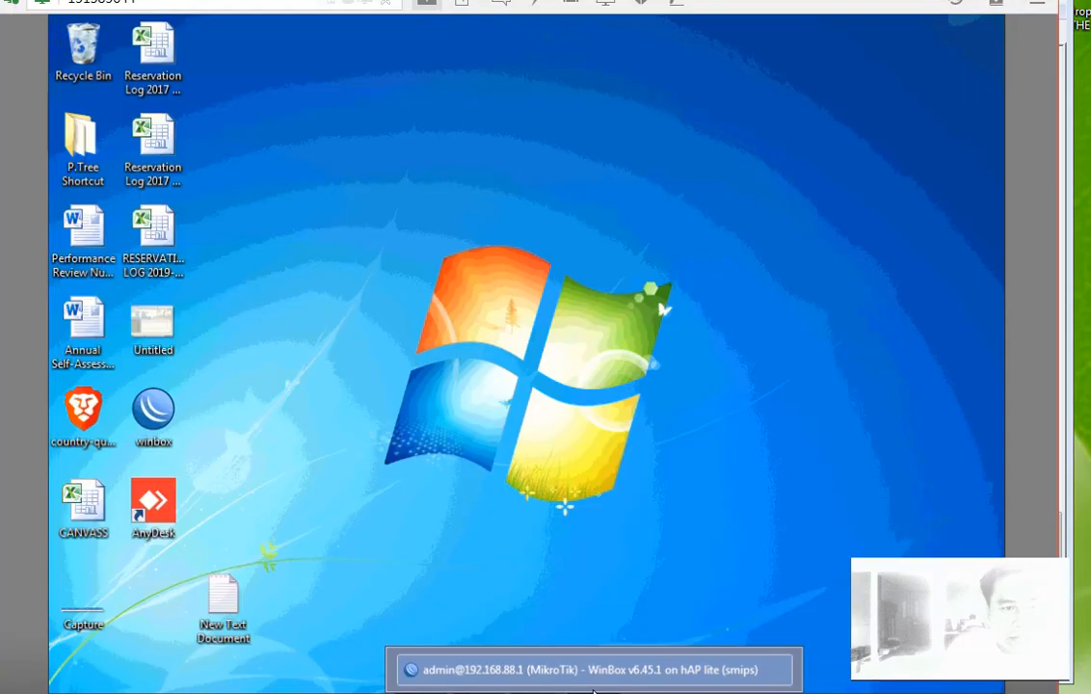
click(569, 667)
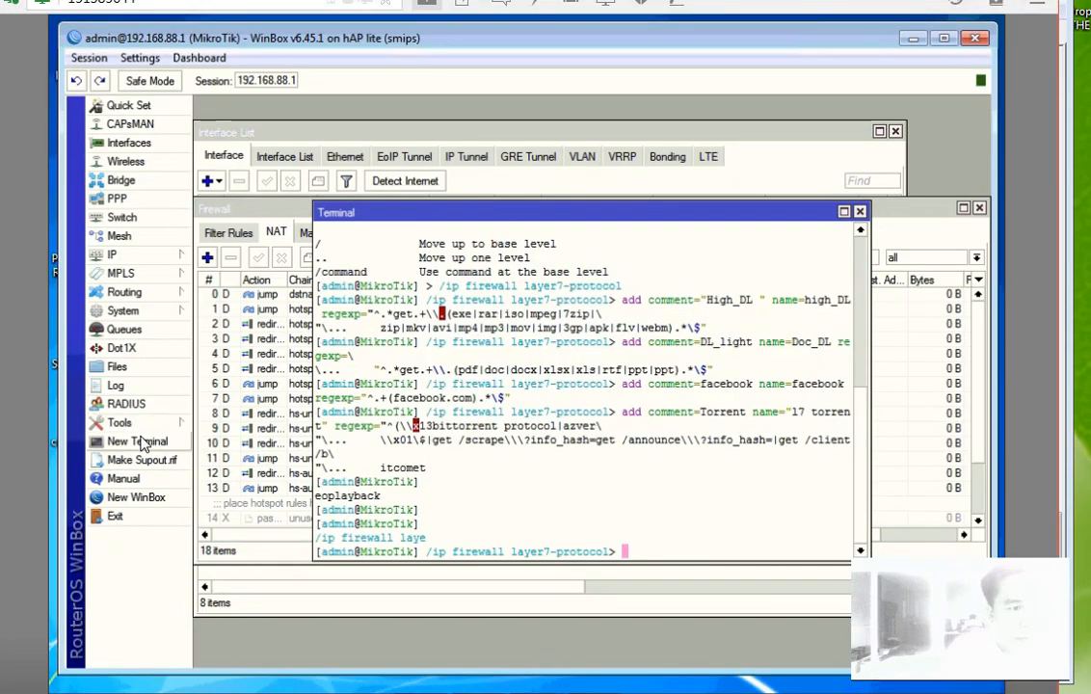
click(137, 442)
right_click(487, 571)
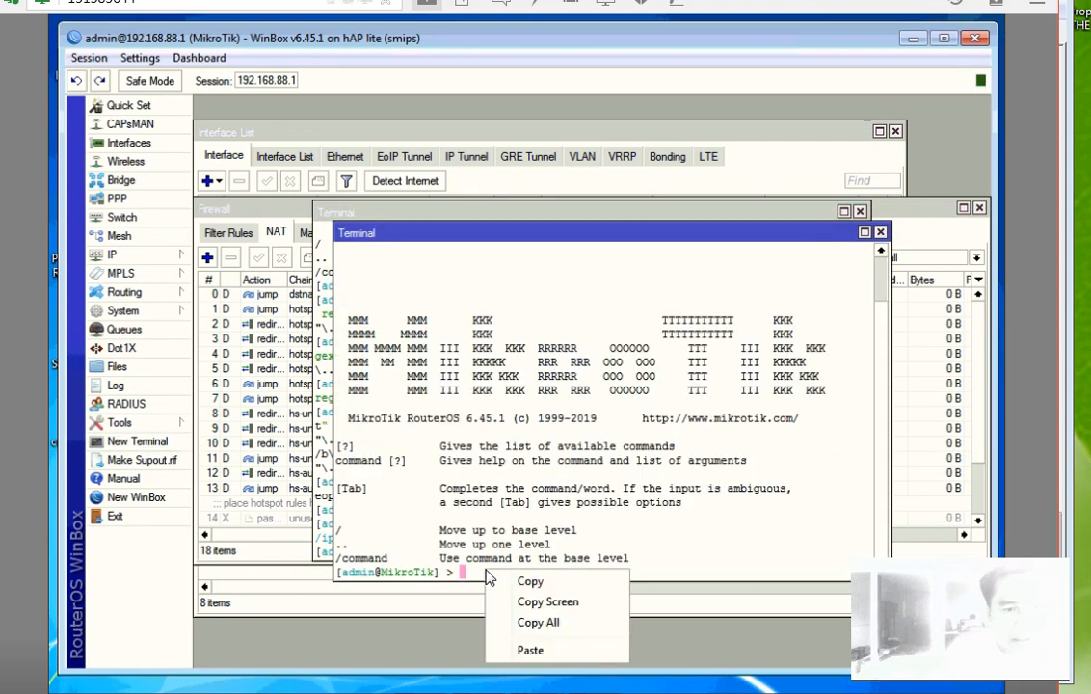
click(530, 649)
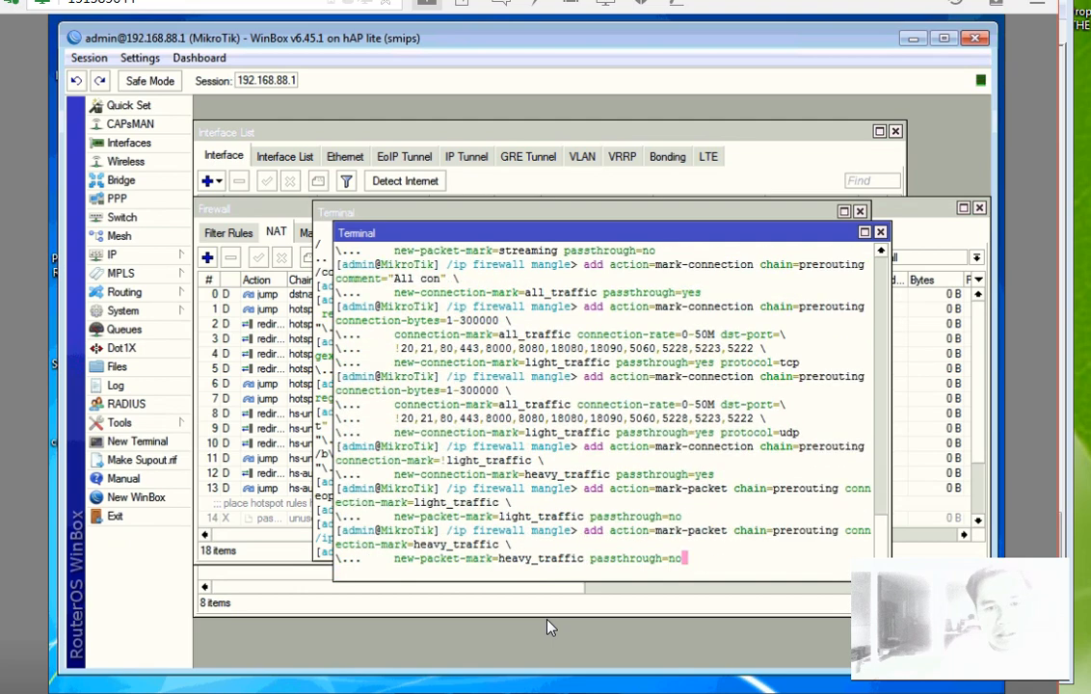
click(880, 233)
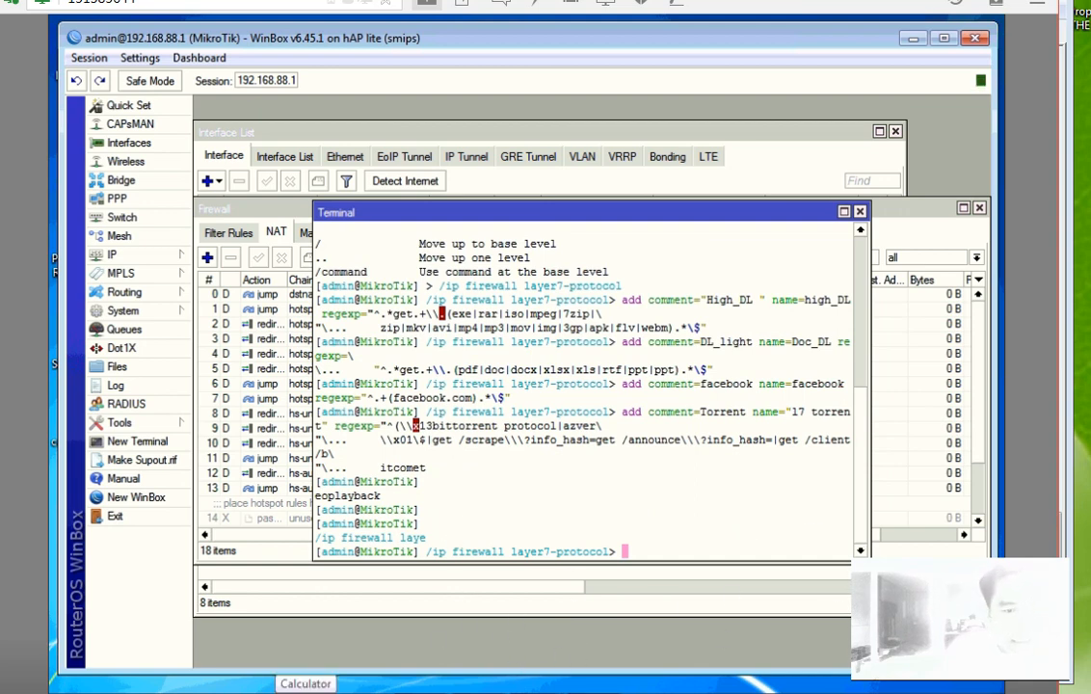
Step: Replace the main_download queue's parent in newhaplitebackup.rsc with bridge1-wifi, copying the name from that interface's settings in WinBox
key(alt+Tab)
scroll(490, 542, up, 20)
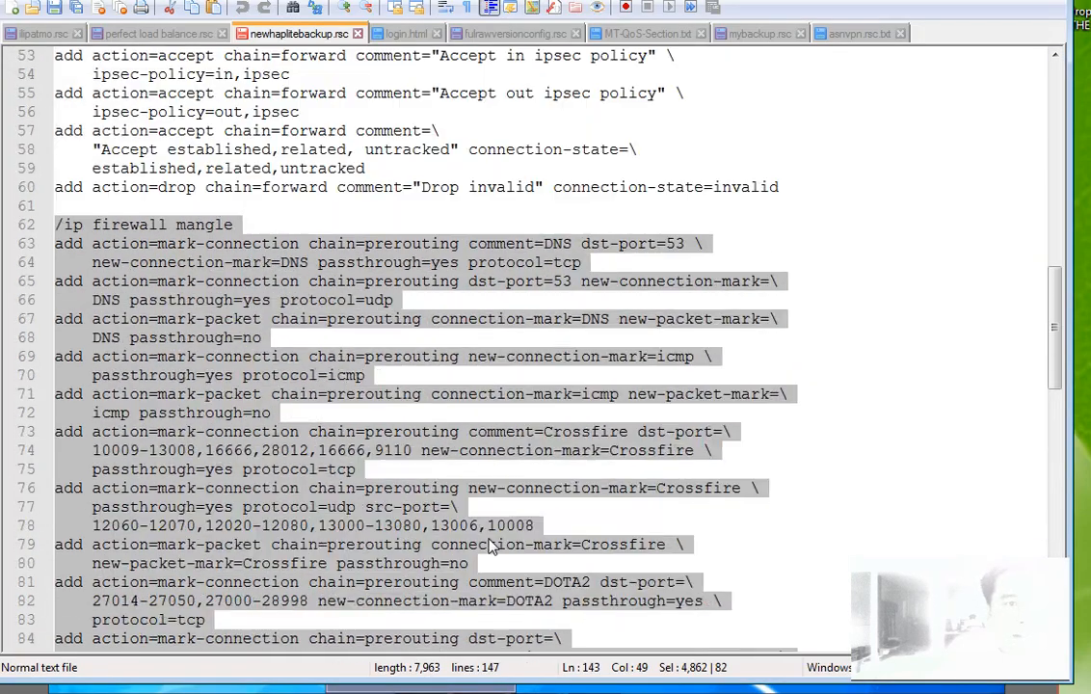
scroll(487, 542, up, 5)
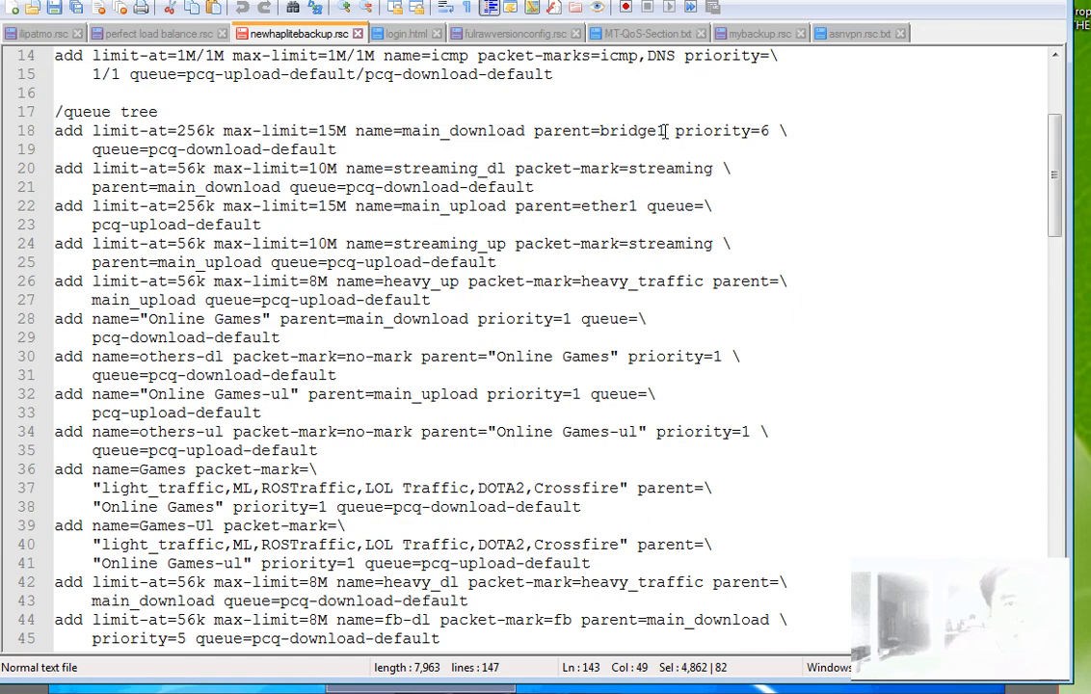
drag(664, 131, 601, 133)
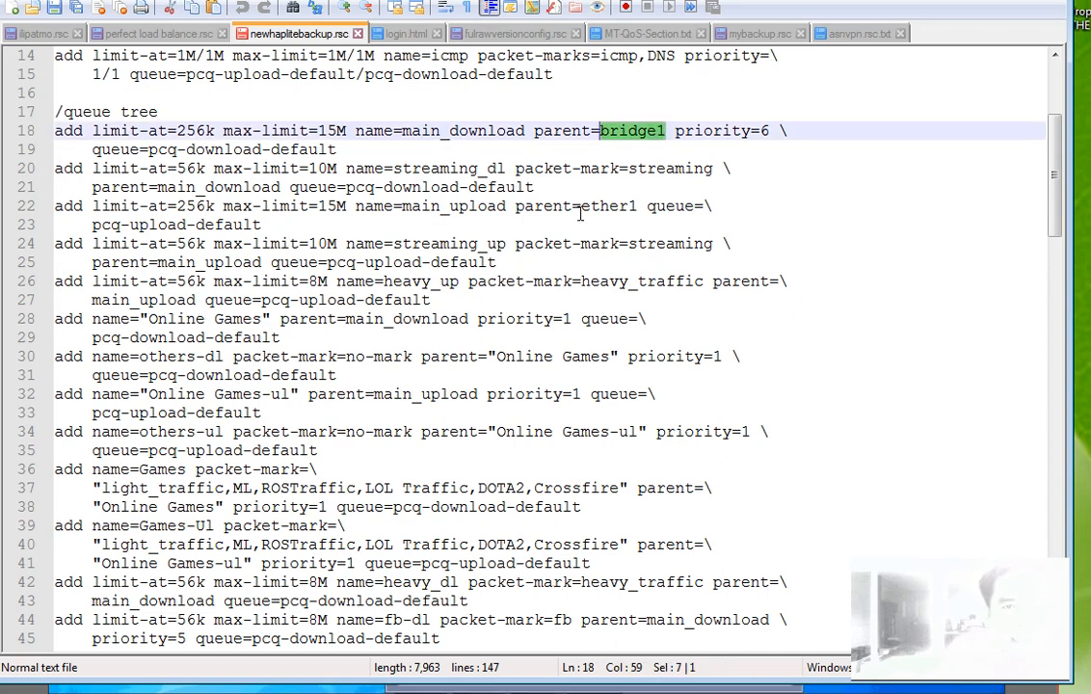
click(595, 690)
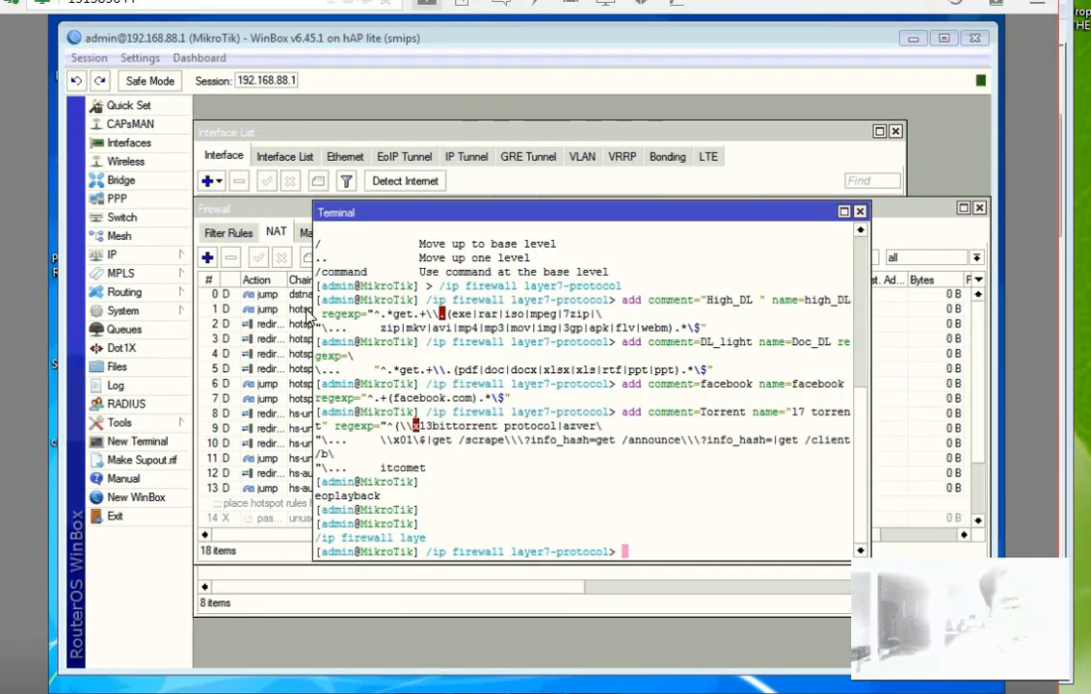
click(116, 143)
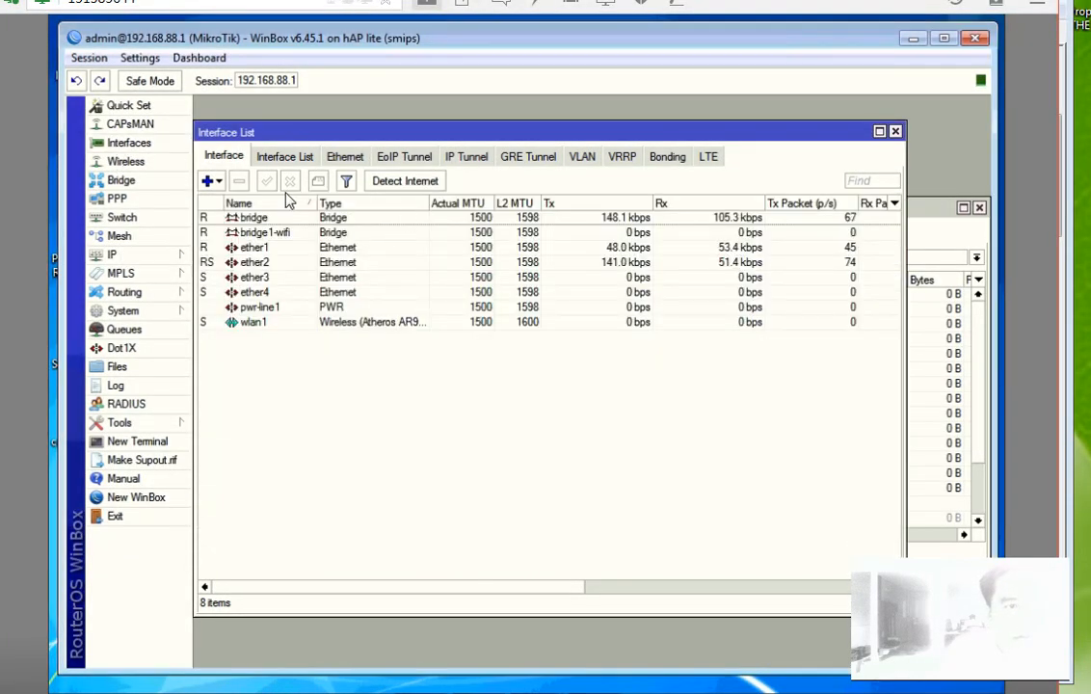
click(288, 234)
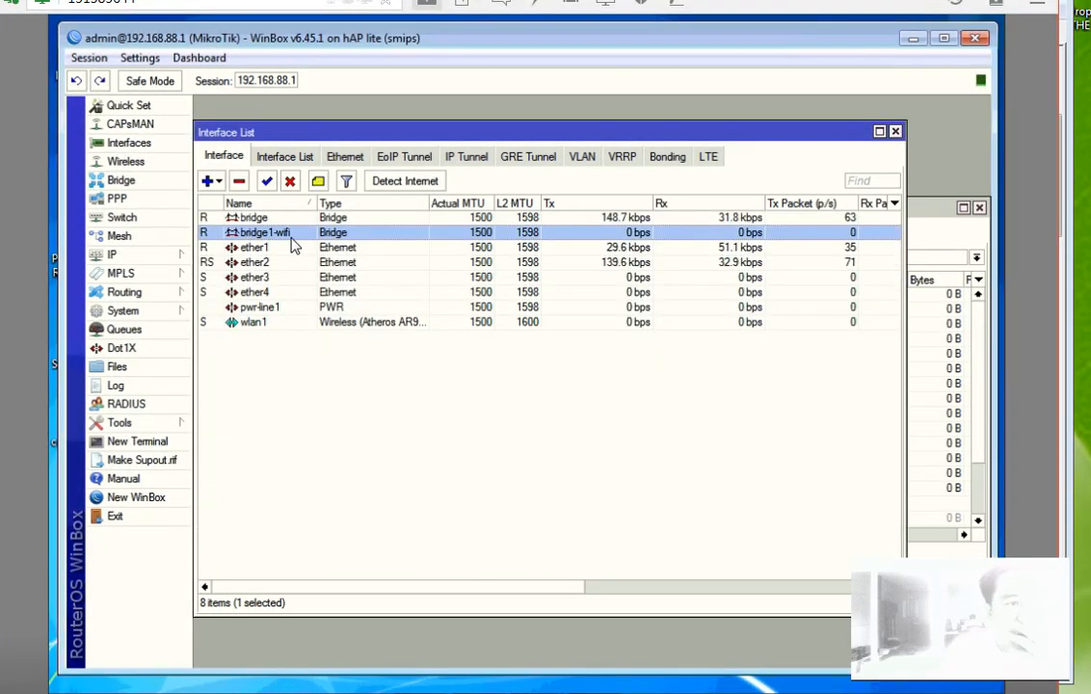
double_click(288, 236)
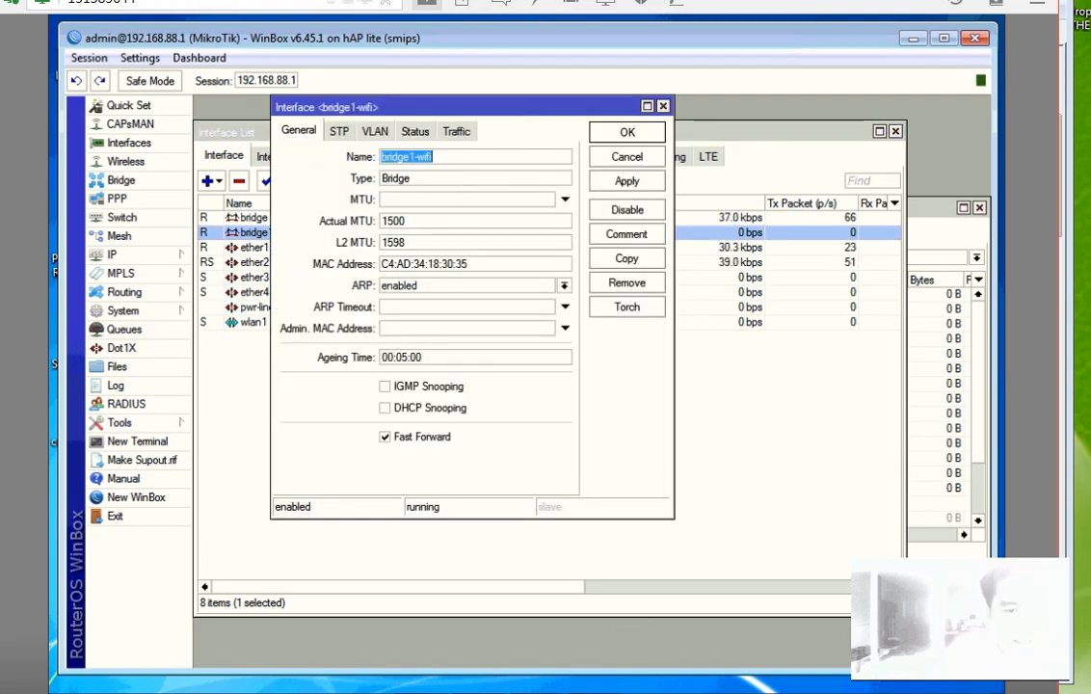
click(424, 690)
key(ctrl+v)
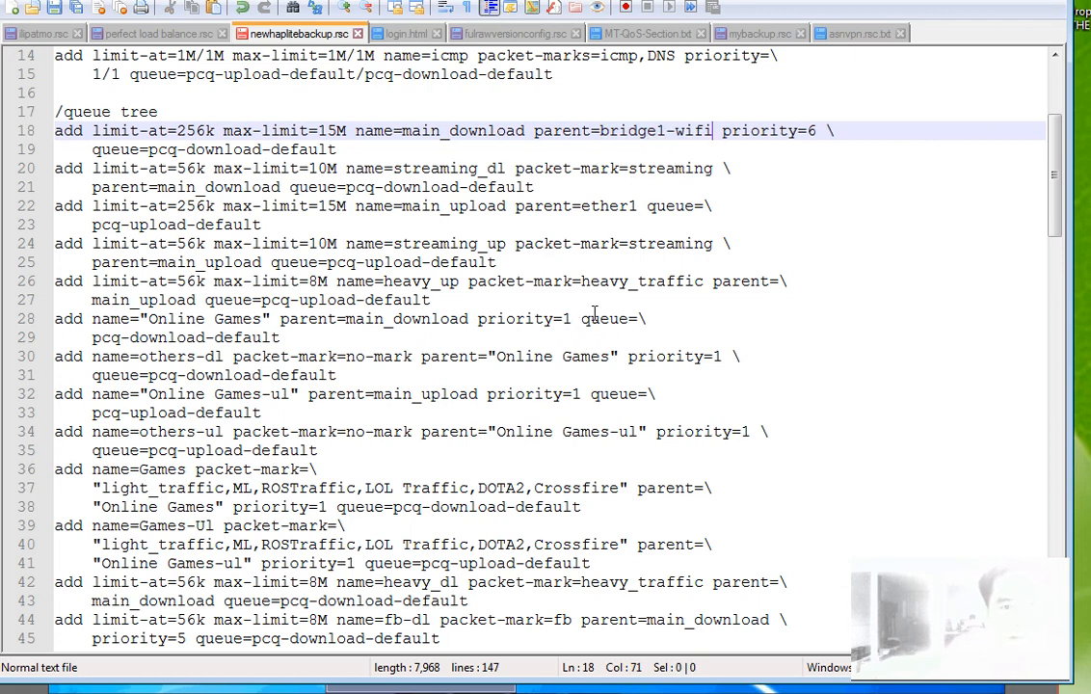
Step: Check the main_upload queue's parent, ether1, against the interface names in WinBox and return to newhaplitebackup.rsc
drag(636, 206, 572, 205)
key(alt+Tab)
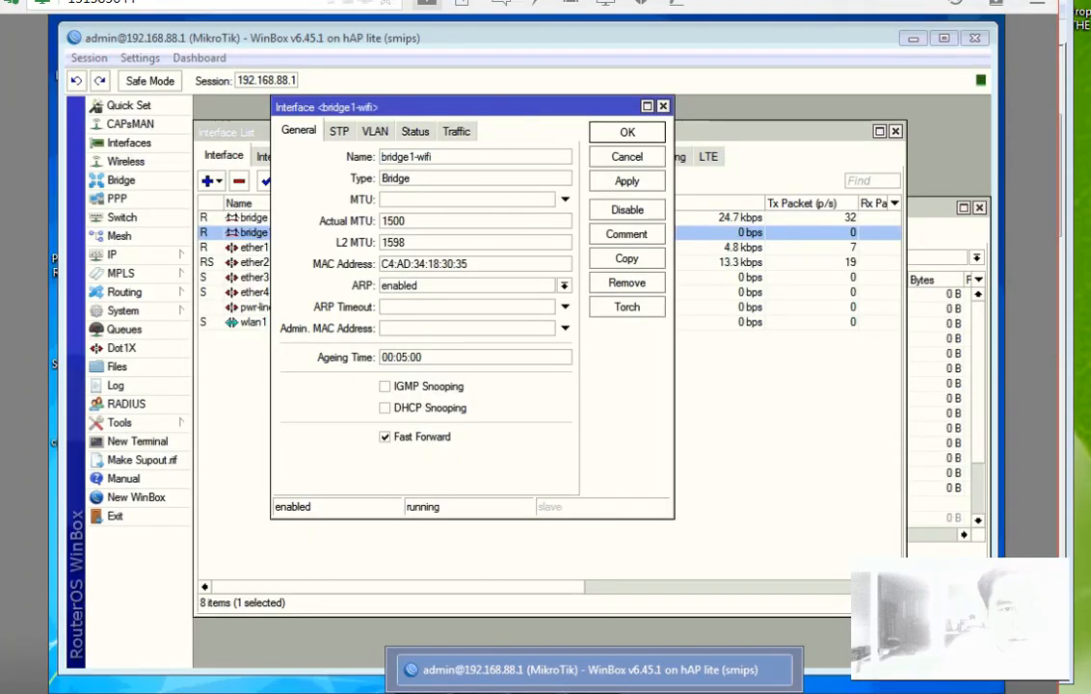
click(252, 248)
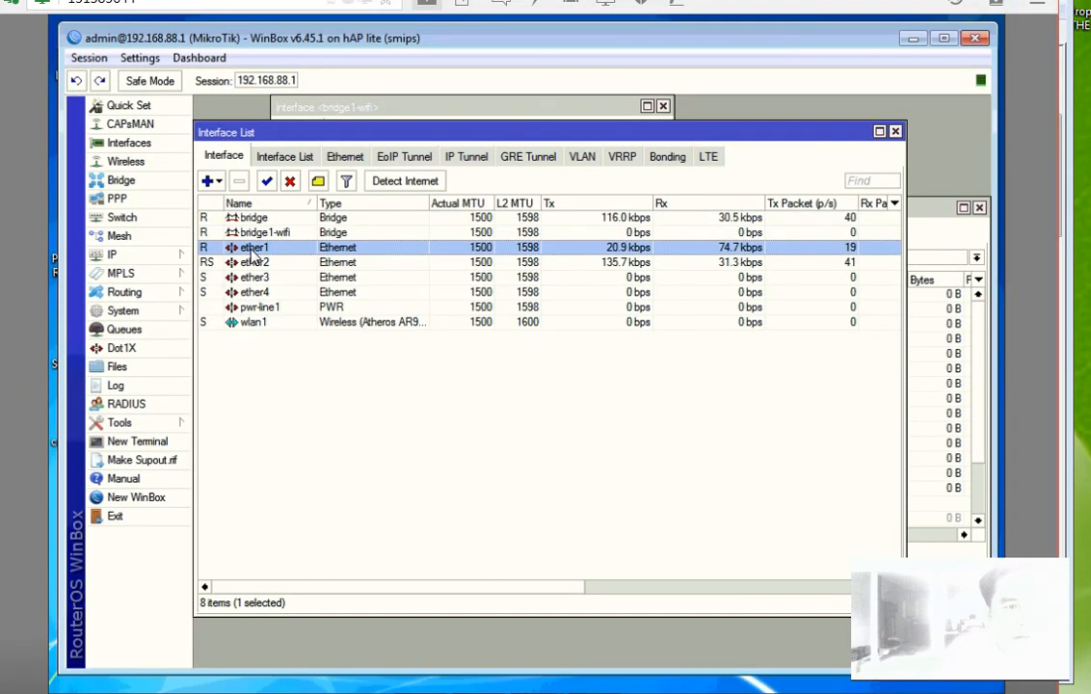
key(alt+Tab)
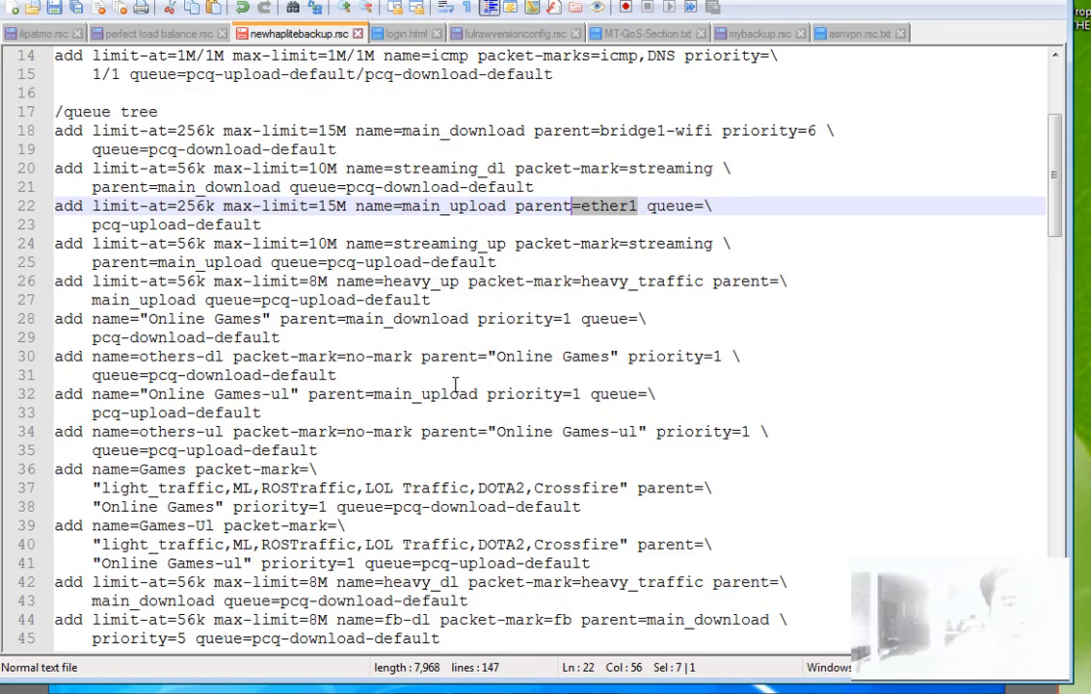
Step: Copy the whole /queue tree section of newhaplitebackup.rsc, excluding the firewall section below it
drag(55, 111, 463, 526)
right_click(124, 177)
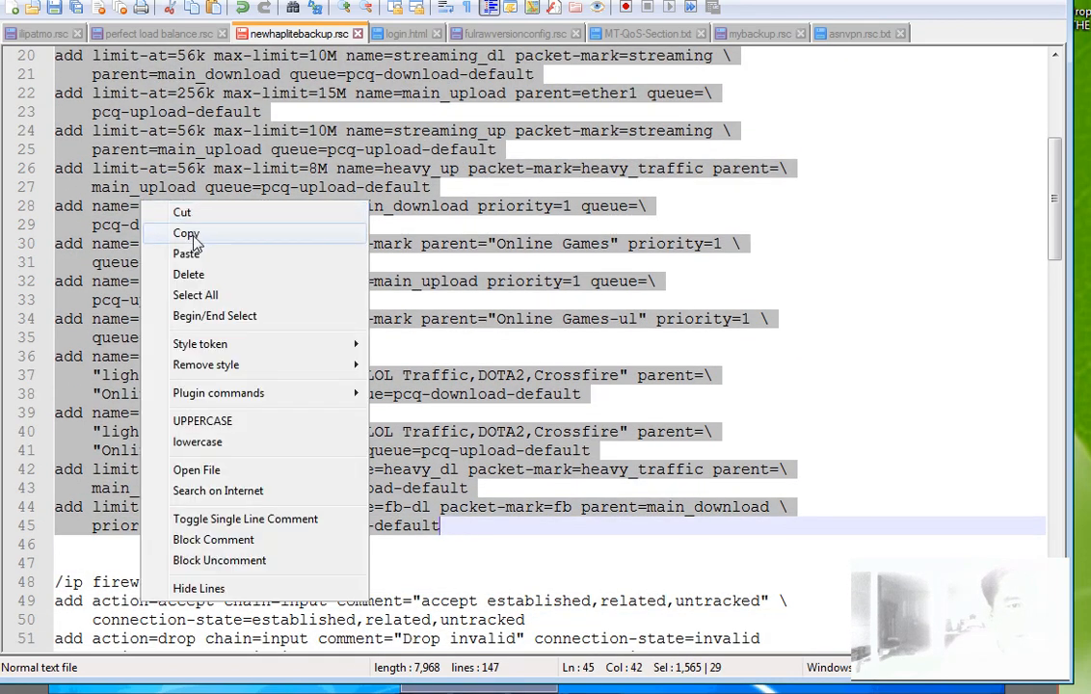
click(174, 212)
Step: Switch to WinBox and run the copied queue tree commands in a new terminal
key(alt+Tab)
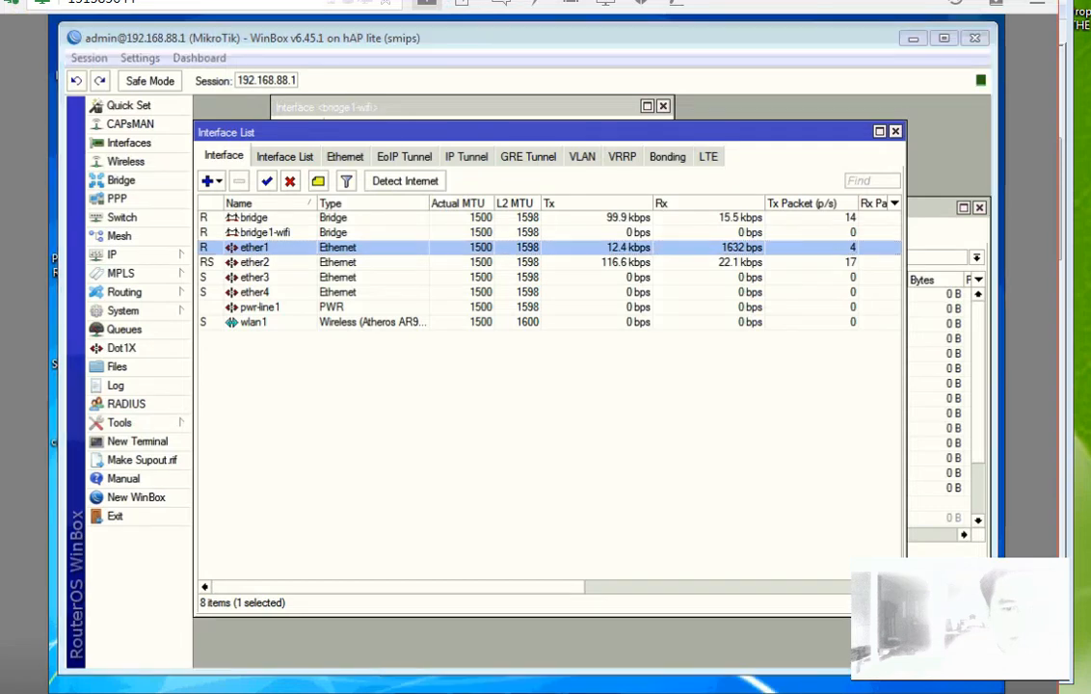
click(155, 441)
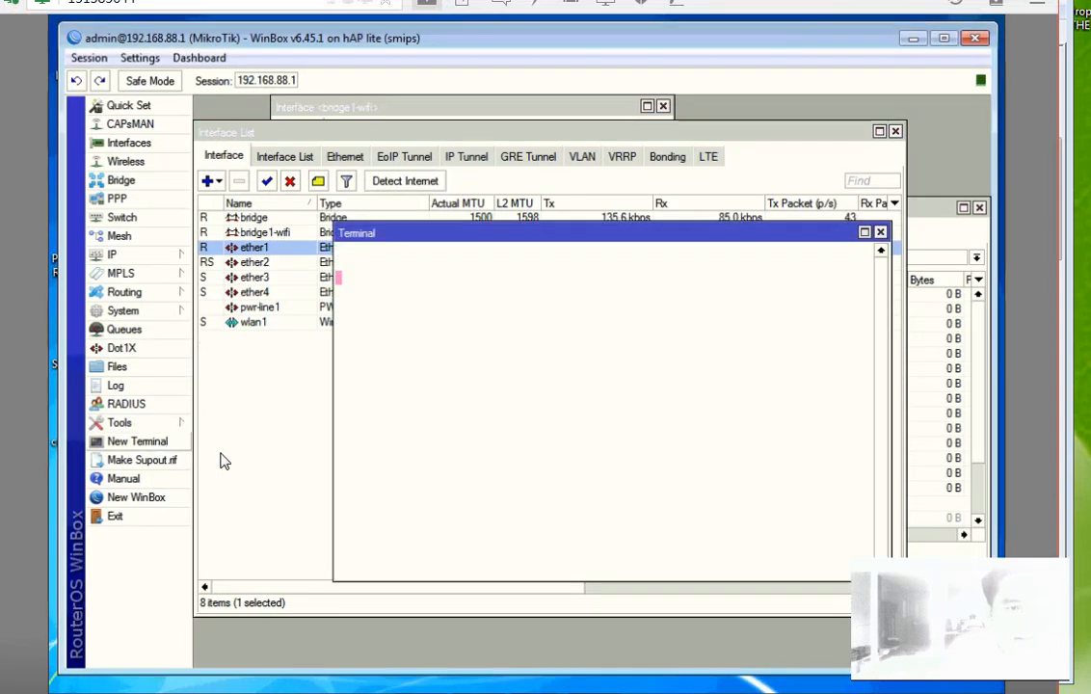
right_click(473, 575)
click(518, 646)
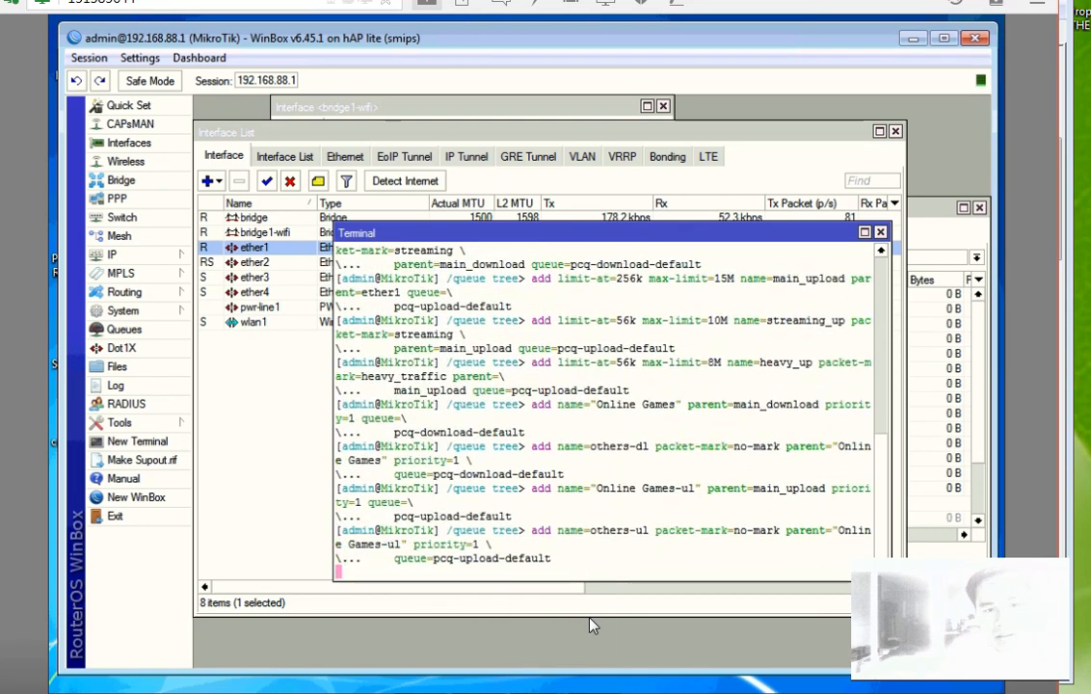
key(Return)
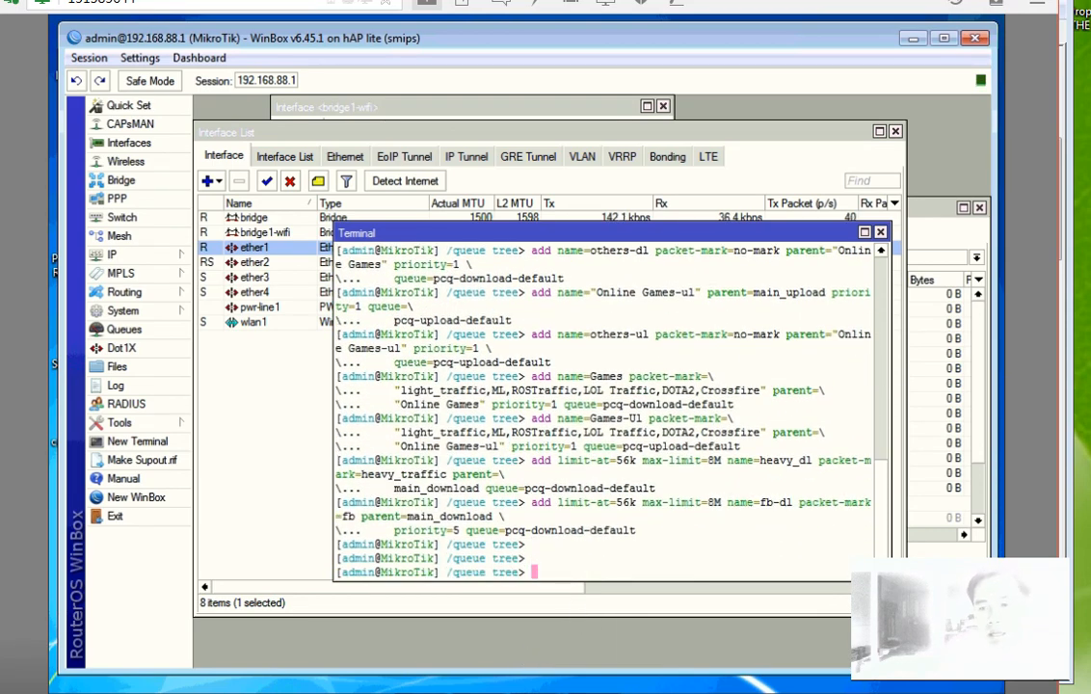
Step: Check the imported entries in the queue tree and close the queue list
click(262, 391)
click(144, 333)
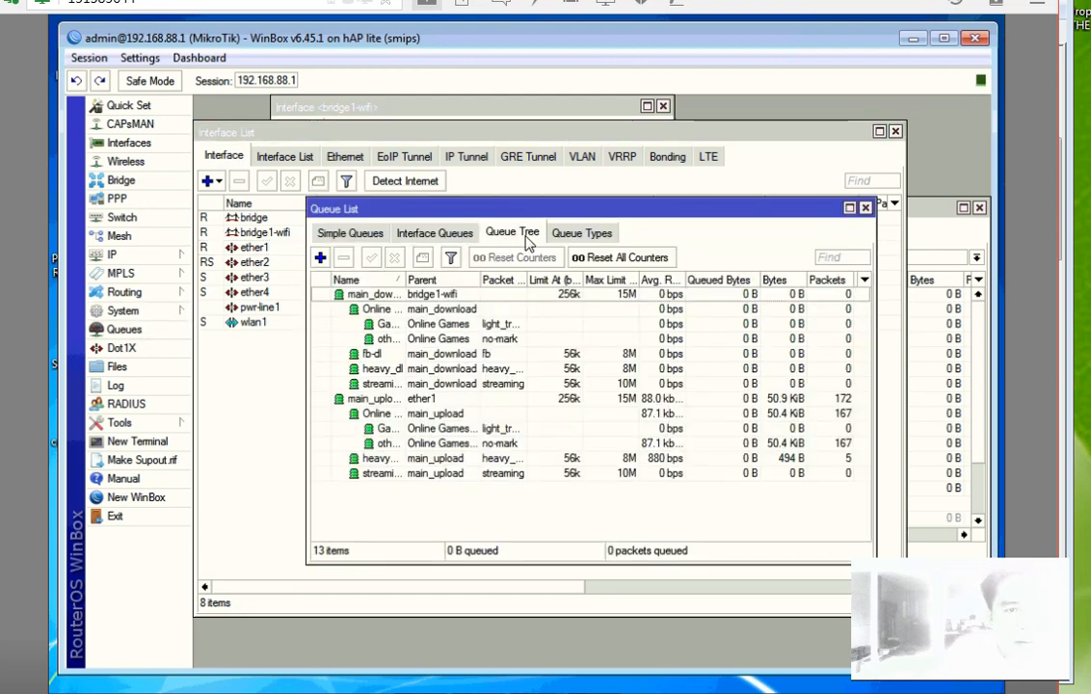
click(864, 207)
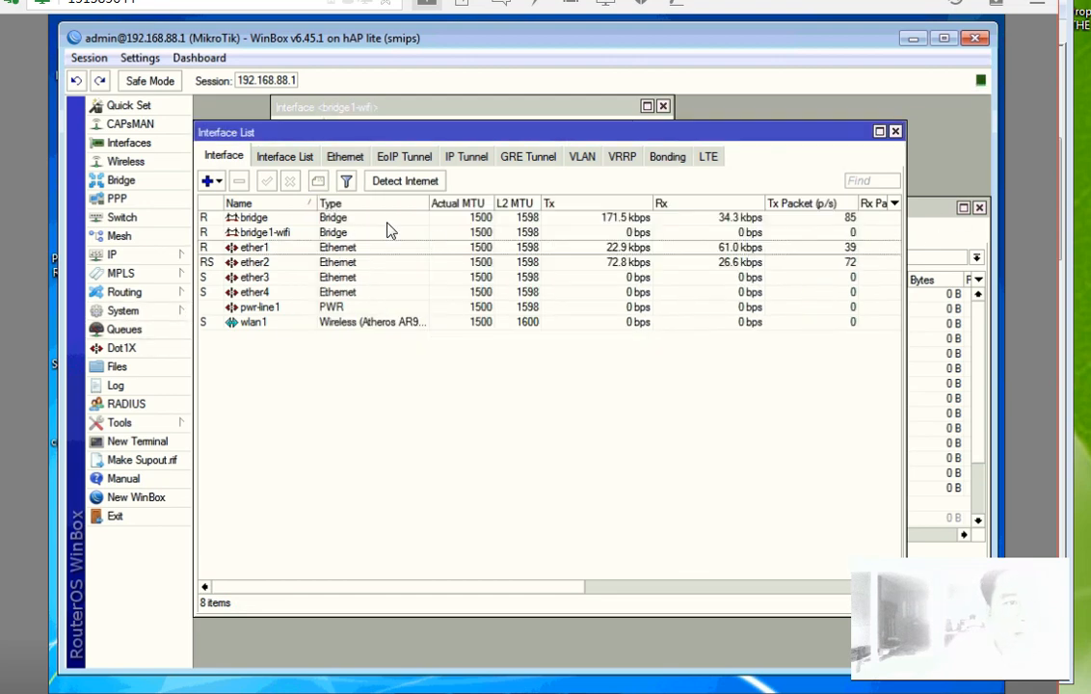
Step: Inspect the regexp of the Doc_DL layer7 protocol in the firewall and close the entry without changes
click(140, 255)
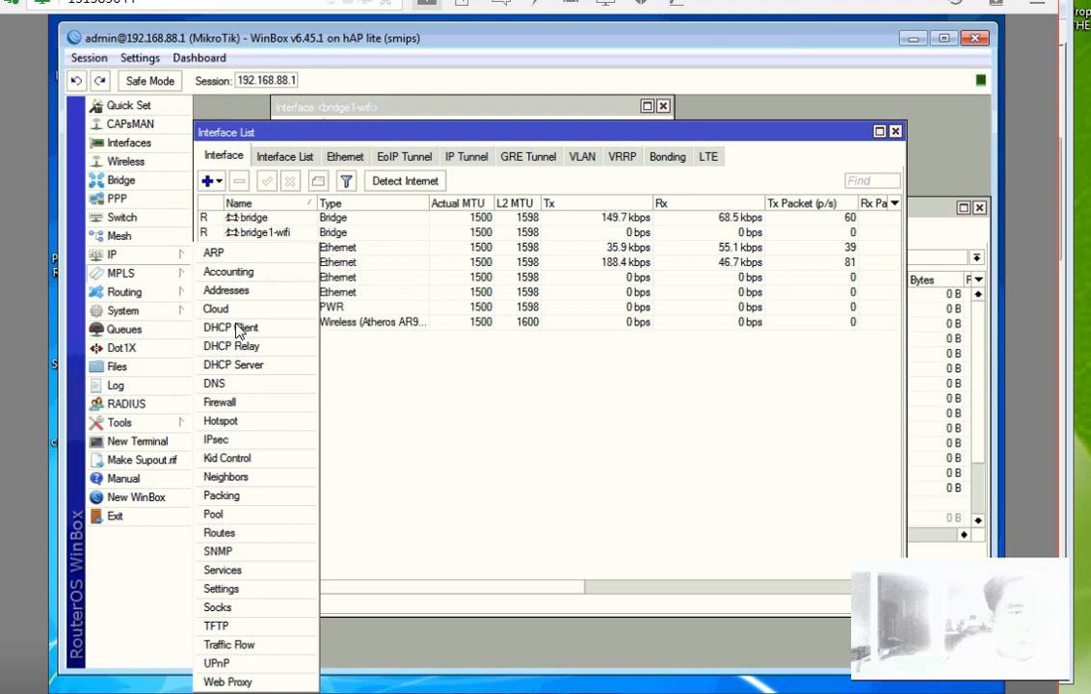
click(240, 404)
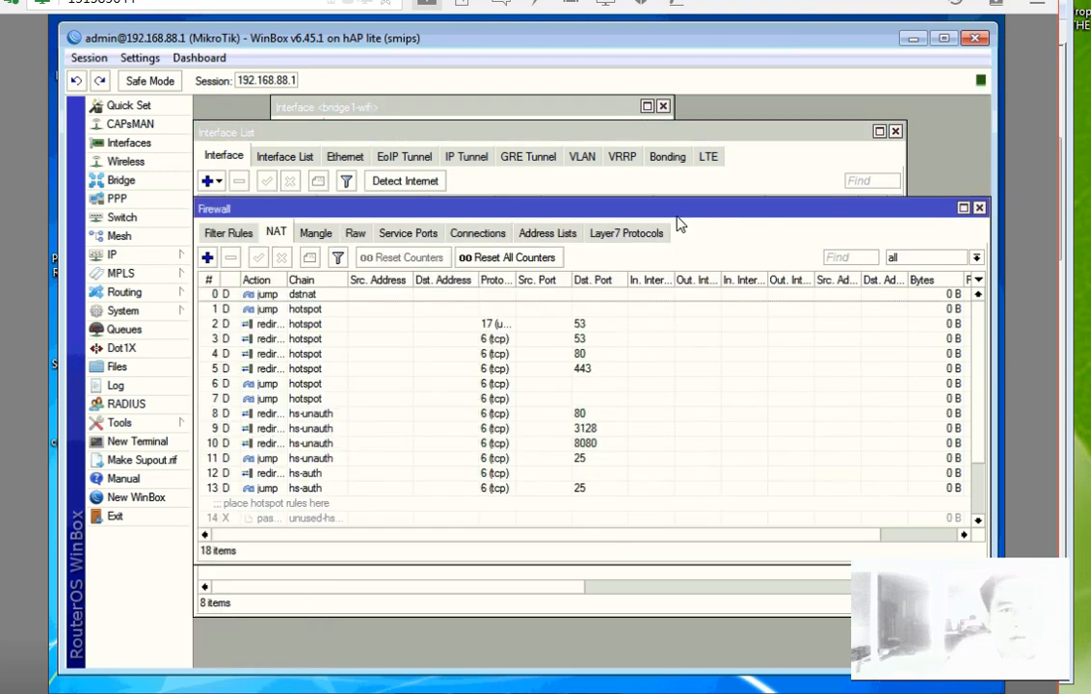
click(617, 234)
click(318, 308)
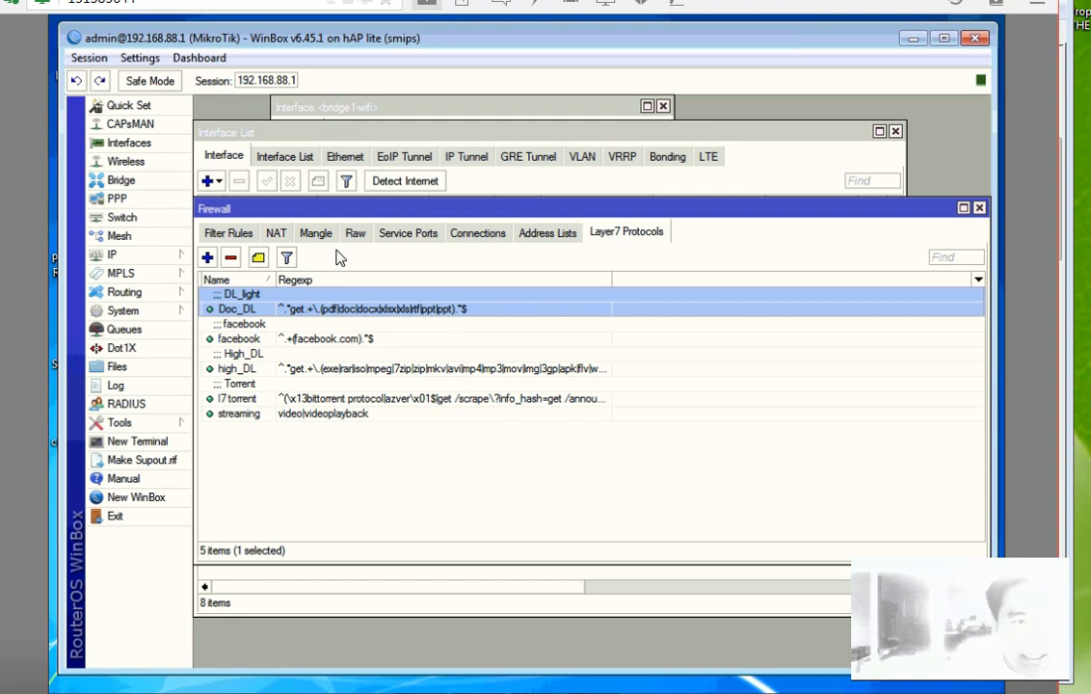
double_click(371, 308)
click(544, 364)
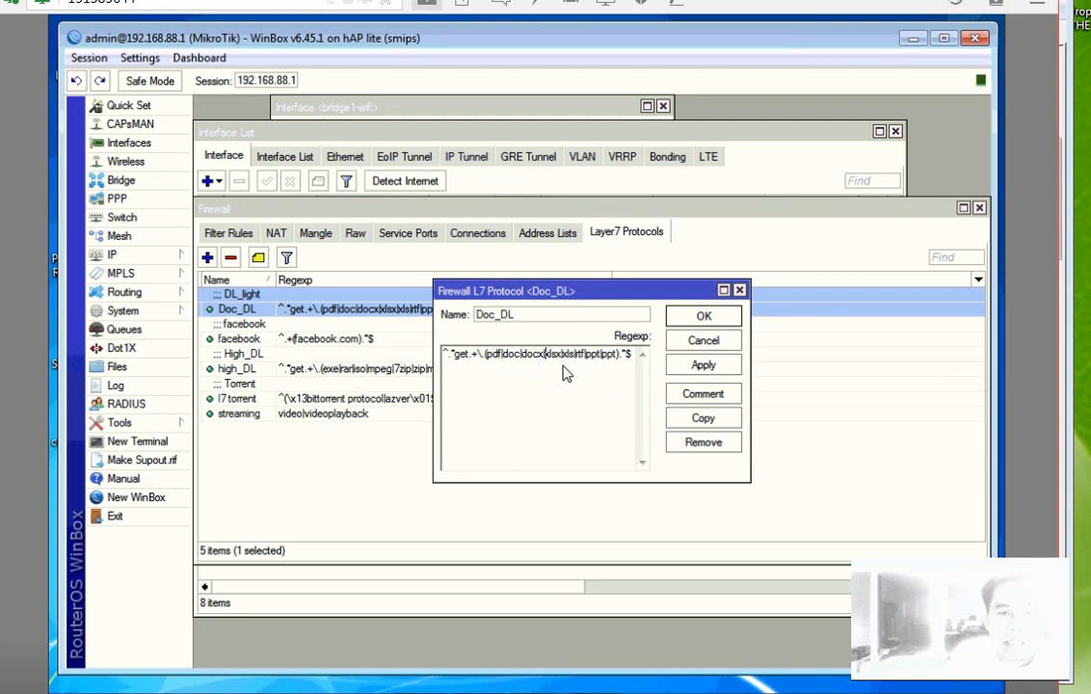
click(691, 342)
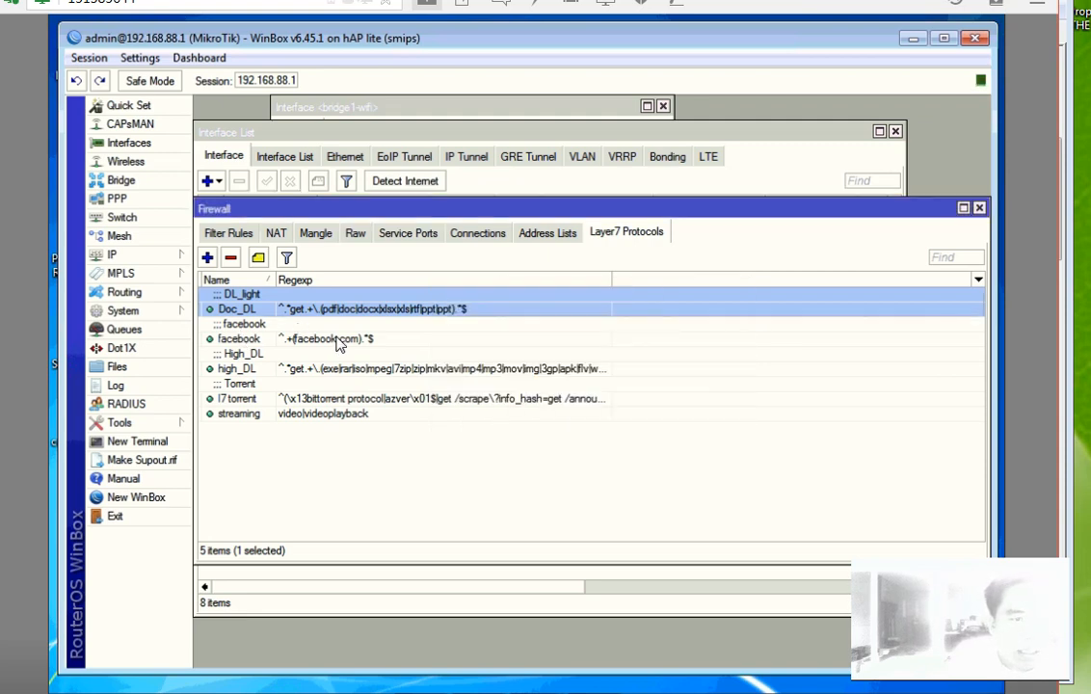
Step: Look over the facebook, high_DL, l7torrent and streaming layer7 protocols and the firewall's mangle rules
click(336, 342)
click(336, 371)
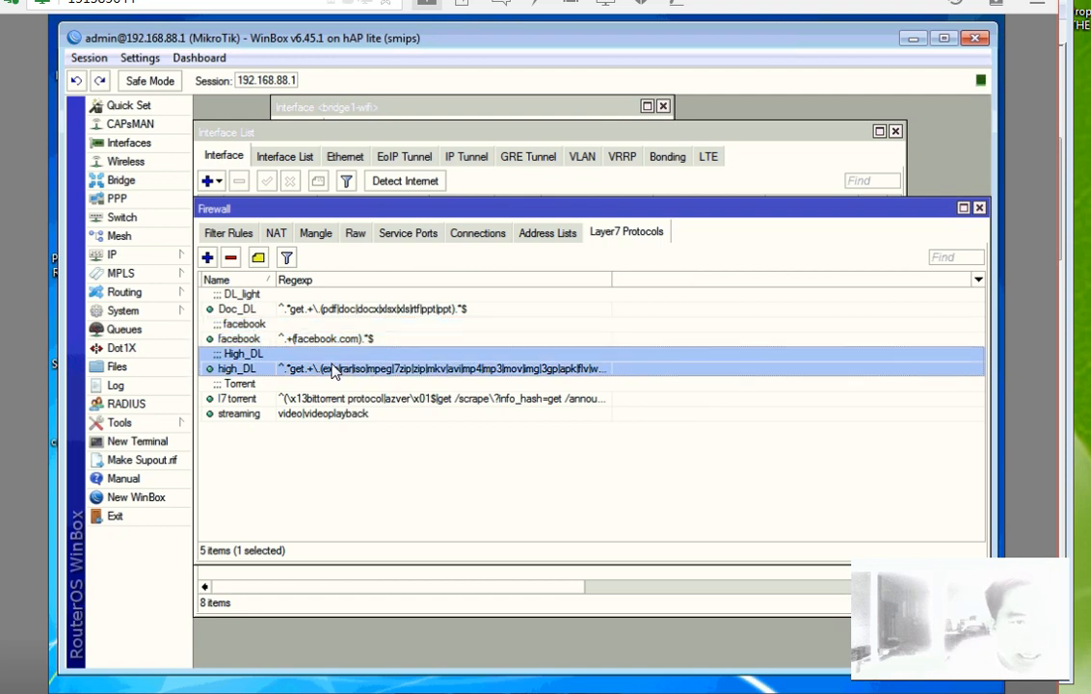
click(326, 400)
click(337, 417)
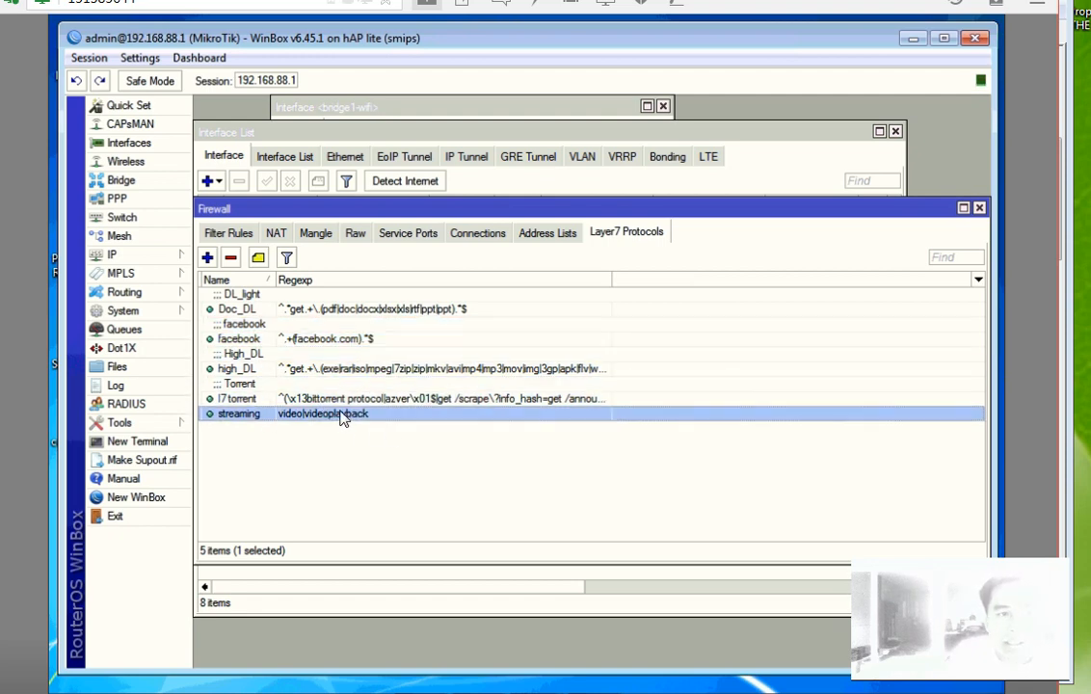
click(315, 234)
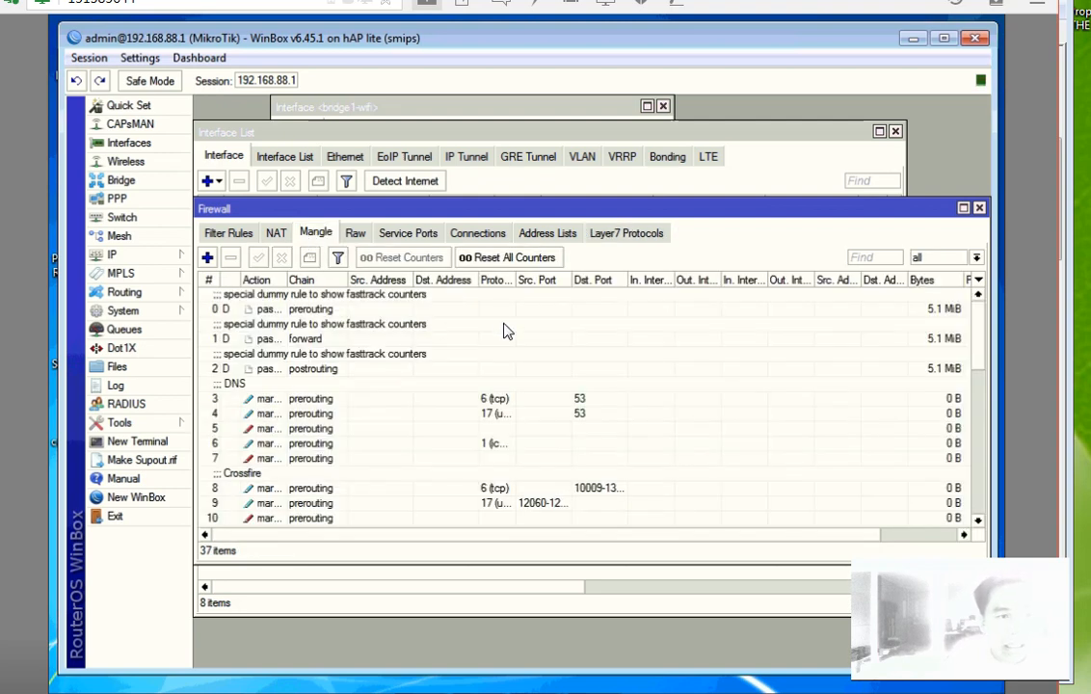
click(460, 329)
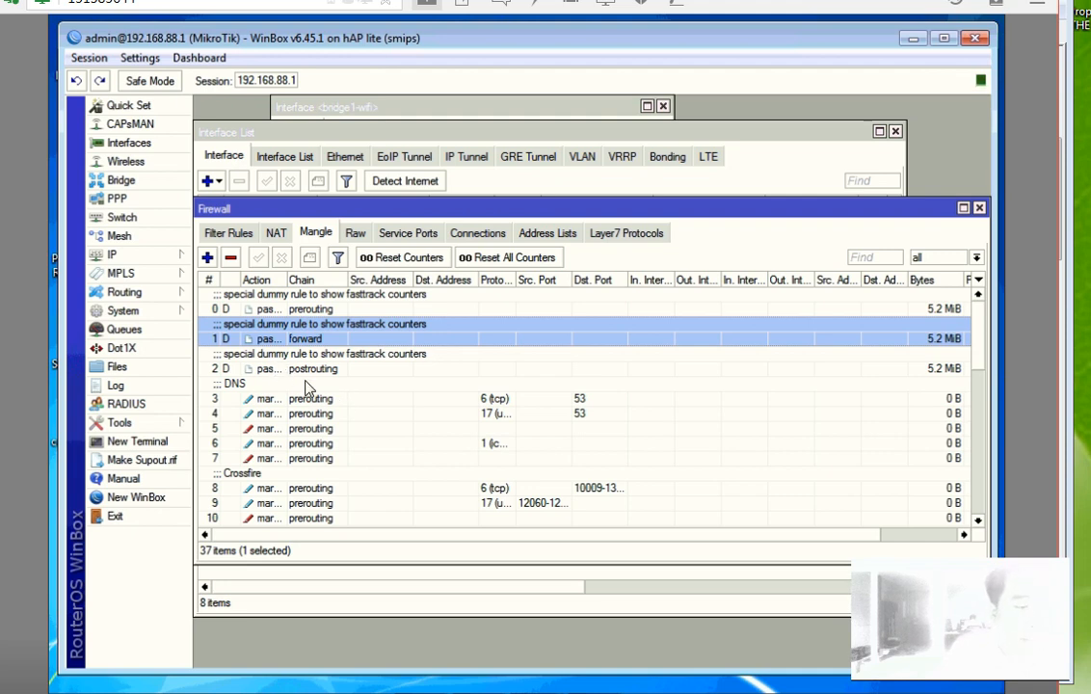
Step: Disable the "defconf: fasttrack" rule in the firewall filter rules and close the firewall window
click(224, 232)
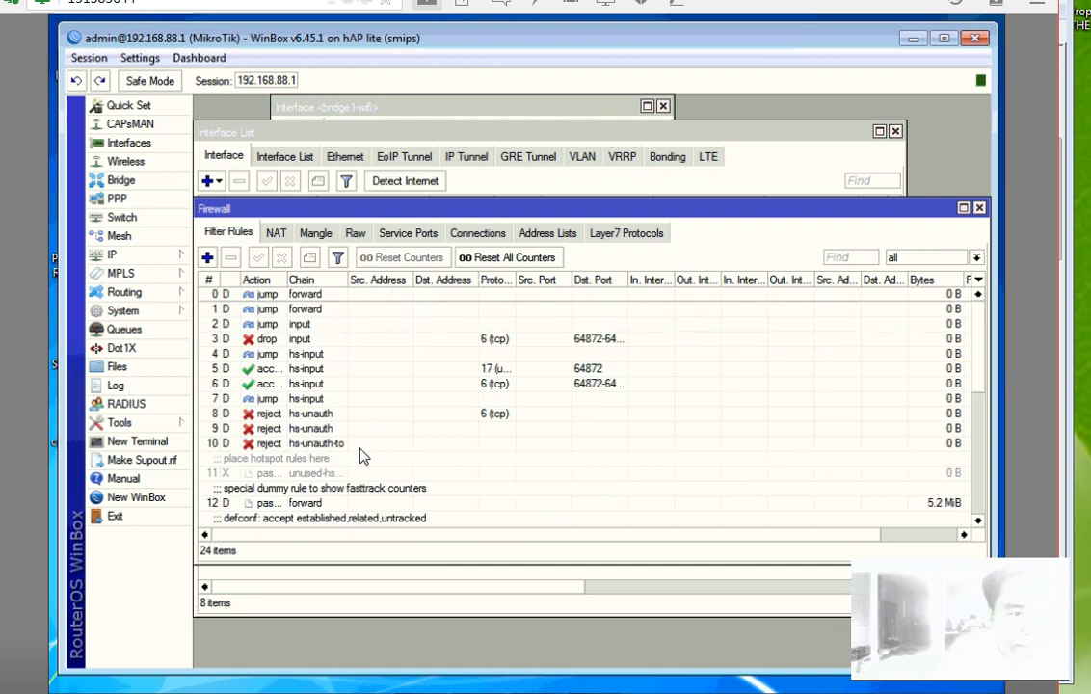
scroll(405, 461, down, 1)
scroll(417, 461, down, 3)
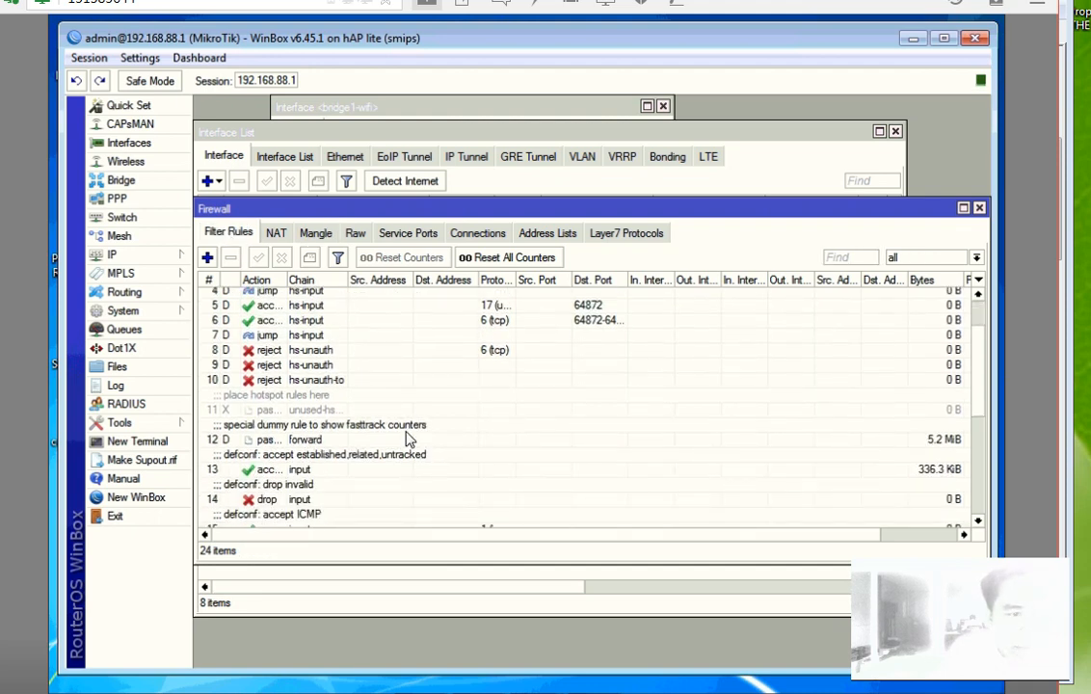
scroll(406, 439, down, 3)
scroll(406, 439, down, 3)
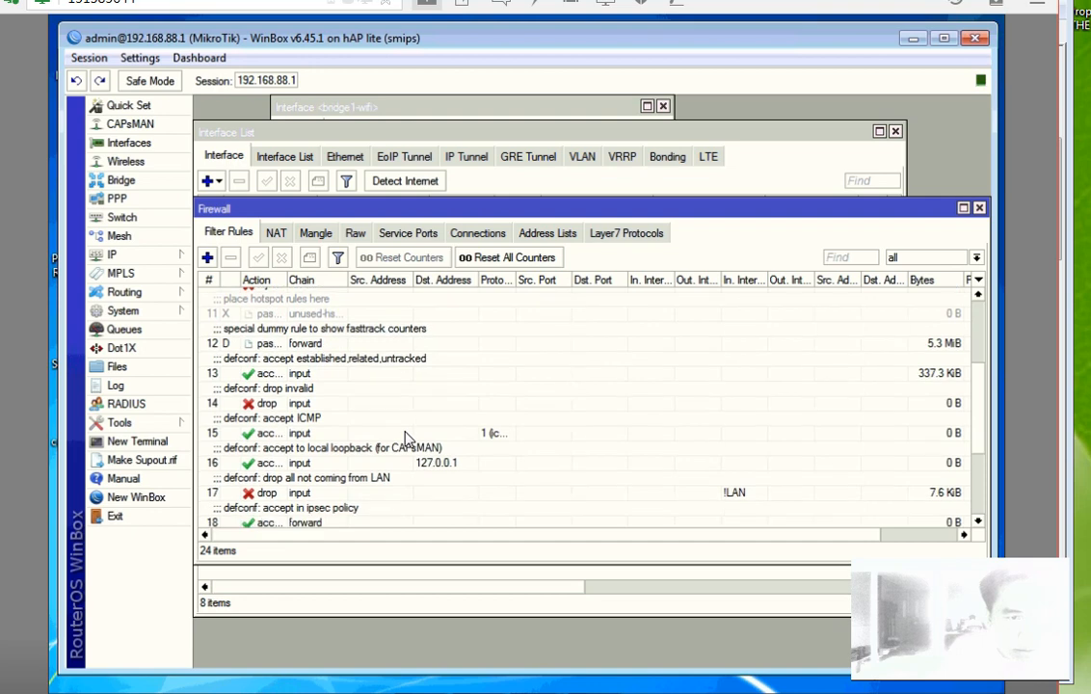
scroll(415, 451, down, 3)
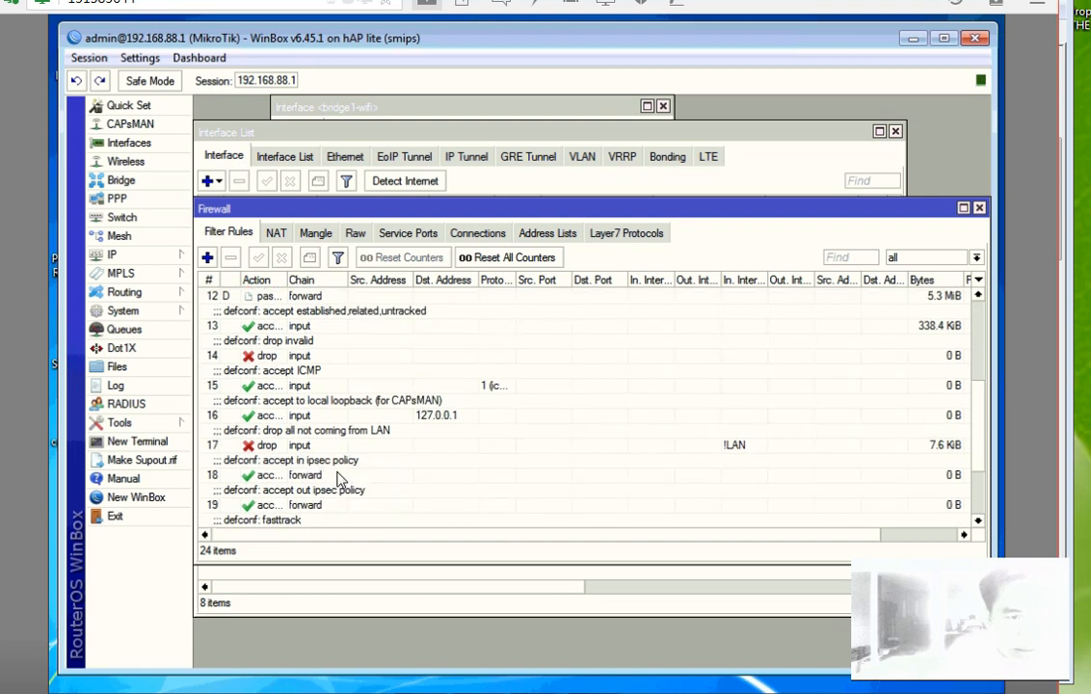
scroll(359, 445, down, 3)
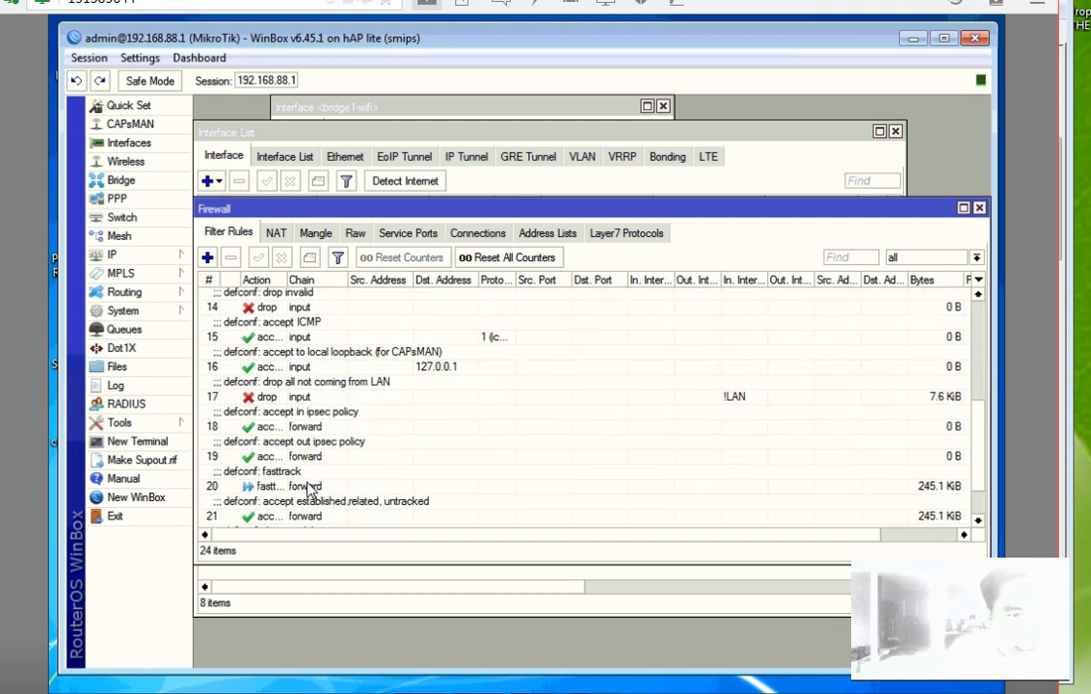
click(334, 484)
click(281, 257)
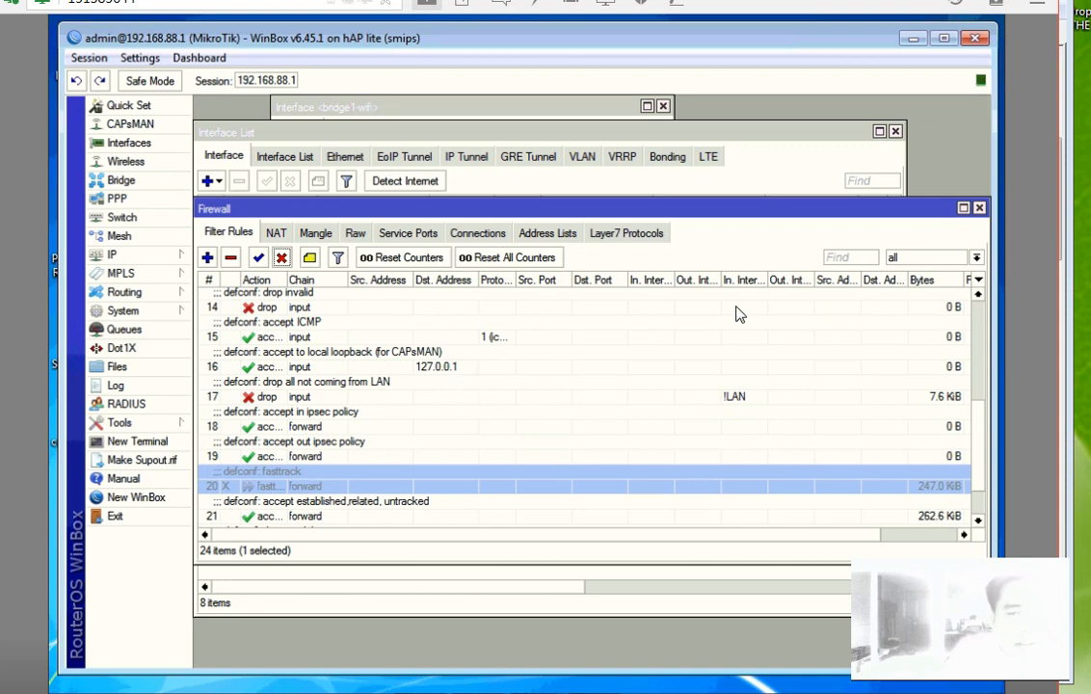
click(979, 208)
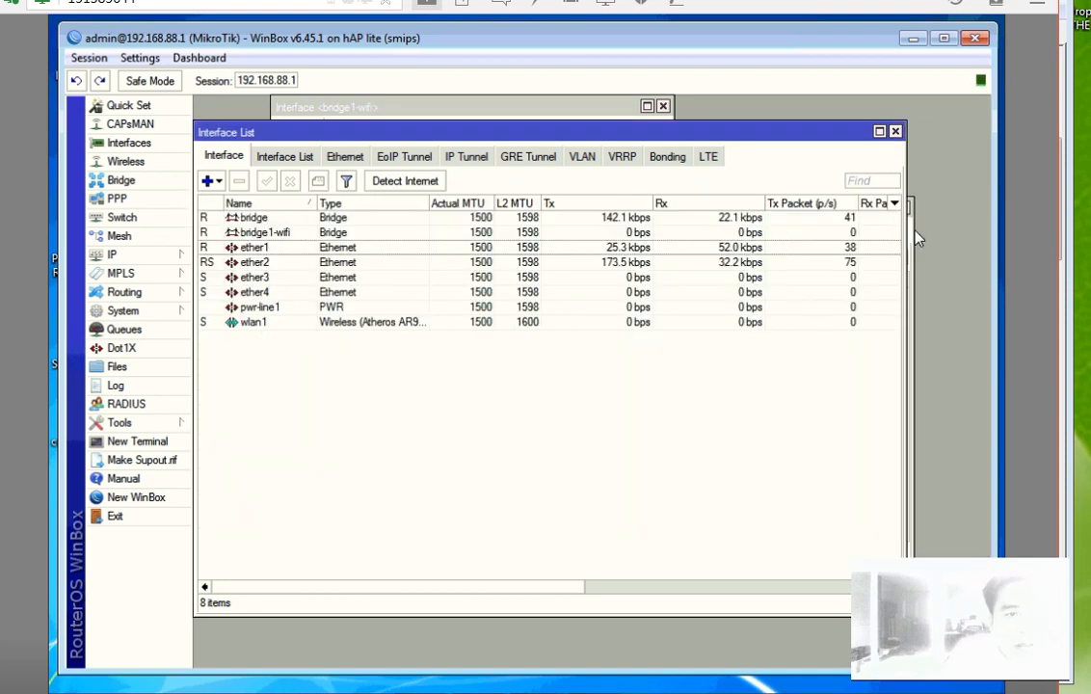
Step: Reopen the firewall and maximize its window to check the filter rules
click(140, 258)
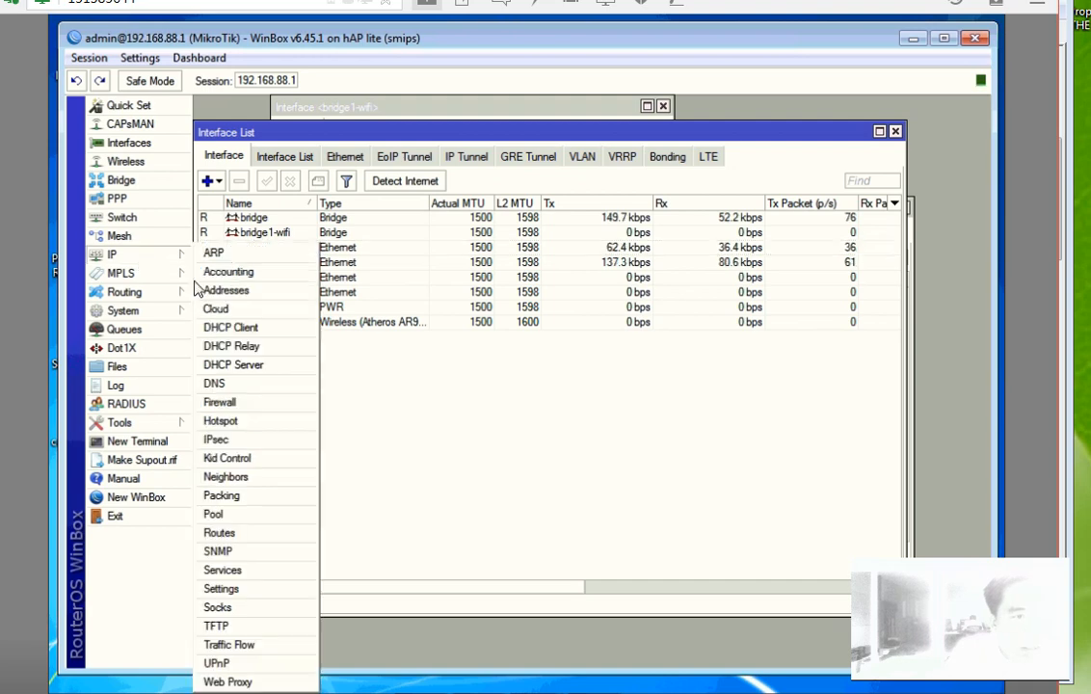
click(238, 401)
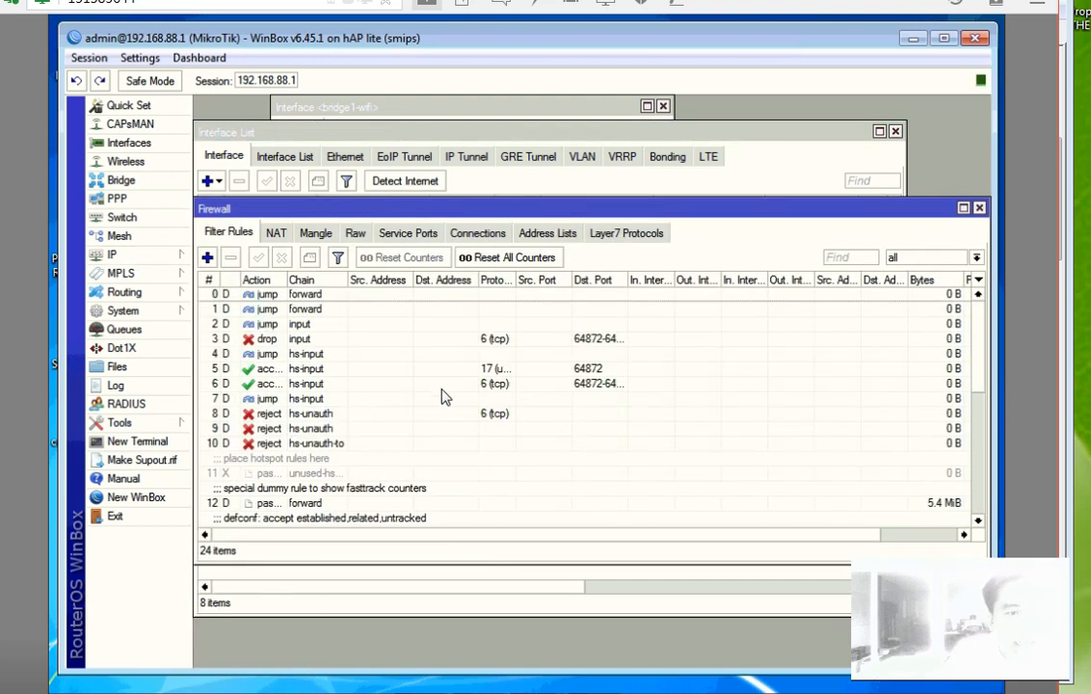
scroll(442, 395, down, 4)
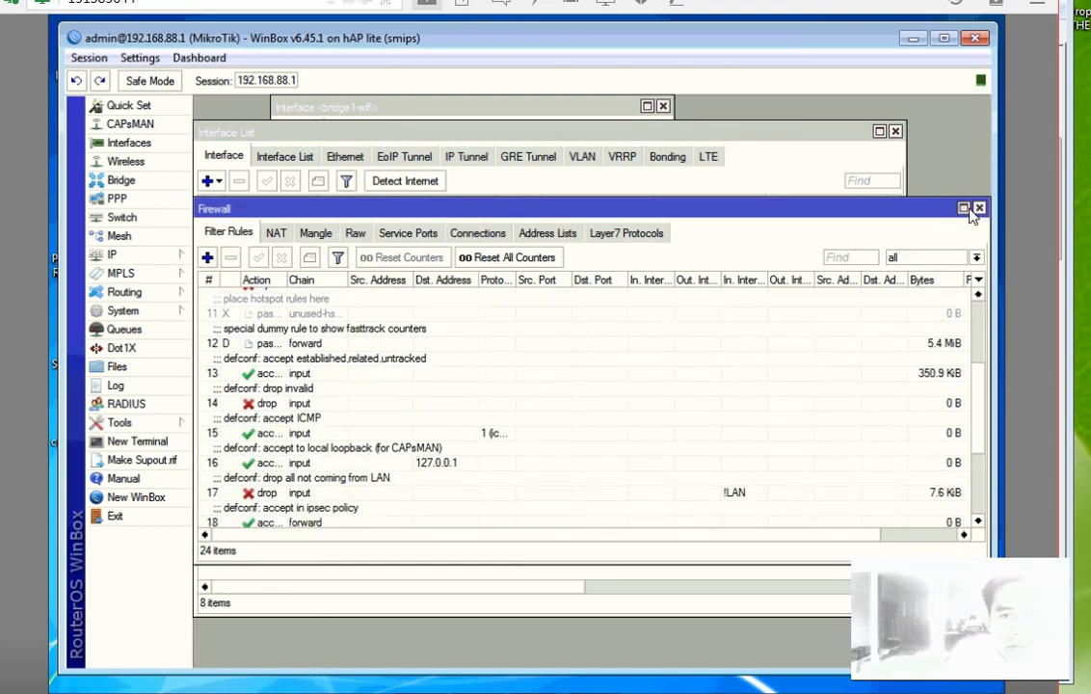
click(964, 208)
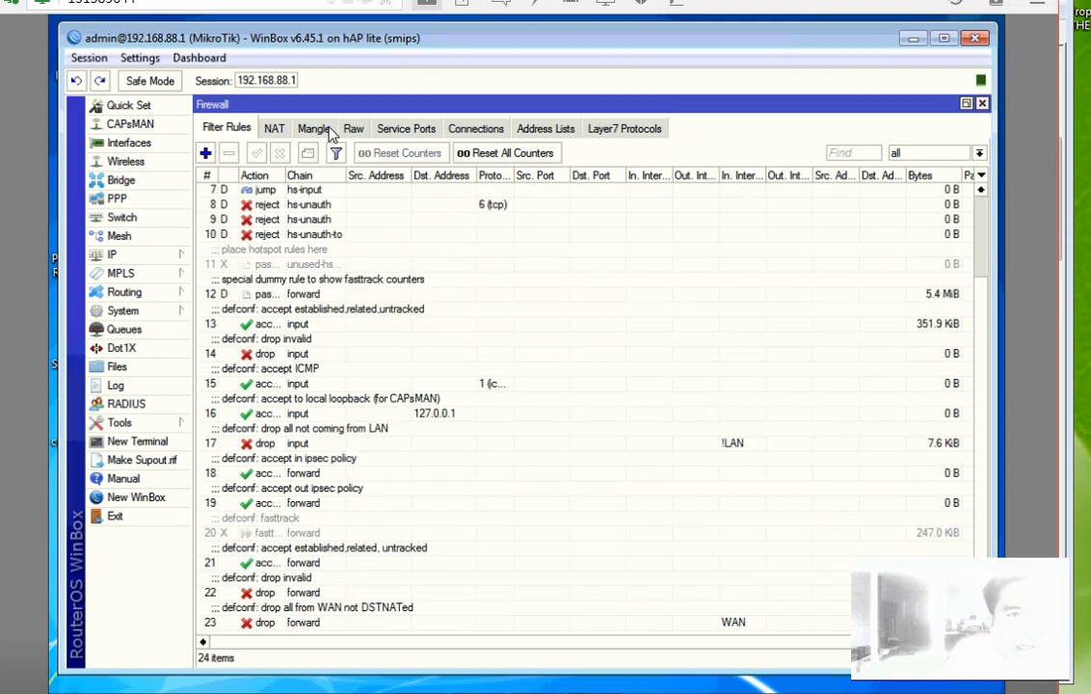
Step: Review the imported mangle rules from DNS through All con
click(297, 125)
scroll(386, 286, down, 2)
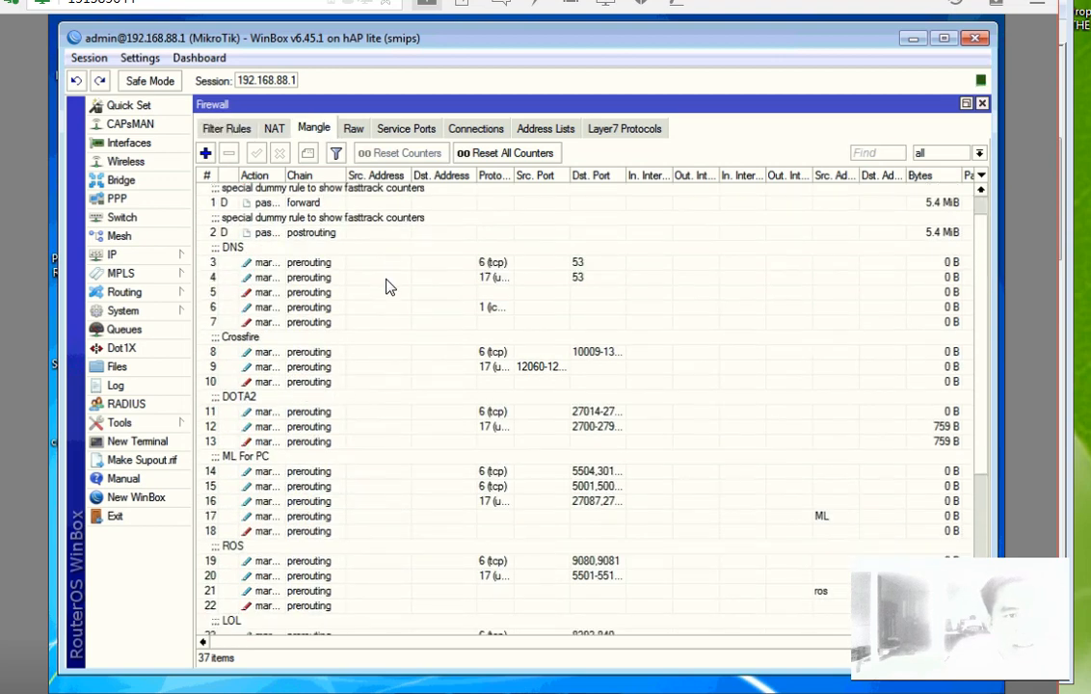
scroll(386, 286, down, 4)
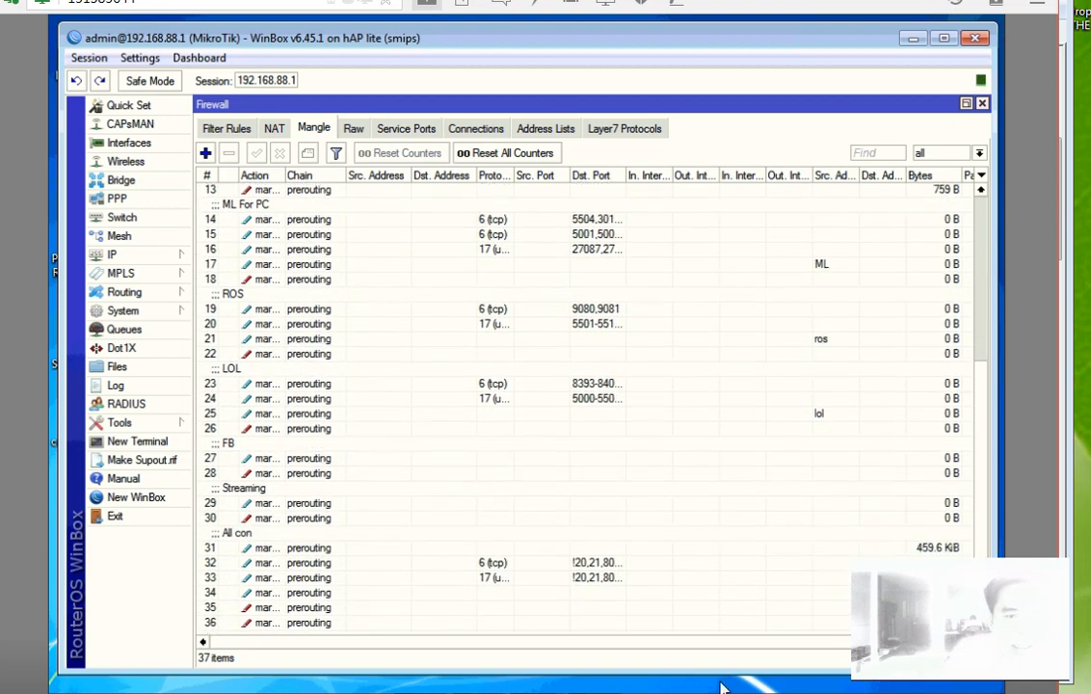
click(573, 563)
scroll(690, 508, up, 2)
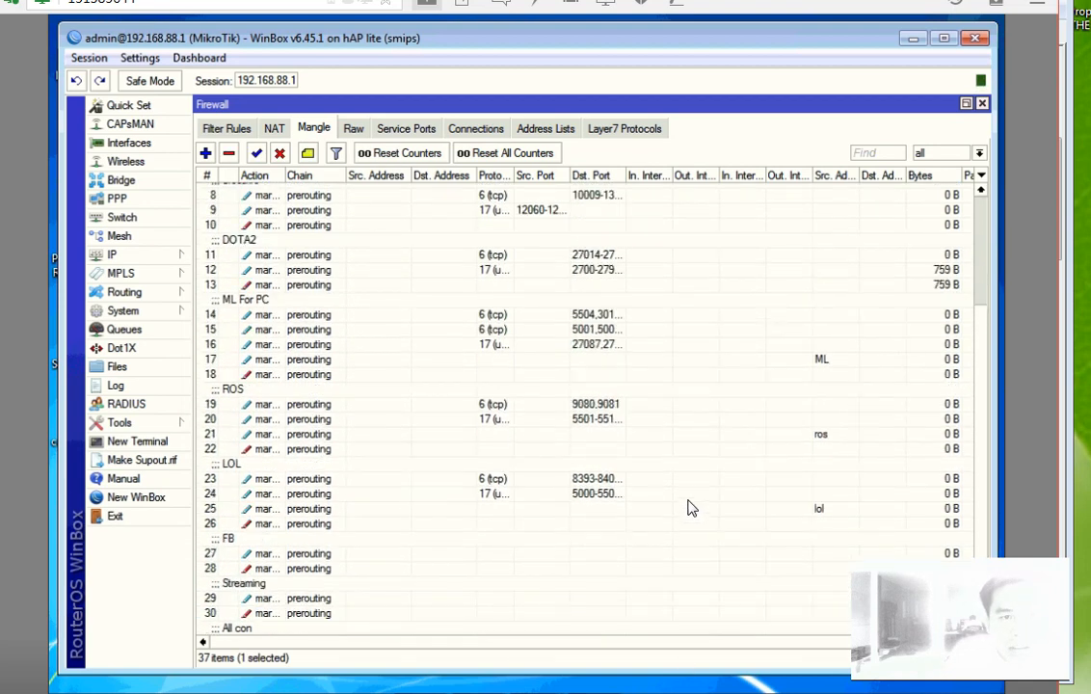
scroll(626, 424, up, 2)
double_click(544, 275)
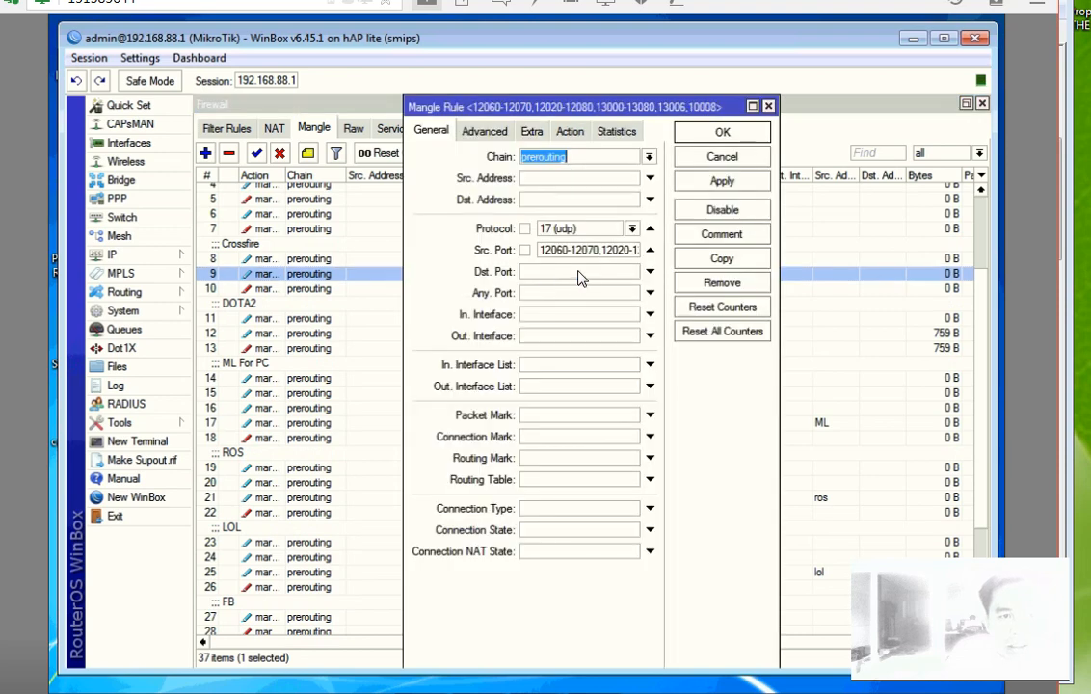
click(610, 249)
double_click(608, 249)
key(ctrl+c)
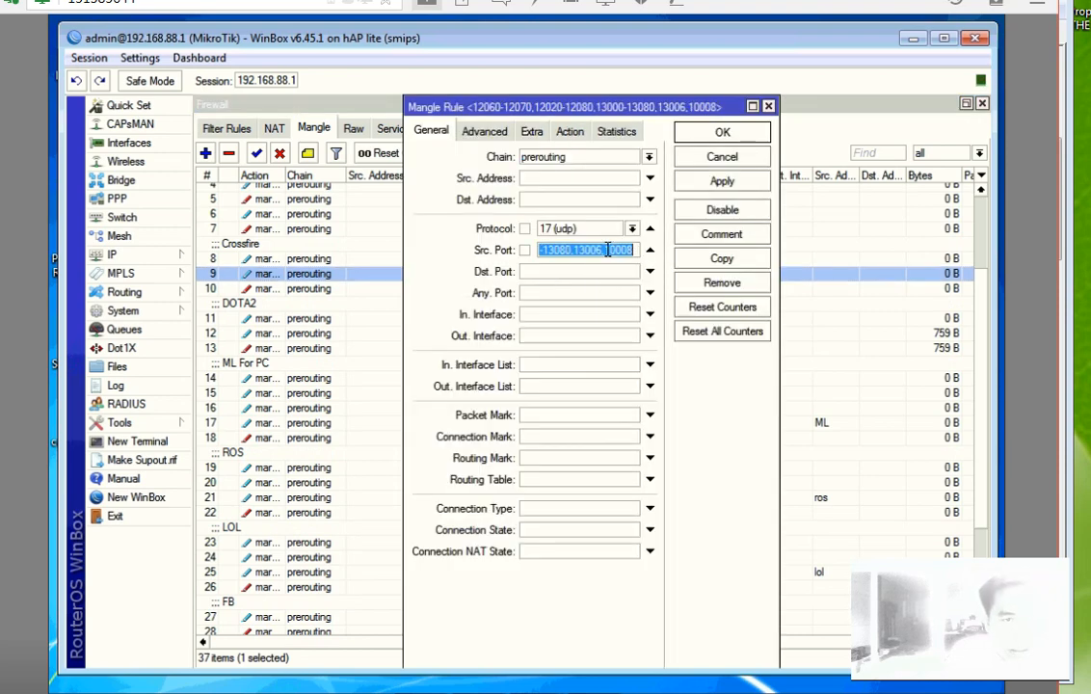
click(651, 250)
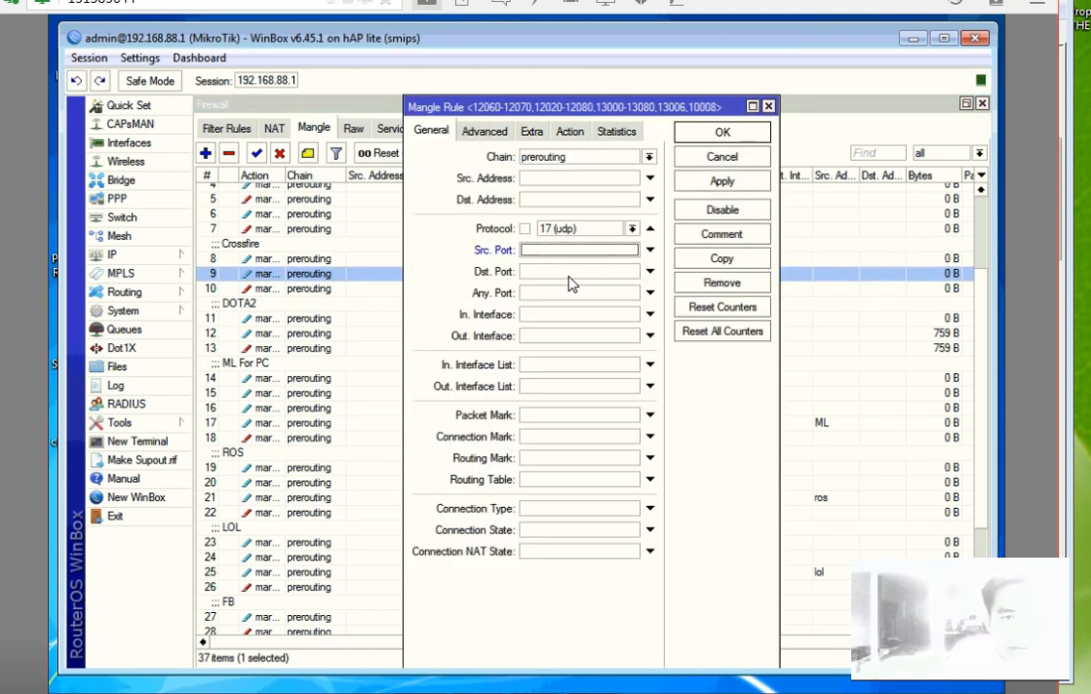
click(569, 275)
key(ctrl+v)
click(721, 182)
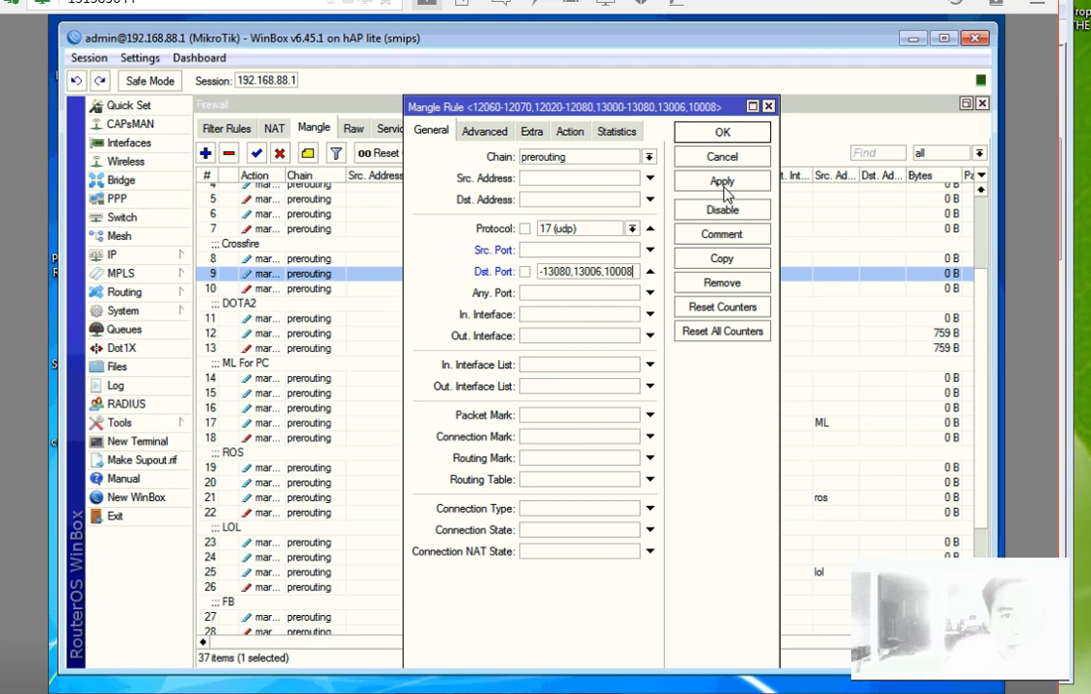
click(729, 141)
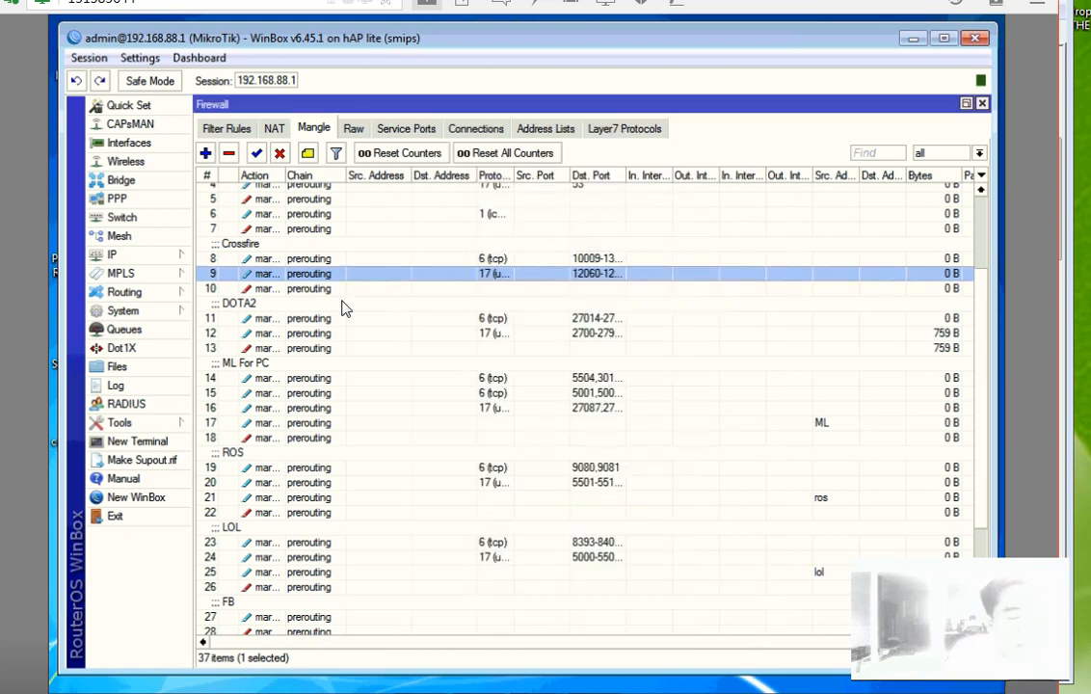
Step: Close and reopen the firewall window and look through the mangle rules
click(981, 104)
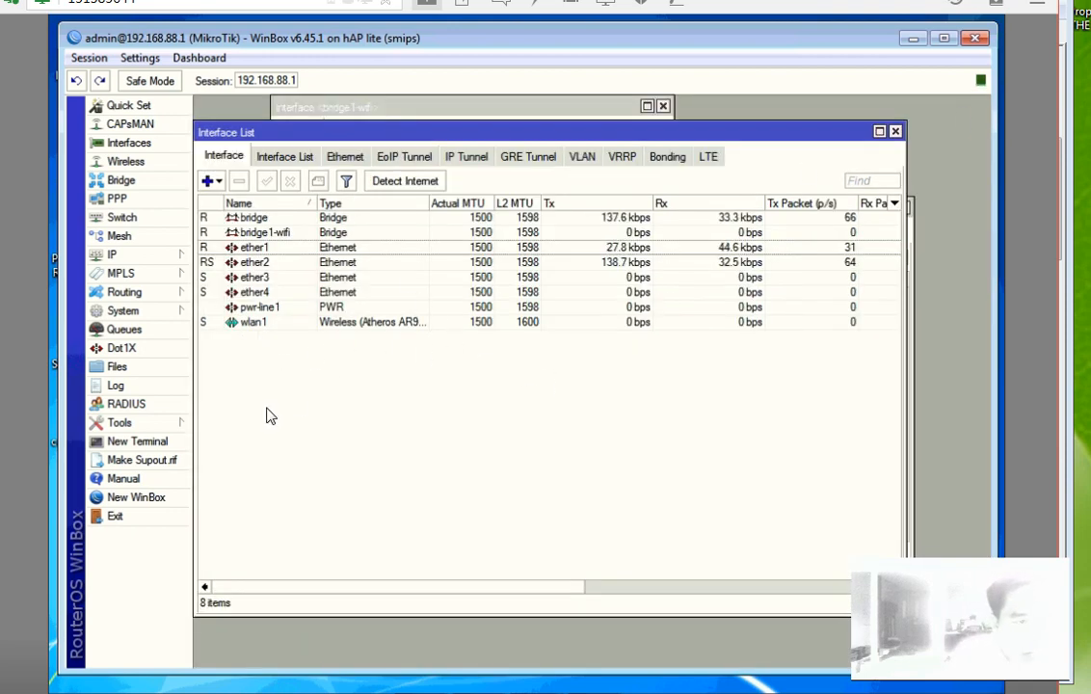
click(154, 255)
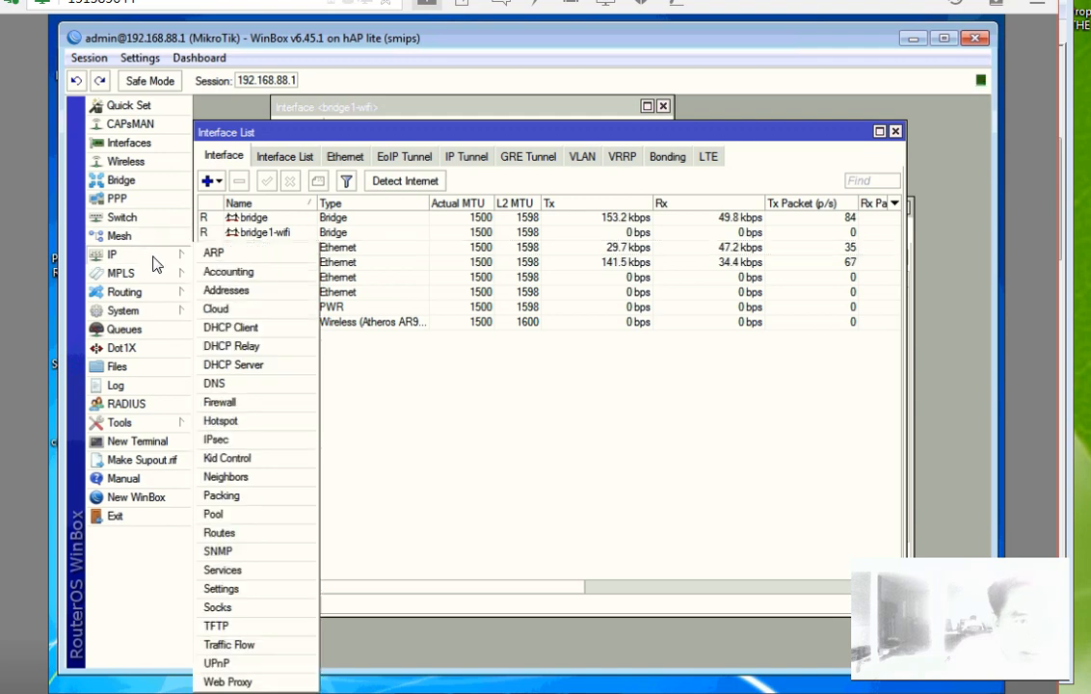
click(224, 403)
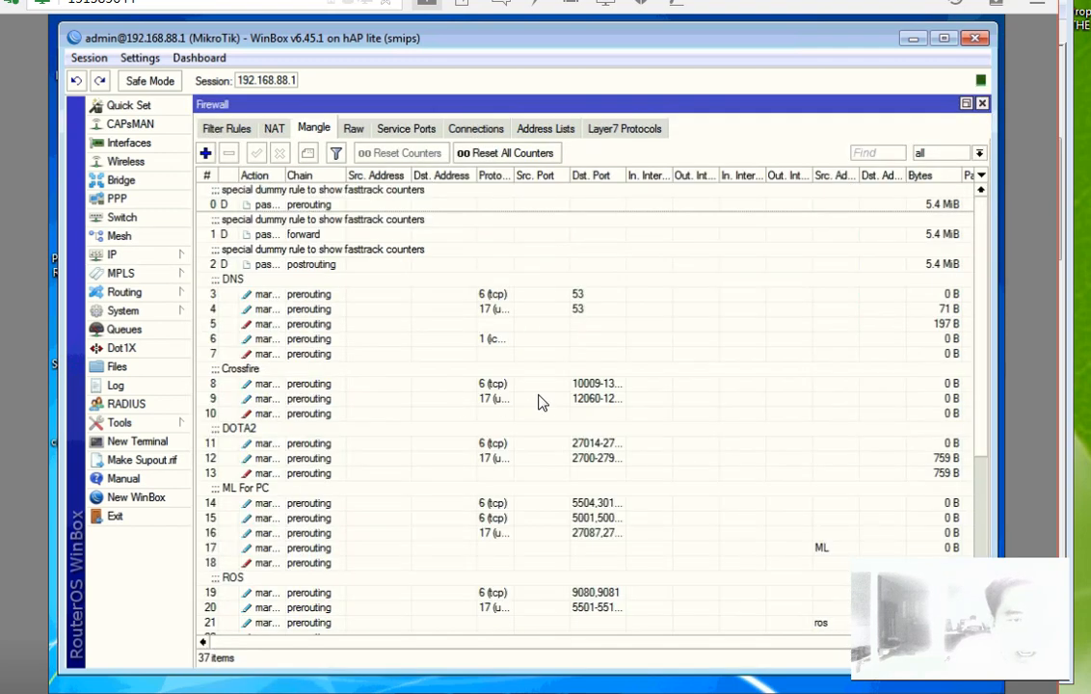
scroll(538, 388, down, 2)
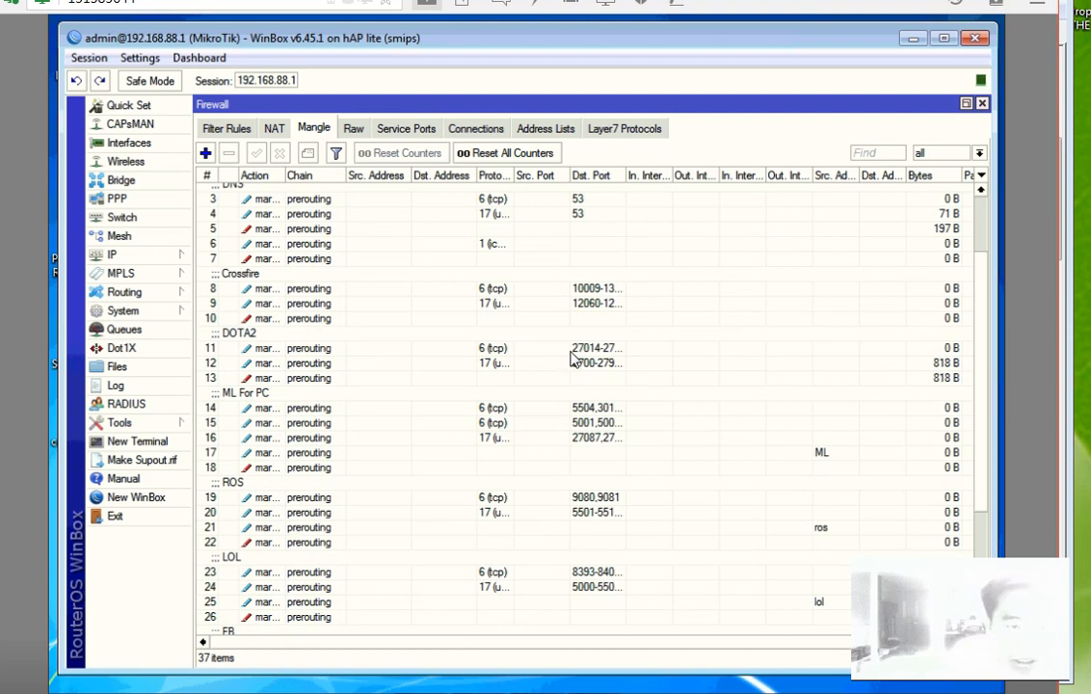
scroll(572, 359, down, 2)
scroll(556, 374, up, 4)
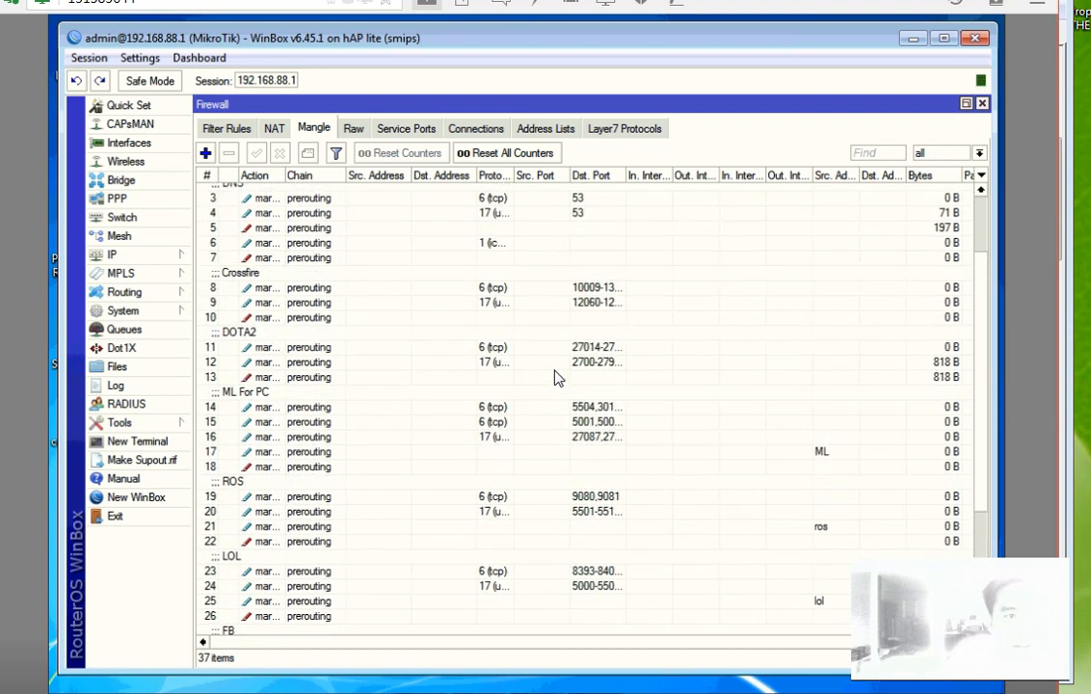
Step: Highlight all the imported mangle rules from DNS rule 3 through All con rule 36
click(372, 253)
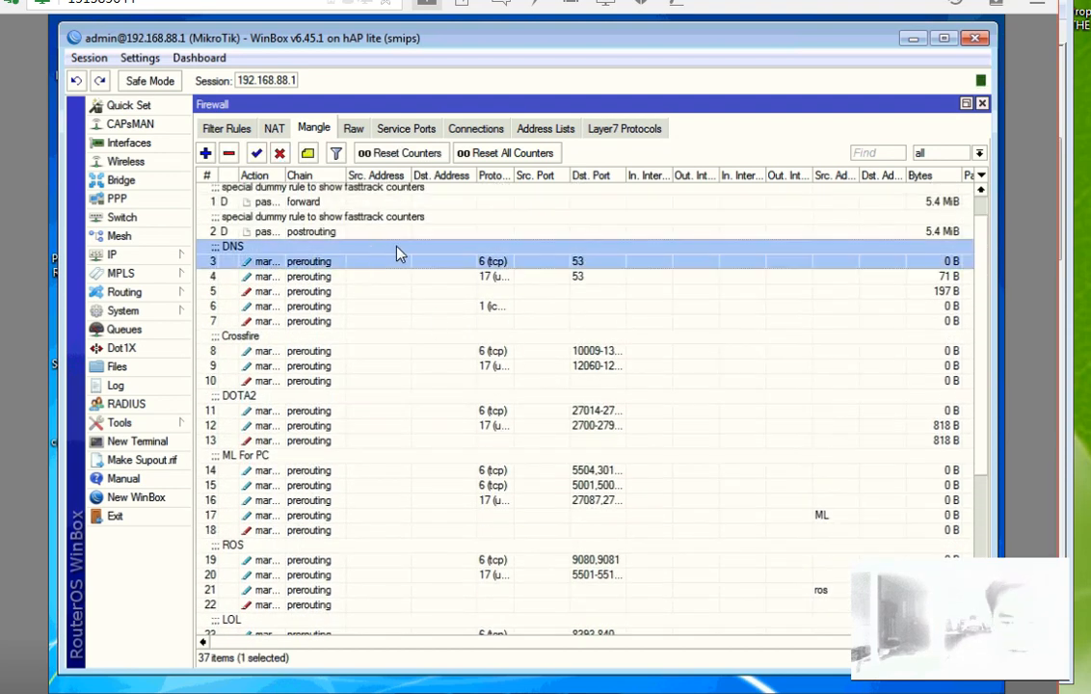
key(shift+Down)
key(shift+Down)
key(shift+Down)
key(shift+Down)
key(shift+Down)
key(shift+Down)
key(shift+Down)
key(shift+Down)
key(shift+Down)
key(shift+Down)
key(shift+Down)
key(shift+Down)
key(shift+Down)
key(shift+Down)
key(shift+Down)
key(shift+Down)
key(shift+Down)
key(shift+Down)
key(shift+Down)
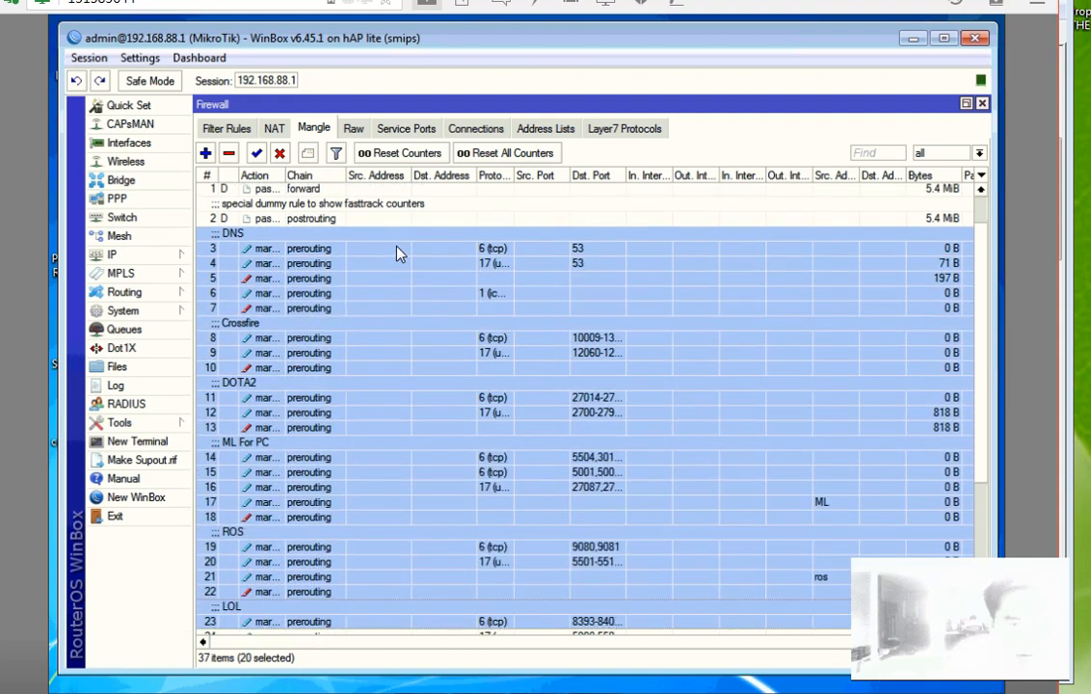
key(shift+Down)
key(shift+Down)
key(shift+Down)
key(shift+Down)
key(shift+Down)
key(shift+Down)
key(shift+Down)
key(shift+Down)
key(shift+Down)
key(shift+Down)
key(shift+Down)
key(shift+Down)
key(shift+Down)
key(shift+Down)
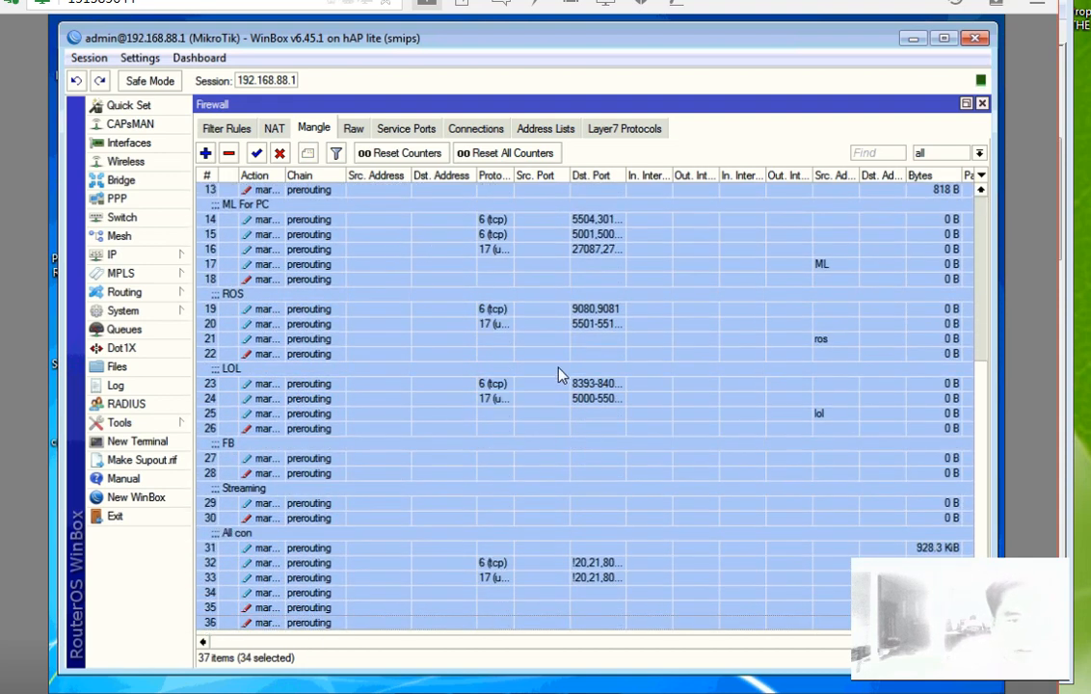
Step: Inspect the general, advanced and action settings of All con mangle rule 31, and close it without changes
click(526, 548)
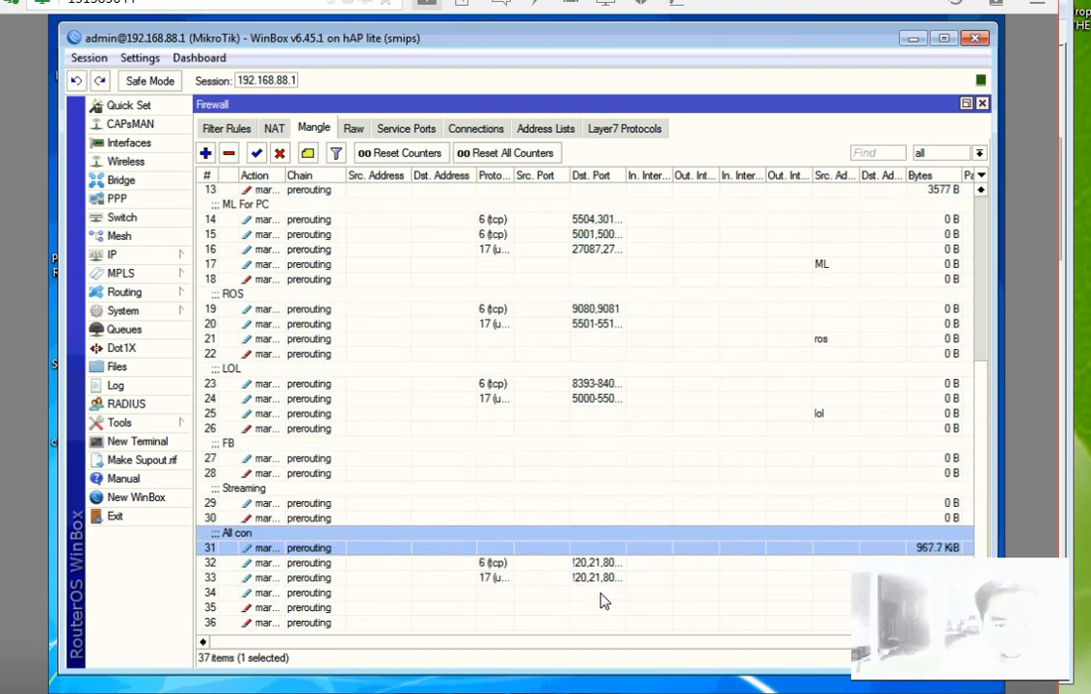
double_click(513, 549)
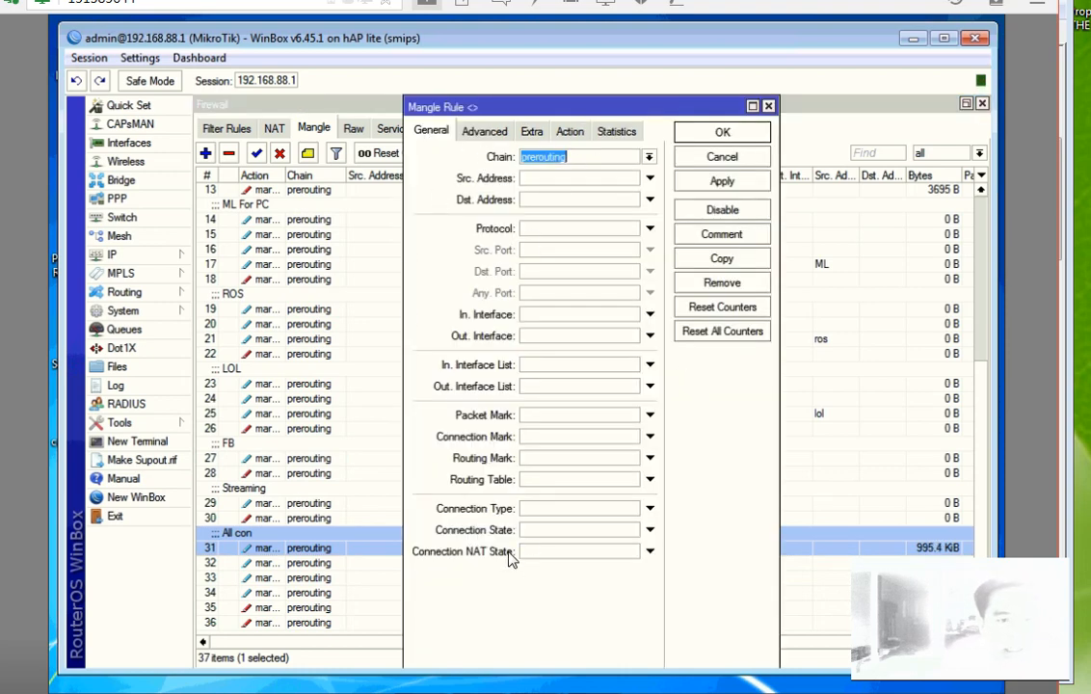
click(485, 135)
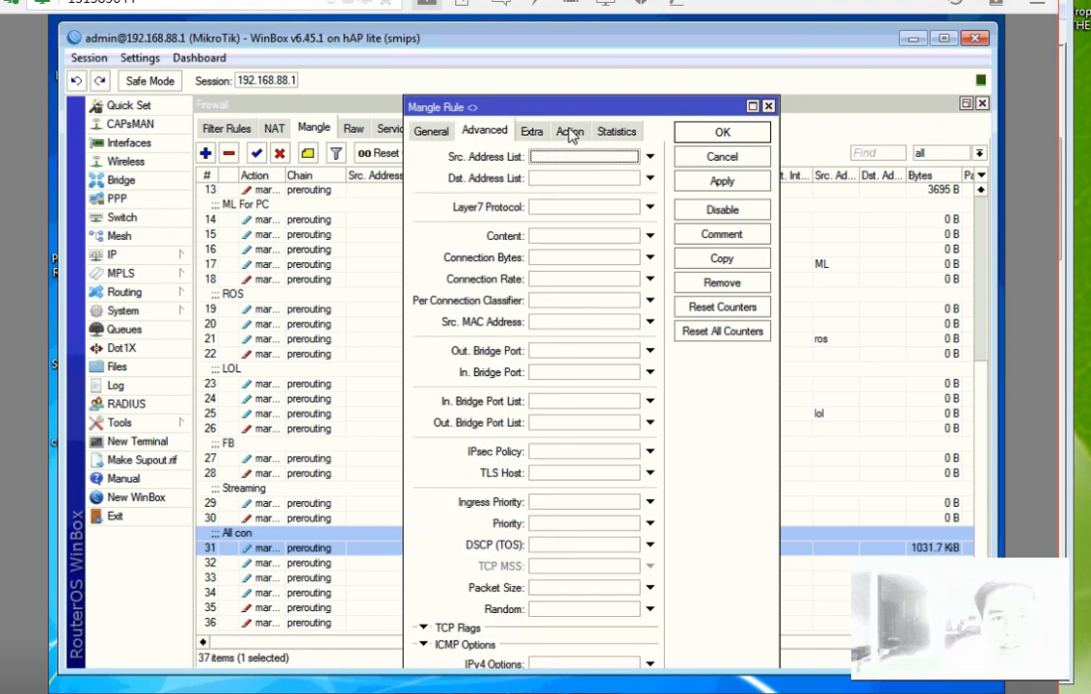
click(569, 133)
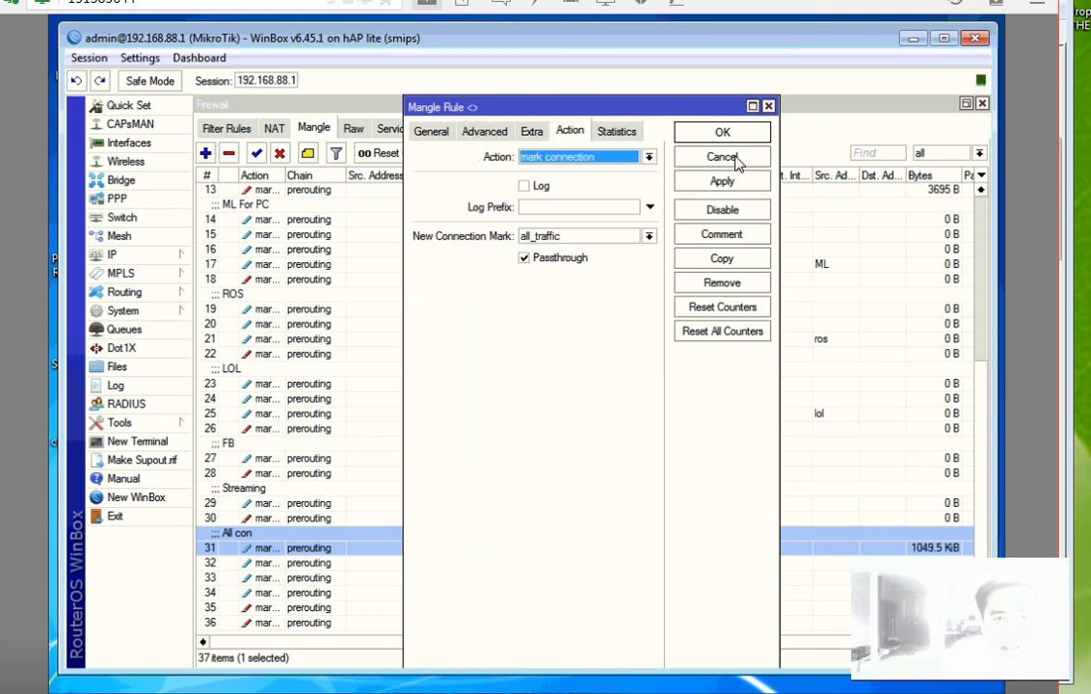
click(730, 158)
Step: Inspect the excluded destination ports of TCP mangle rule 32 under All con, and close it without changes
click(381, 568)
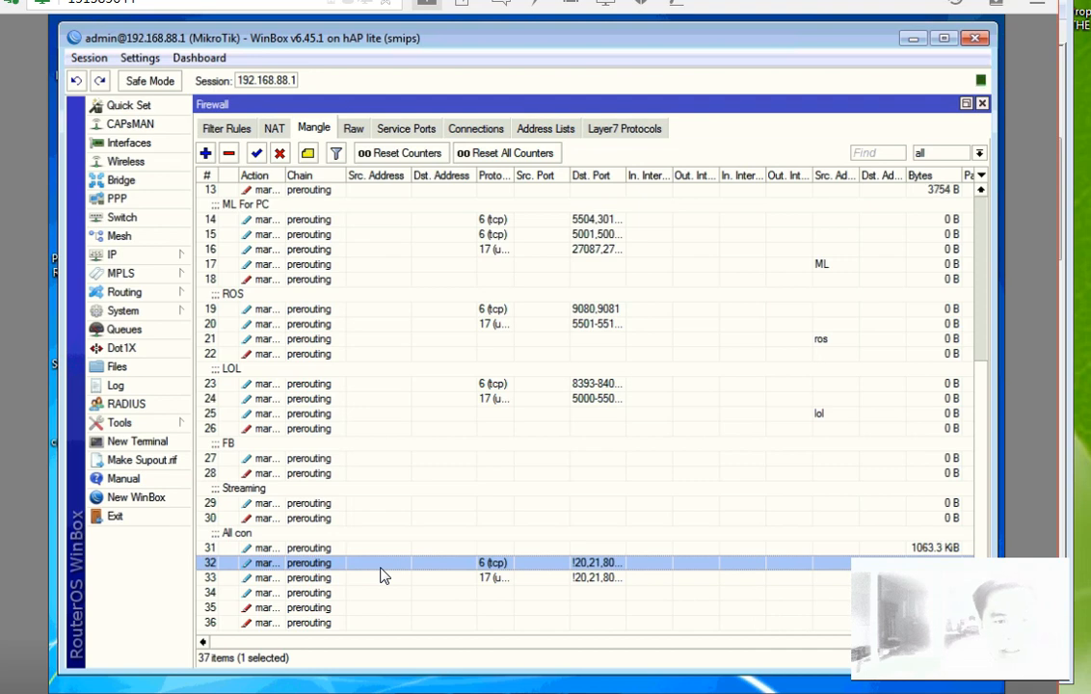
double_click(383, 564)
click(428, 132)
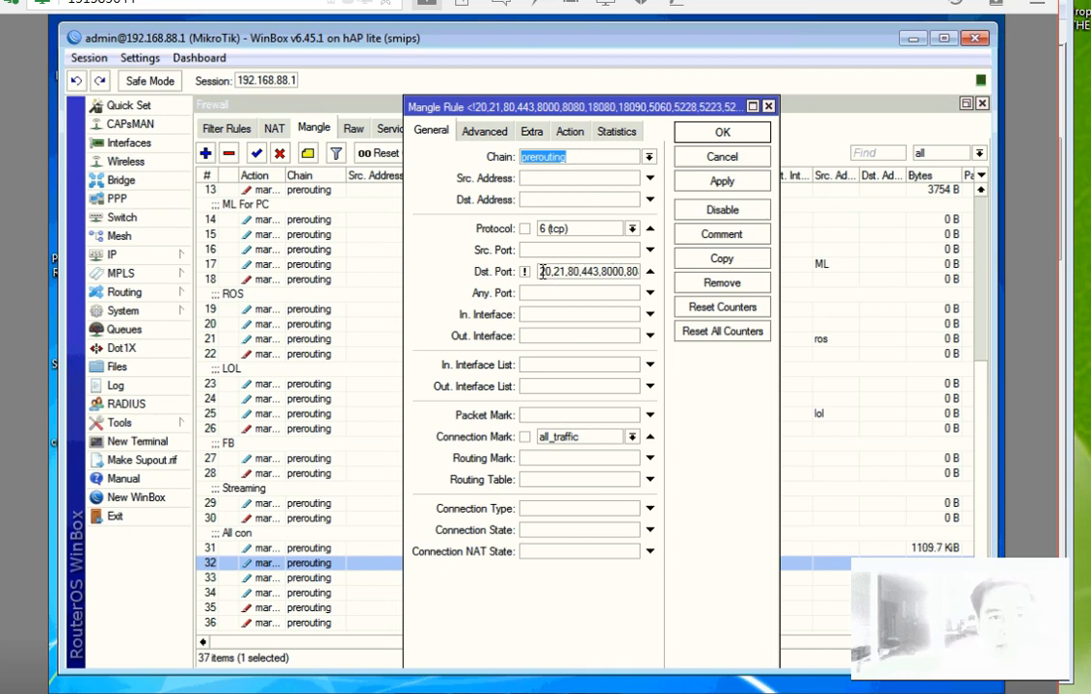
drag(540, 270, 824, 270)
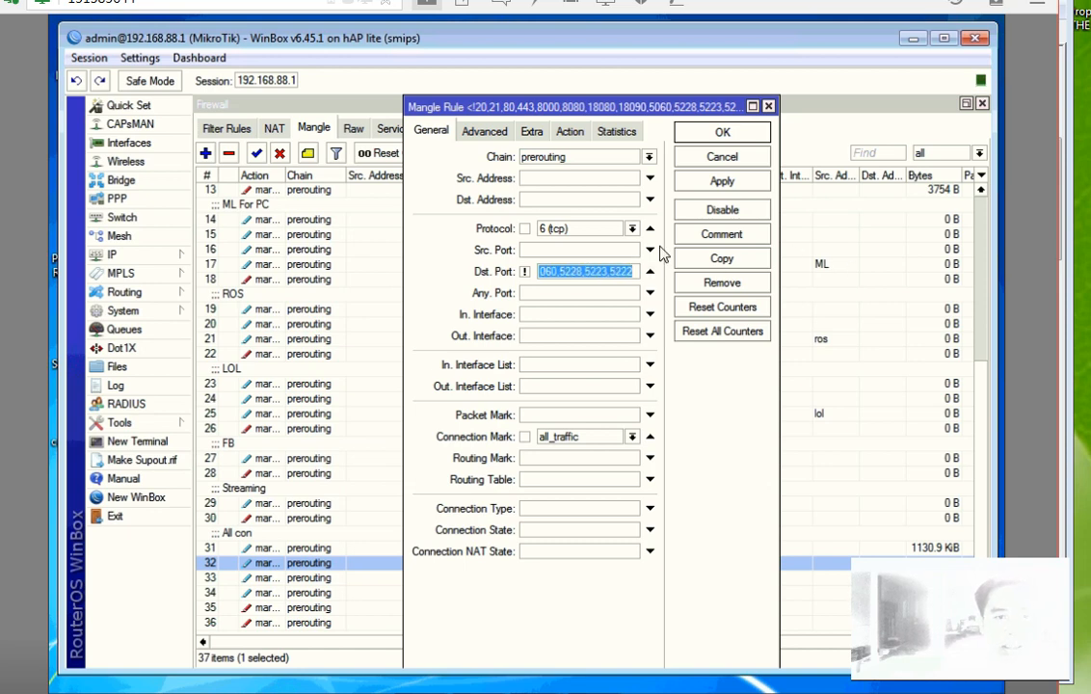
click(721, 158)
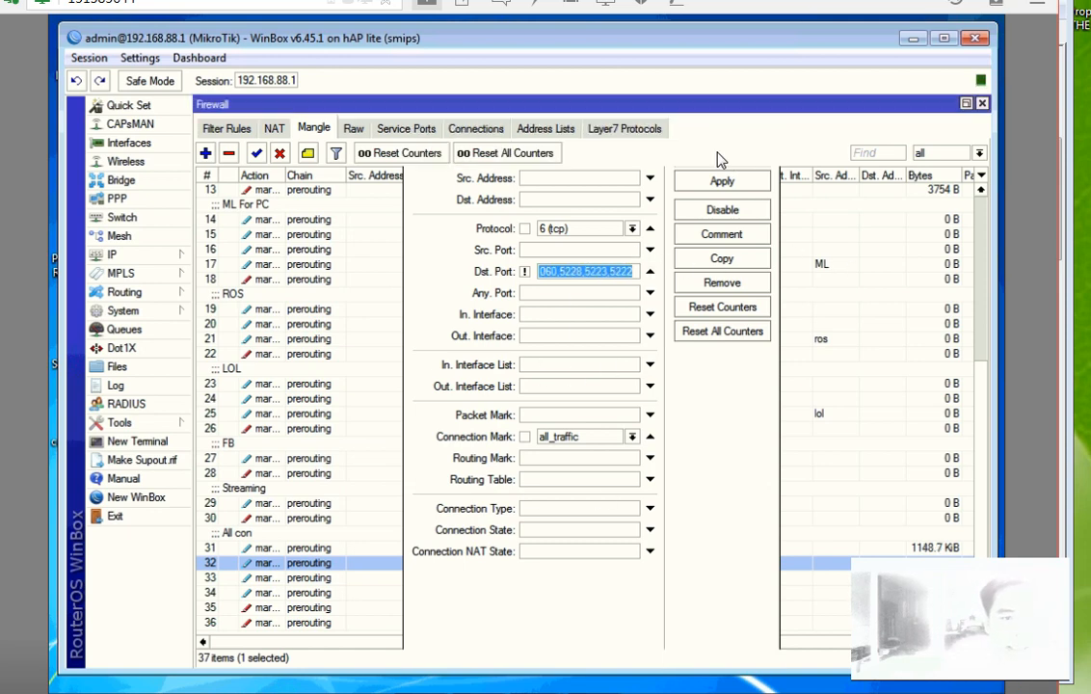
Step: Check the general and action settings of UDP mangle rule 33 under All con, and close it without changes
double_click(484, 578)
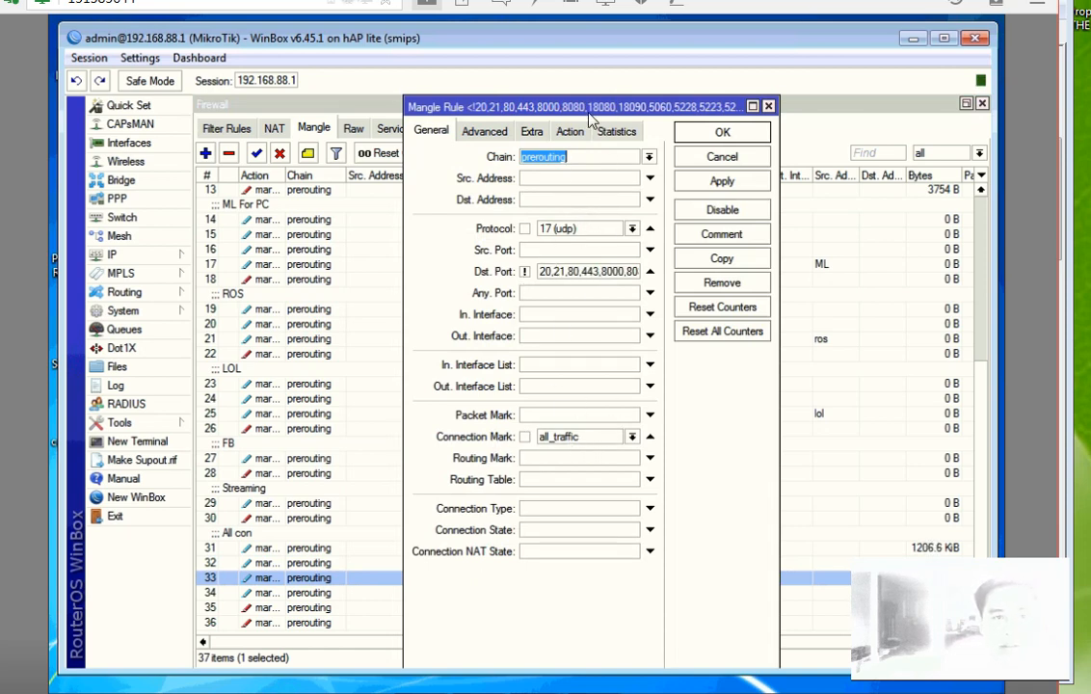
click(570, 132)
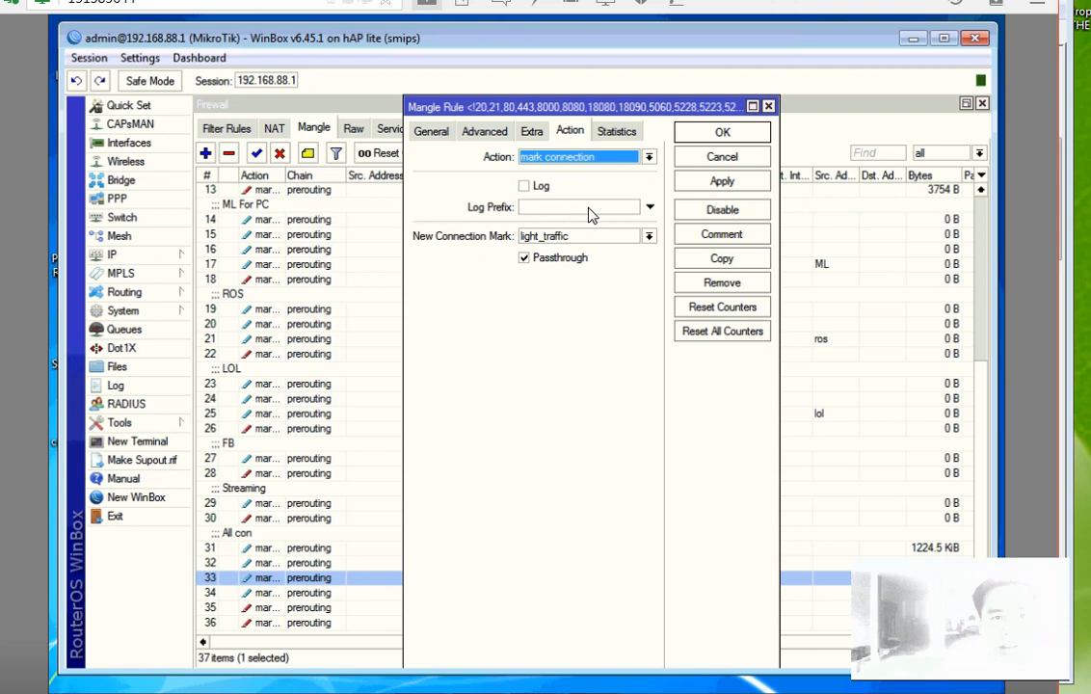
click(710, 157)
Step: Examine mangle rule 34's excluded connection mark and the new connection mark it assigns, and close it without changes
double_click(375, 593)
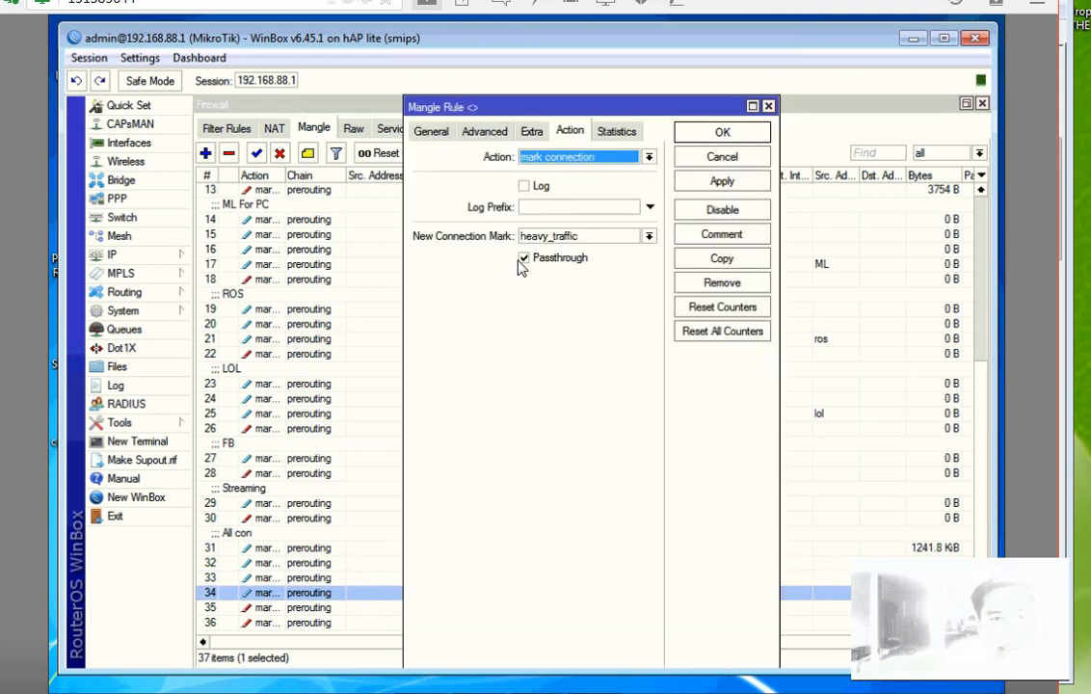
click(431, 131)
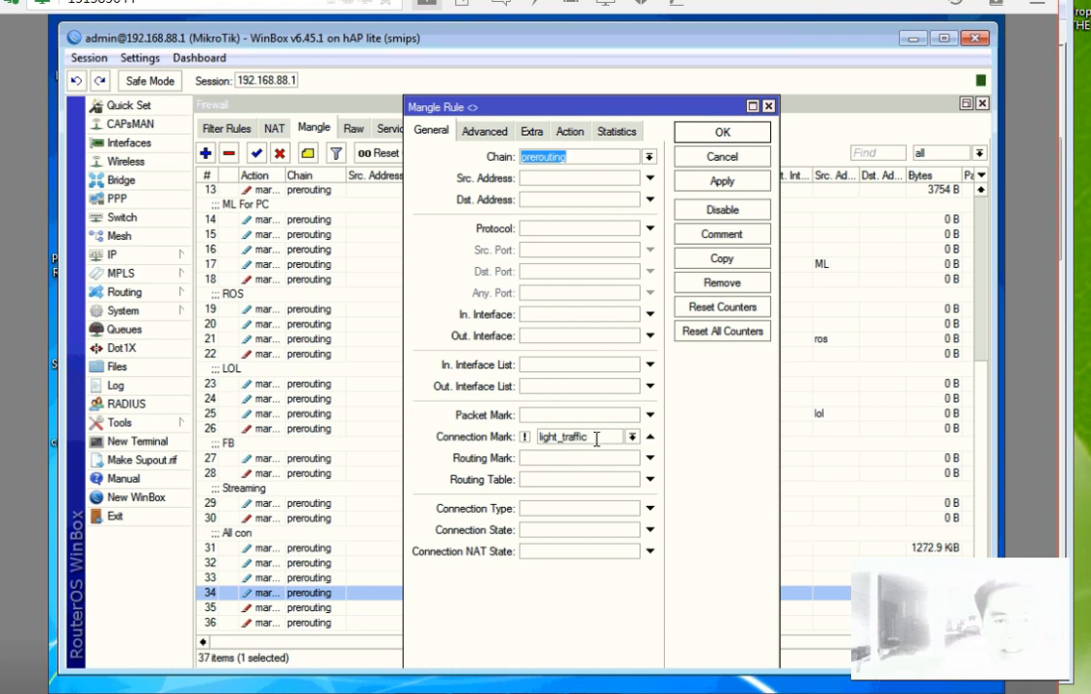
double_click(597, 439)
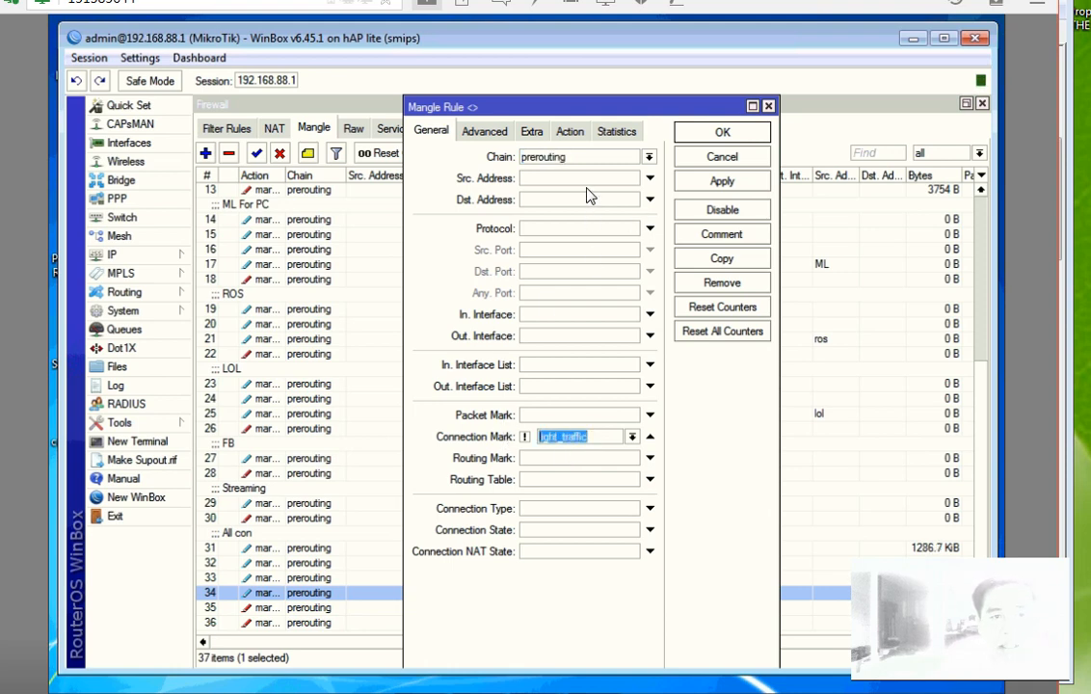
click(573, 131)
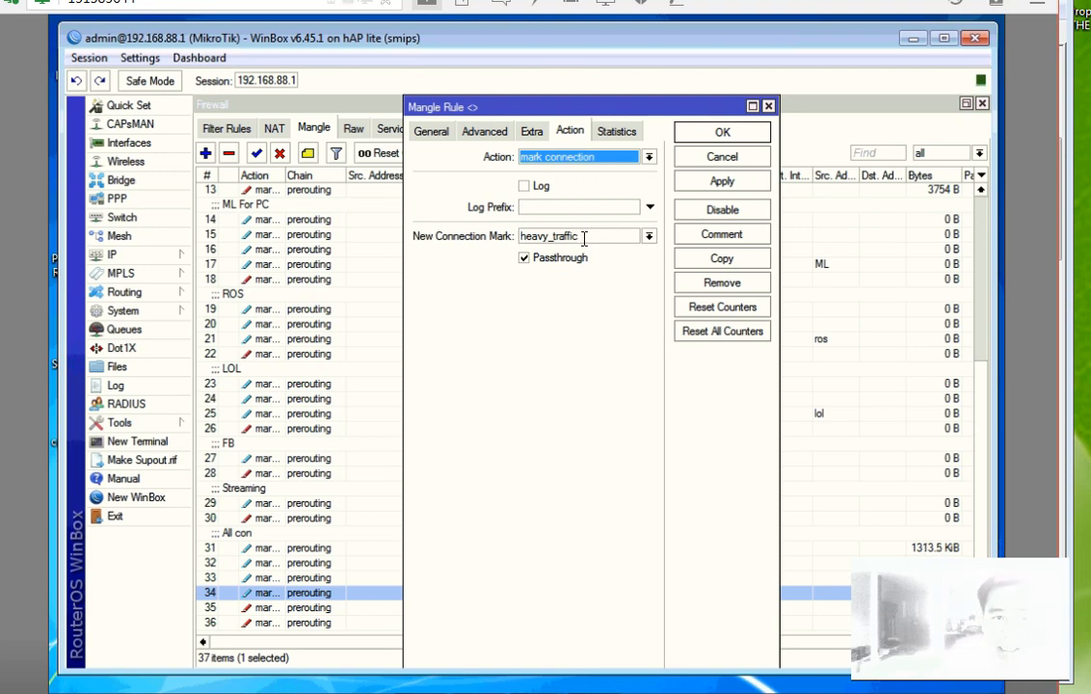
drag(583, 238, 521, 236)
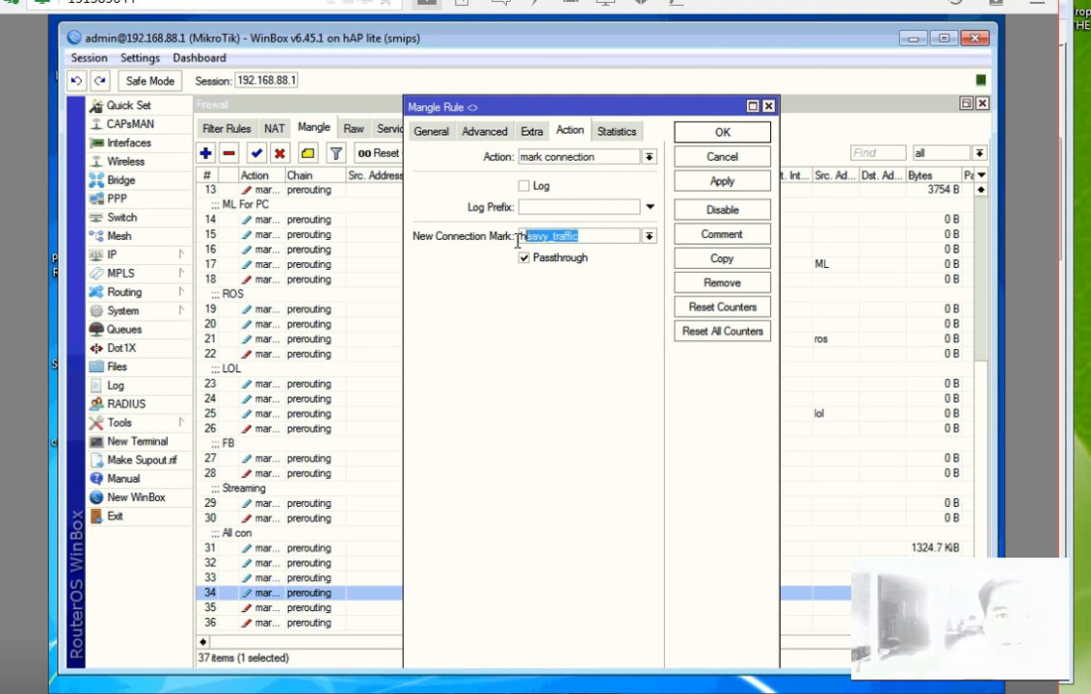
click(737, 159)
Step: Review TCP mangle rule 32's general settings and connection bytes limit, cancel it and close the firewall window
double_click(592, 565)
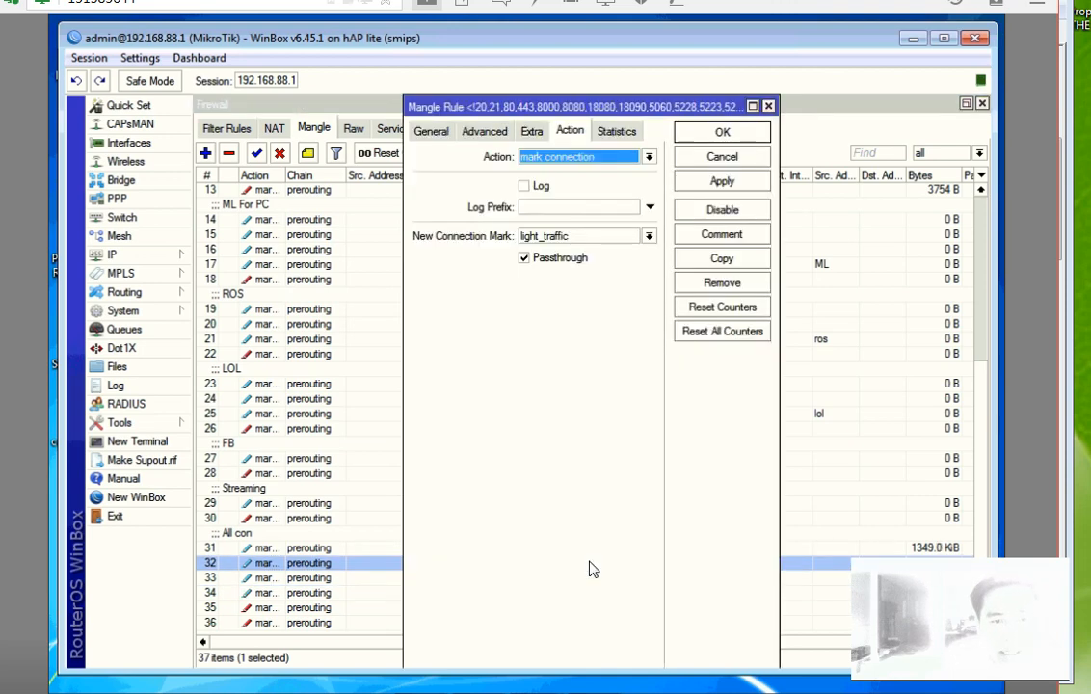
click(431, 131)
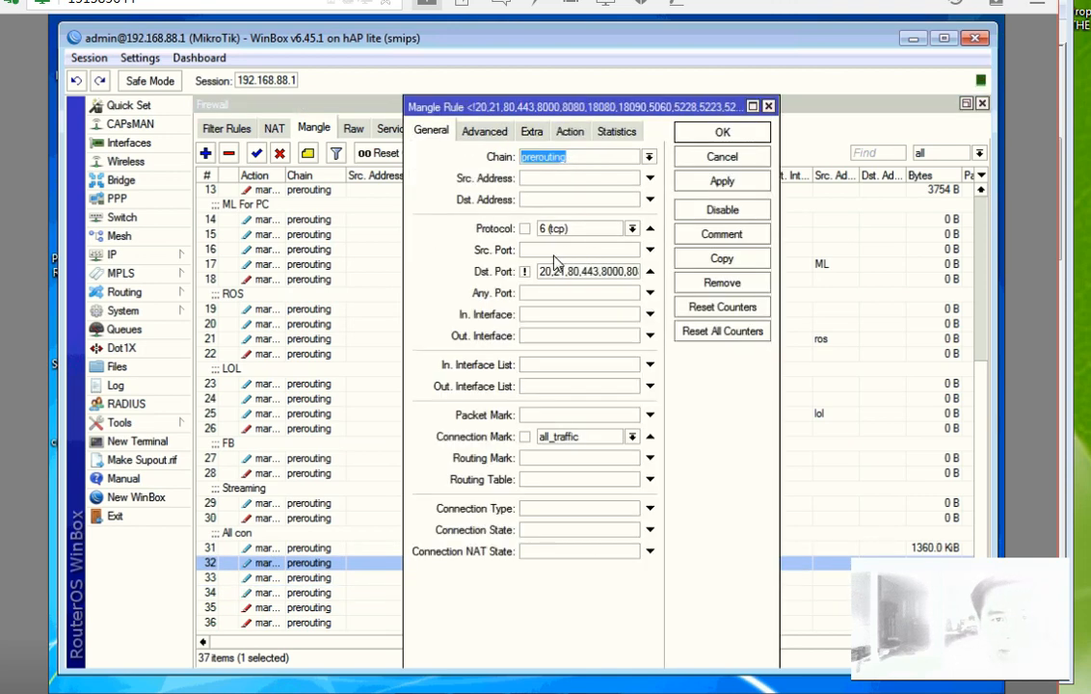
click(484, 131)
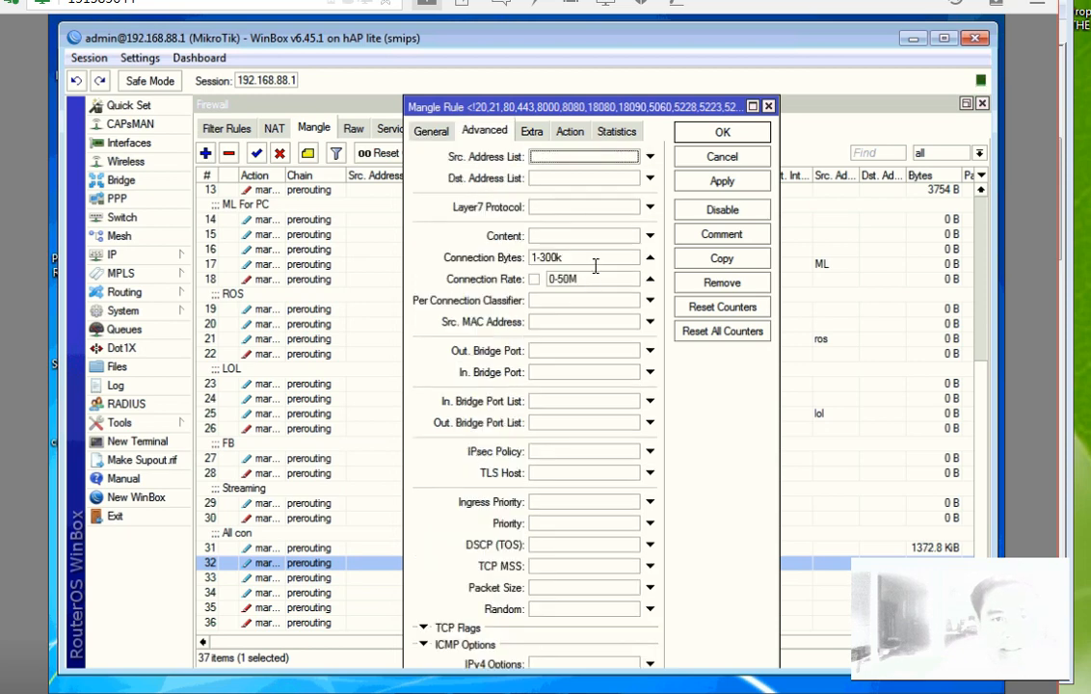
drag(596, 260, 433, 225)
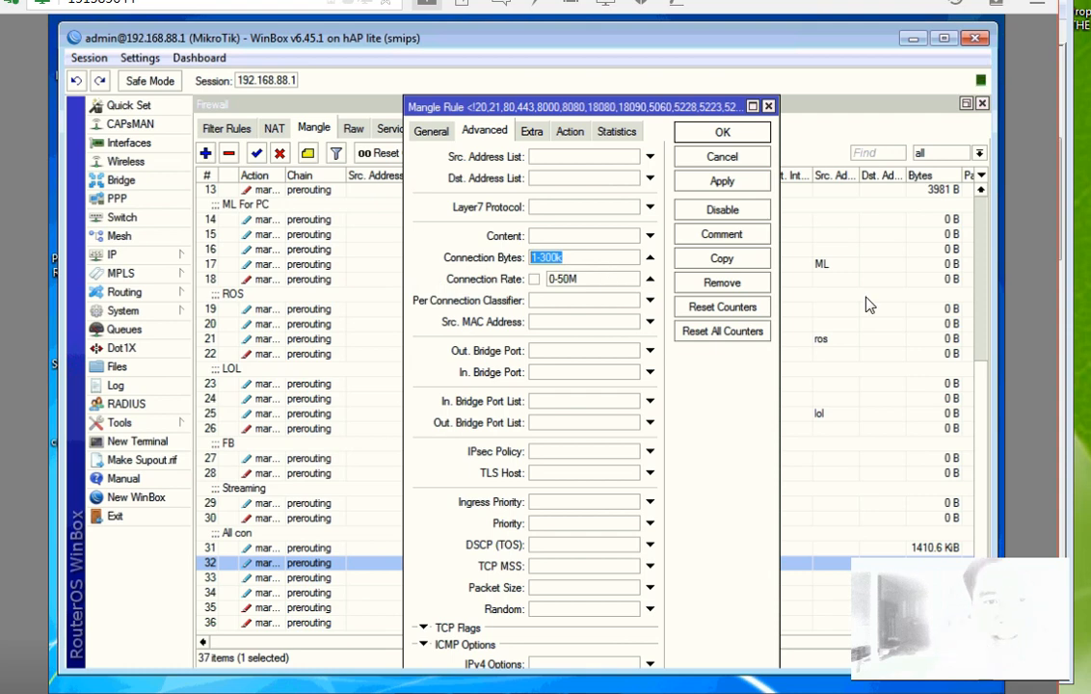
click(722, 156)
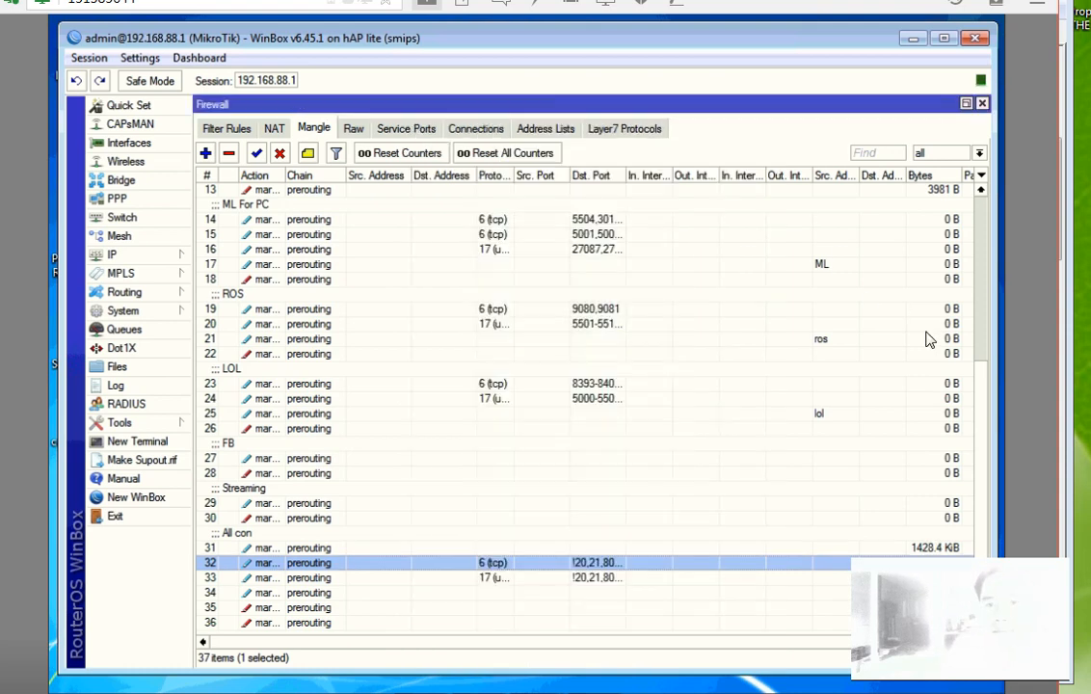
click(843, 577)
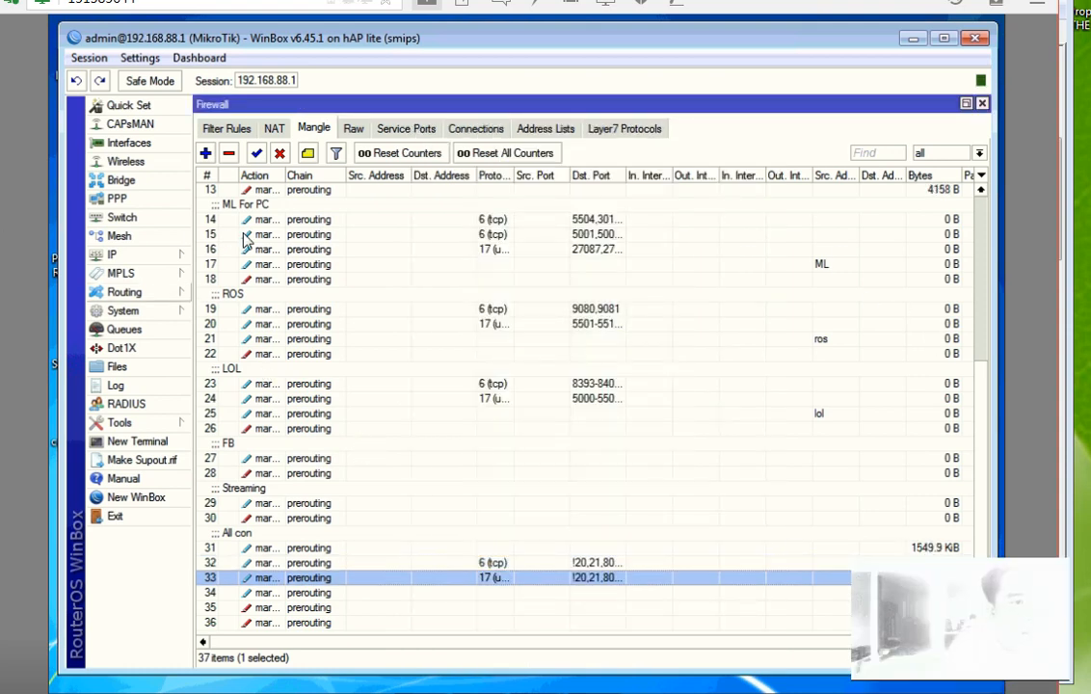
click(982, 103)
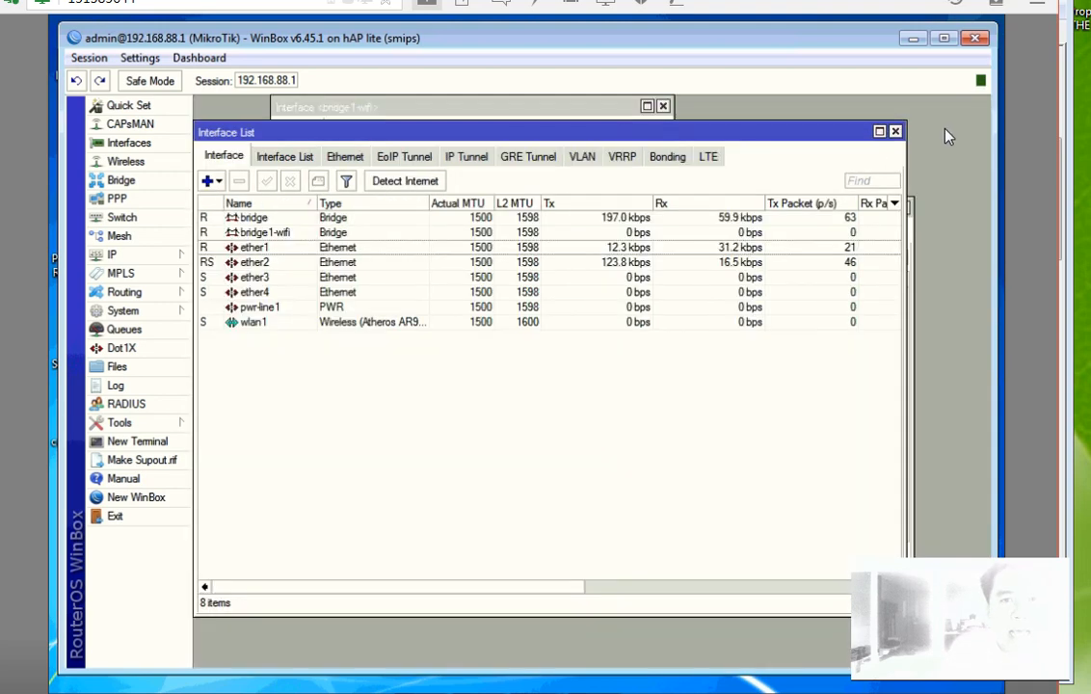
Step: Close the interface list, terminal, bridge1-wifi, address list and DHCP client windows, and open the wireless interfaces
click(895, 136)
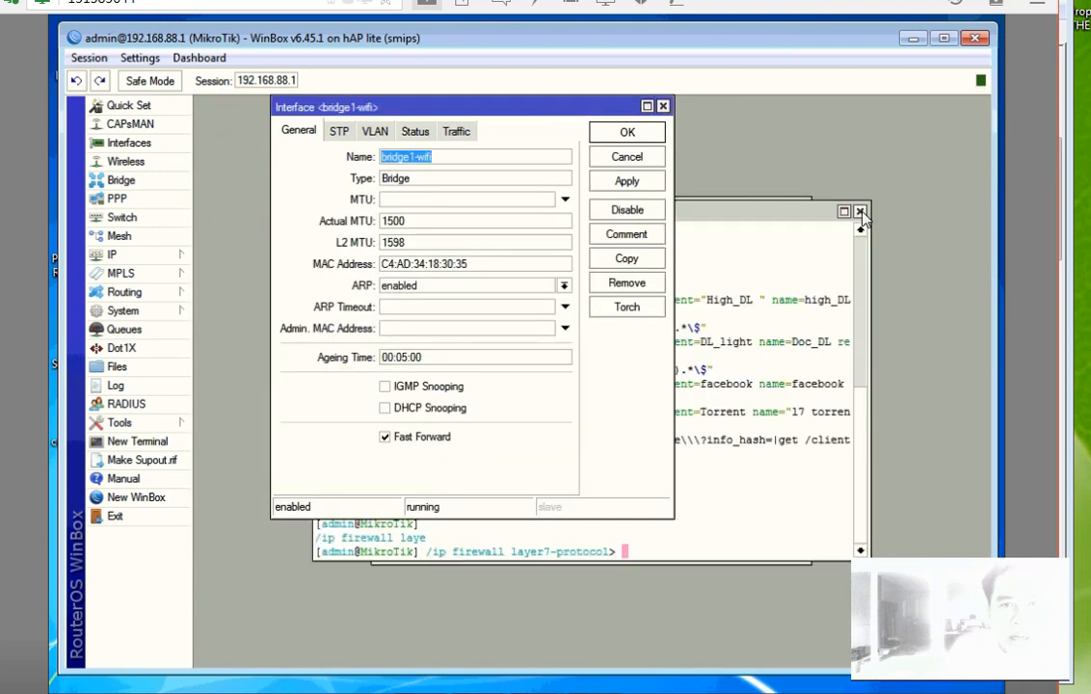
click(751, 210)
click(663, 105)
click(663, 105)
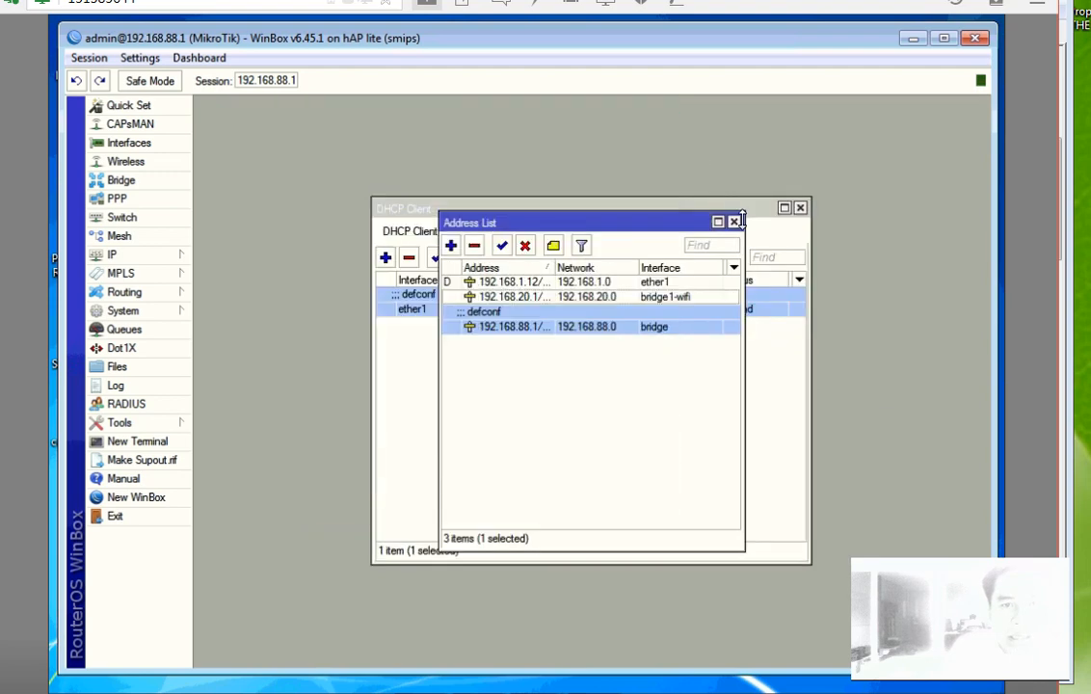
click(734, 223)
click(799, 209)
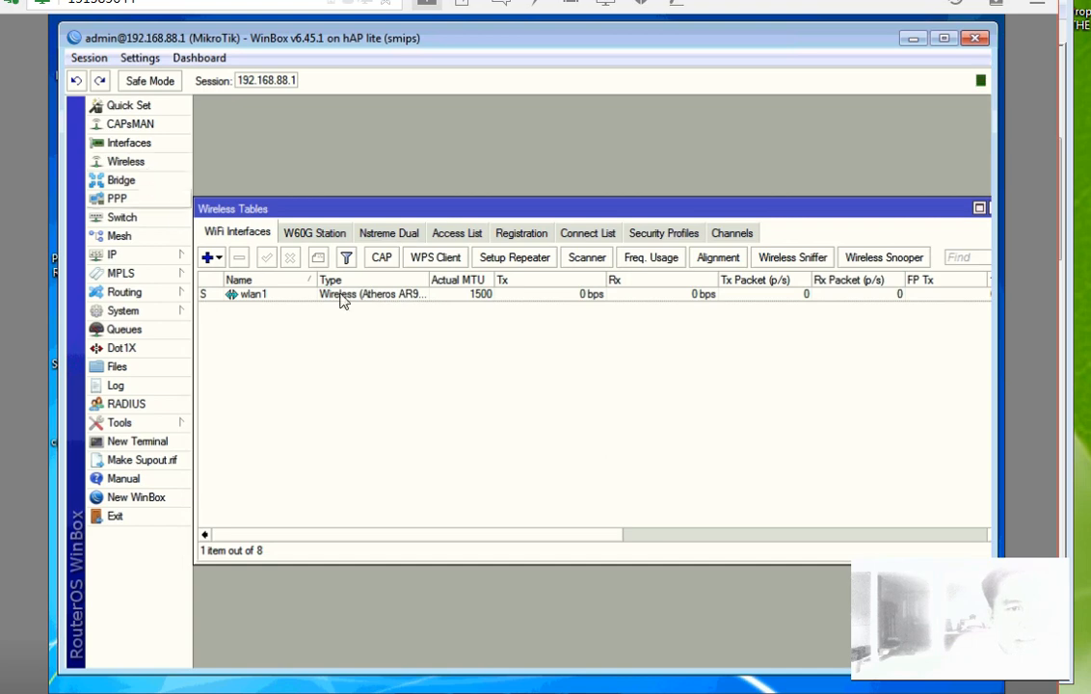
Step: Open wlan1's wireless settings, keep its mode as ap bridge, and set the channel width to 20MHz
double_click(384, 296)
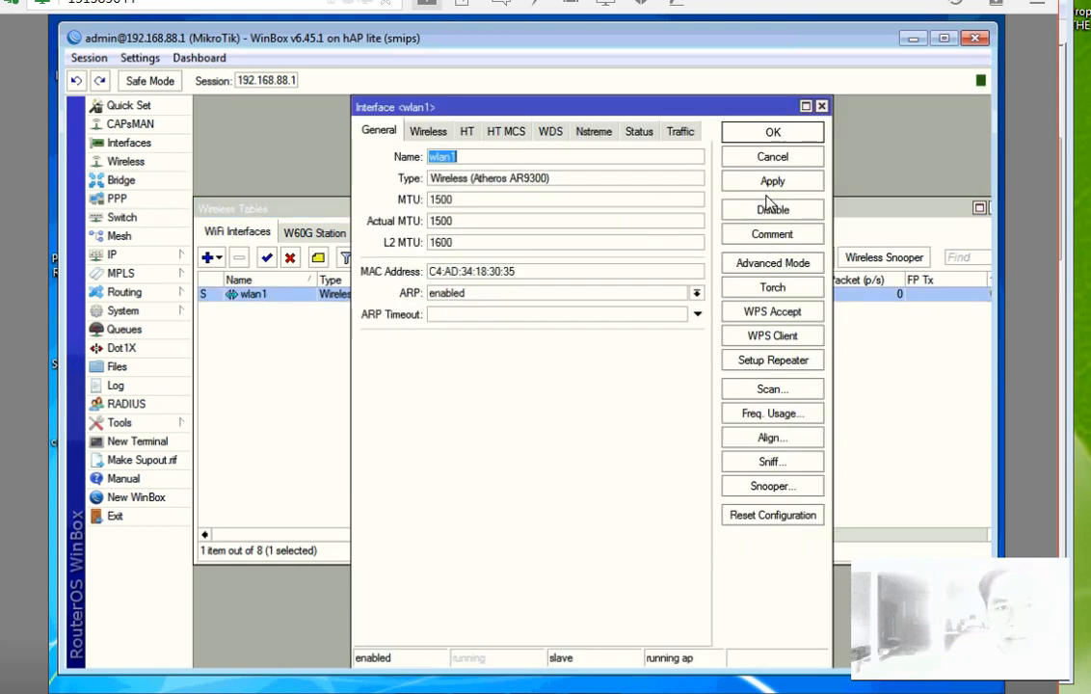
click(424, 133)
click(539, 164)
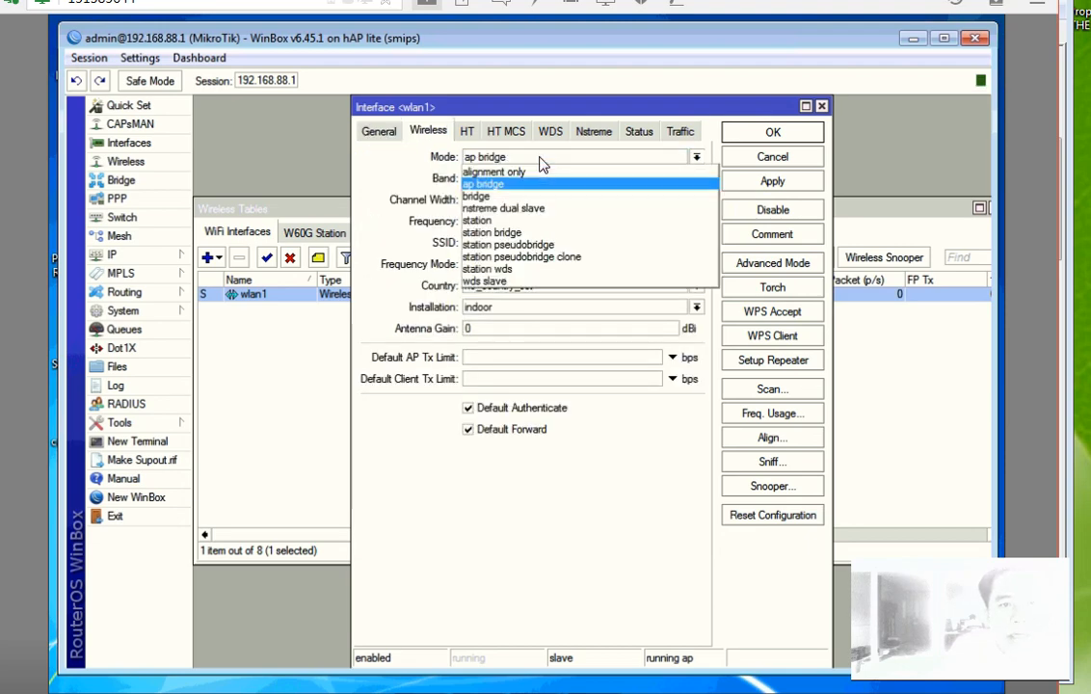
click(541, 164)
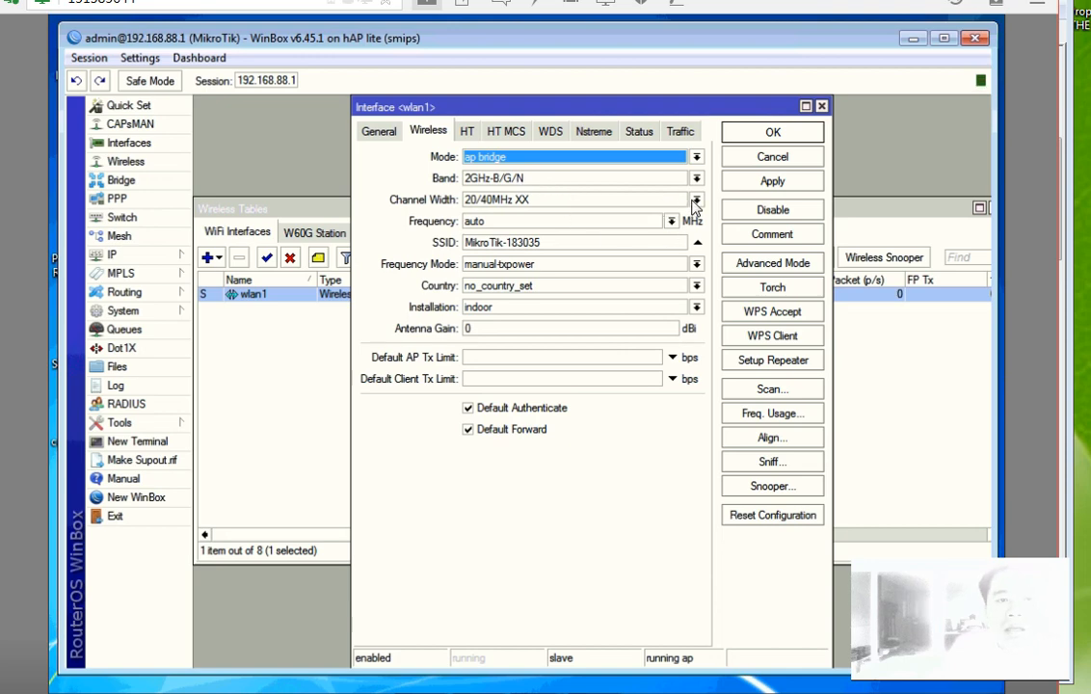
click(573, 209)
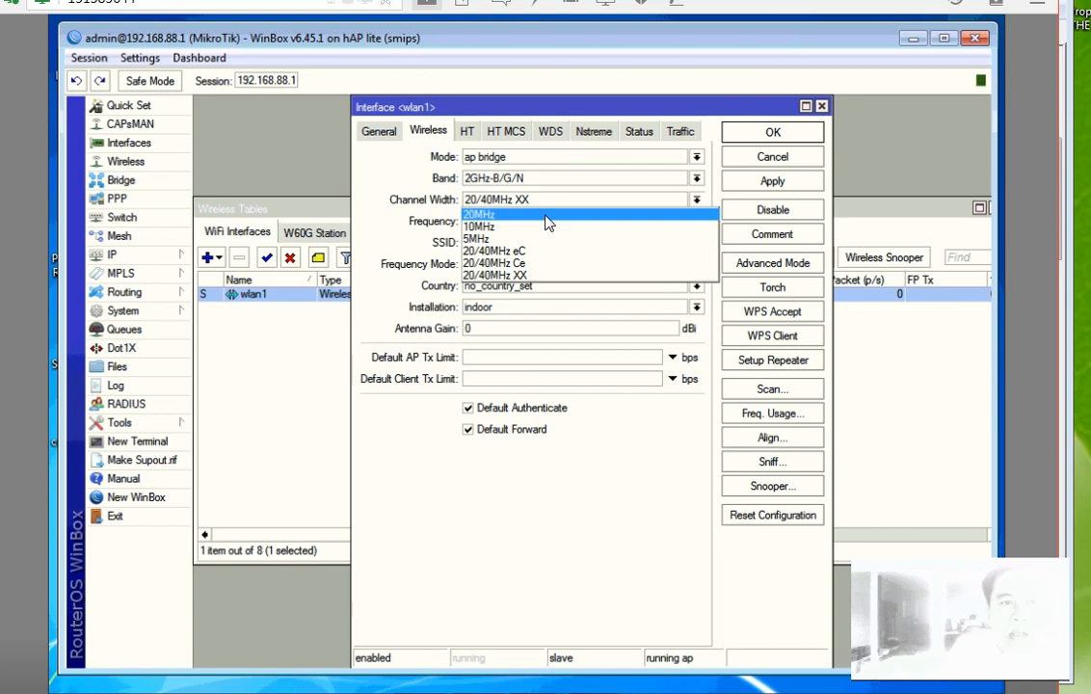
click(547, 216)
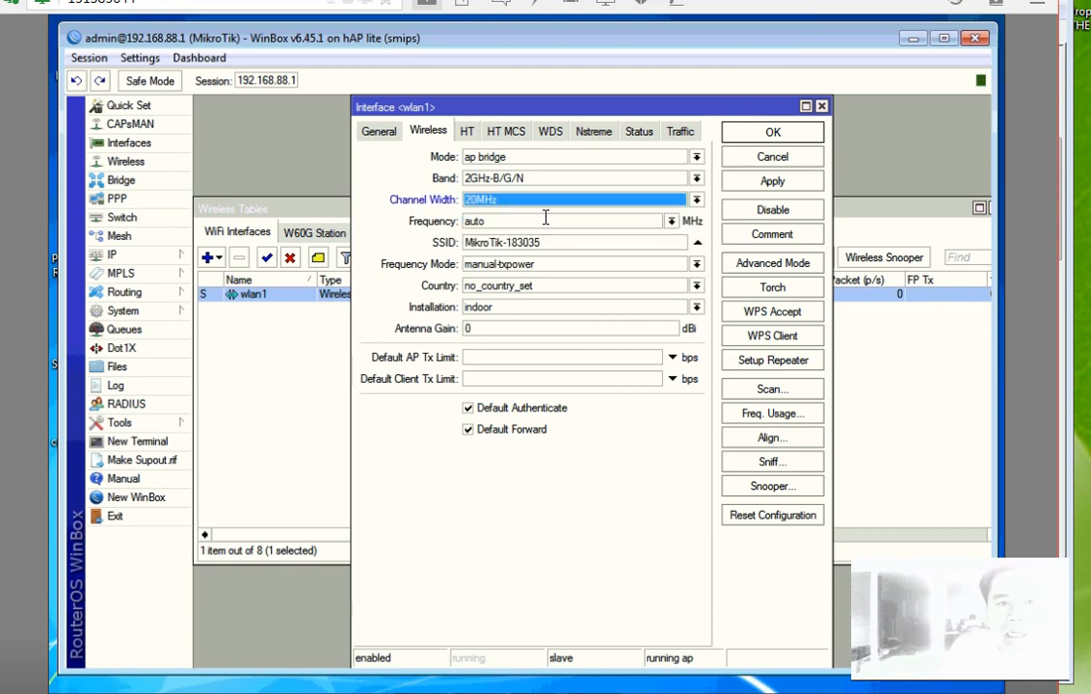
Step: Set wlan1's frequency to 2412 MHz and leave its SSID unchanged
click(673, 222)
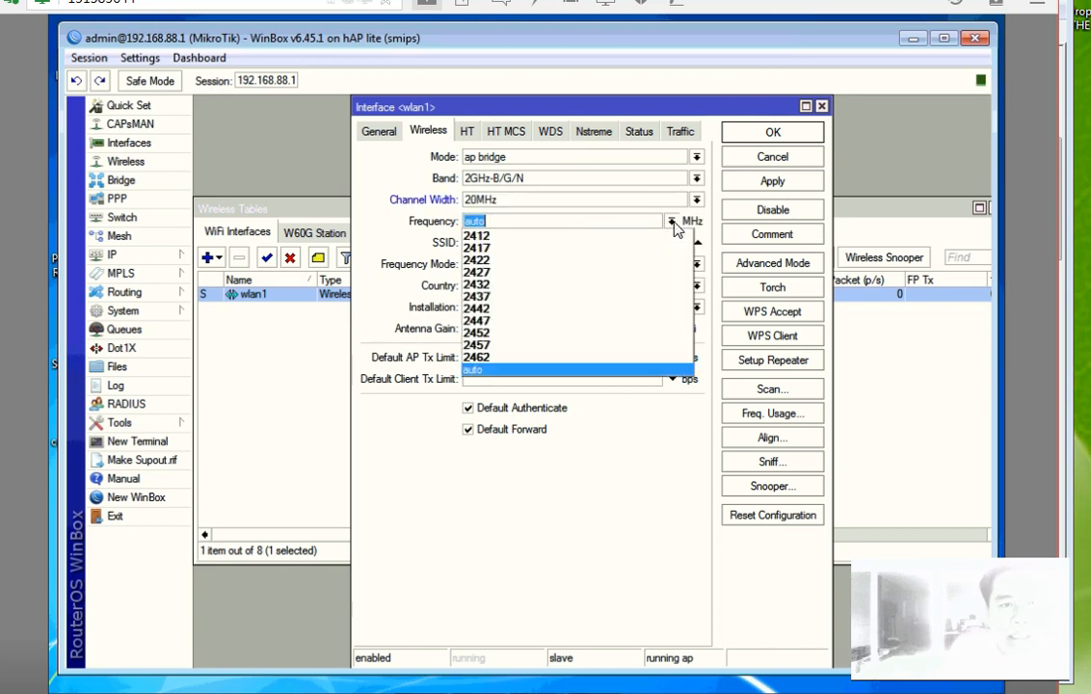
click(557, 244)
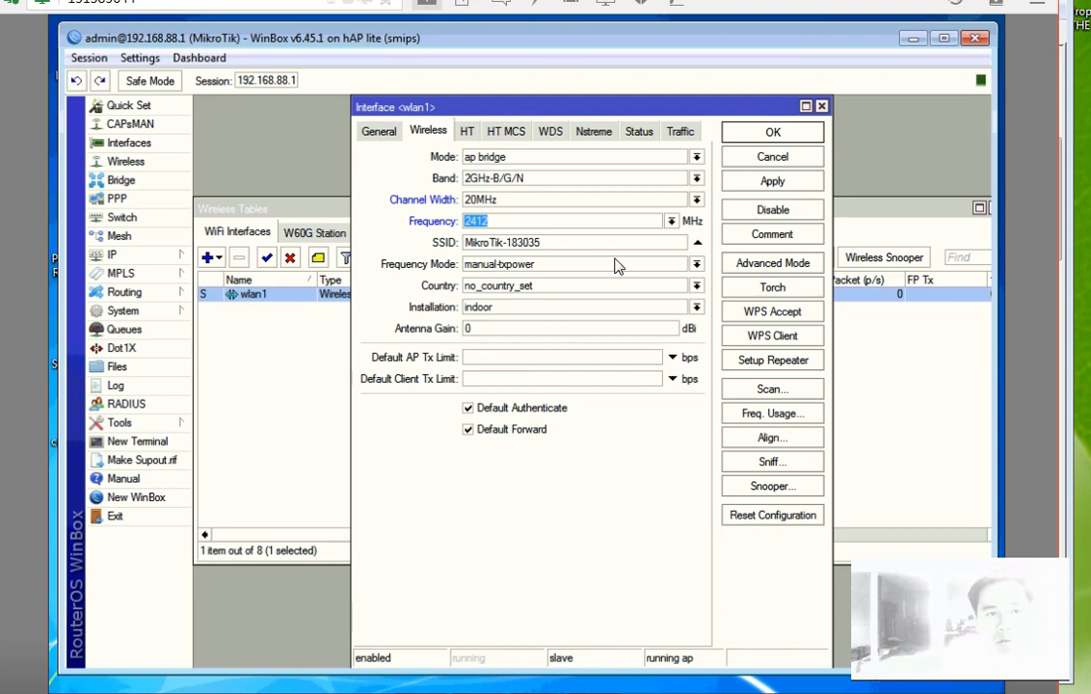
key(Tab)
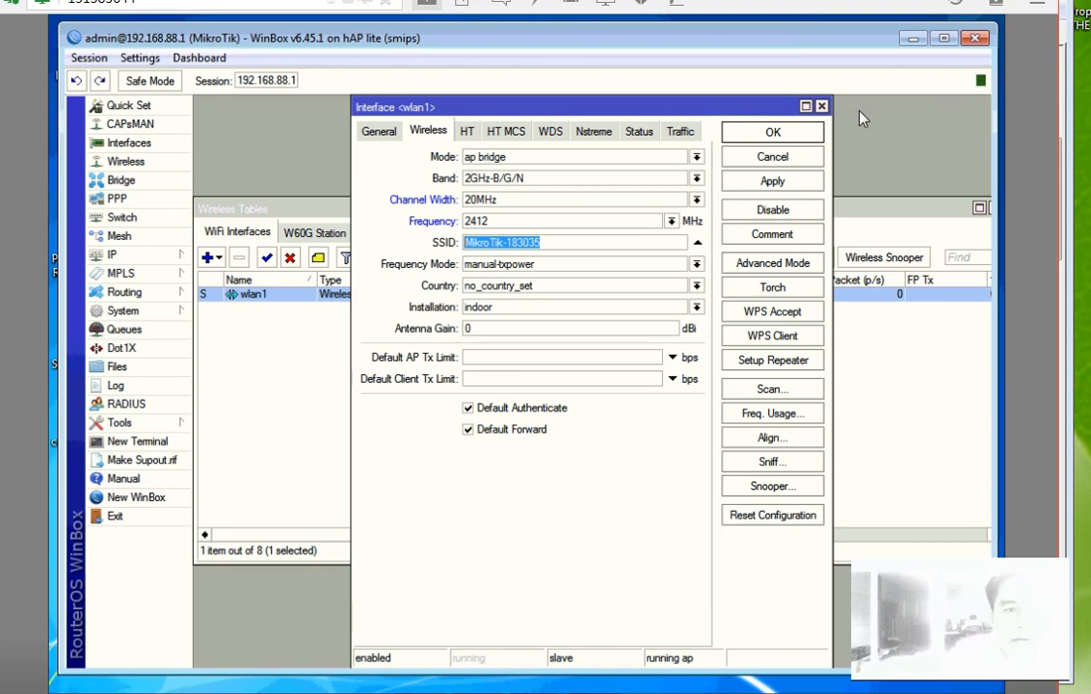
click(556, 244)
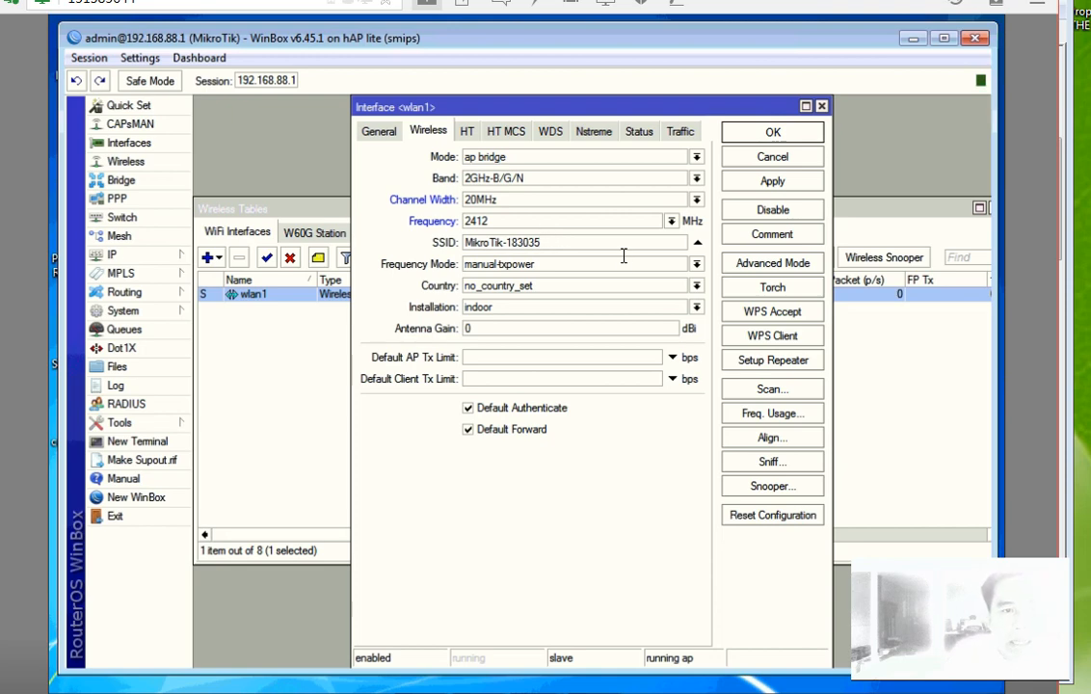
Step: Choose the country for wlan1, apply the wireless settings and close the interface
click(631, 286)
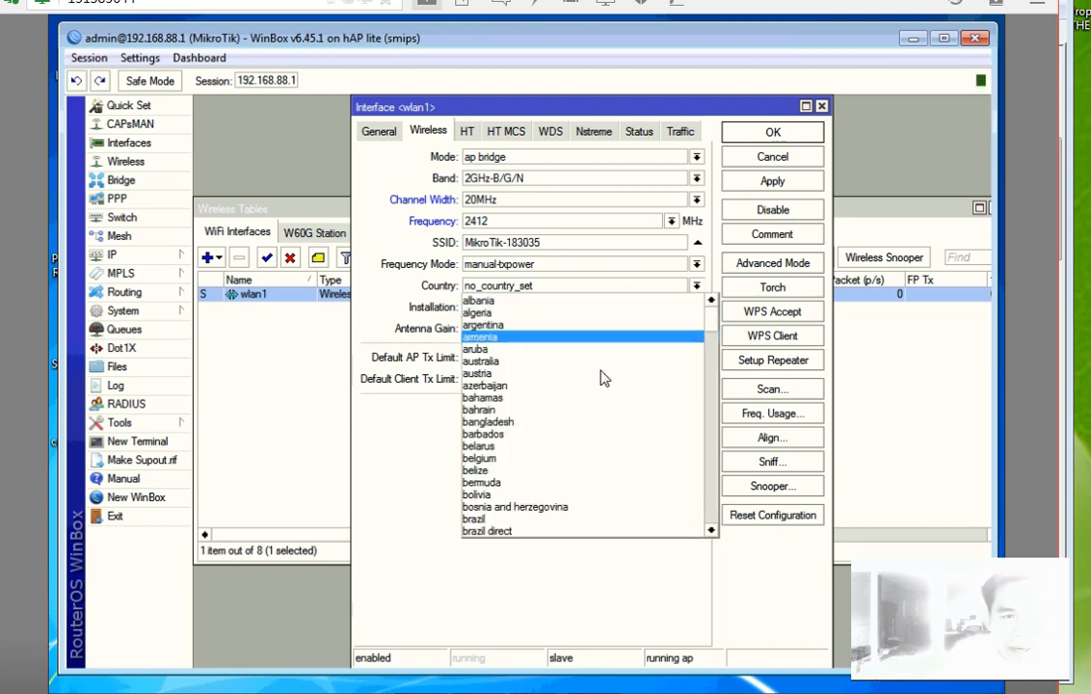
scroll(613, 378, down, 5)
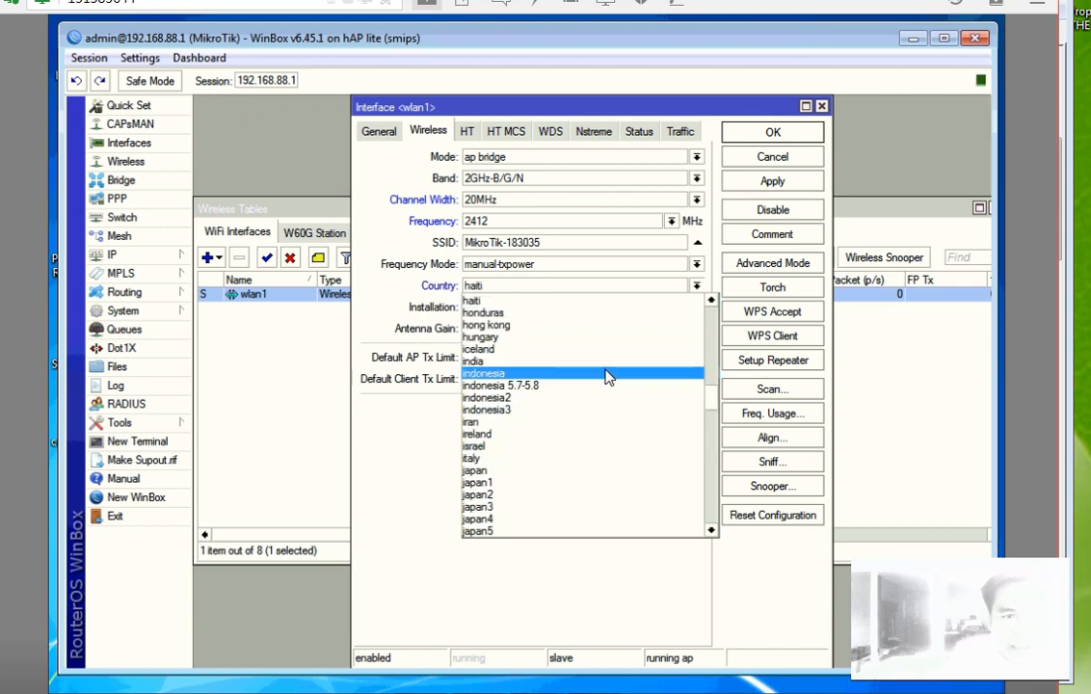
scroll(608, 372, down, 5)
scroll(536, 516, down, 3)
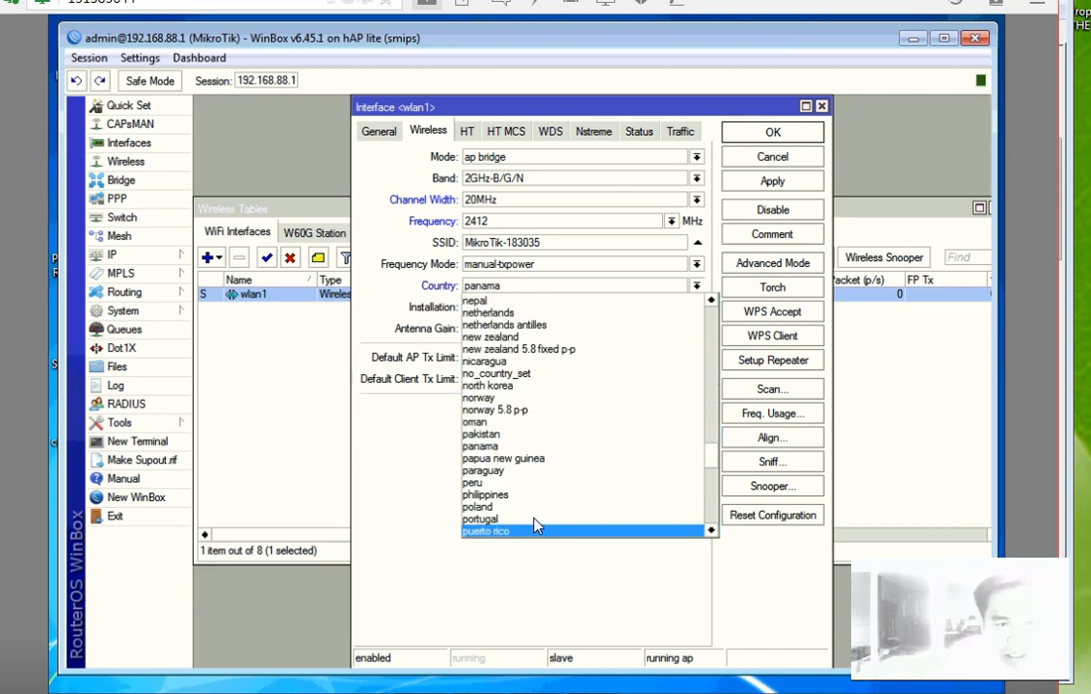
click(765, 182)
click(763, 136)
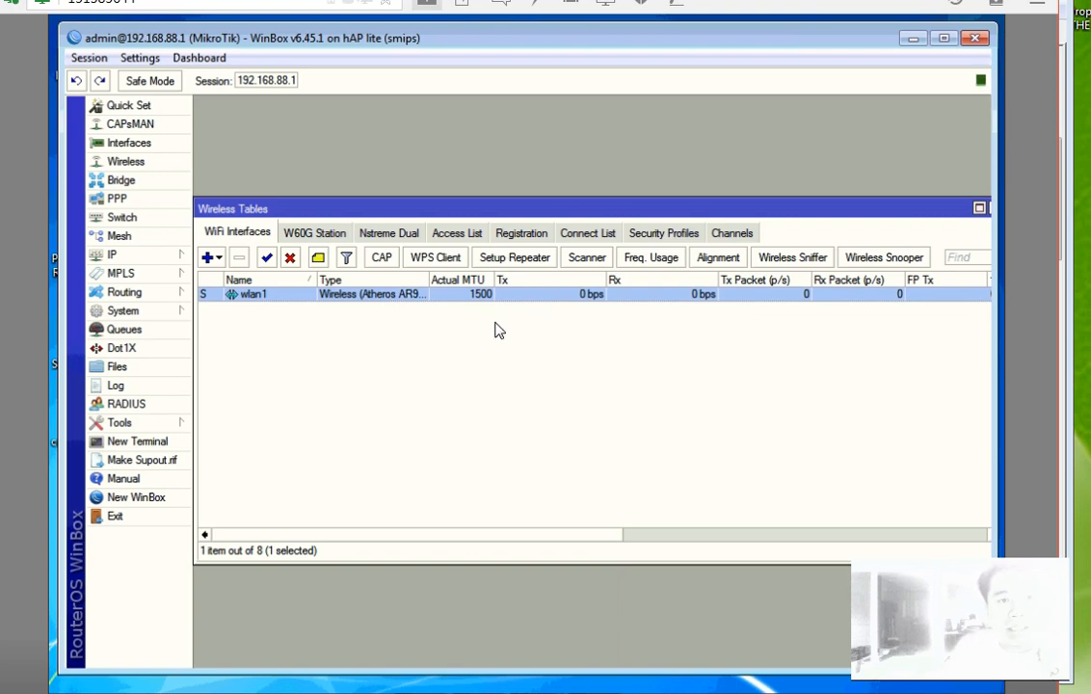
click(909, 40)
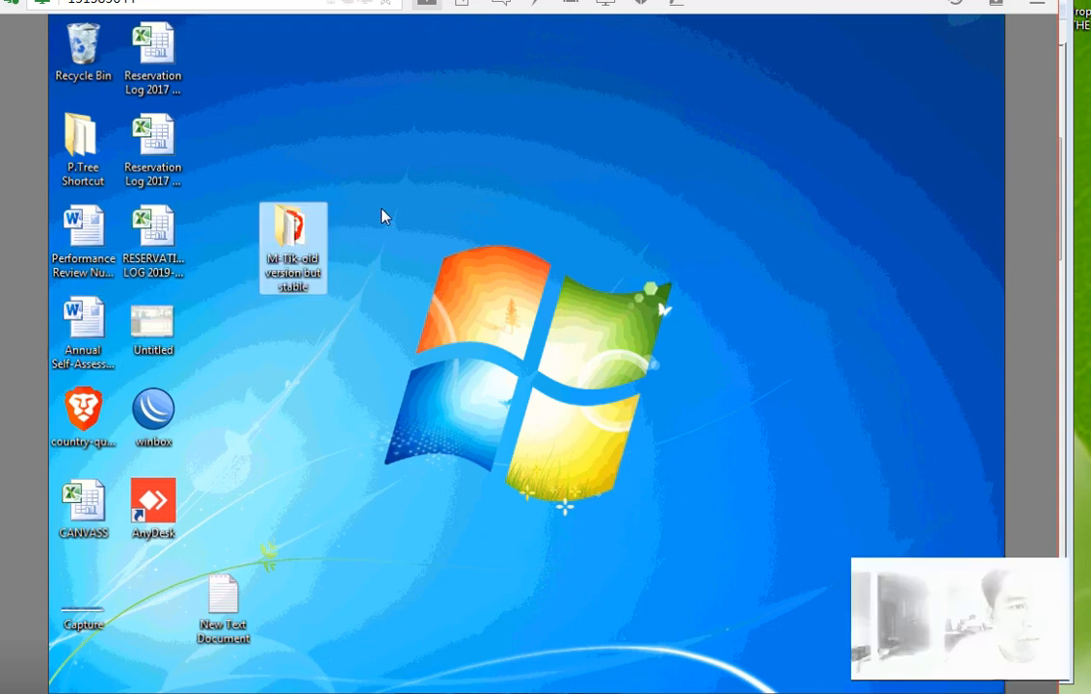
click(386, 273)
drag(407, 194, 234, 316)
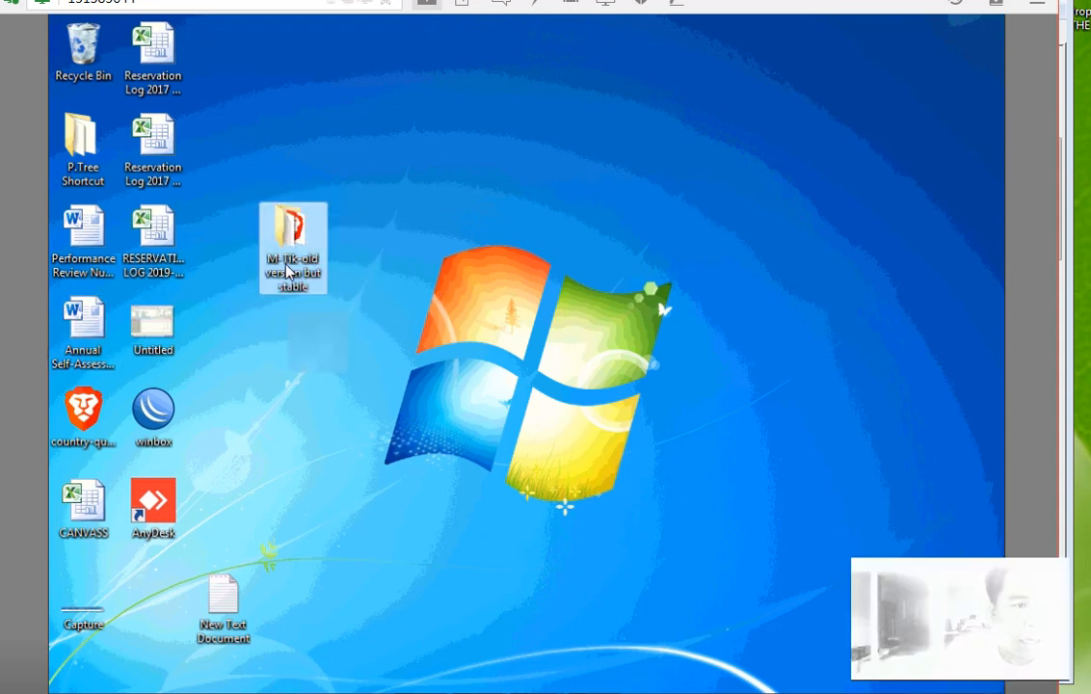
click(516, 347)
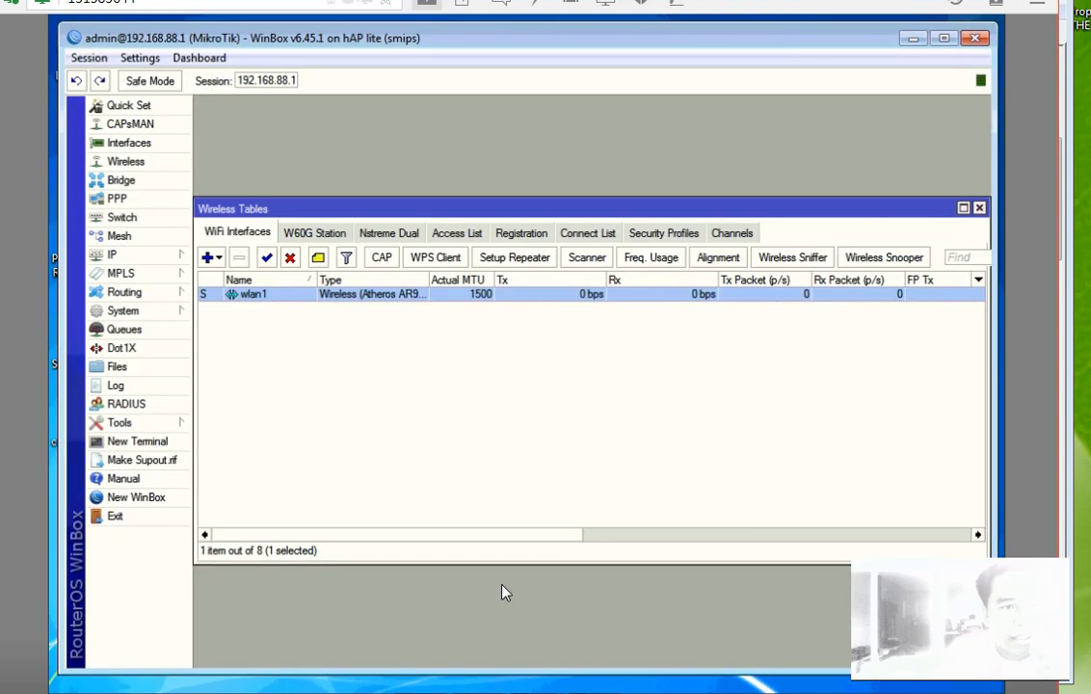
Step: Open the router's list of IP configuration options
click(134, 256)
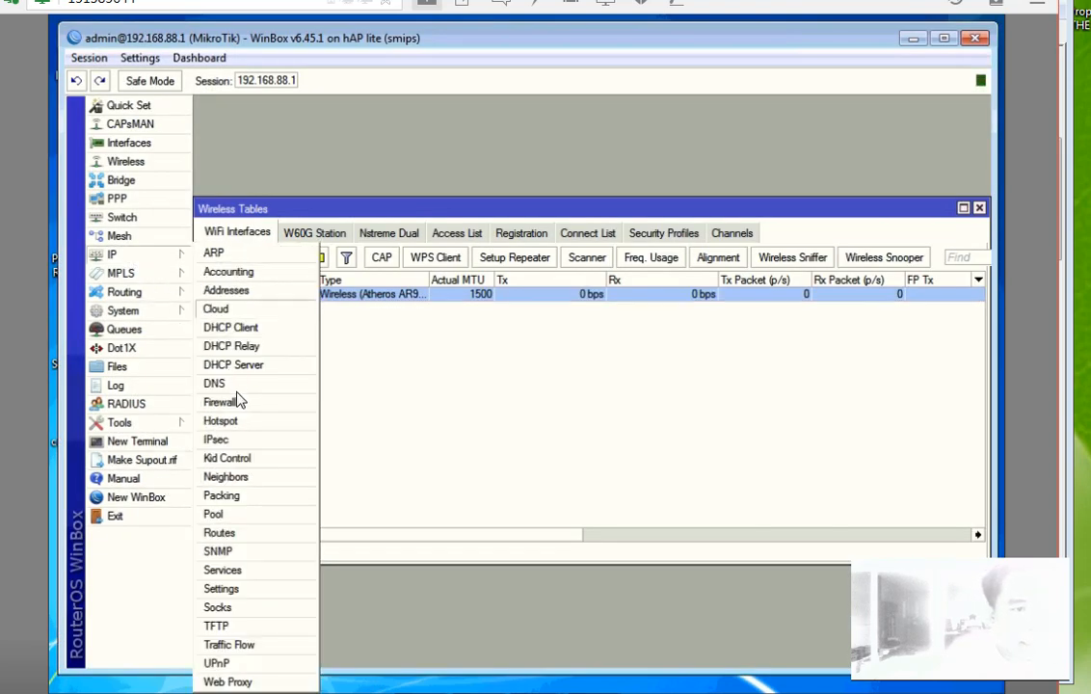
Step: Set the addresses per MAC of the hotspot1 server to 1
click(236, 424)
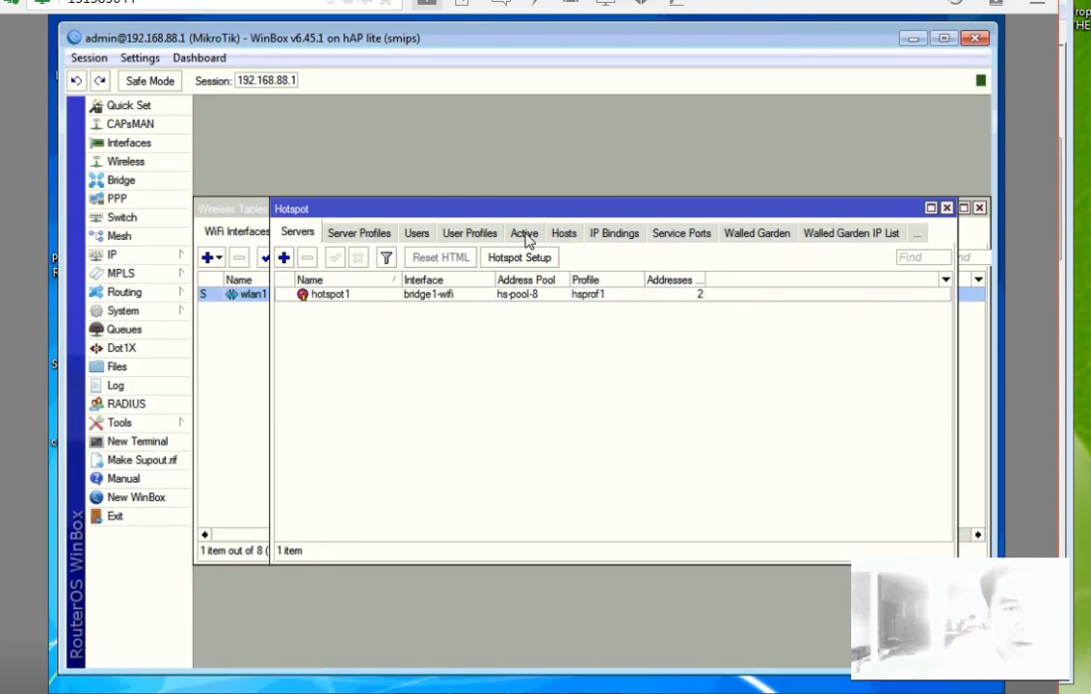
double_click(445, 300)
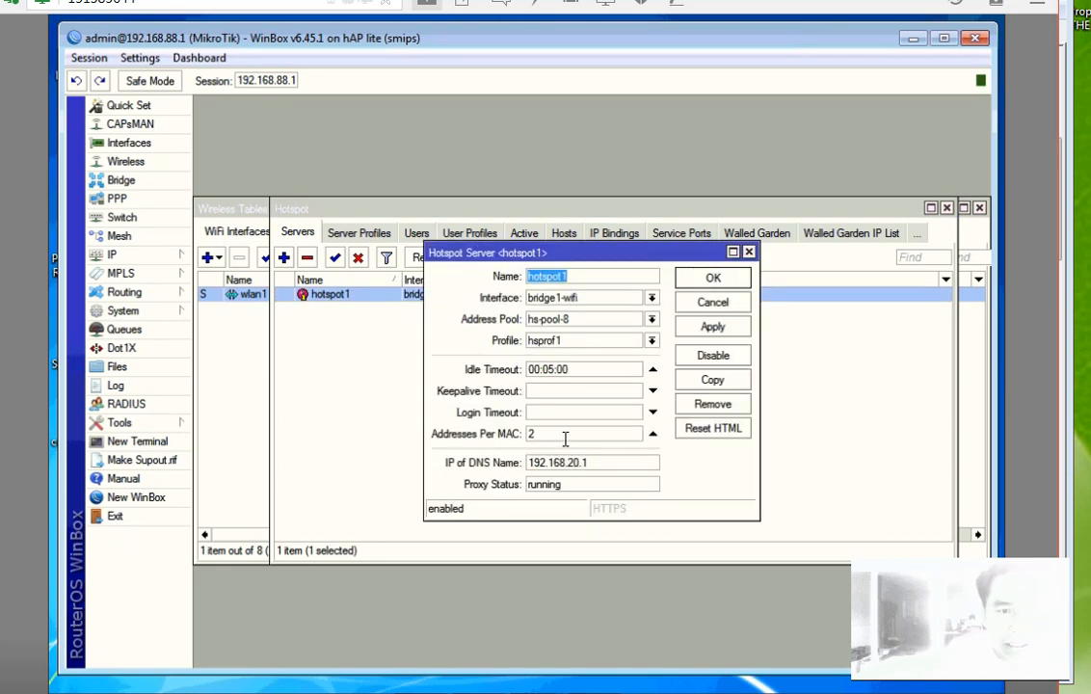
double_click(566, 433)
text(1)
click(713, 327)
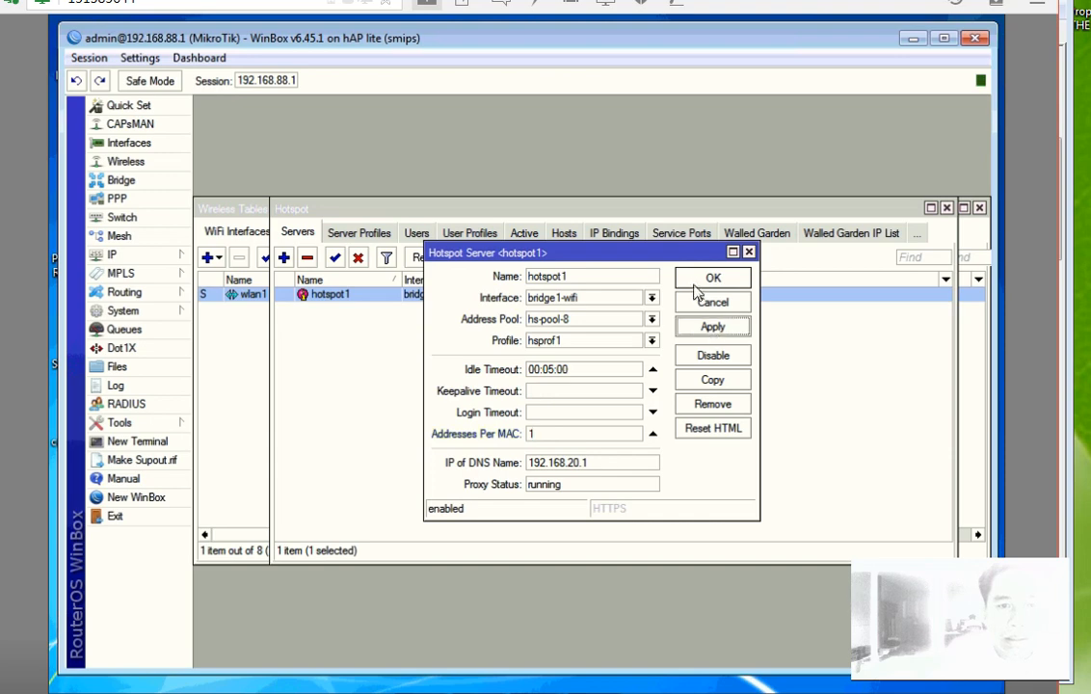
click(700, 283)
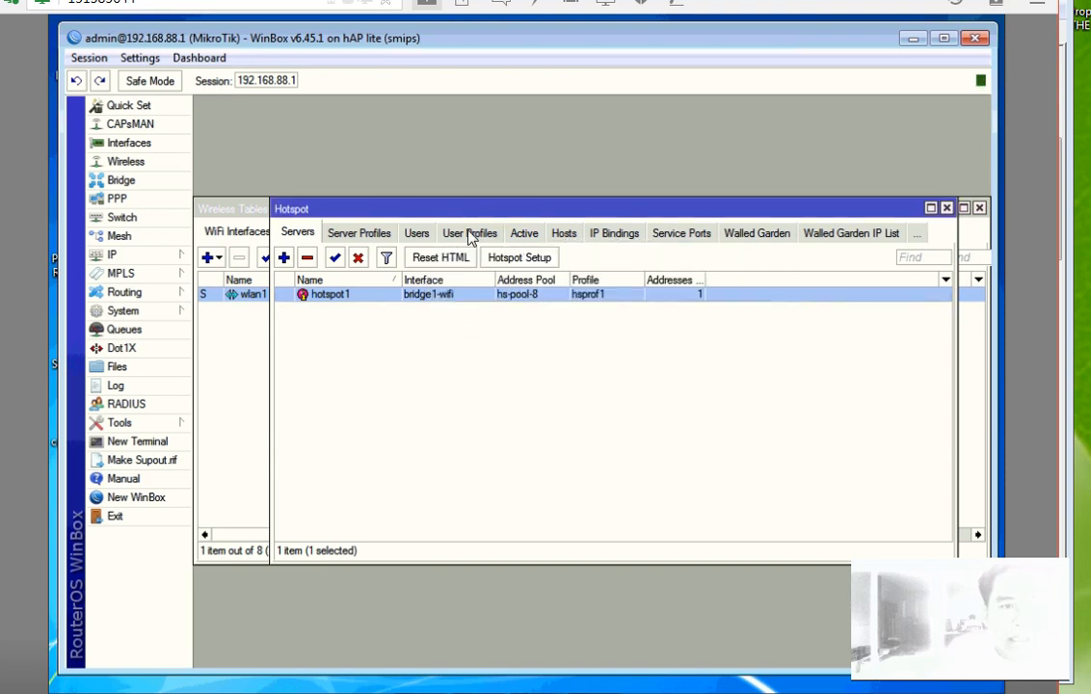
Step: Start a new hotspot user profile named "1 Hour" using the hs-pool-8 address pool
click(470, 234)
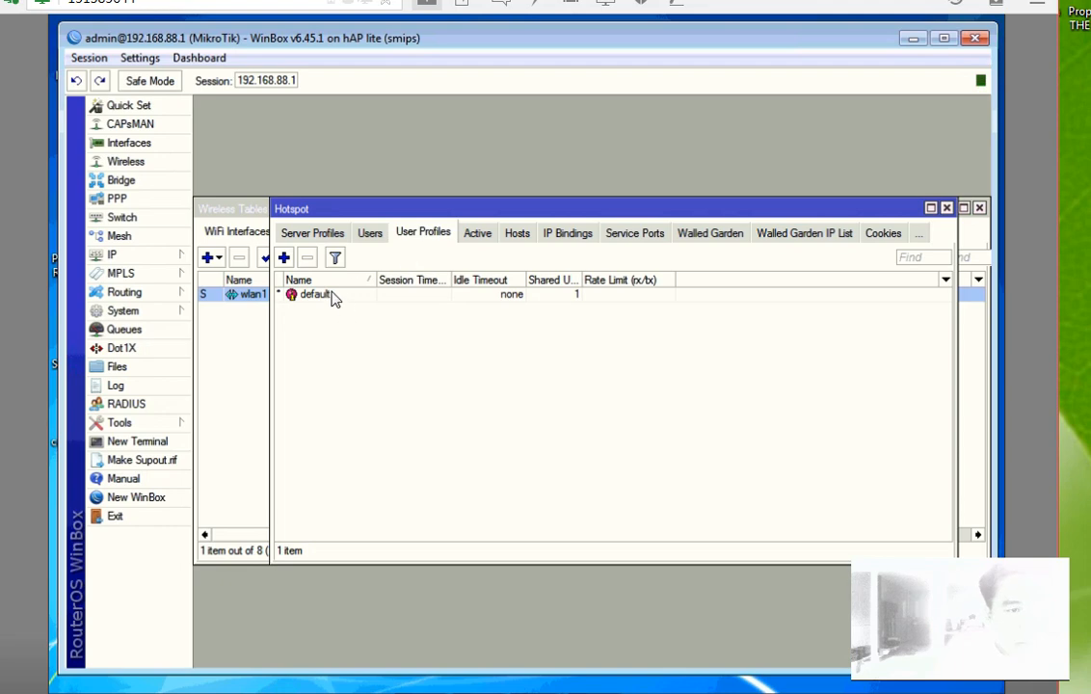
click(283, 257)
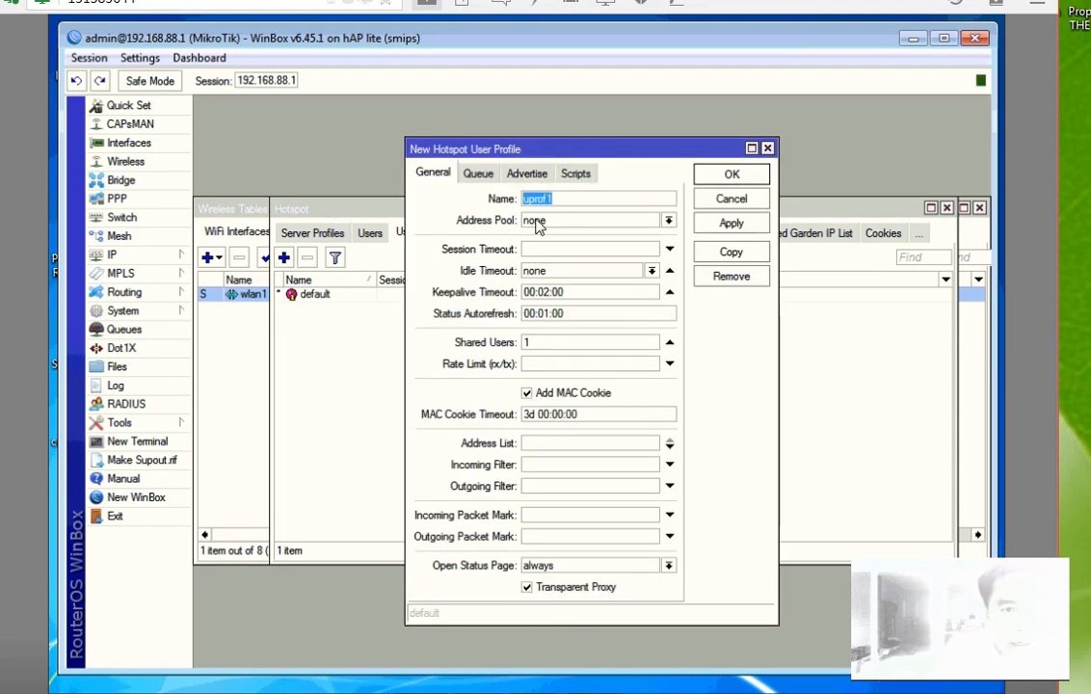
text(1 Hou)
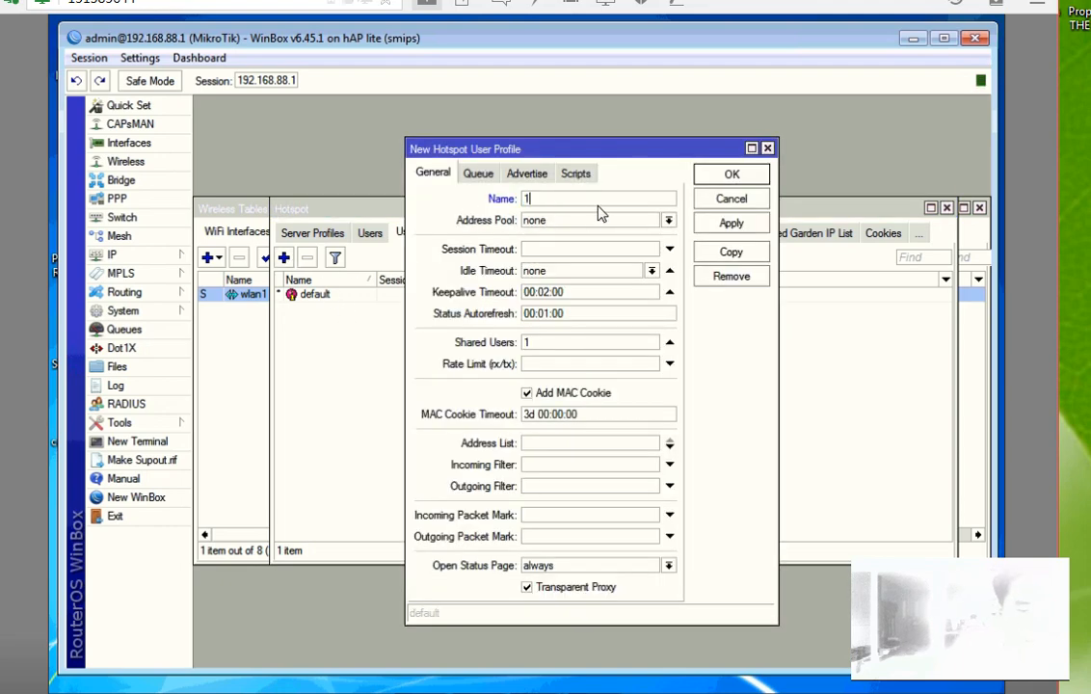
text(r)
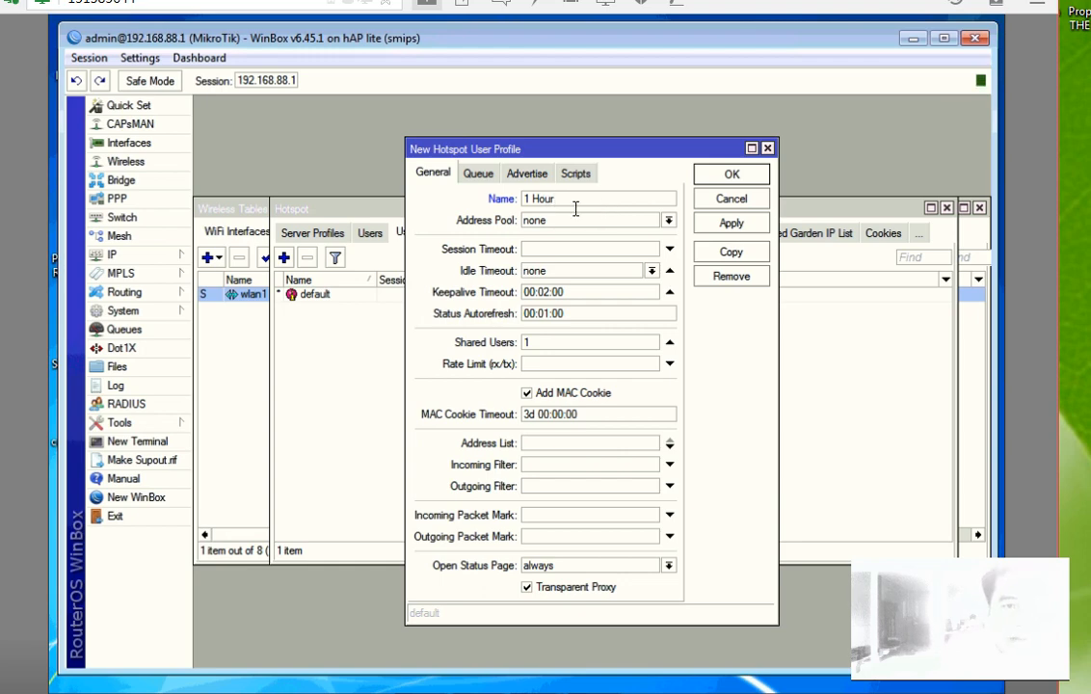
click(669, 221)
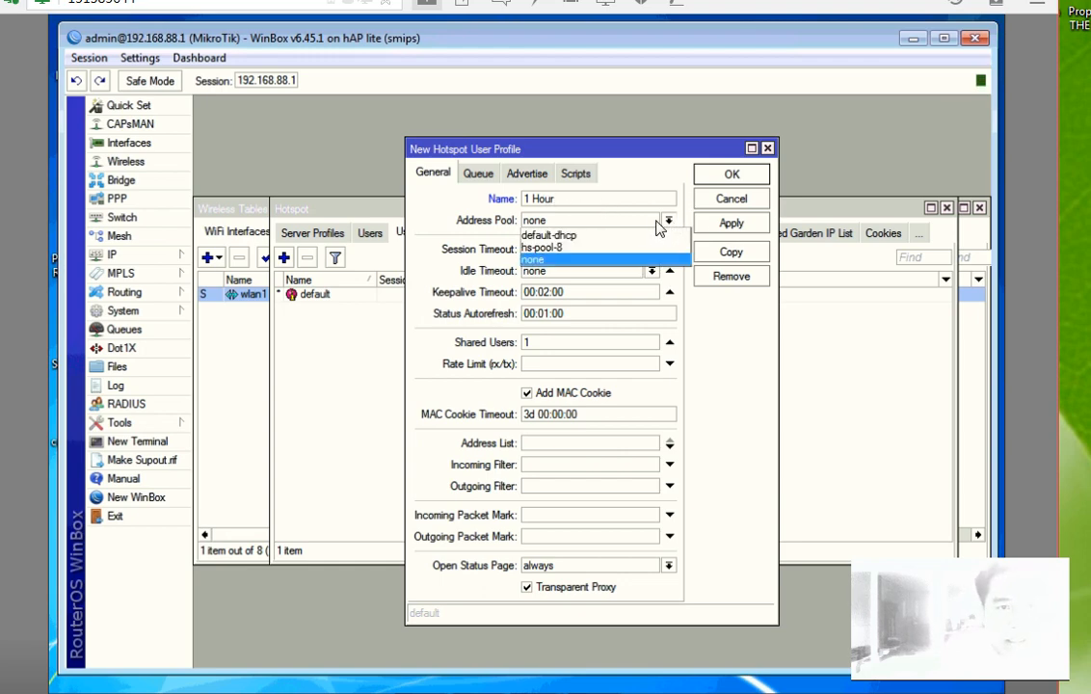
click(592, 248)
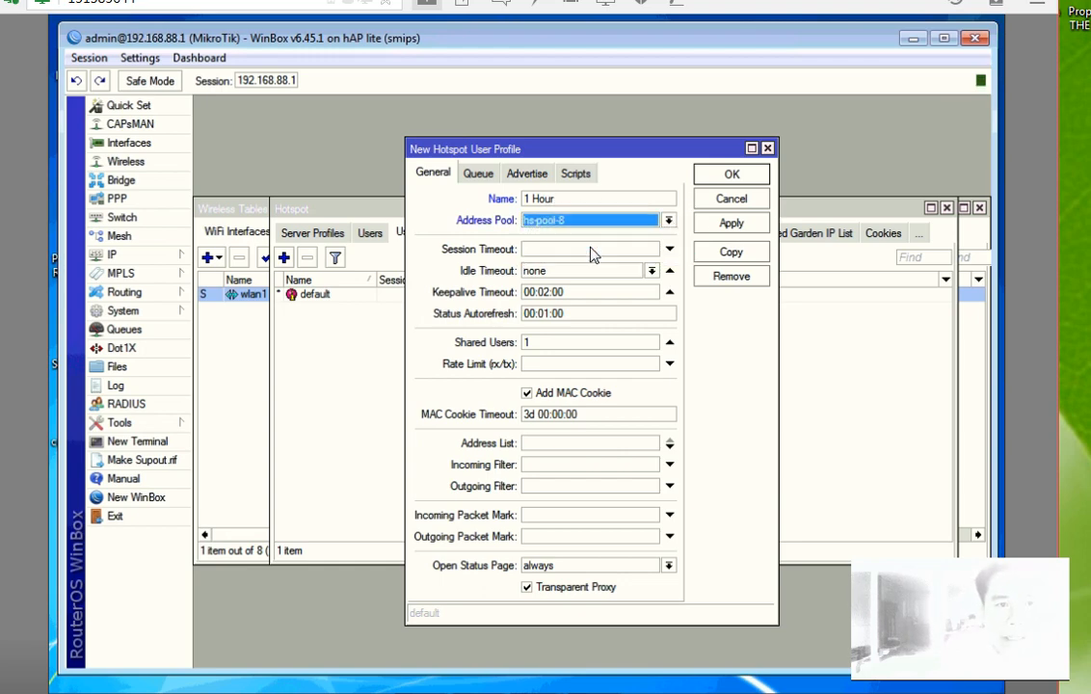
Step: Set the new user profile's session timeout to 01:00:00
click(563, 247)
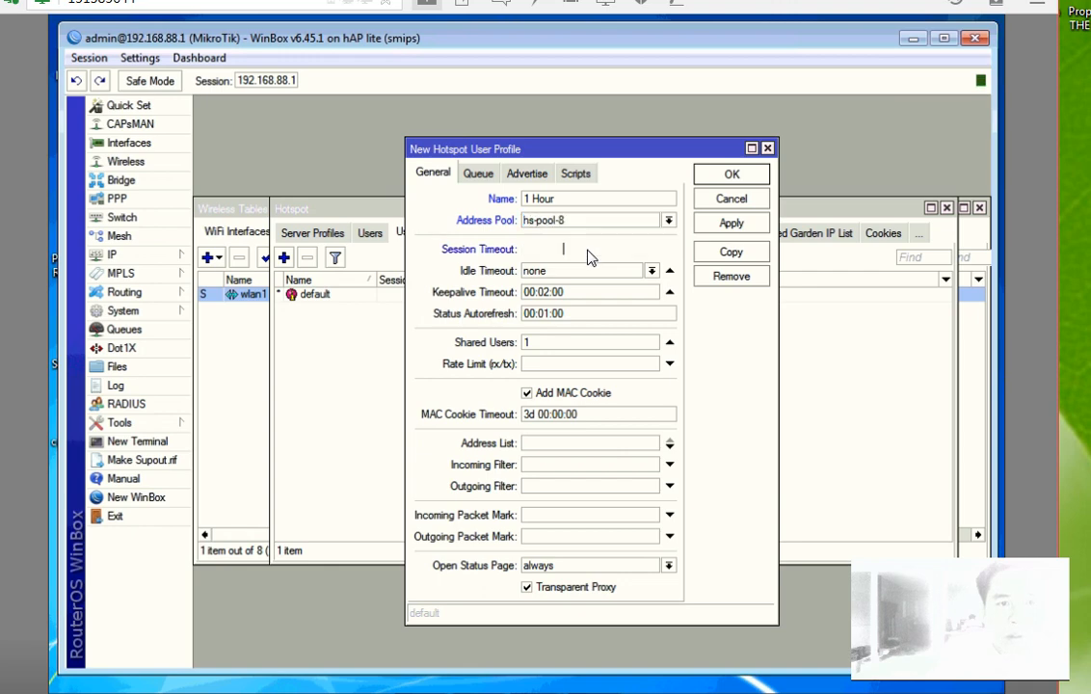
click(535, 250)
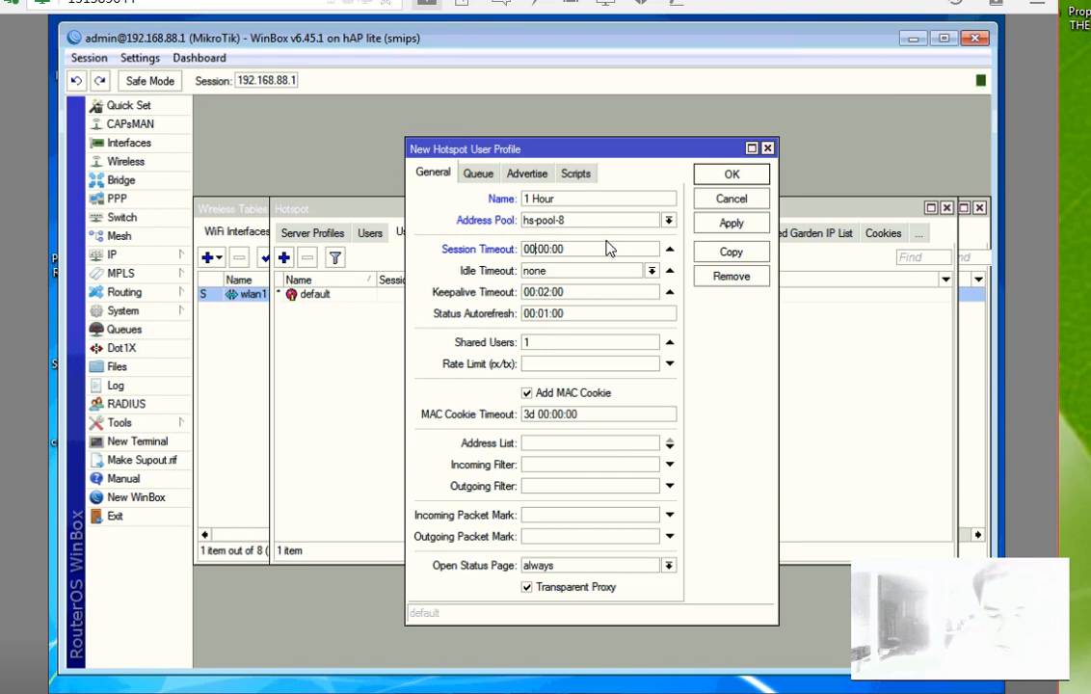
key(BackSpace)
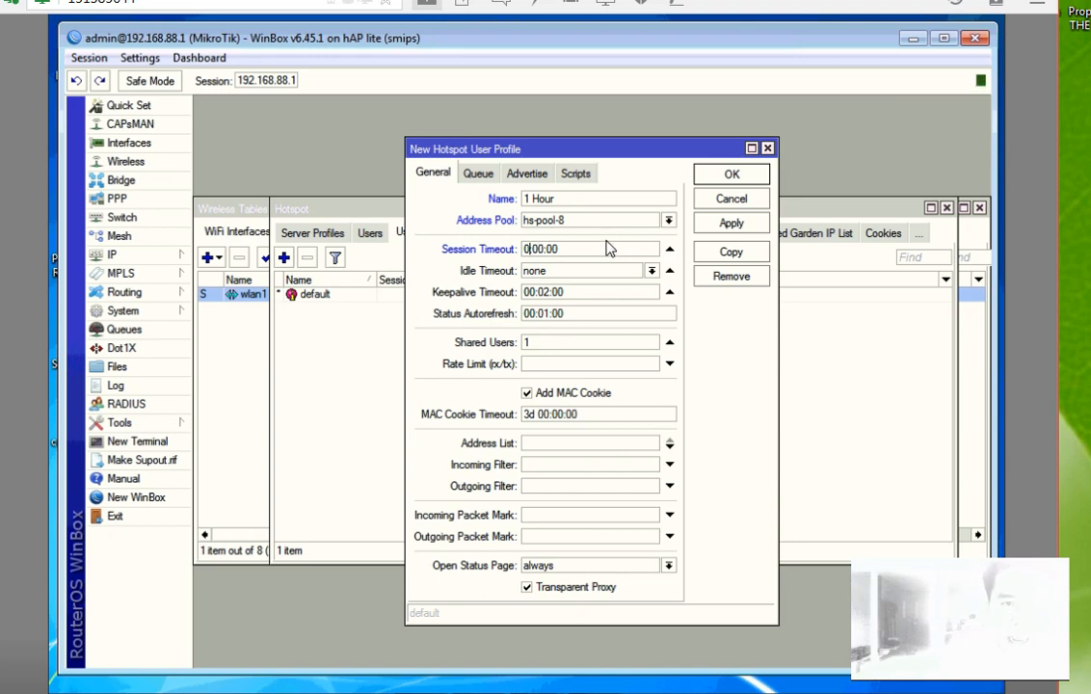
text(1)
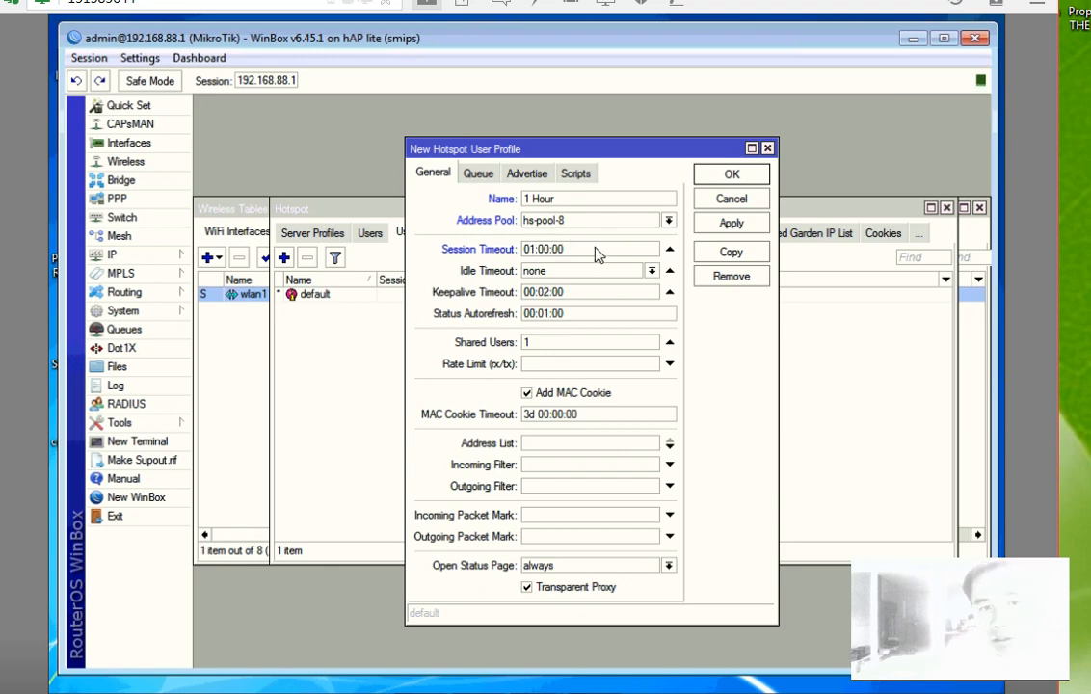
Step: Copy the 01:00:00 session timeout into the profile's idle timeout and keepalive timeout
drag(592, 248, 465, 253)
key(ctrl+c)
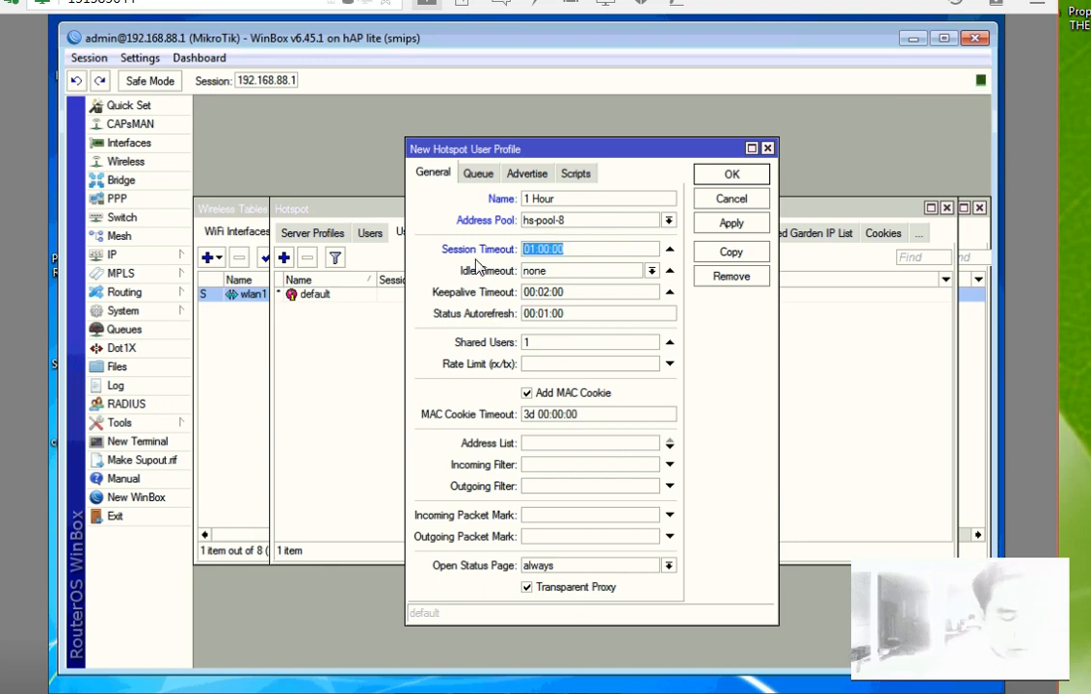
key(Tab)
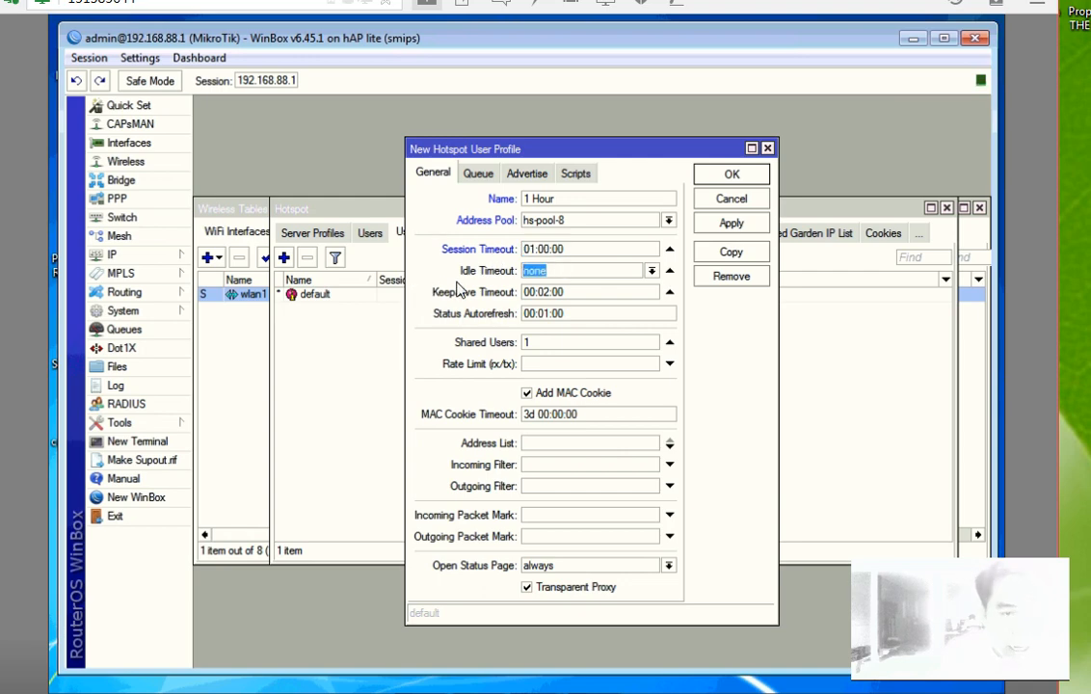
key(ctrl+v)
drag(566, 297, 409, 289)
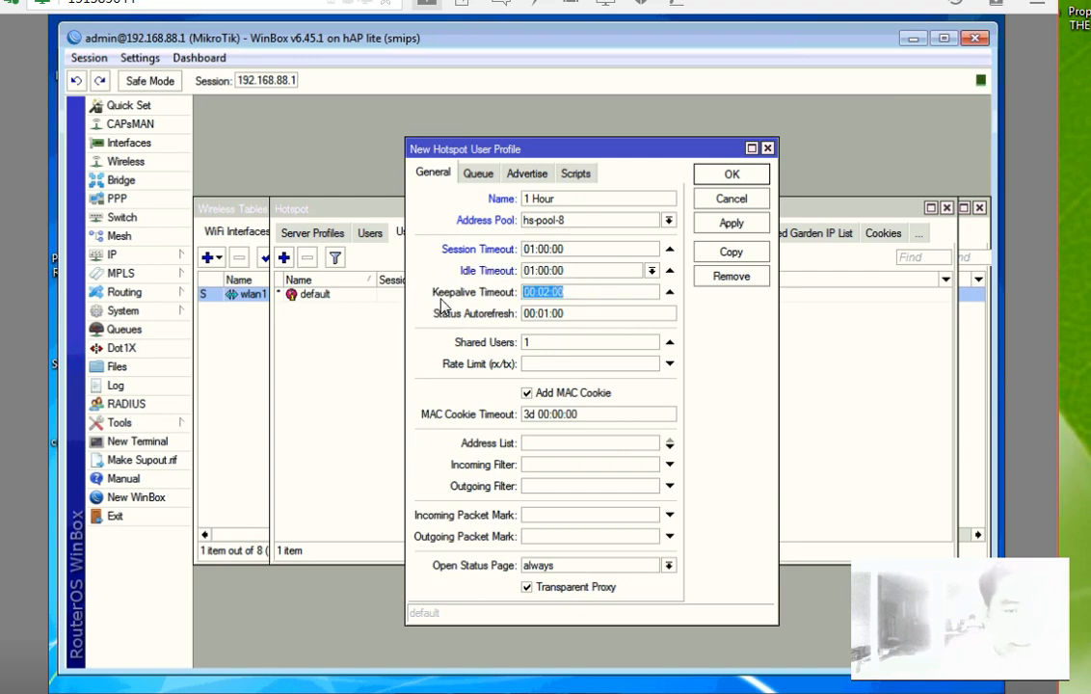
key(ctrl+v)
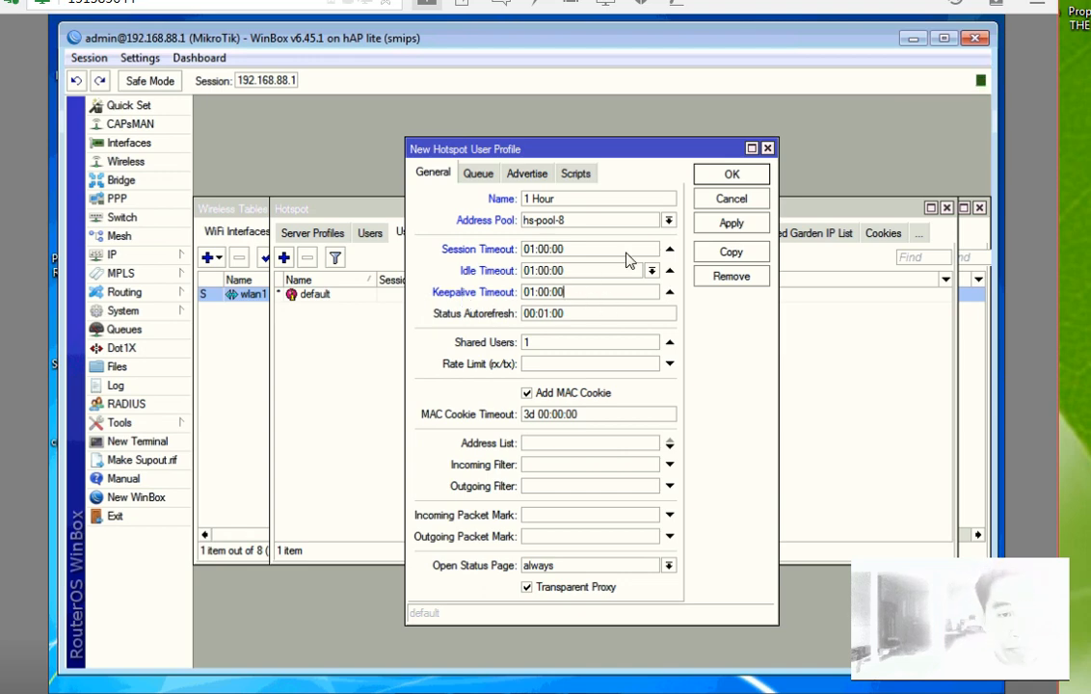
click(669, 249)
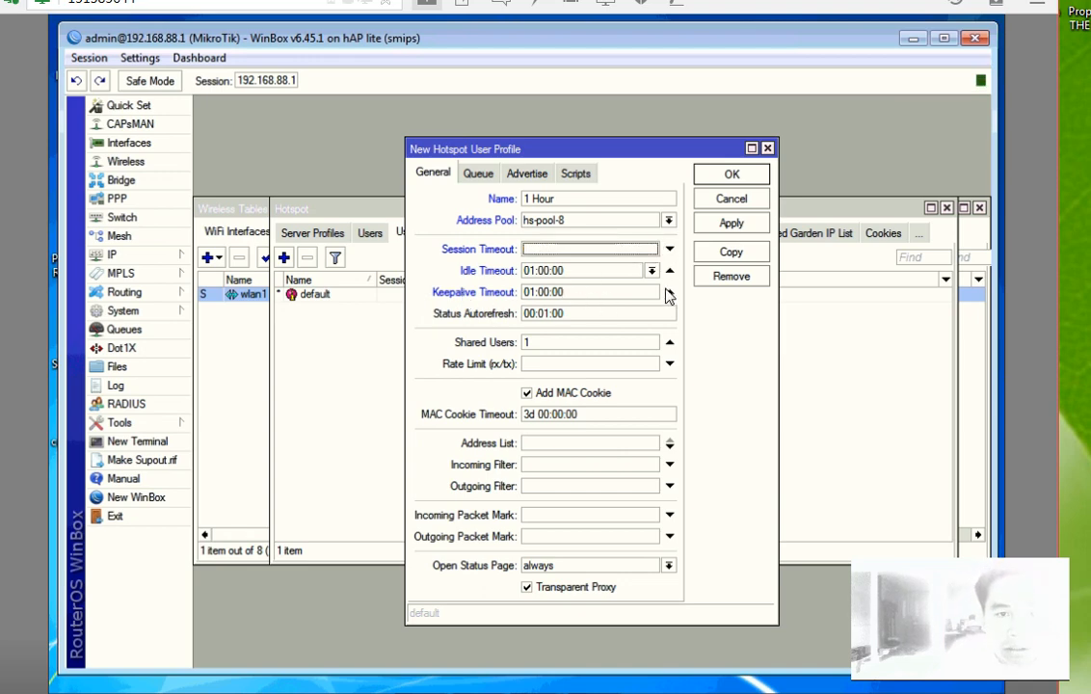
click(670, 292)
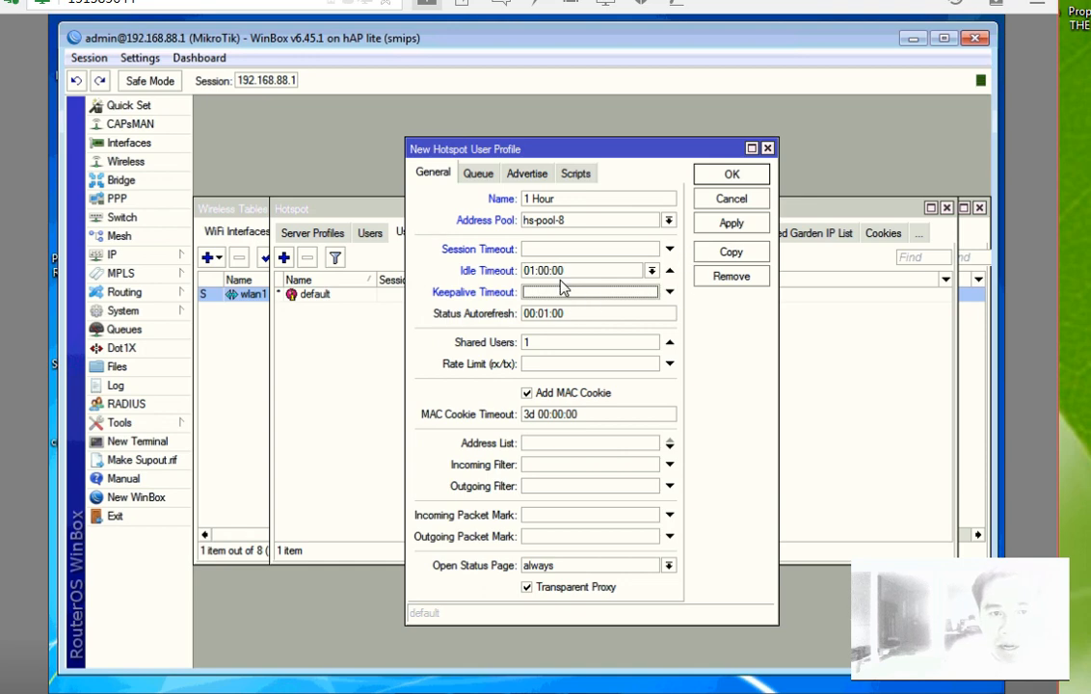
click(670, 248)
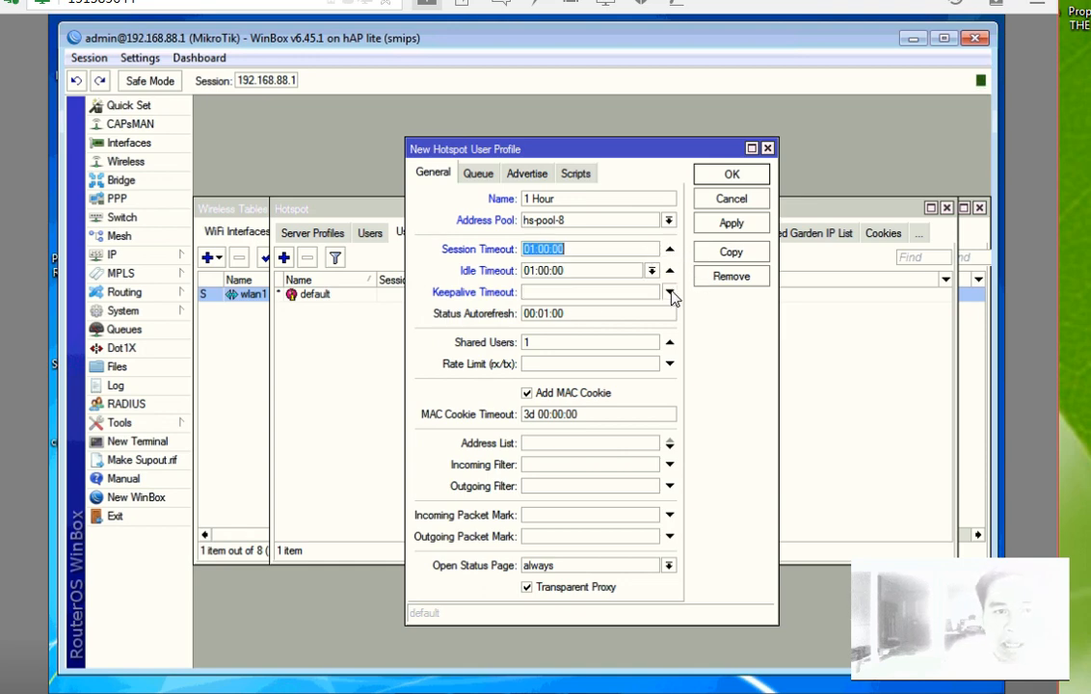
click(670, 293)
Step: Set the profile's MAC cookie timeout to 01:00:00 by copying the keepalive timeout
key(ctrl+c)
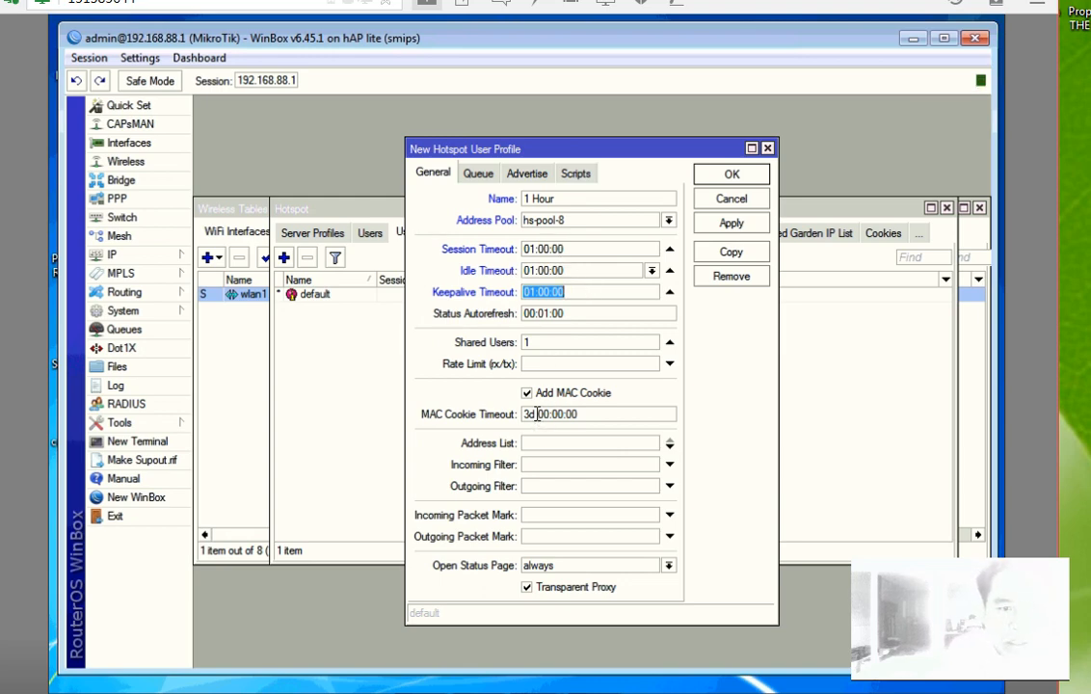
drag(601, 414, 456, 421)
key(ctrl+v)
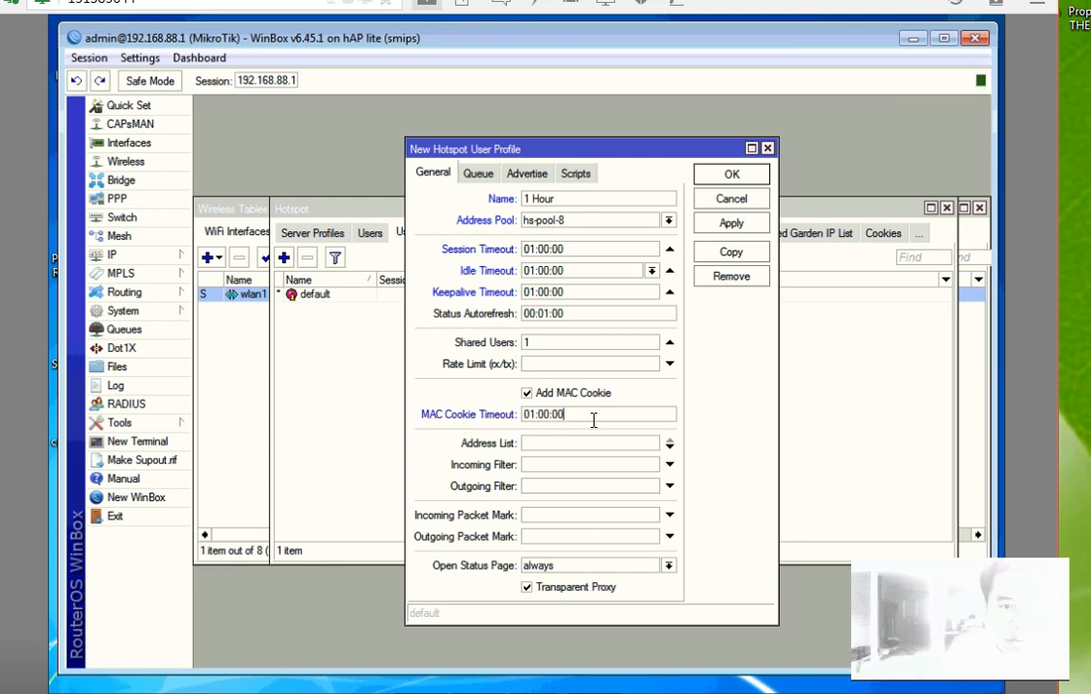
Step: Disable Transparent Proxy for the 1 Hour profile, apply it, and bring up its scripts
click(527, 587)
click(527, 587)
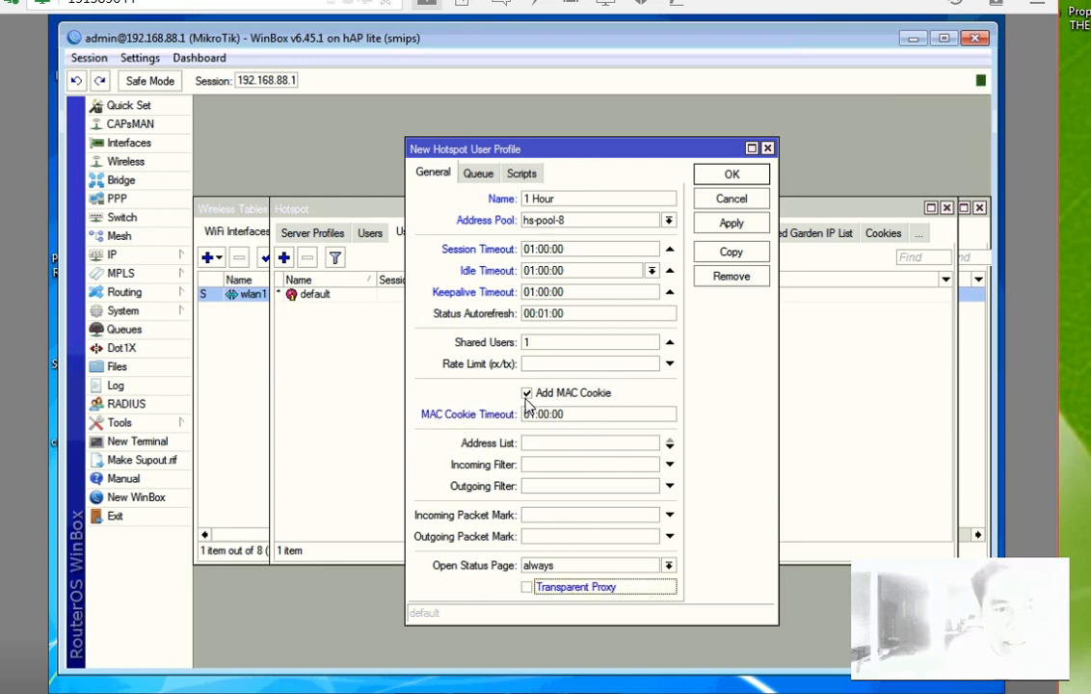
click(730, 223)
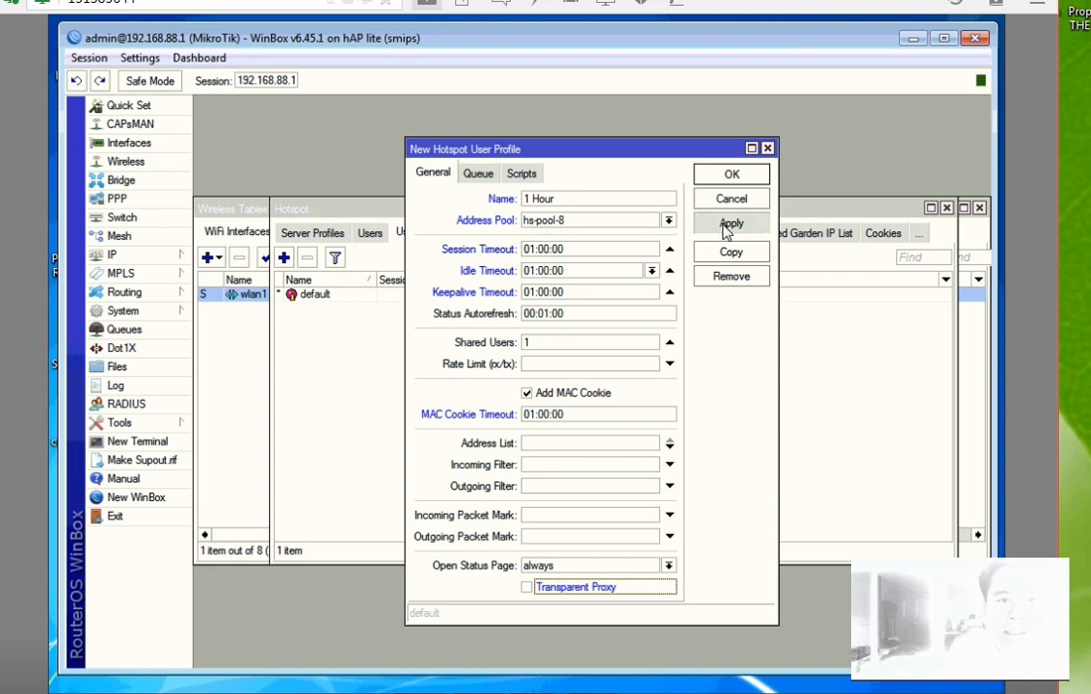
click(522, 173)
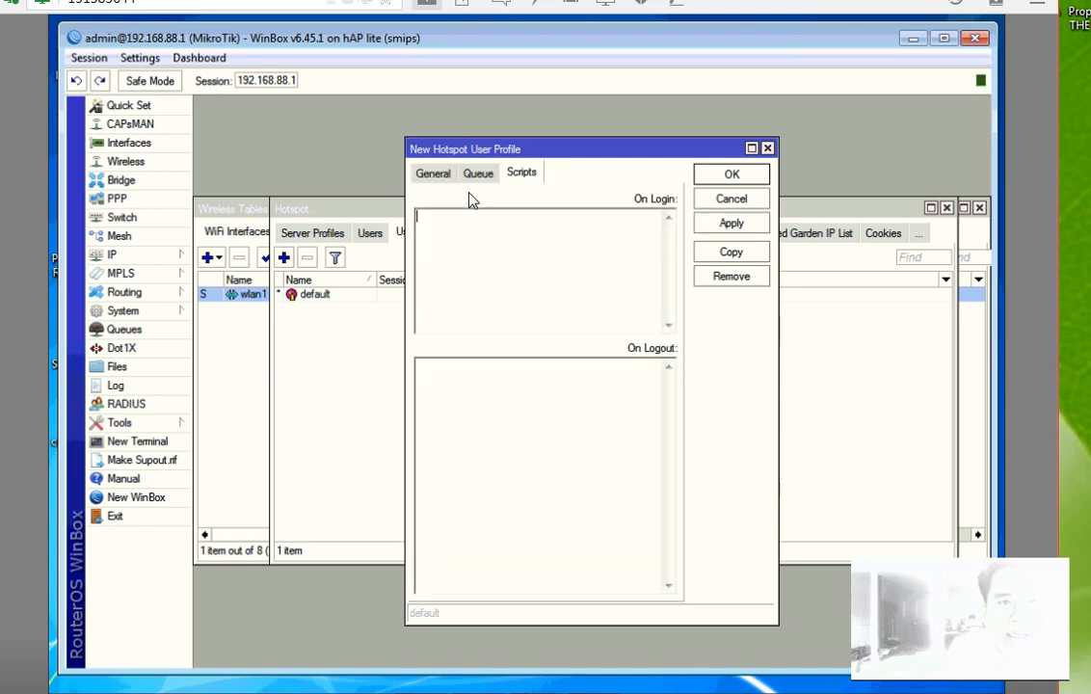
right_click(489, 252)
click(529, 321)
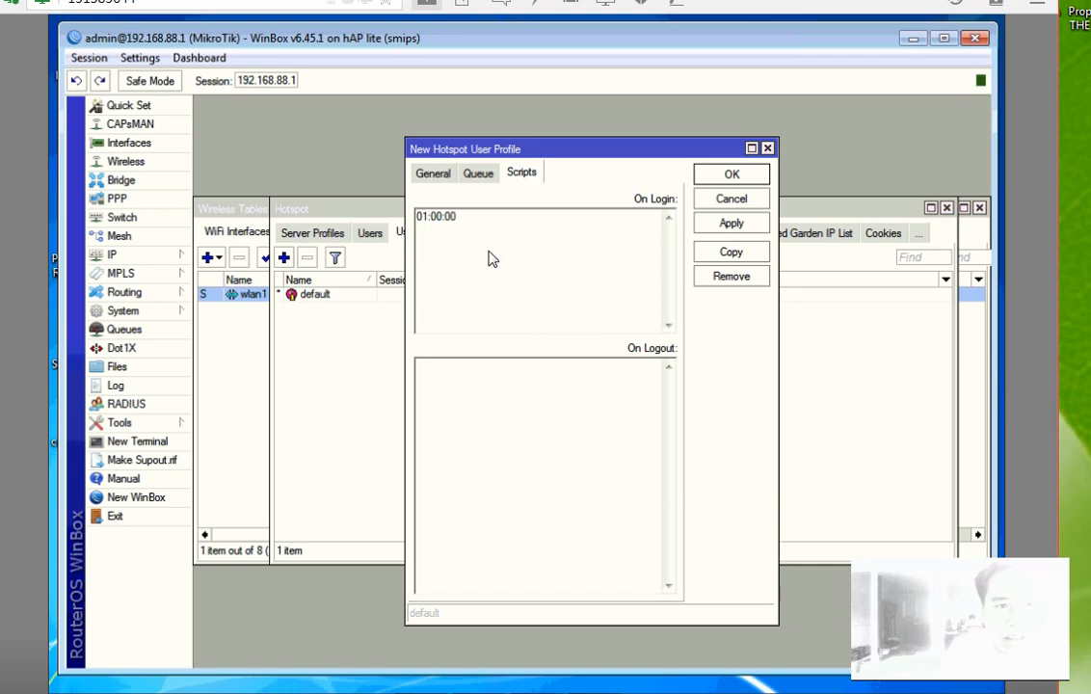
drag(416, 216, 420, 244)
key(BackSpace)
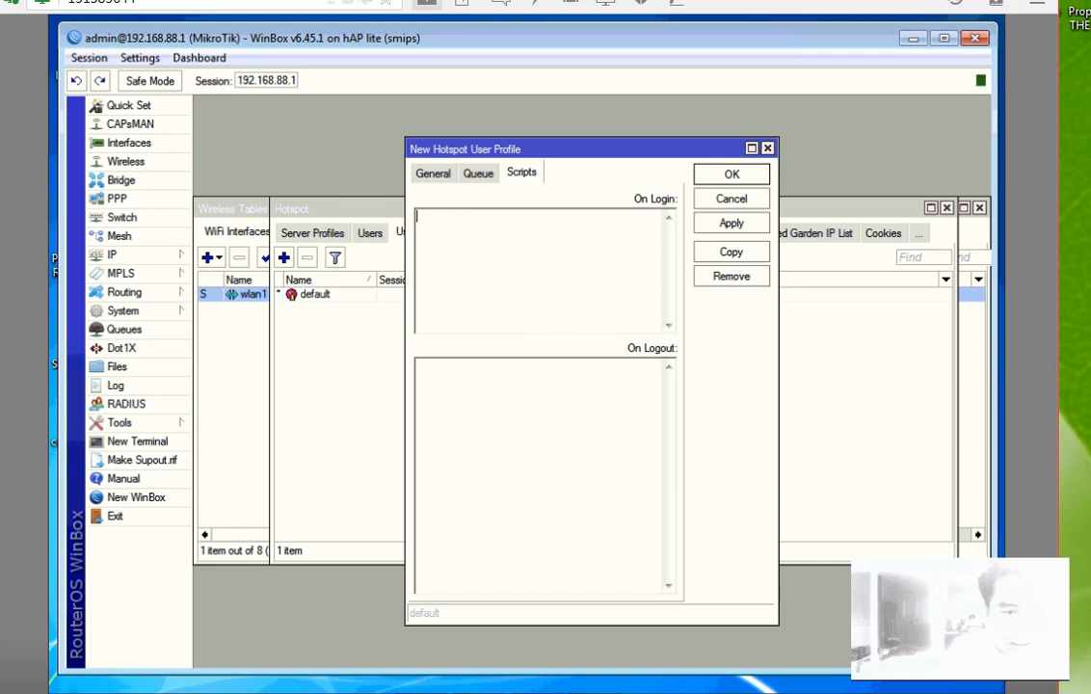
Step: Copy the entire login script from the New Text Document (3) Notepad file into the profile's On Login script
mouse_move(479, 689)
click(434, 691)
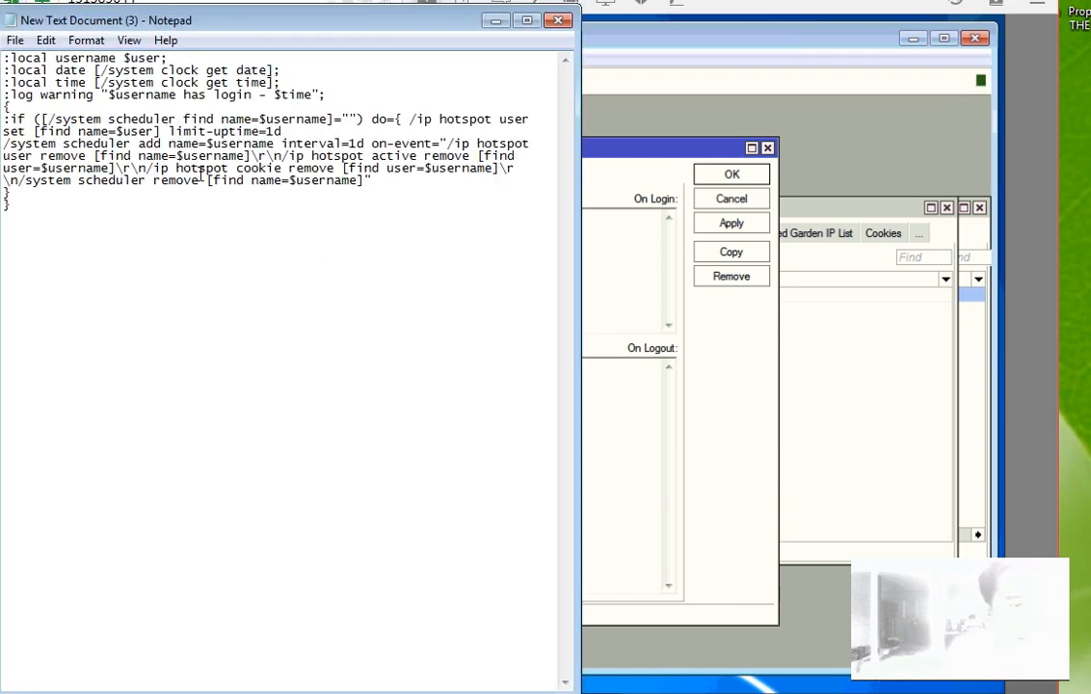
key(ctrl+a)
right_click(161, 118)
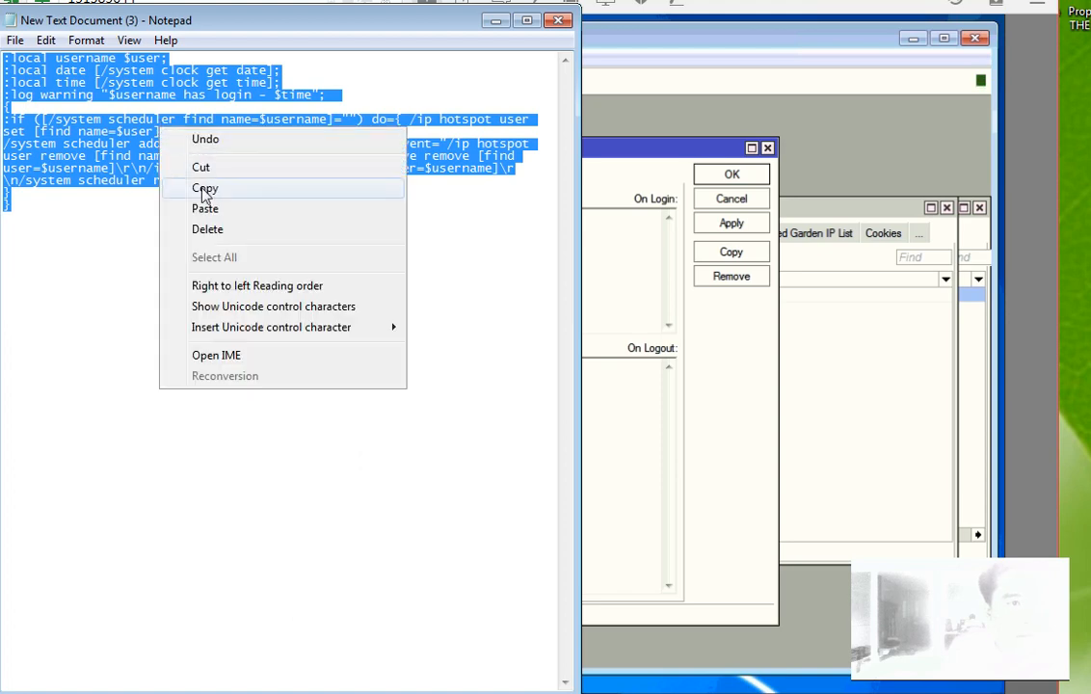
click(200, 187)
click(493, 21)
right_click(486, 234)
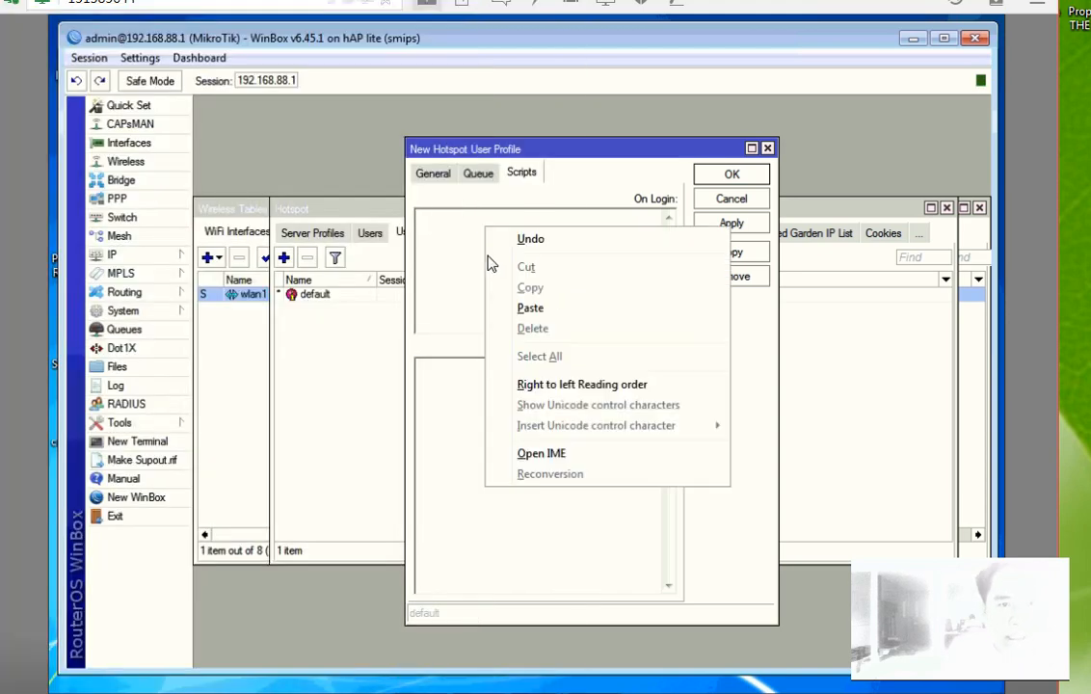
click(530, 308)
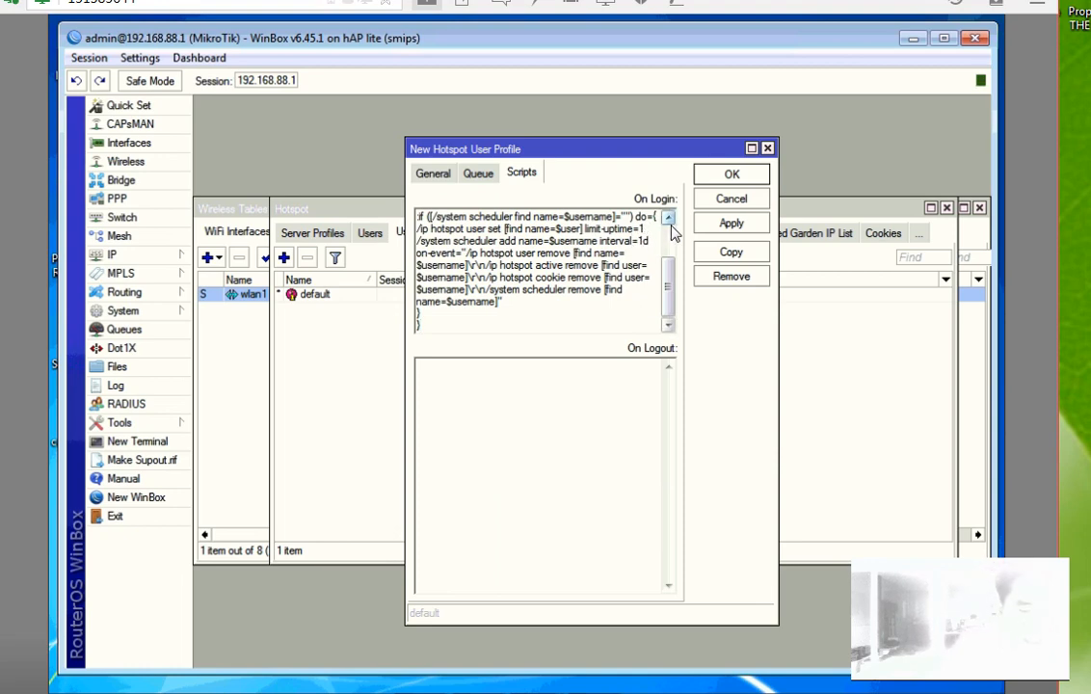
Step: Change the On Login script's limit-uptime and scheduler interval to 1h and apply the profile
text(hed)
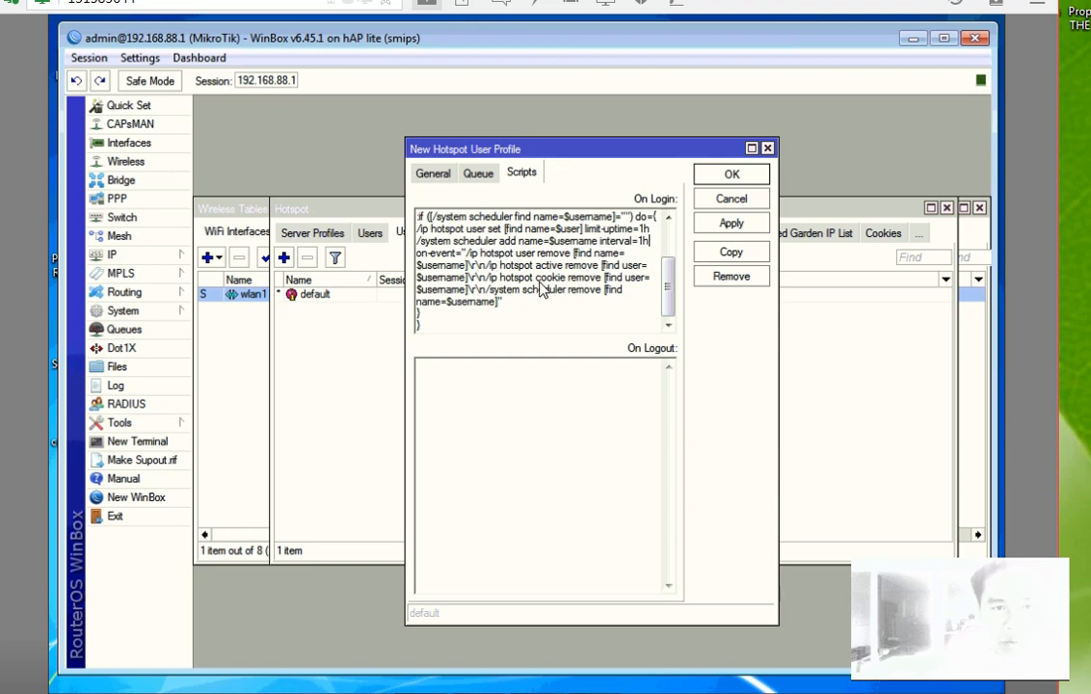
click(651, 241)
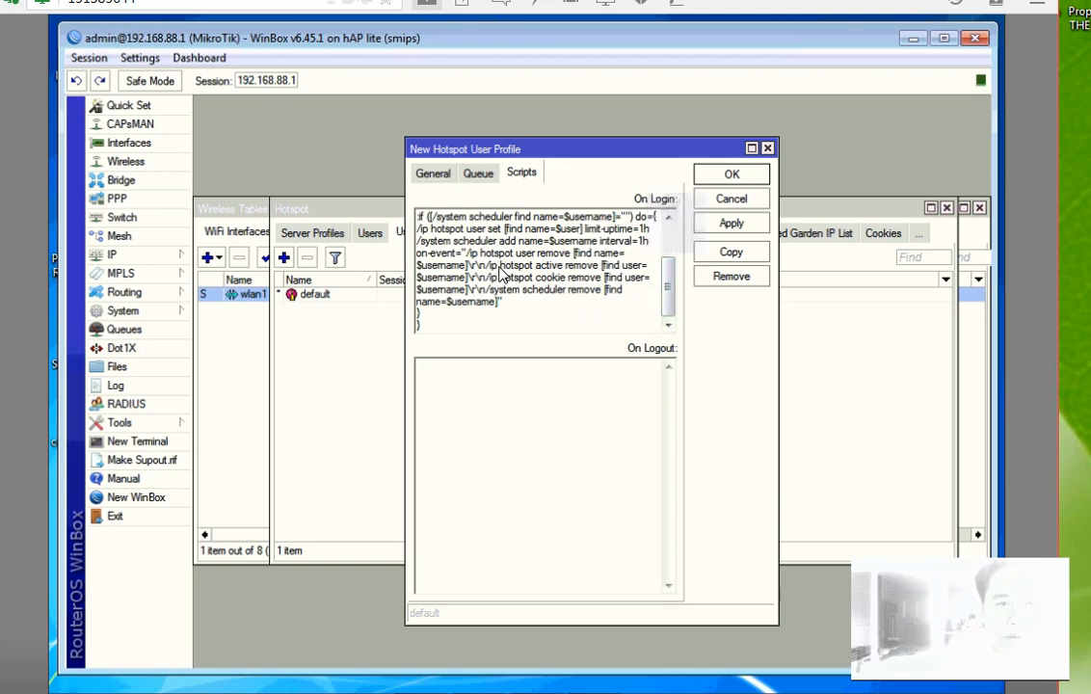
click(732, 225)
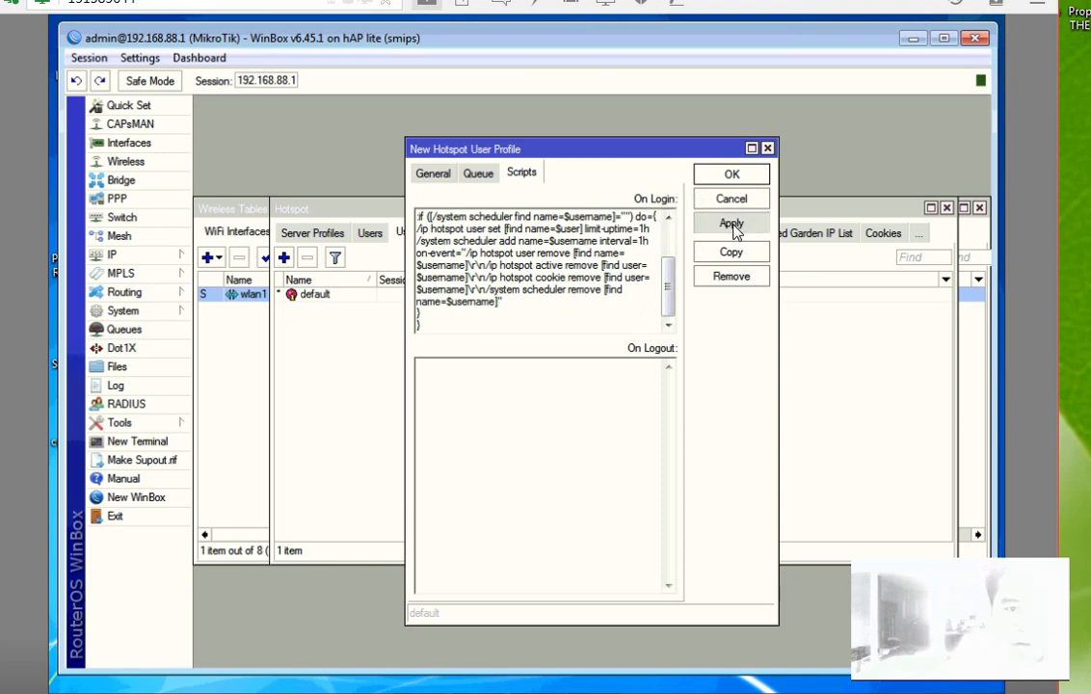
Step: Apply the 1 Hour user profile, then duplicate it as a new profile named "2 Hour"
click(732, 225)
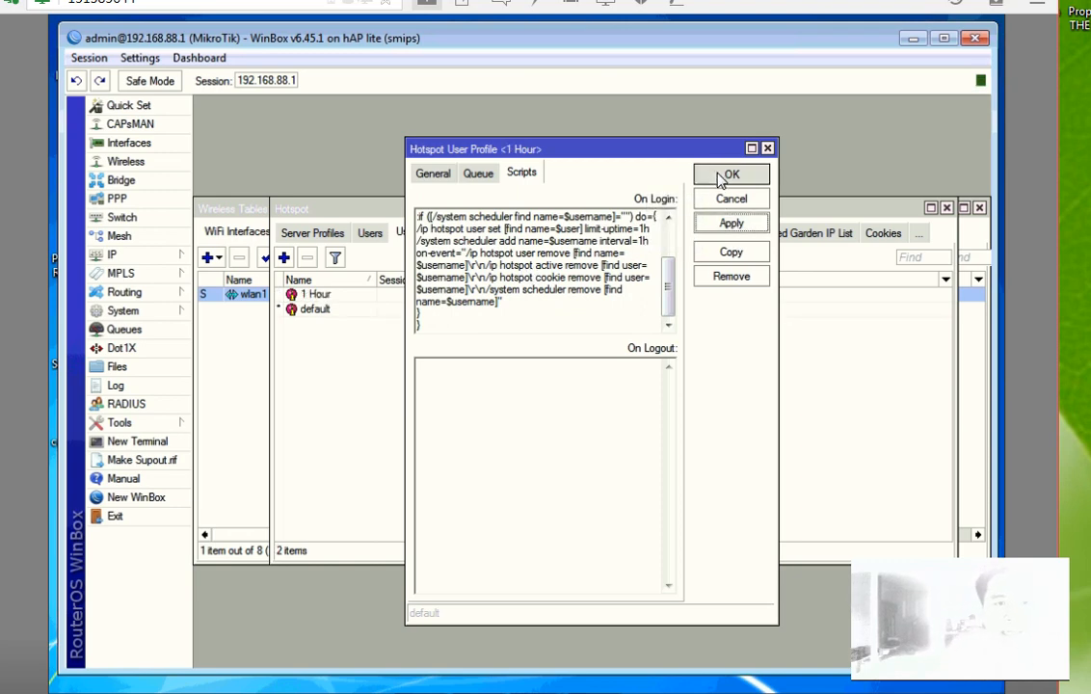
click(730, 253)
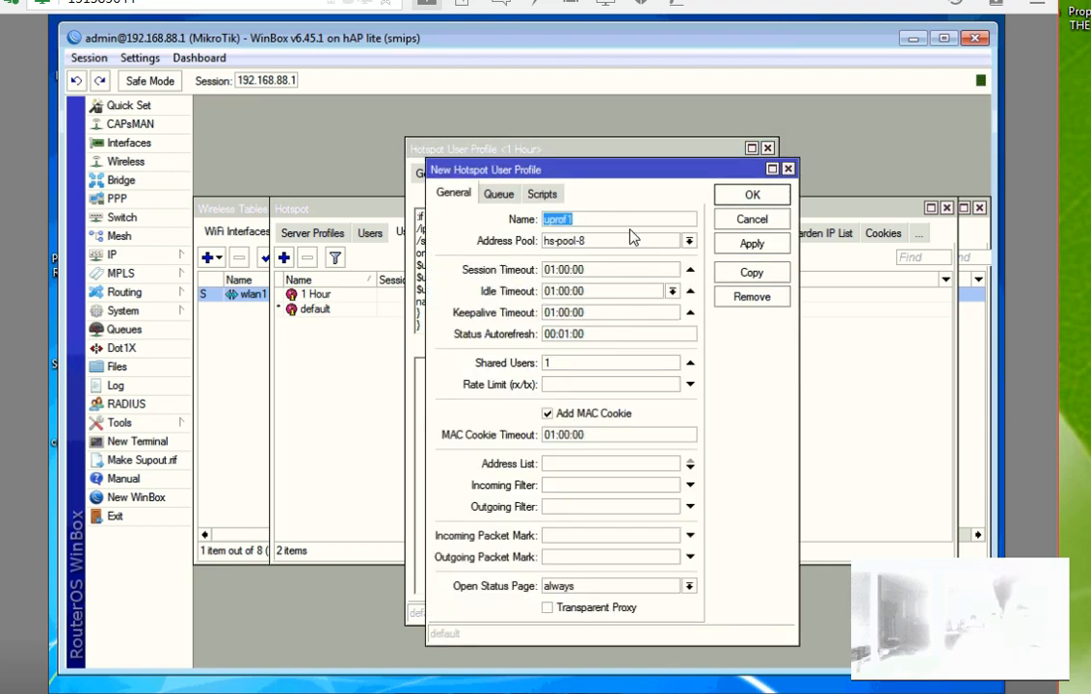
text(1)
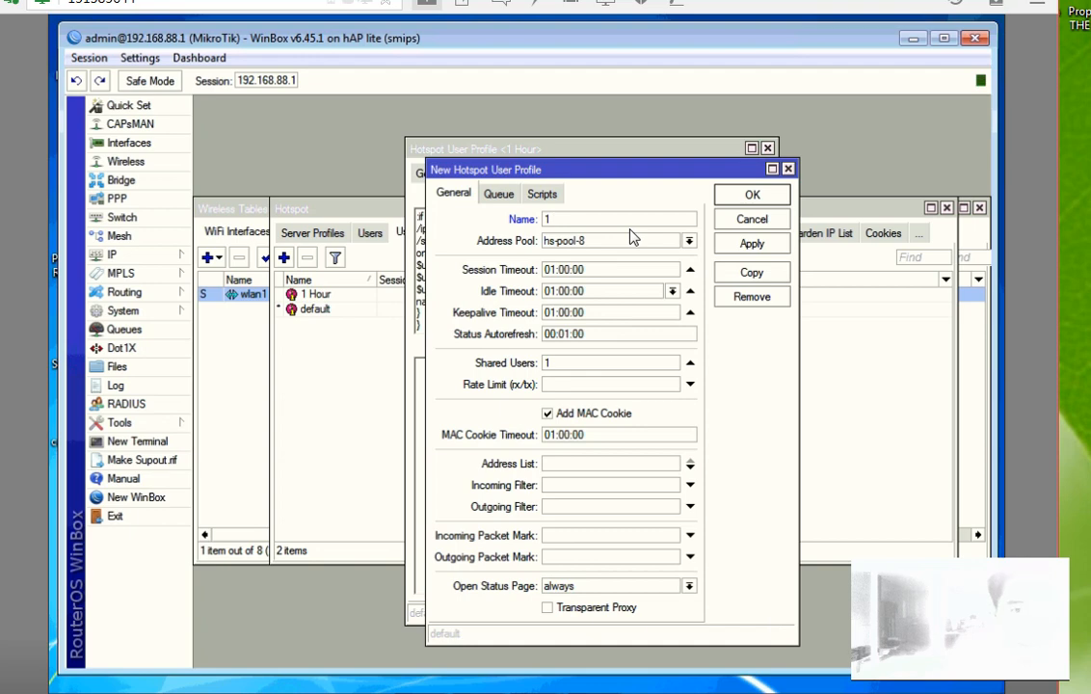
key(BackSpace)
text(2)
key(BackSpace)
key(BackSpace)
text(2 Hour)
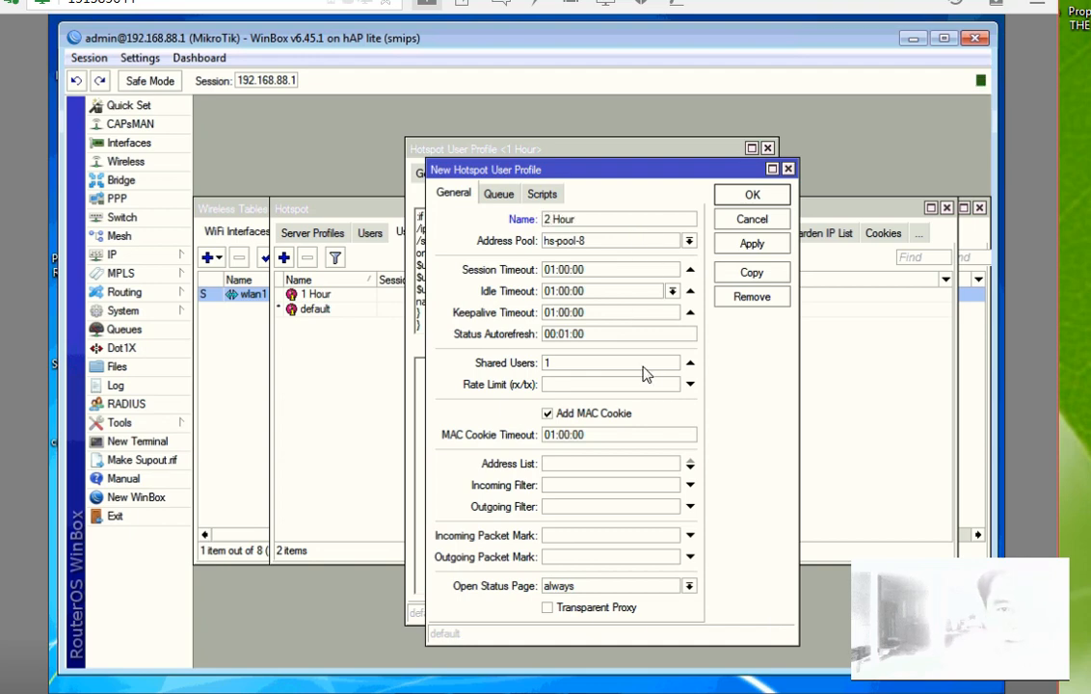
Step: Set the 2 Hour profile's session, idle, keepalive and MAC cookie timeouts to 02:00:00
click(559, 270)
key(BackSpace)
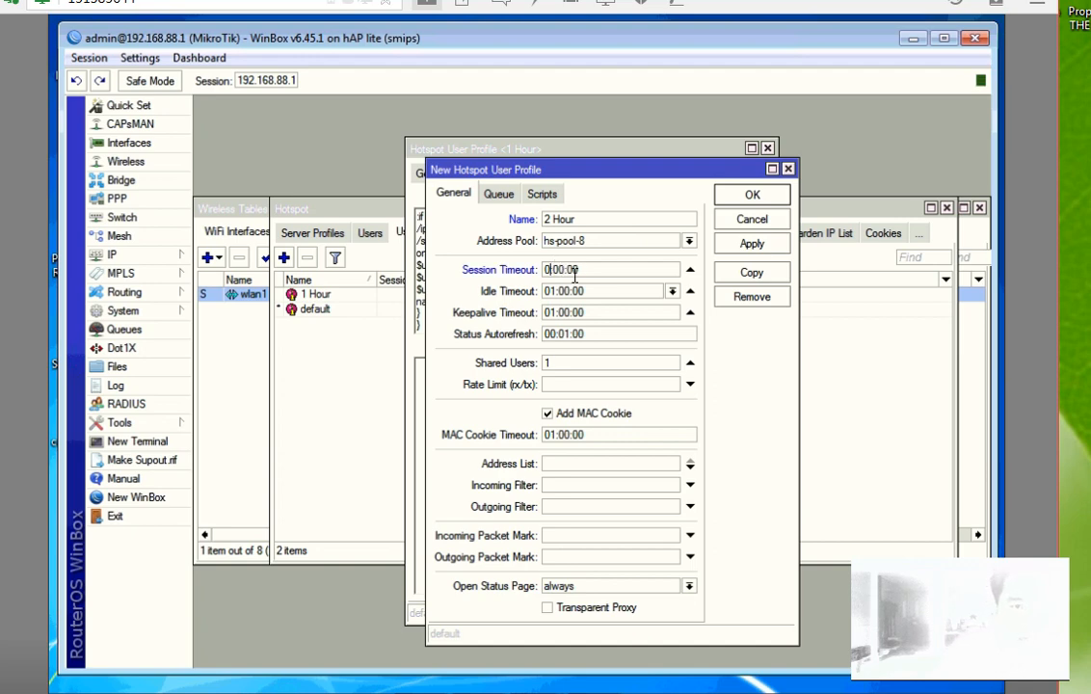
text(2)
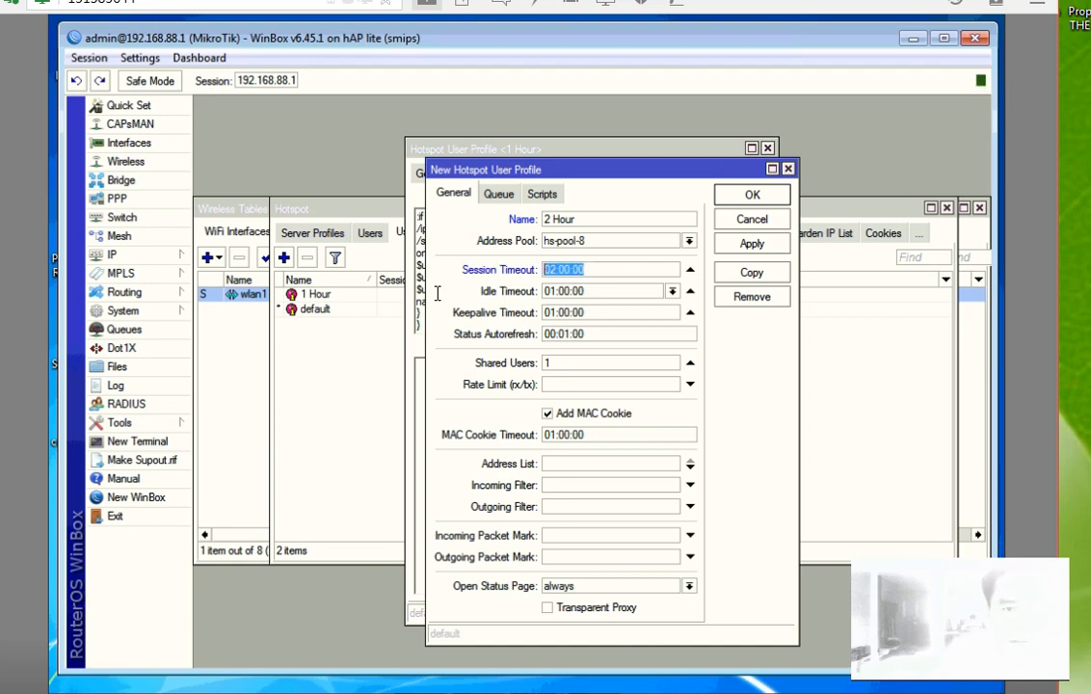
key(Tab)
text(02:00:00)
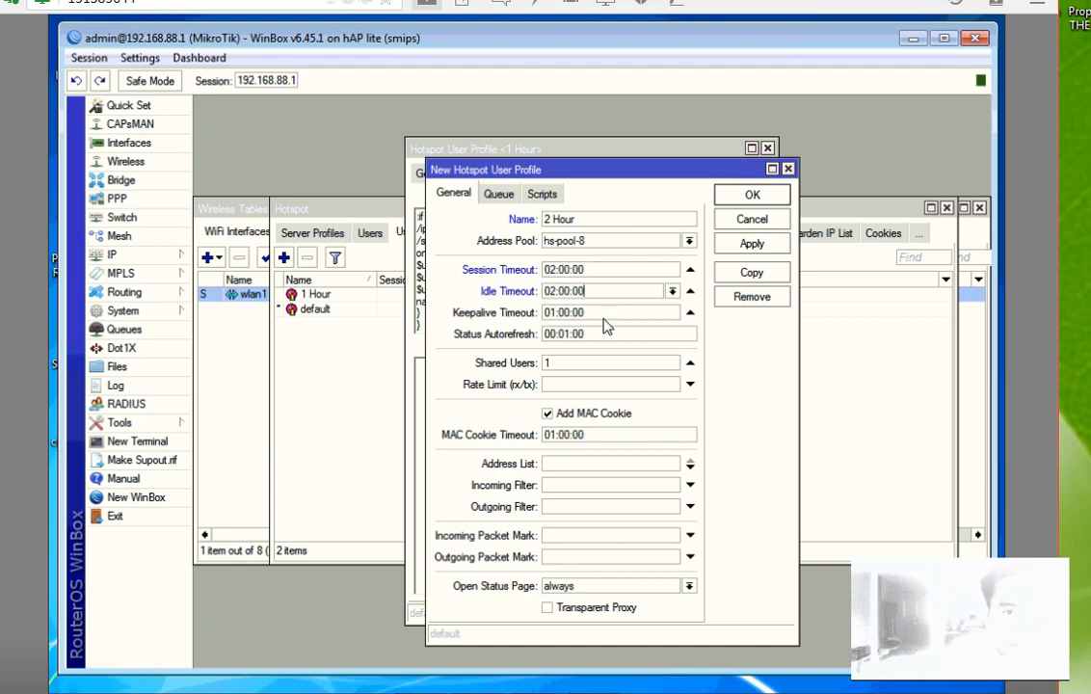
key(Tab)
text(02:00:00)
double_click(584, 434)
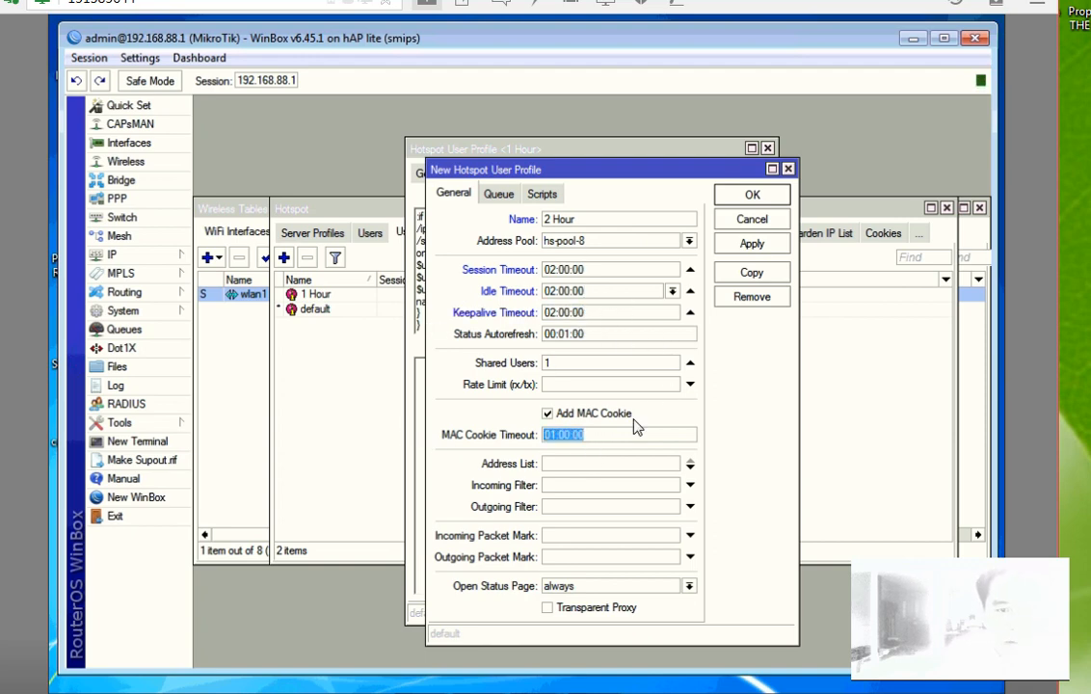
text(02:00:00)
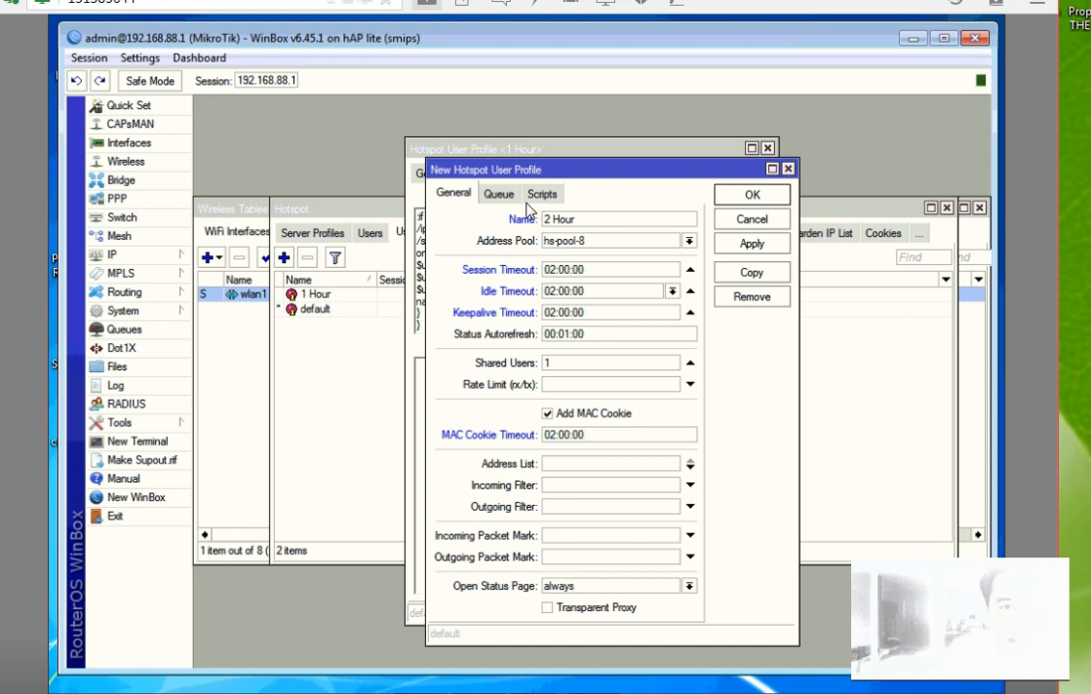
Step: Change limit-uptime and the scheduler interval to 2h in the 2 Hour profile's On Login script and apply the profile
click(541, 194)
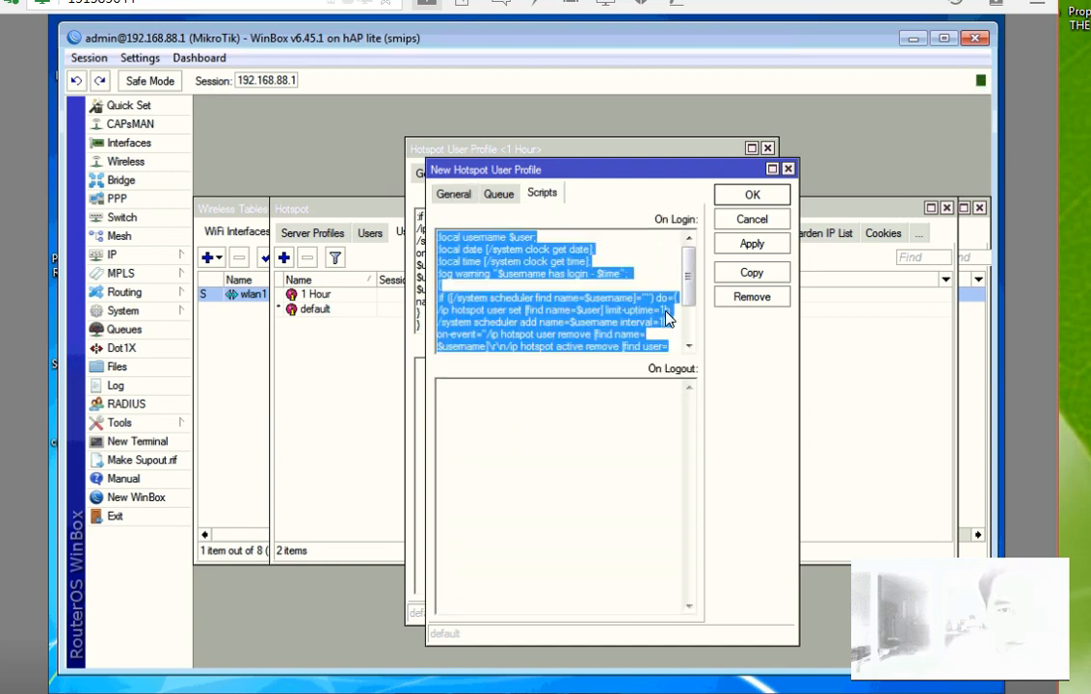
click(588, 275)
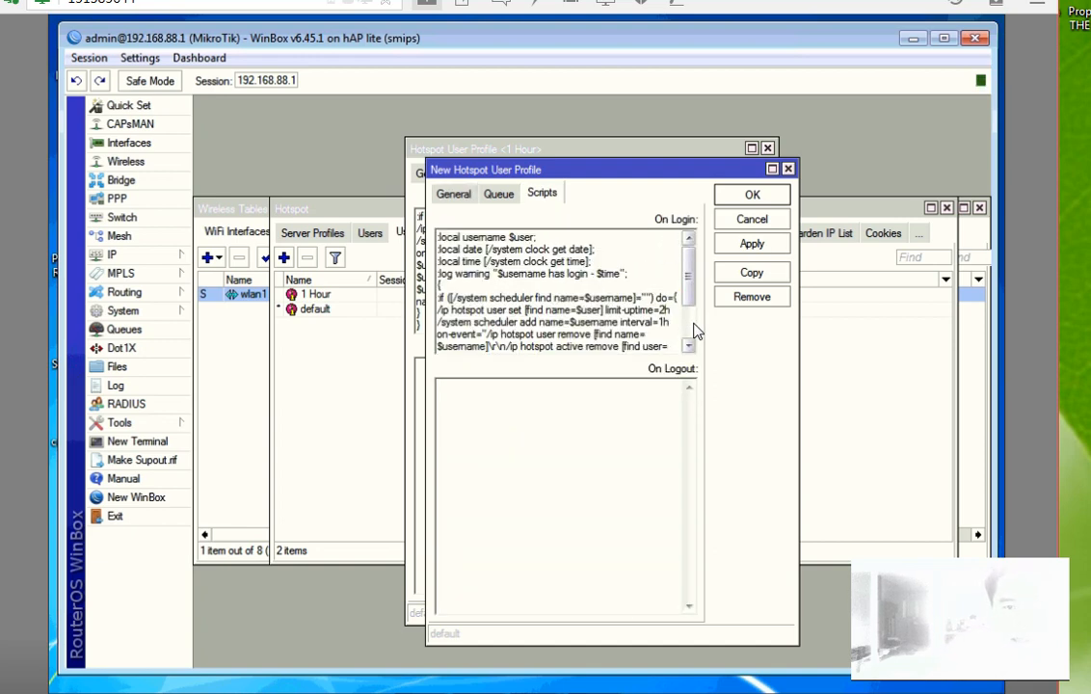
key(BackSpace)
text(2)
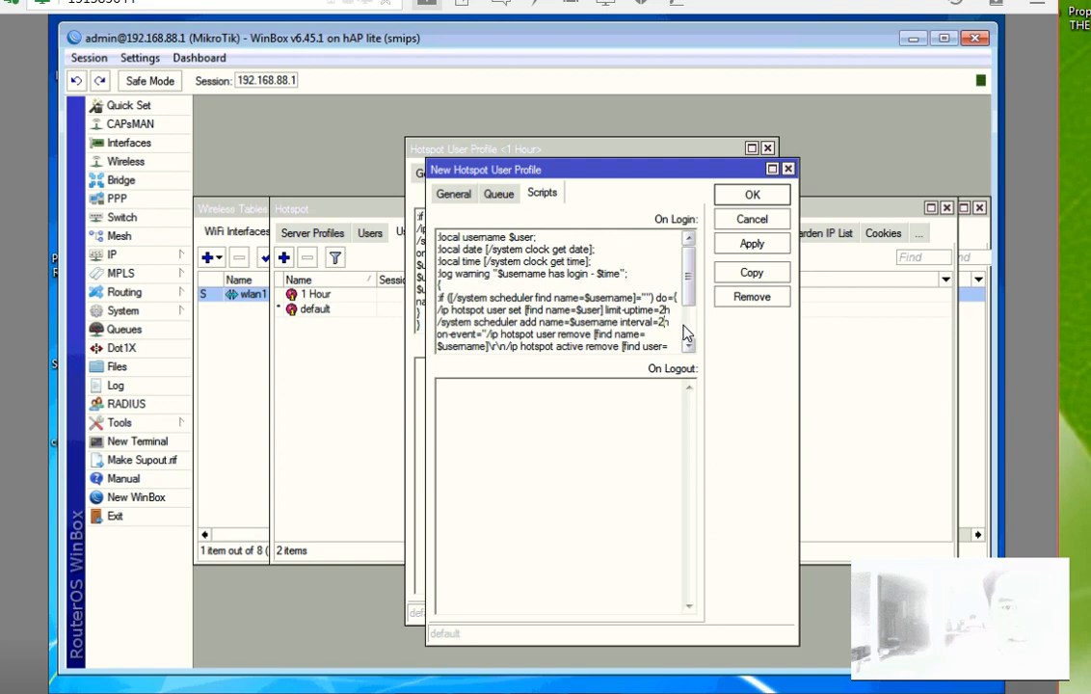
click(753, 244)
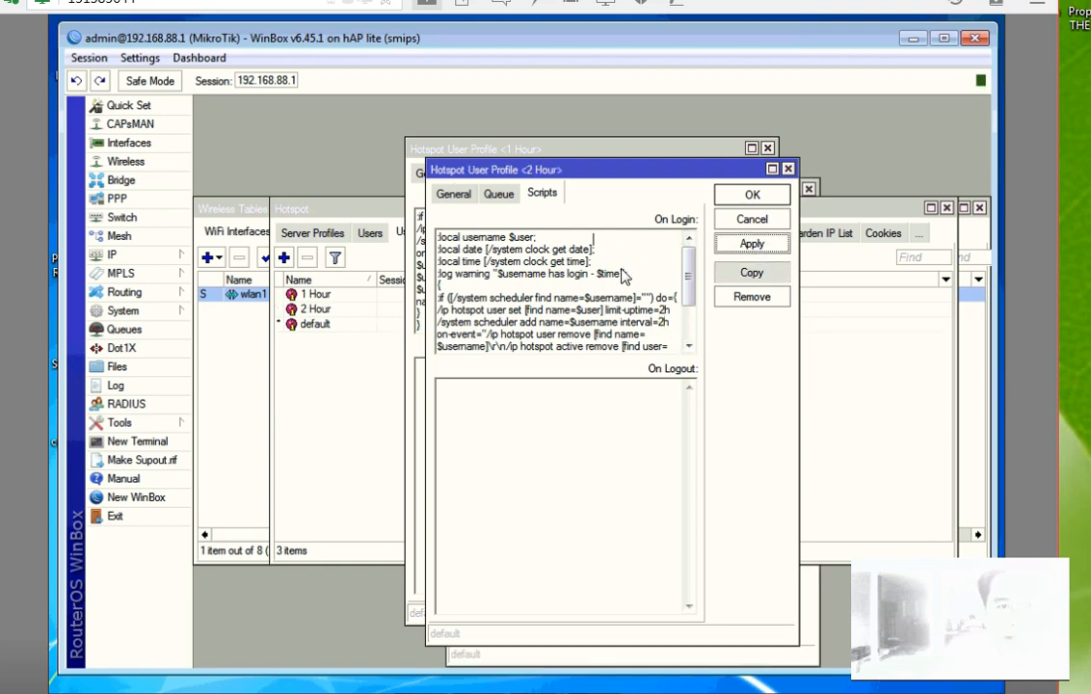
Step: Duplicate the 2 Hour profile as "1 Day" and set its session, idle and keepalive timeouts to 12:00:00
click(752, 275)
text(1 Day)
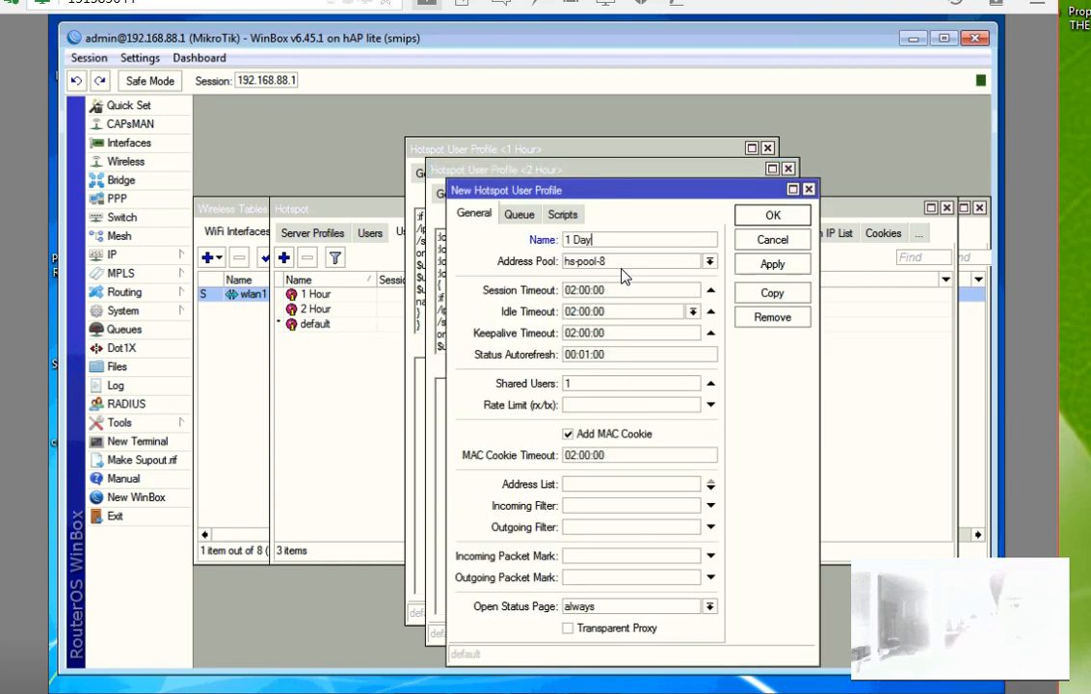
double_click(565, 290)
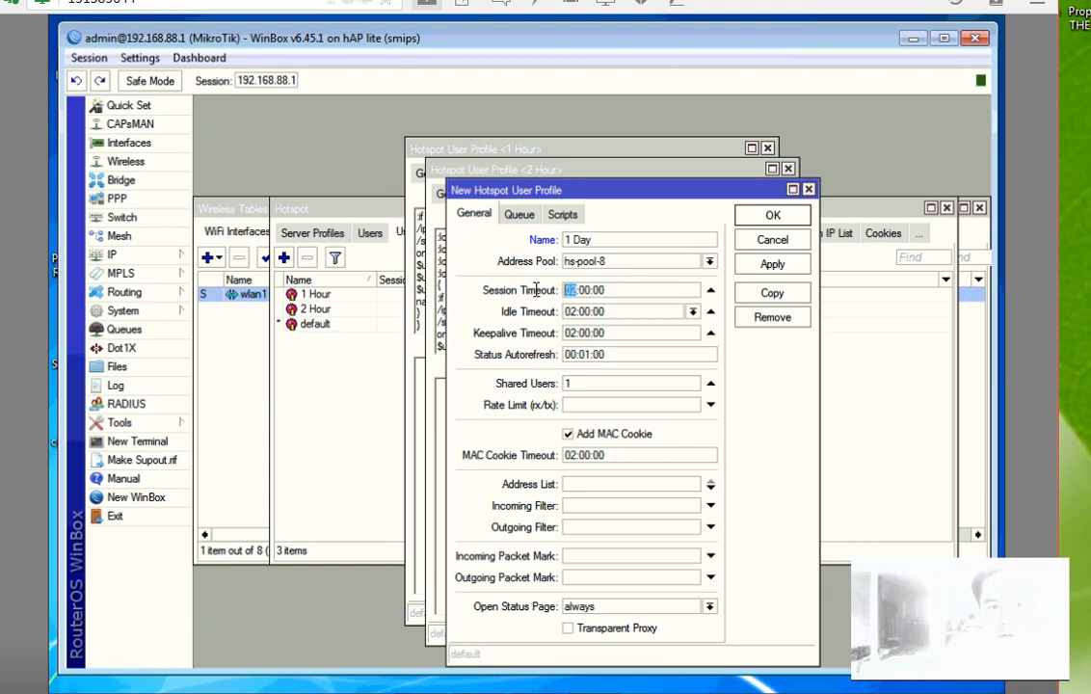
text(12)
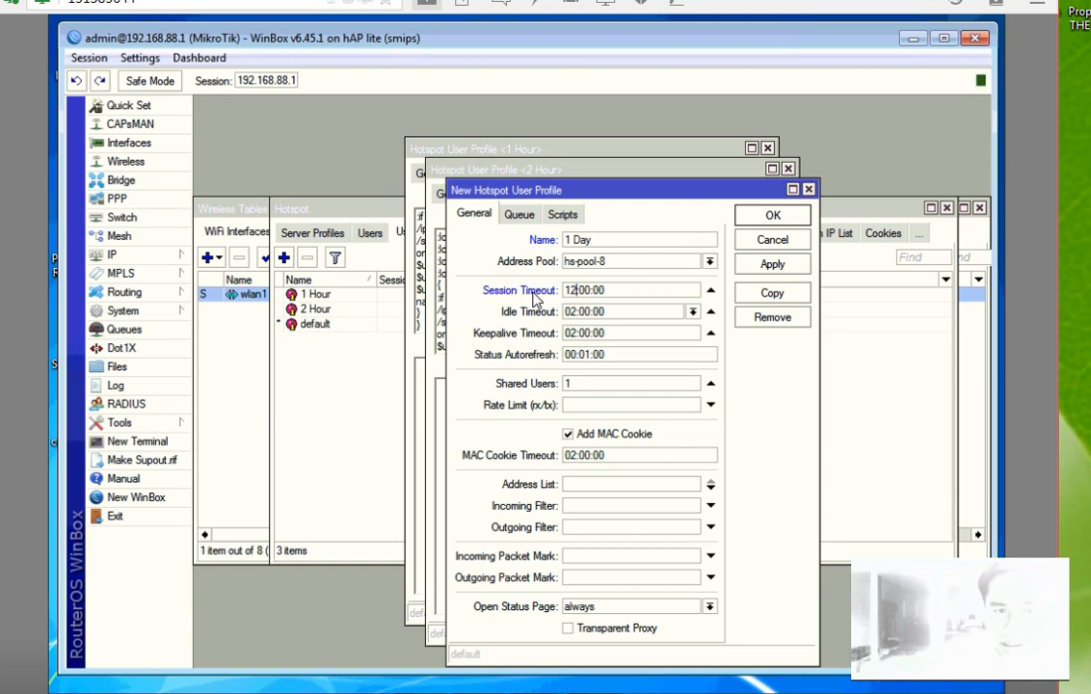
drag(622, 293, 521, 291)
key(ctrl+c)
drag(606, 307, 520, 311)
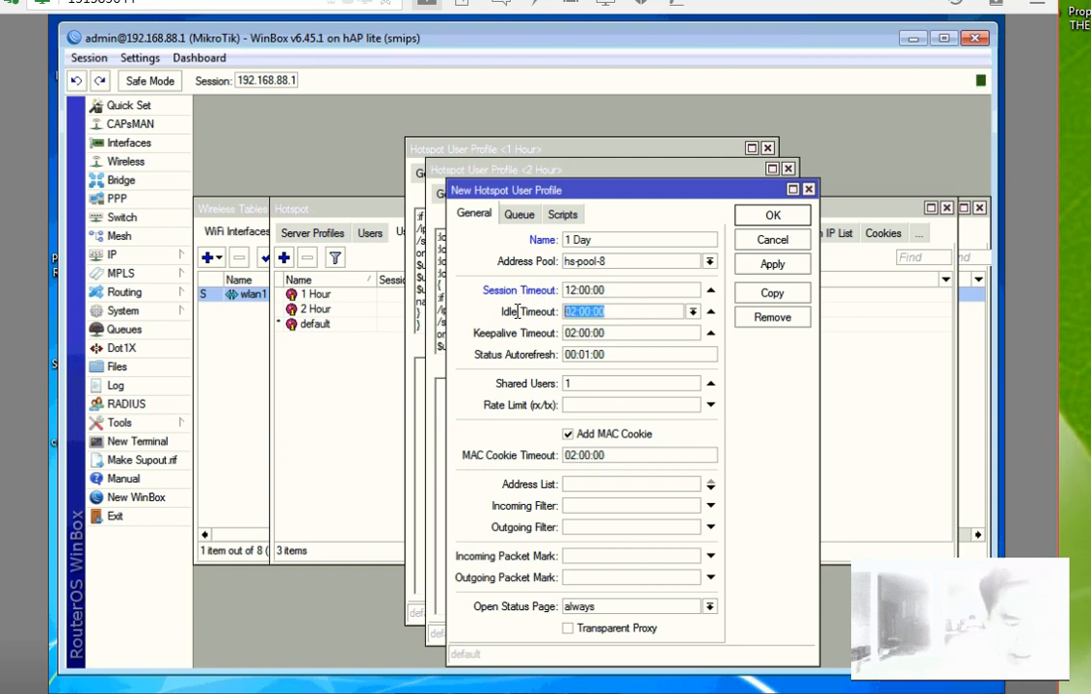
key(ctrl+v)
drag(627, 334, 482, 306)
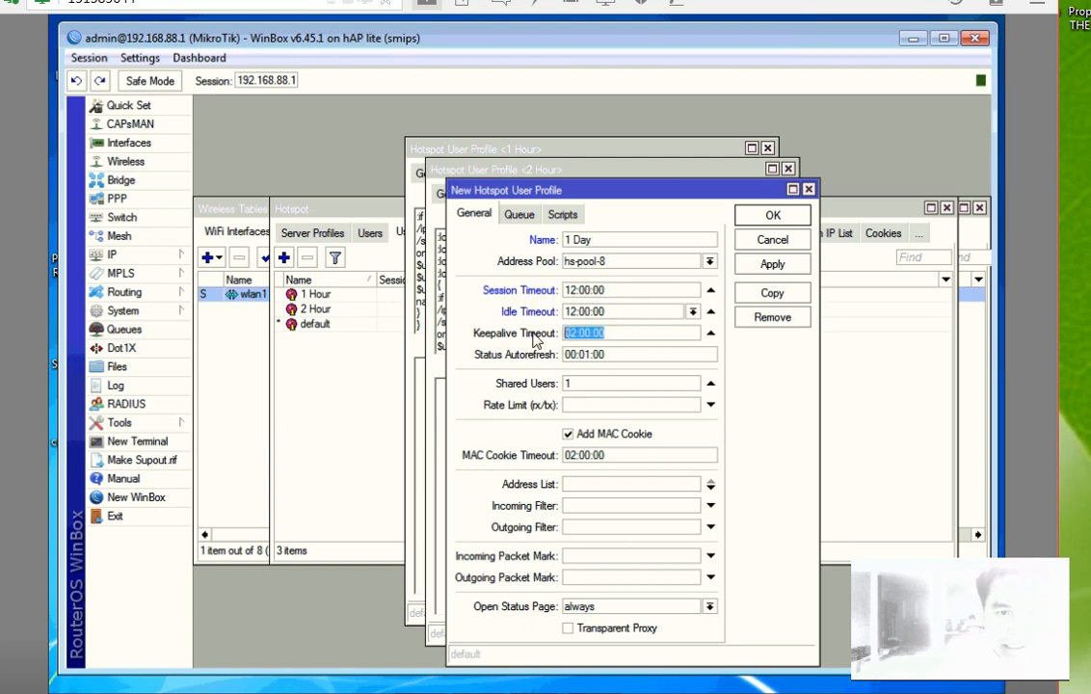
key(ctrl+v)
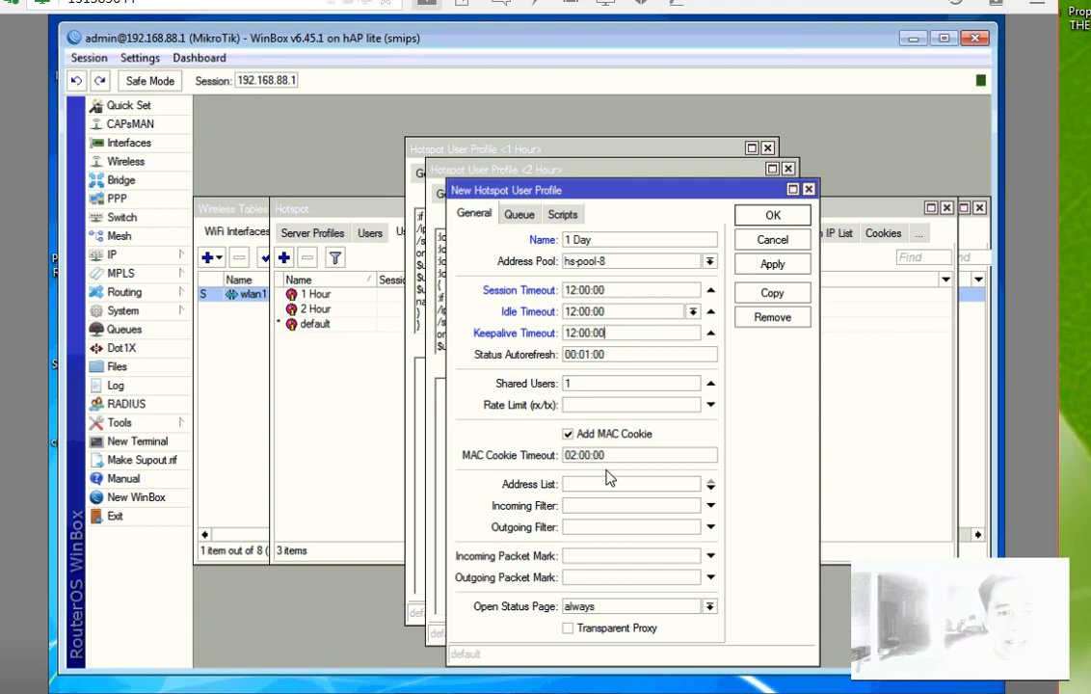
Step: Set the 1 Day profile's MAC cookie timeout to 1d 00:00:00 and apply the profile
drag(604, 457, 512, 462)
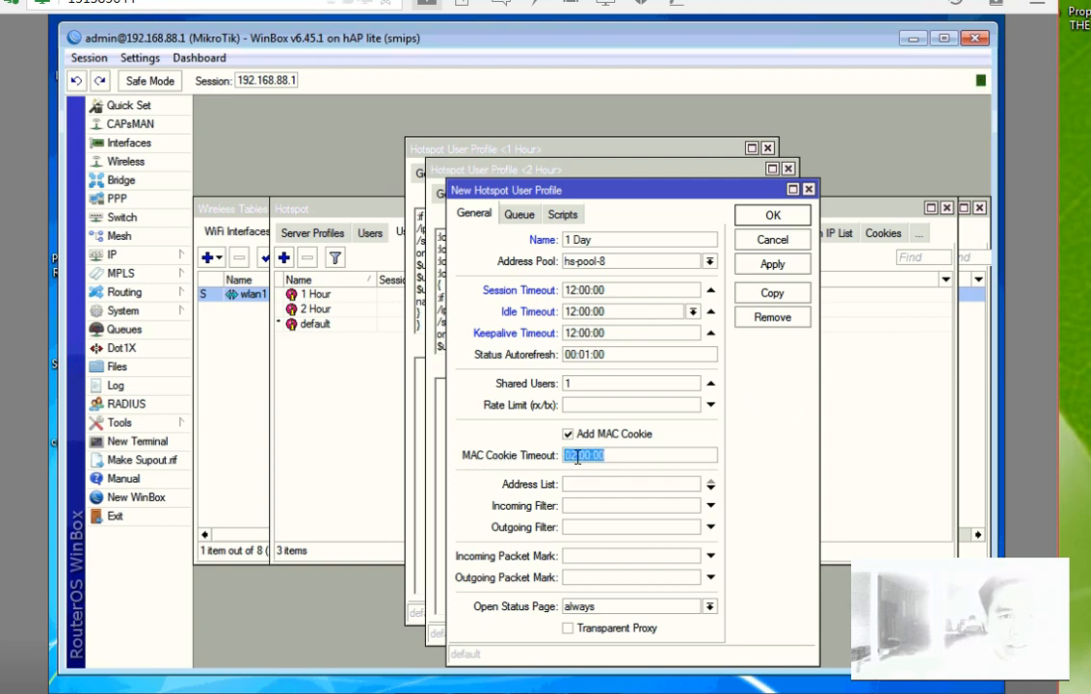
click(578, 456)
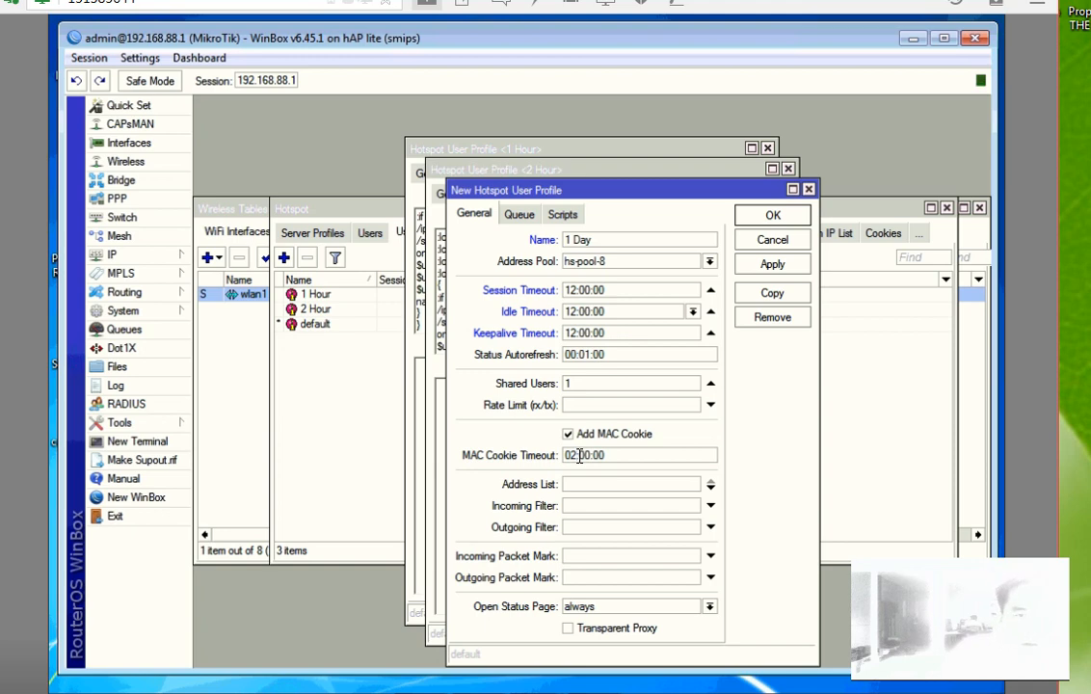
key(BackSpace)
text(0)
text(1d)
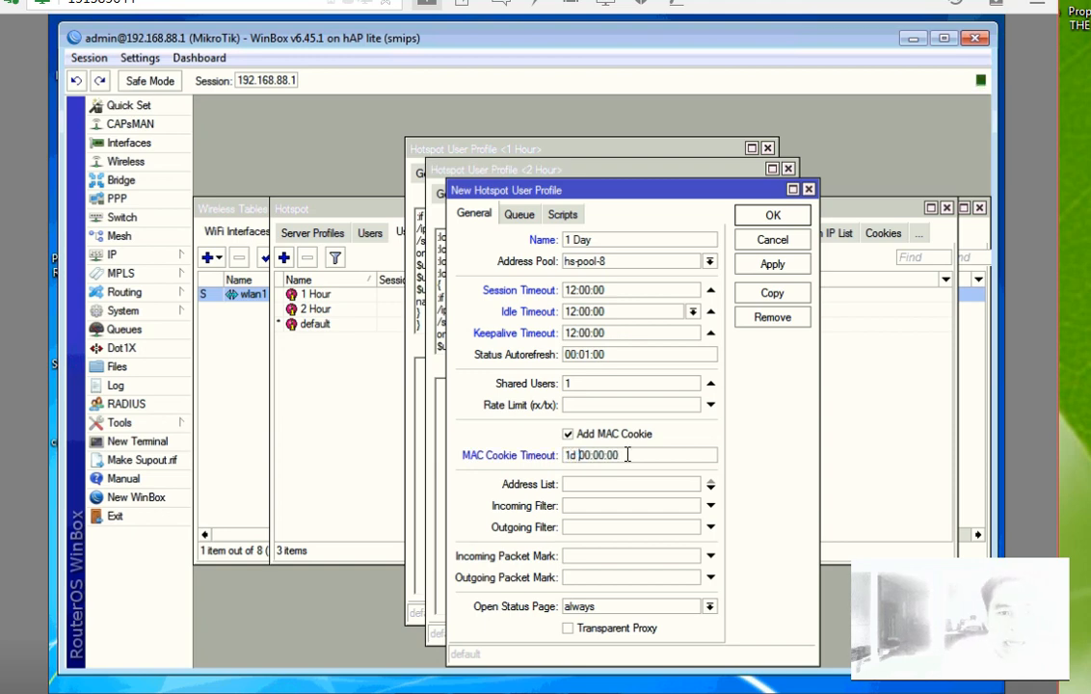
drag(652, 453, 553, 453)
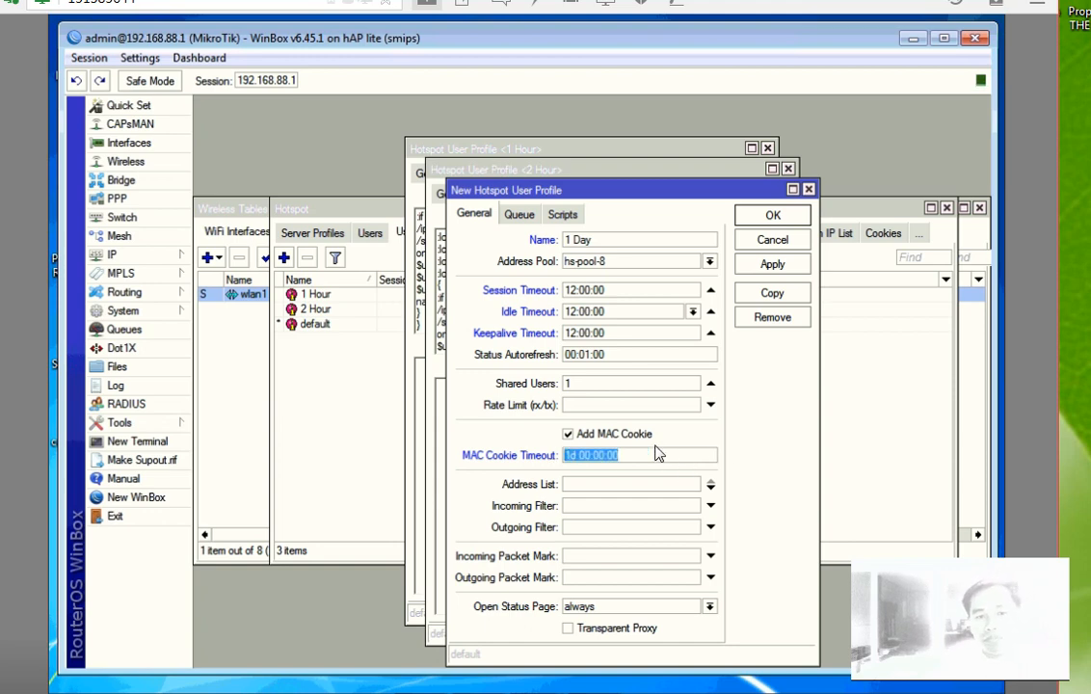
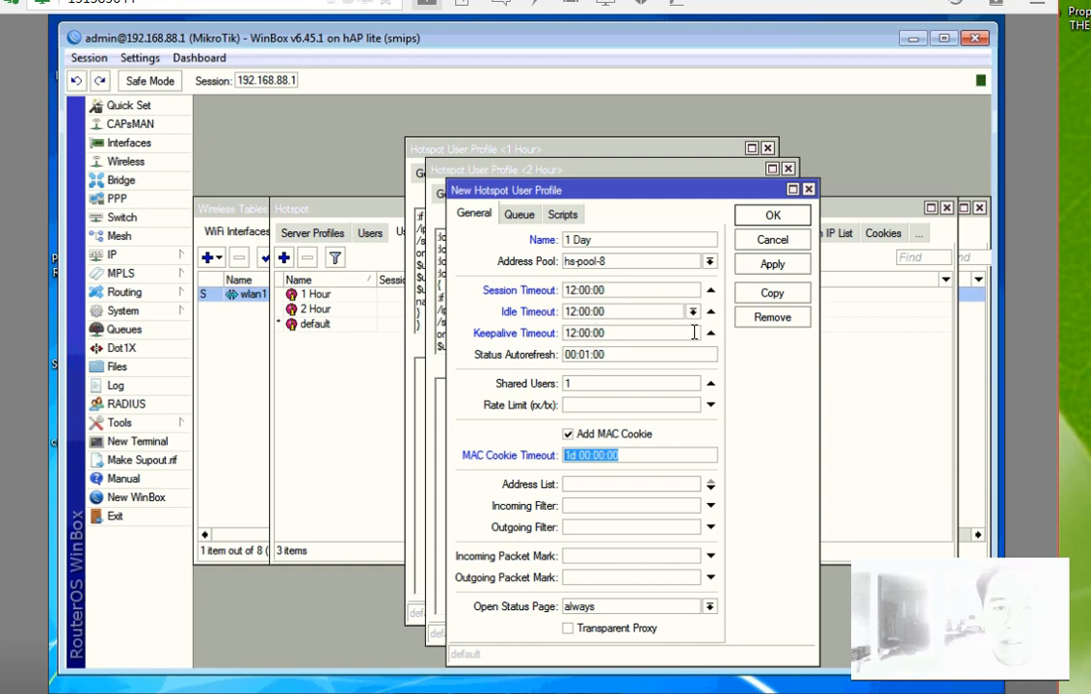
click(771, 265)
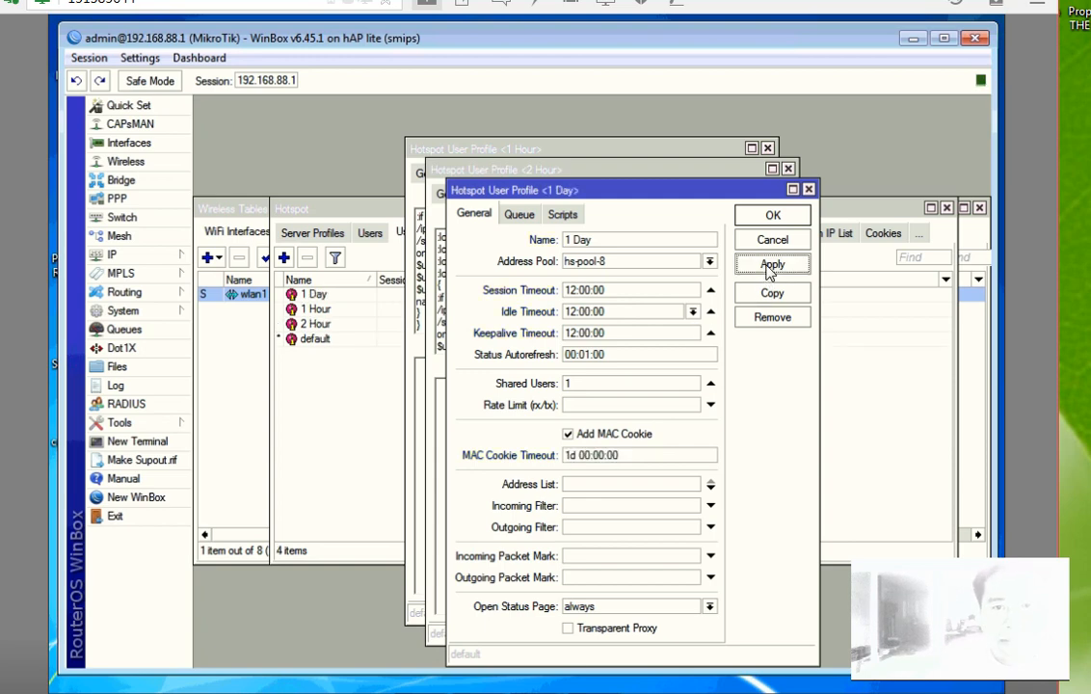
Step: Duplicate the 1 Day profile as "1 Week" and set its MAC cookie timeout to 7d 00:00:00
click(772, 292)
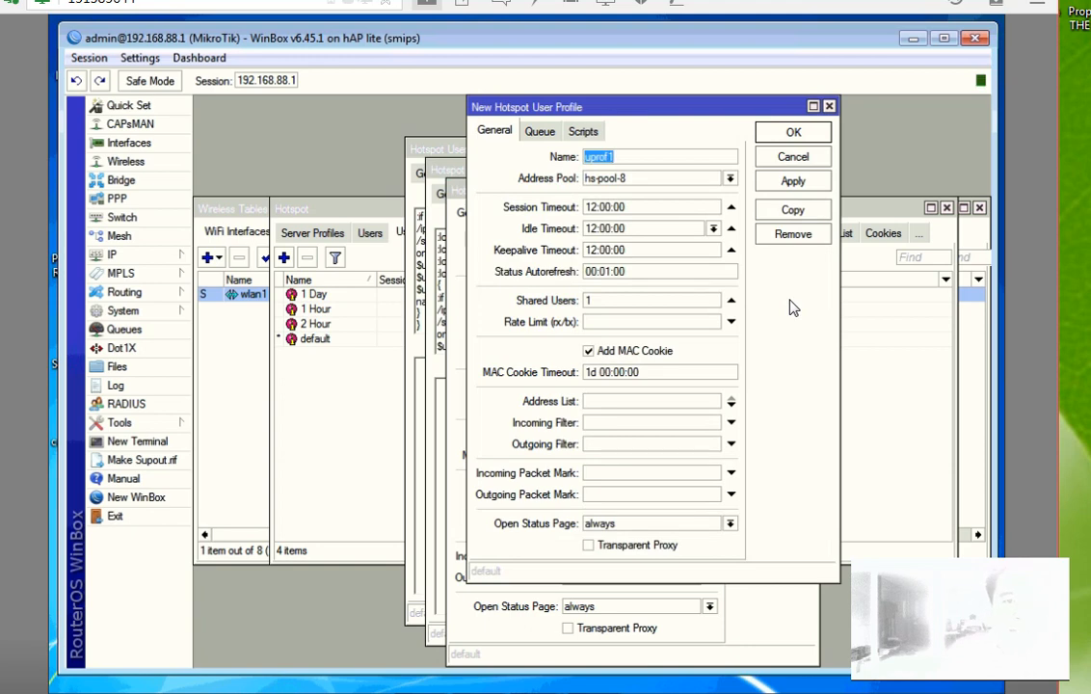
text(1)
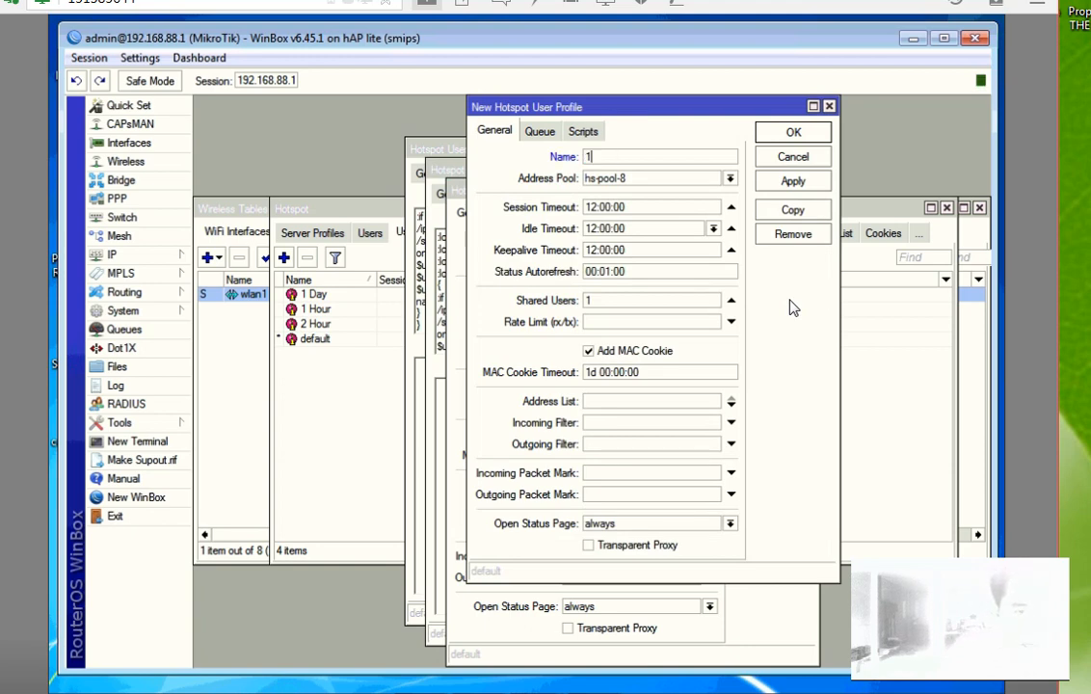
text( Week)
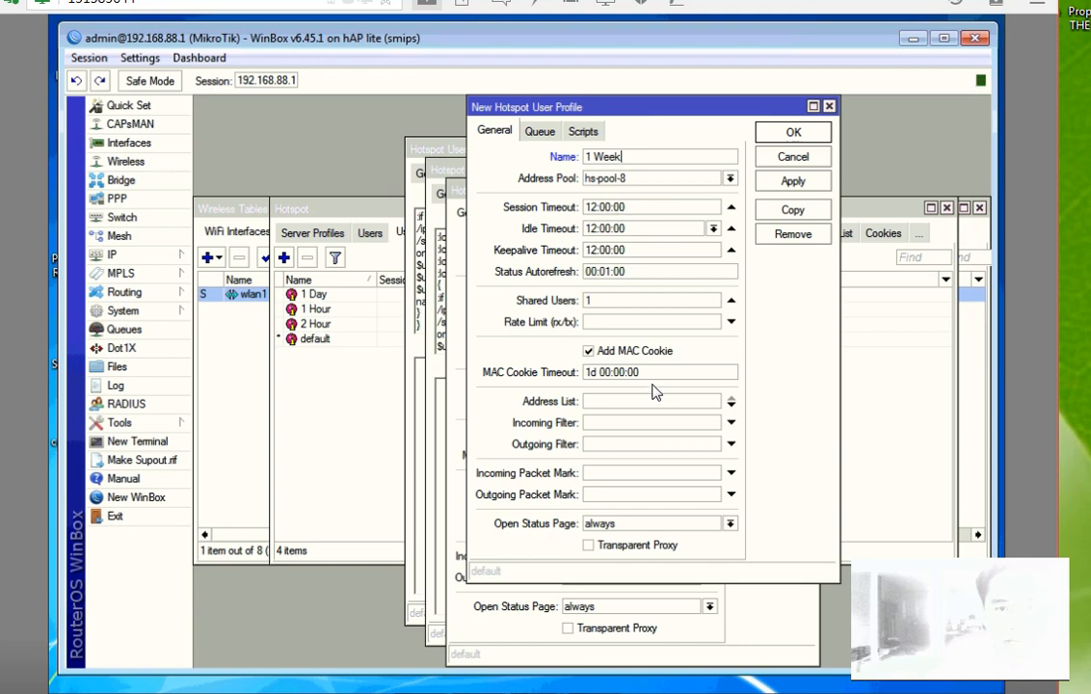
click(608, 373)
key(Home)
key(Delete)
key(Delete)
text(7)
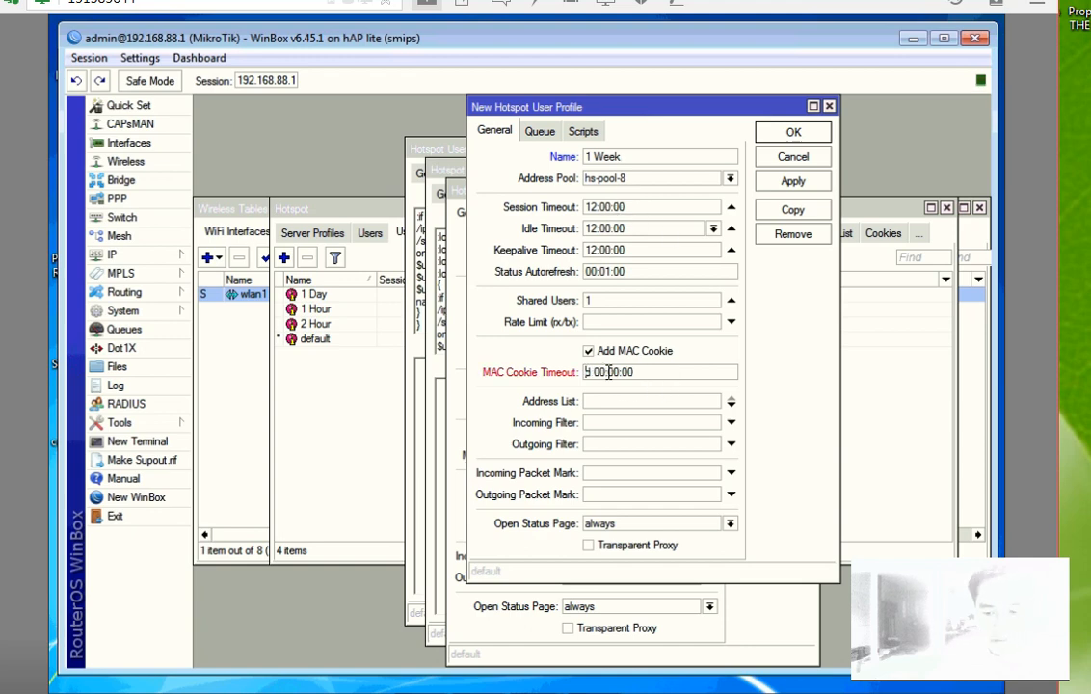
text(7)
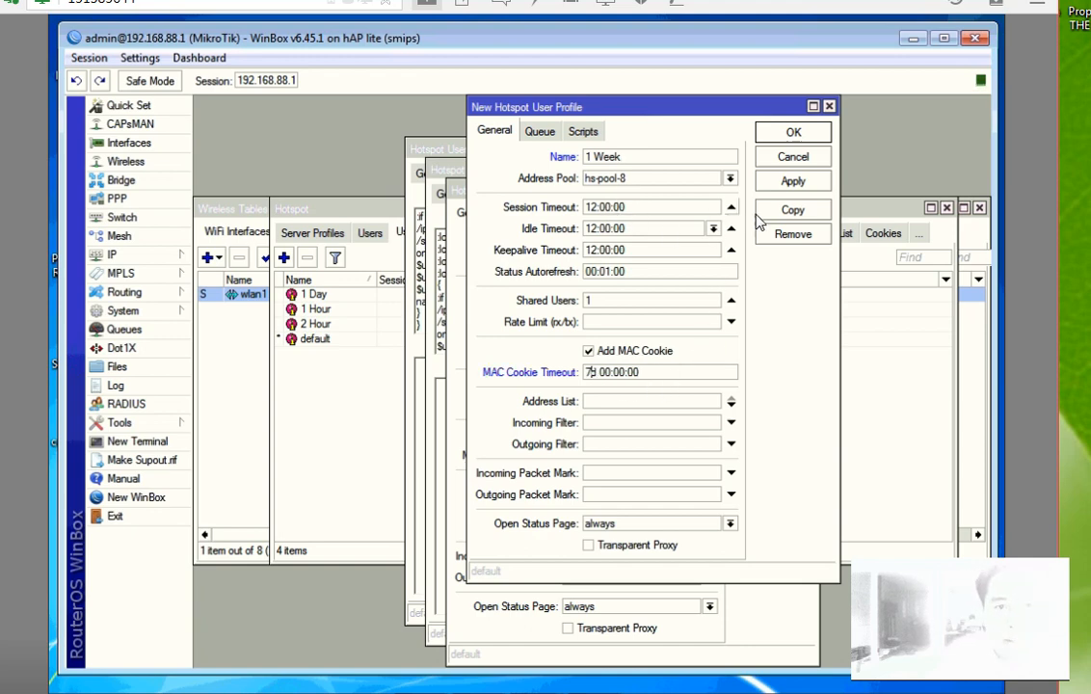
Step: Change limit-uptime and the scheduler interval to 7d in the 1 Week profile's On Login script and apply the profile
click(590, 132)
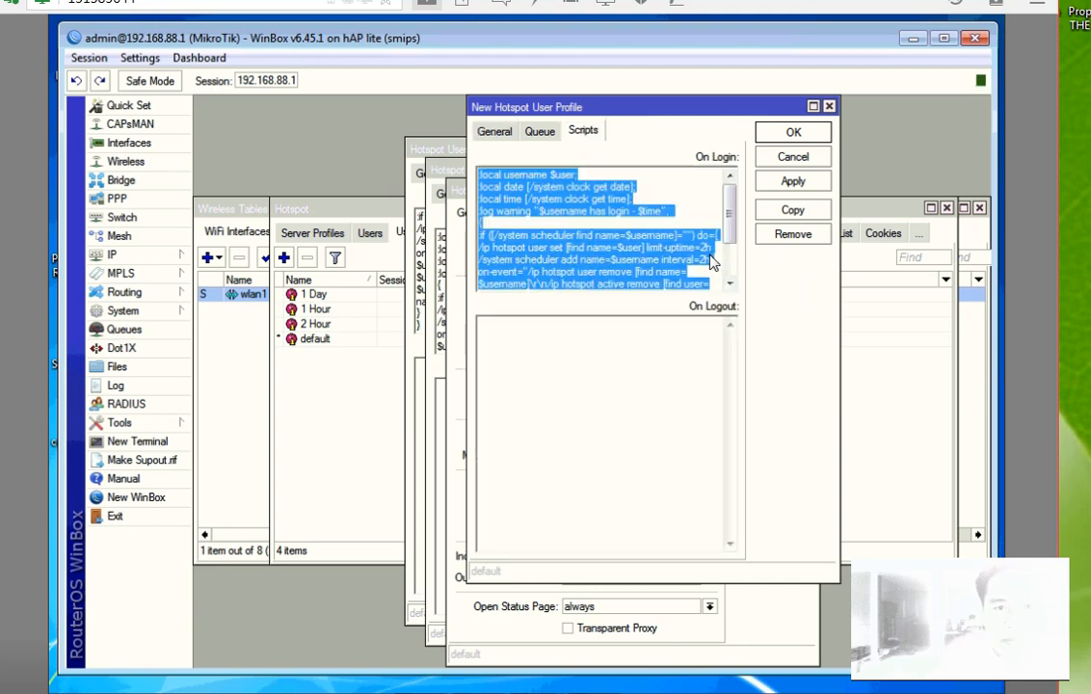
click(723, 256)
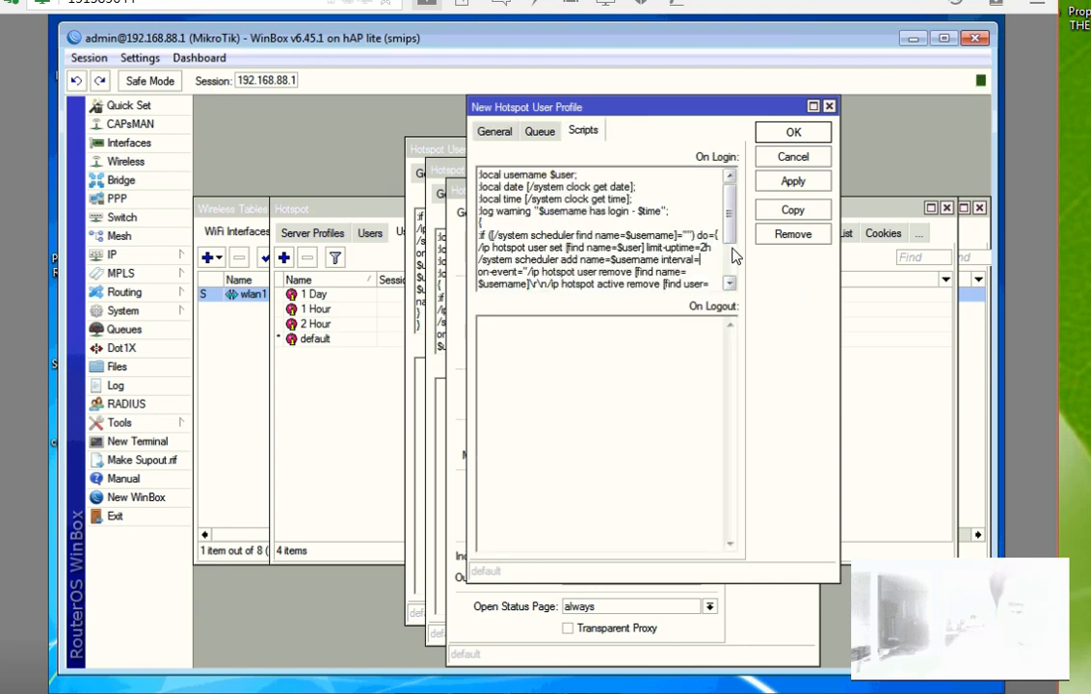
text(d)
text(d)
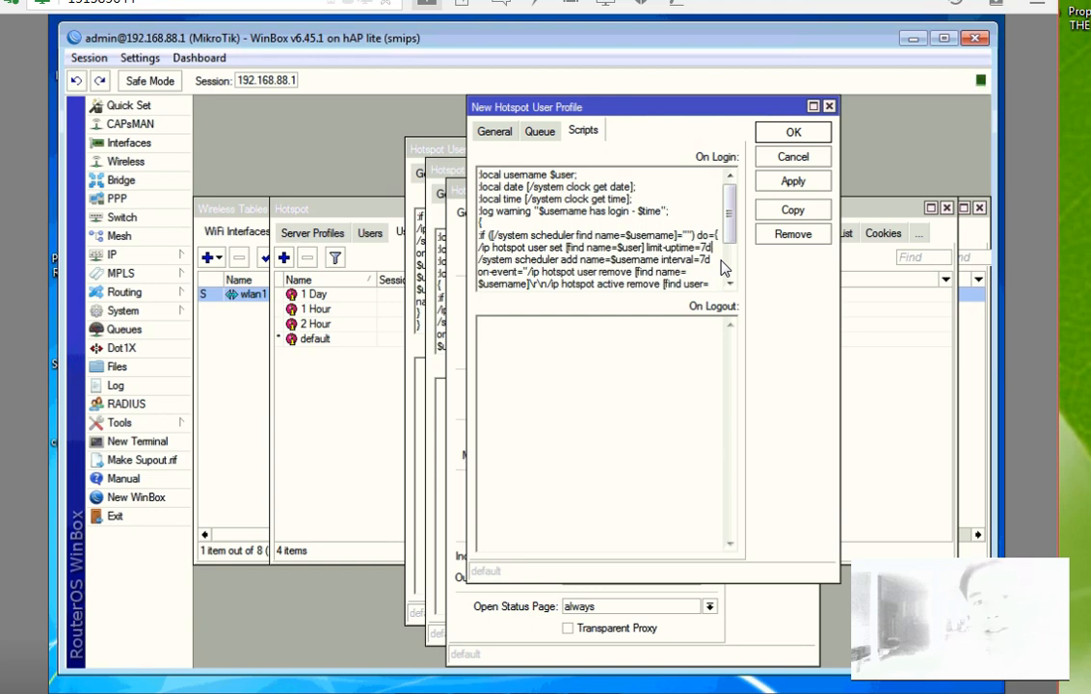
click(792, 184)
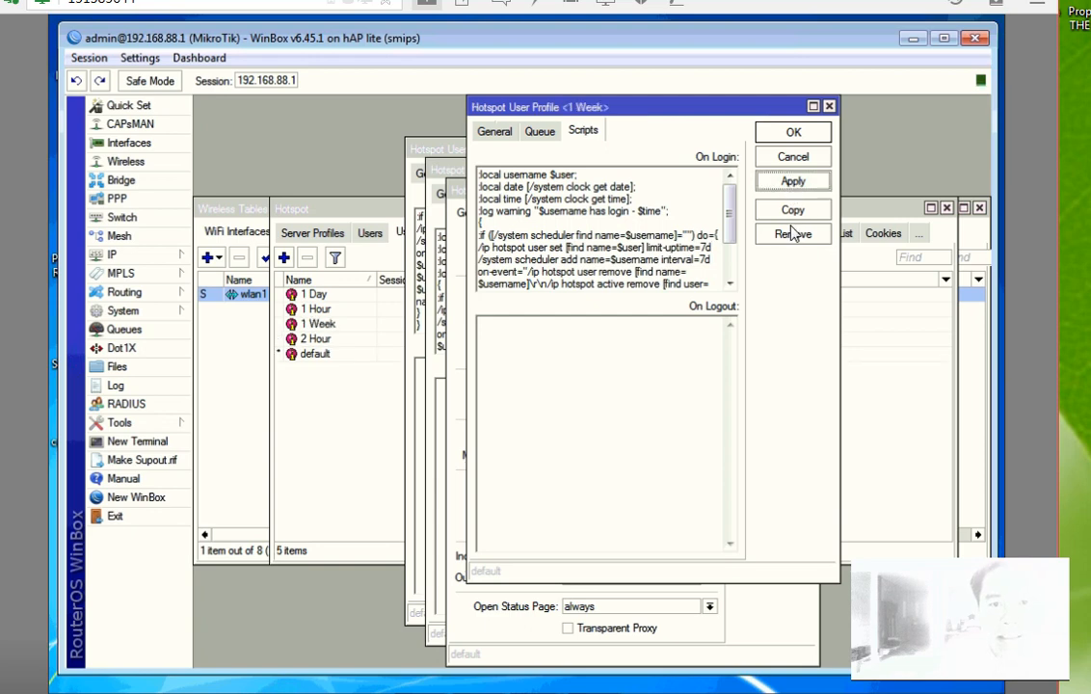
Step: Duplicate the 1 Week profile as "1 Month" and set its MAC cookie timeout to 30d 00:00:00
click(793, 212)
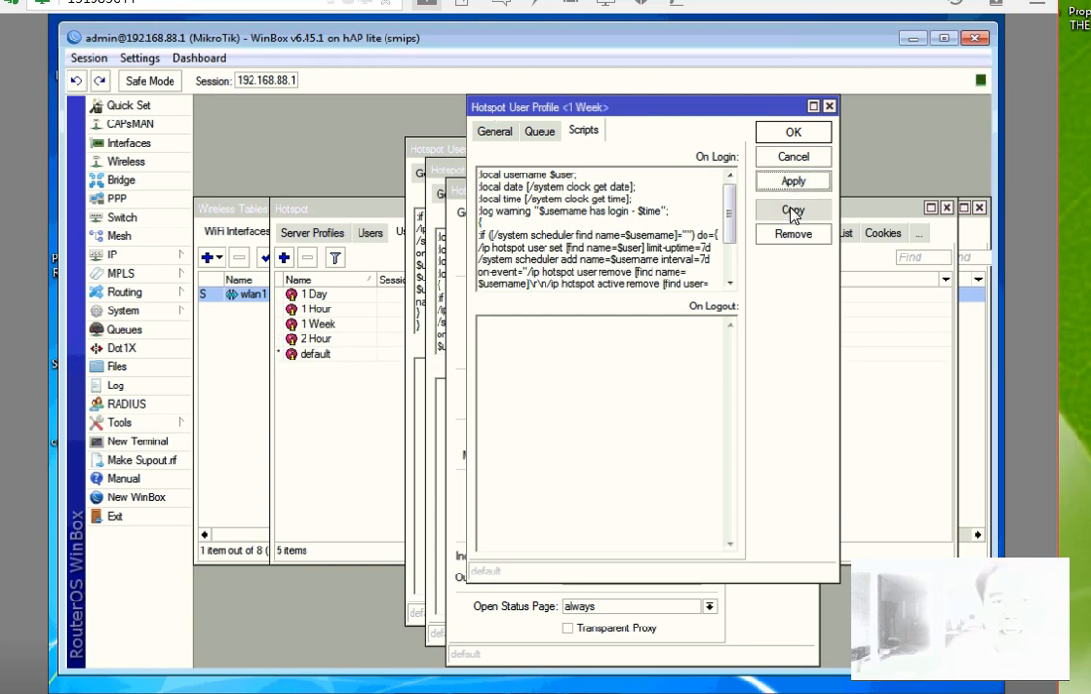
text(1 Month)
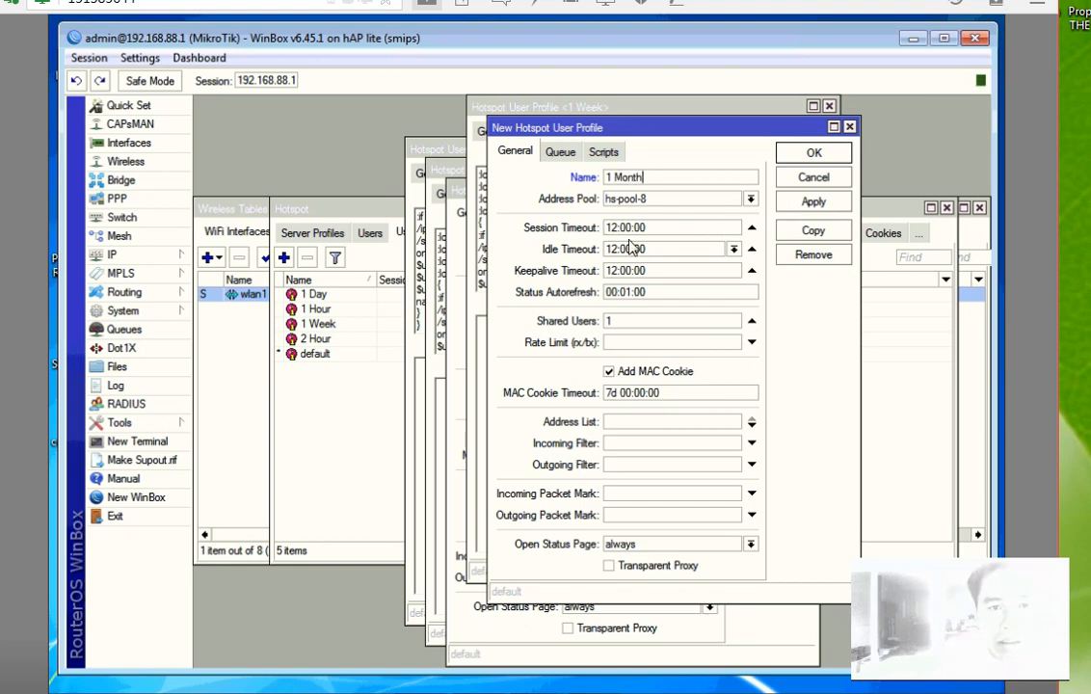
click(609, 392)
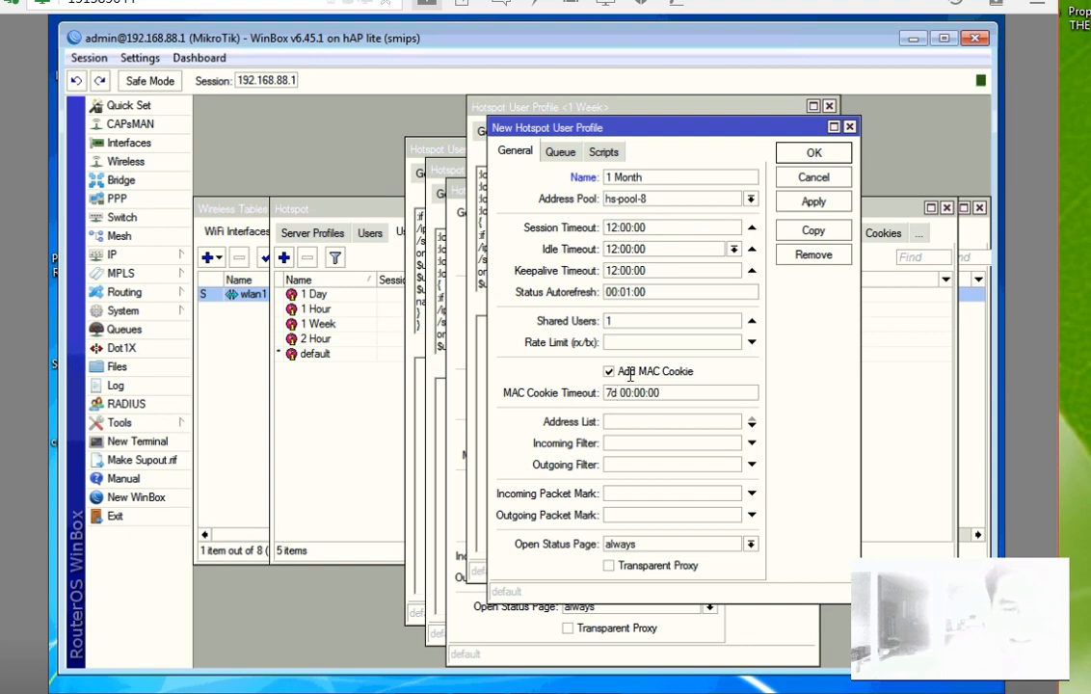
key(BackSpace)
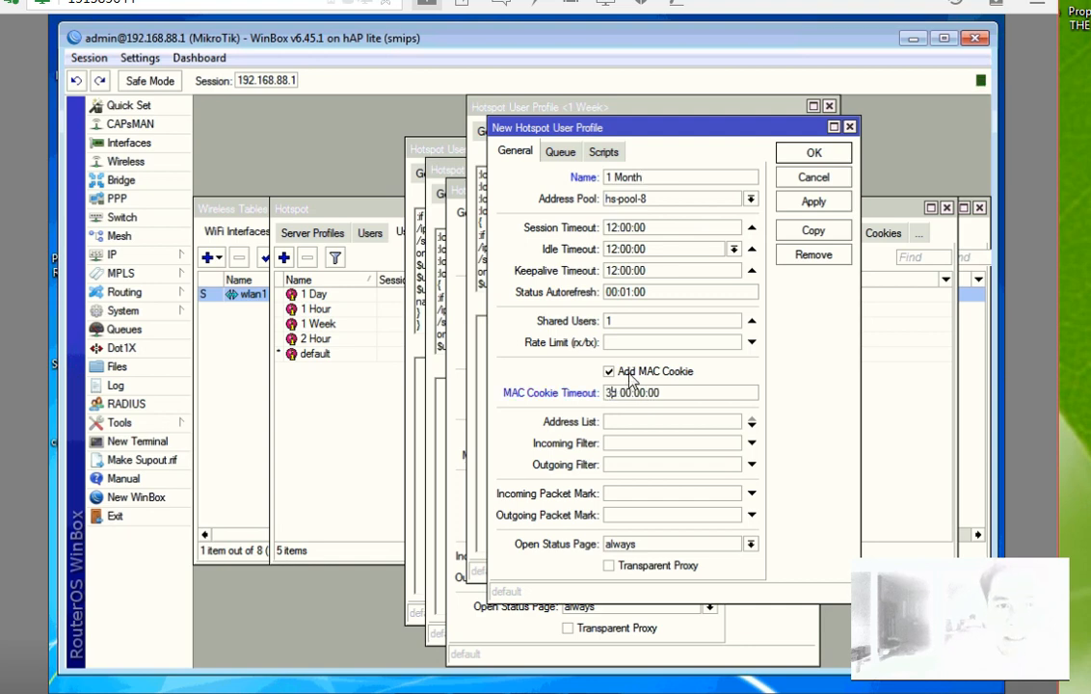
text(30)
Step: Change limit-uptime and the scheduler interval to 30d in the 1 Month profile's On Login script, saving and closing the 1 Month and 1 Week profiles
click(604, 153)
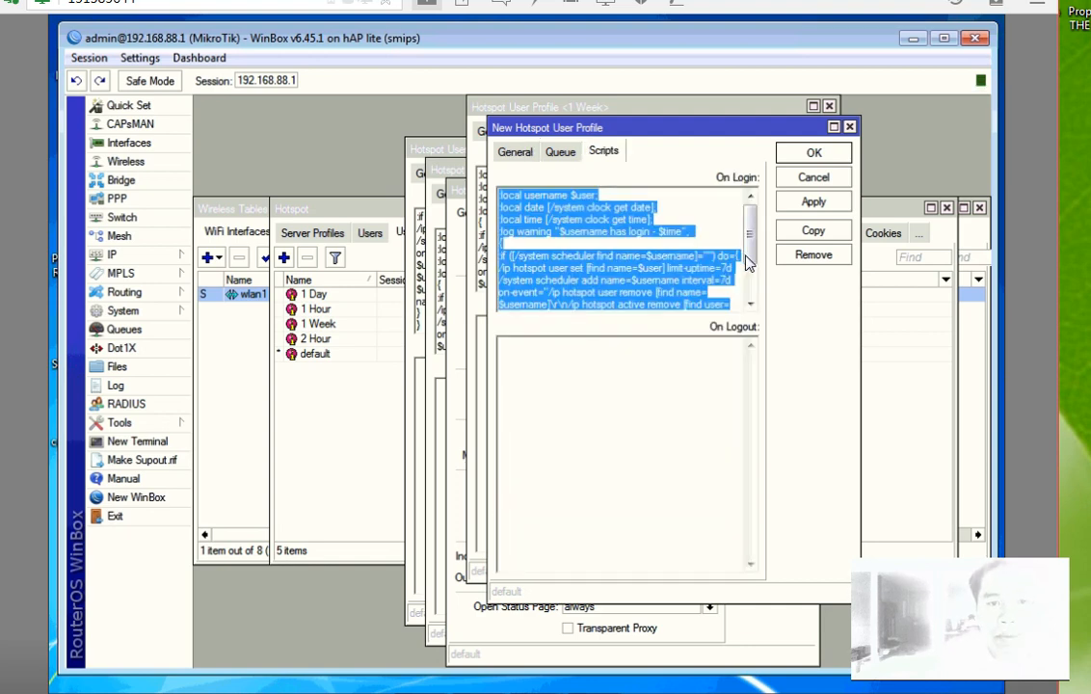
click(726, 267)
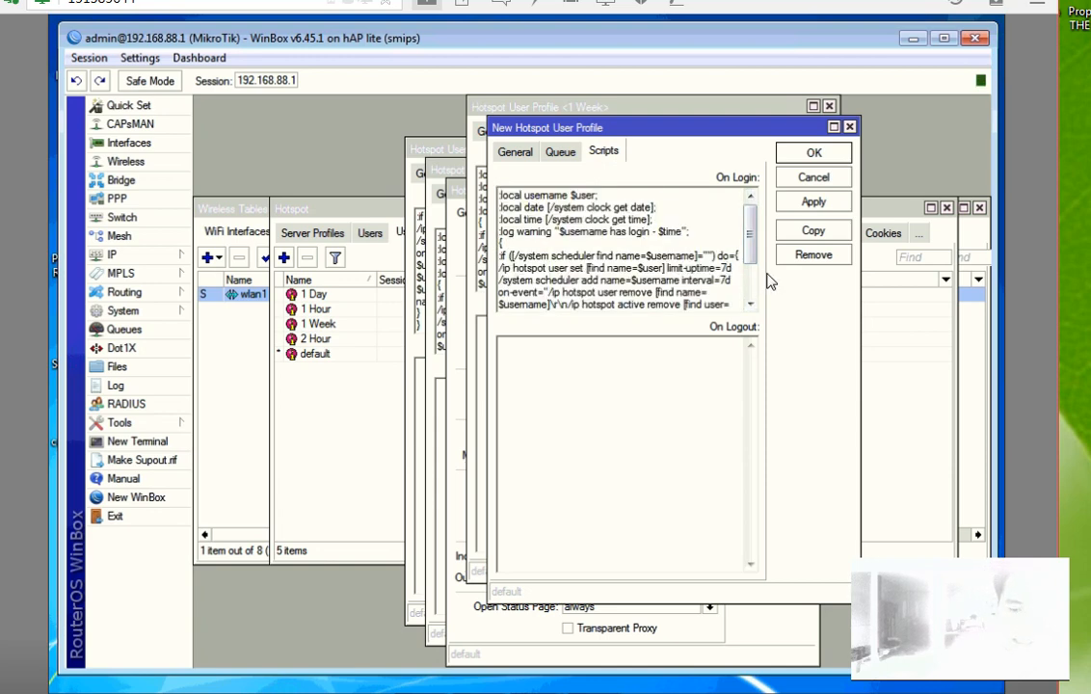
key(BackSpace)
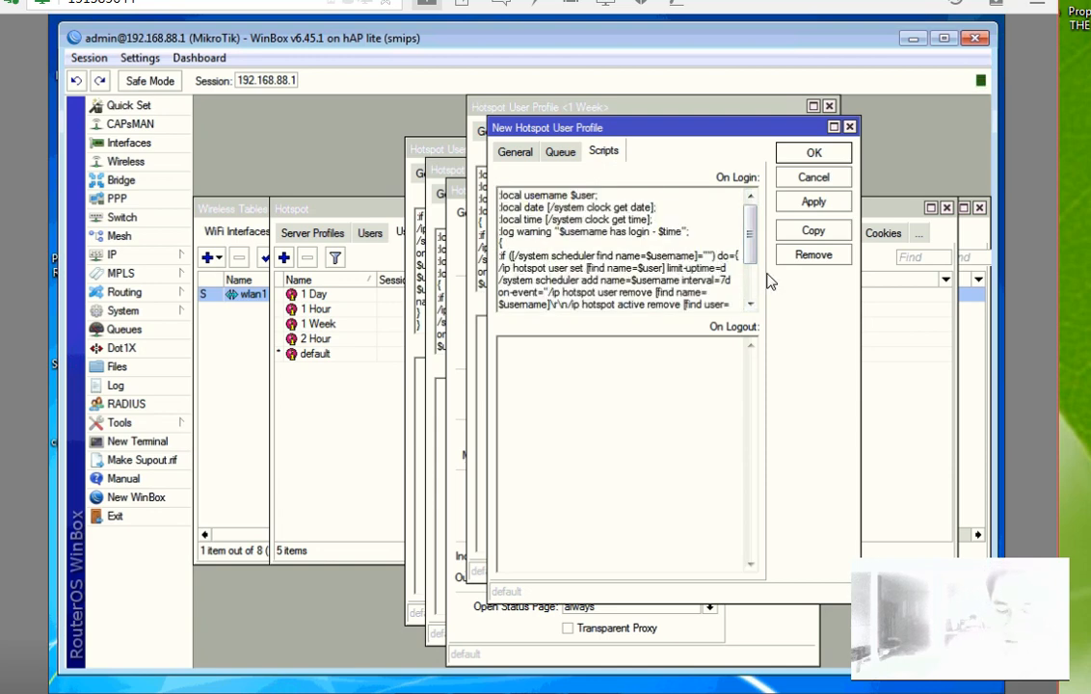
text(30)
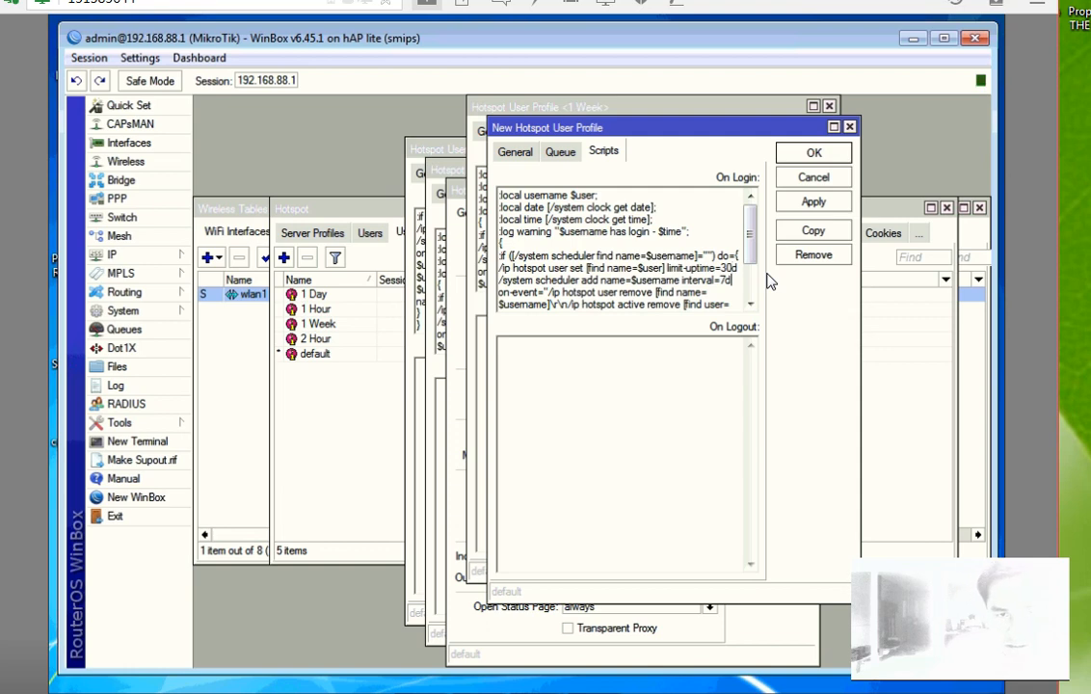
key(Down)
key(BackSpace)
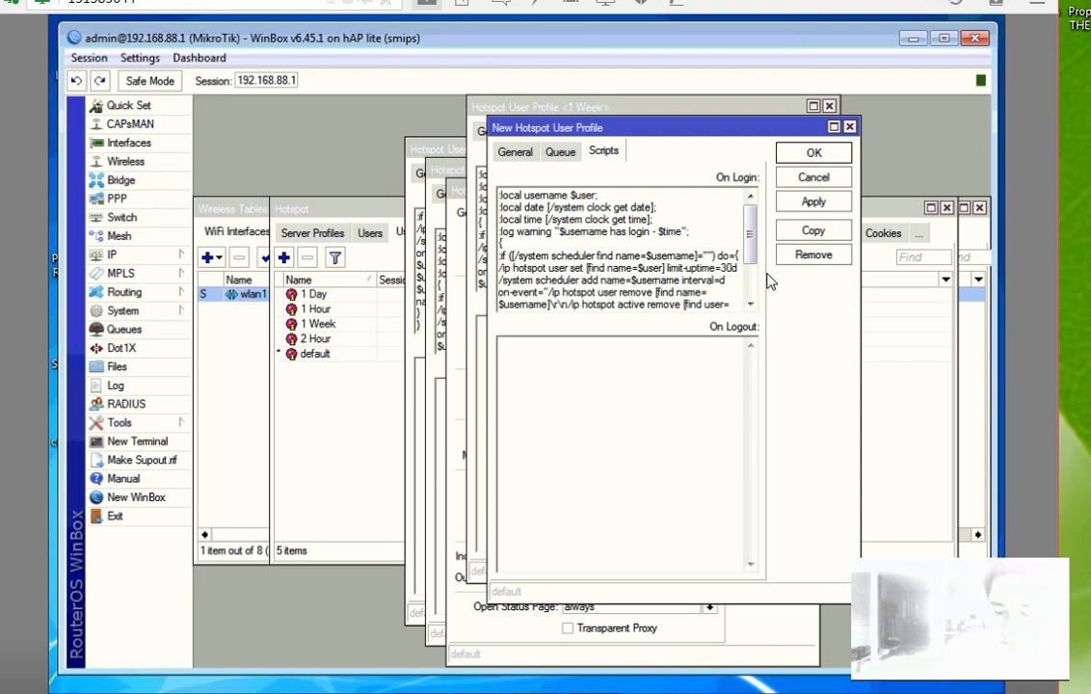
text(30)
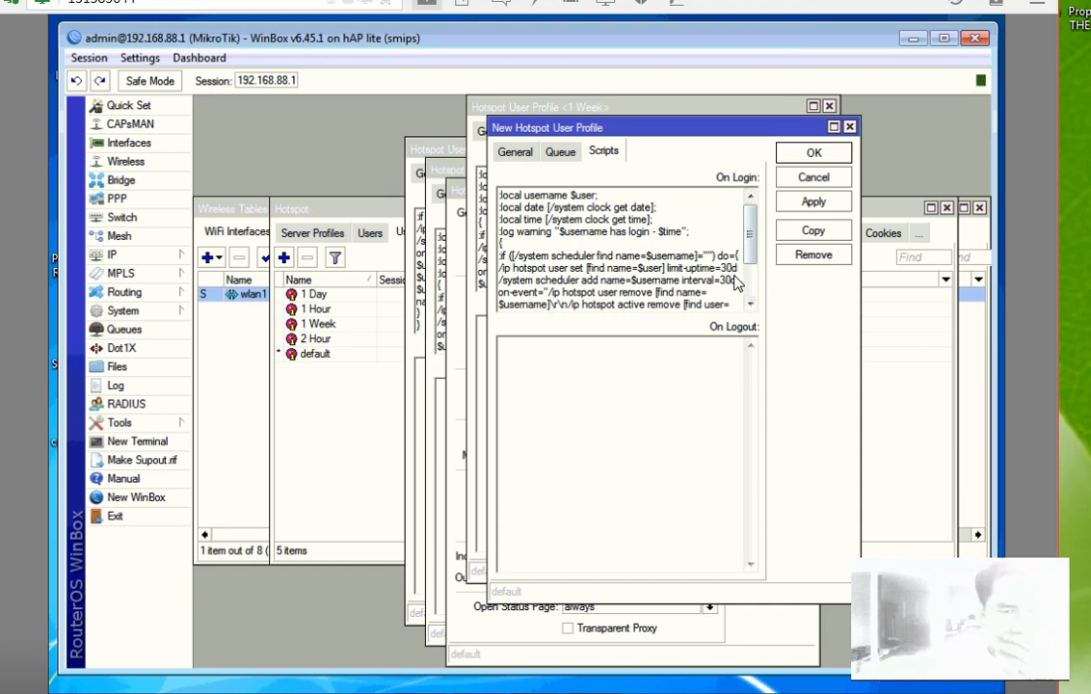
click(814, 202)
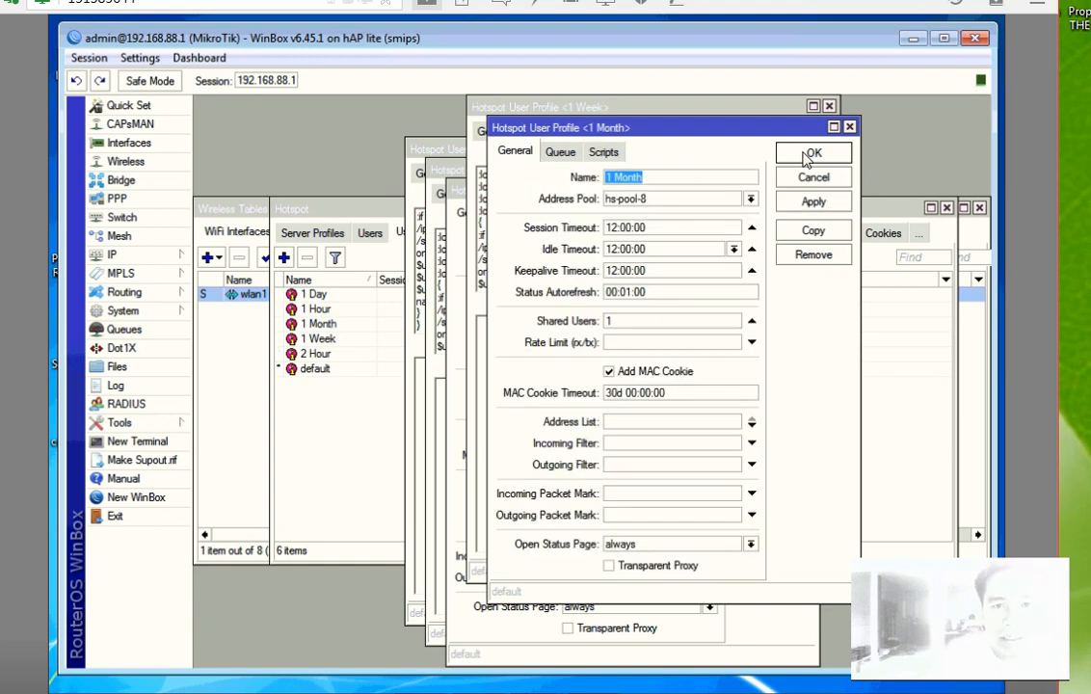
click(808, 156)
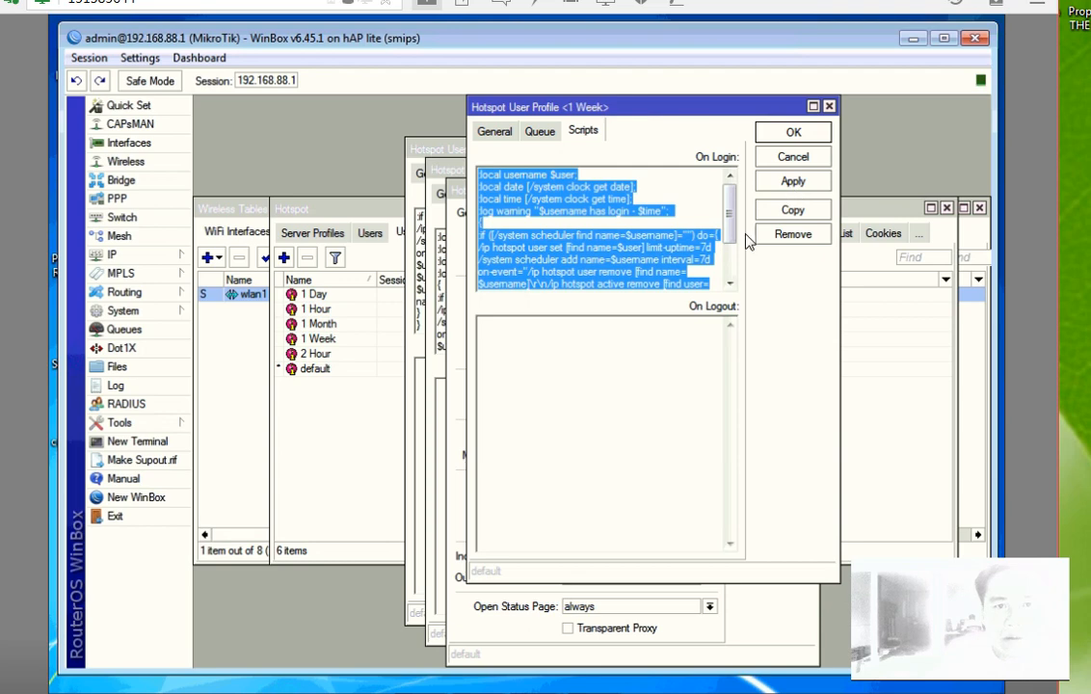
click(793, 182)
click(792, 133)
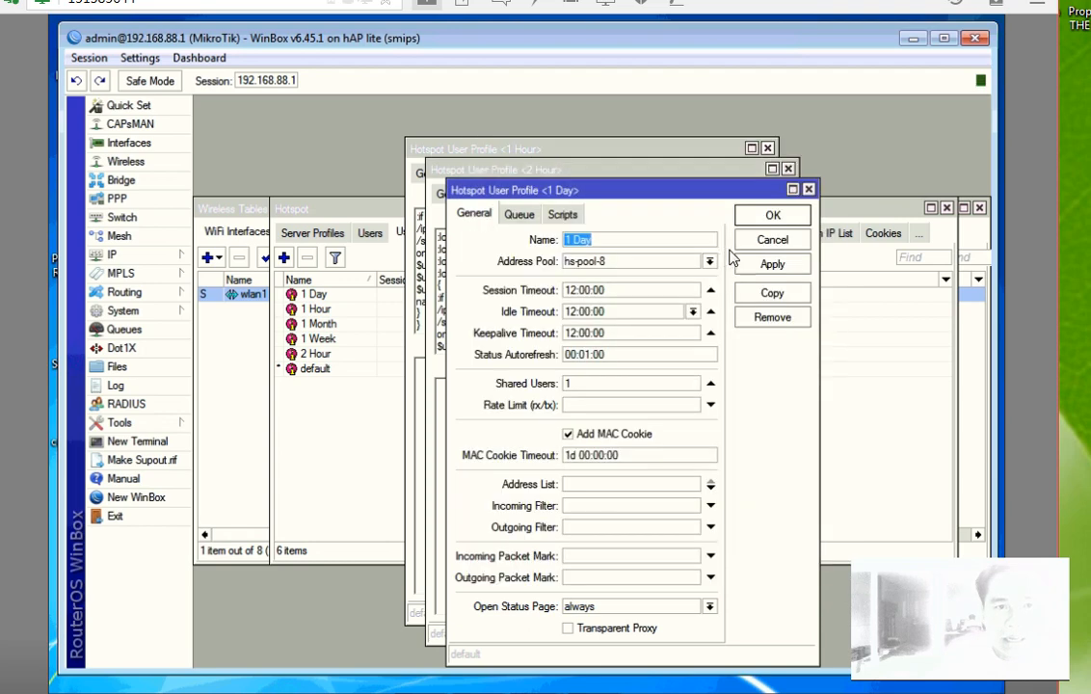
Step: Change limit-uptime and the scheduler interval to 1d in the 1 Day profile's On Login script, and save and close the profile
click(563, 214)
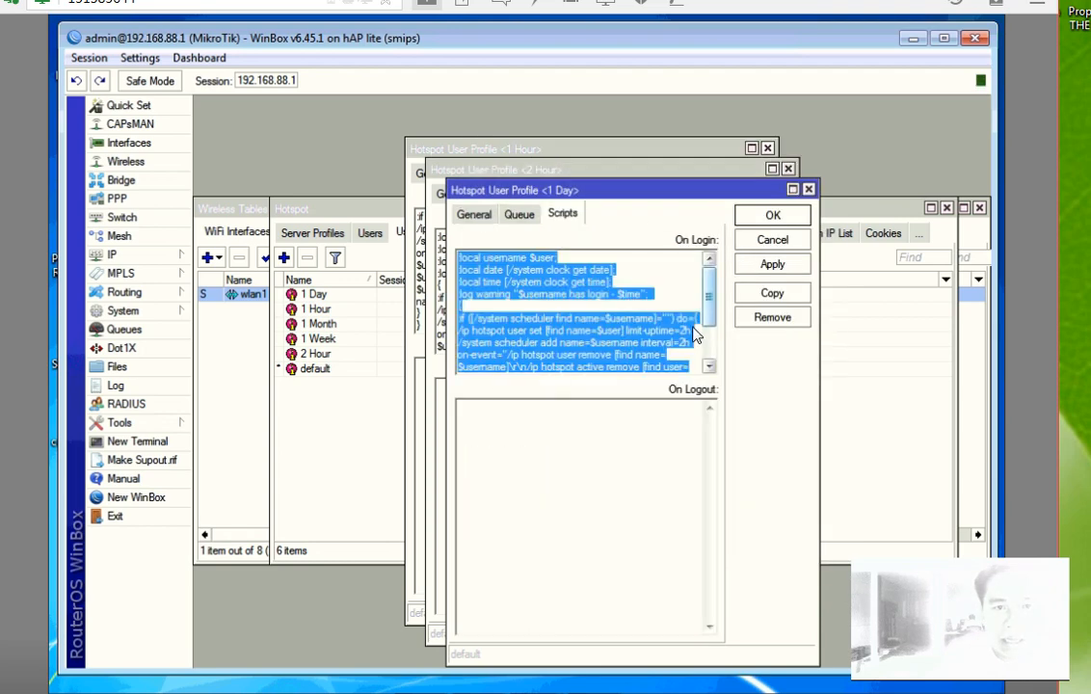
click(750, 263)
key(BackSpace)
text(1)
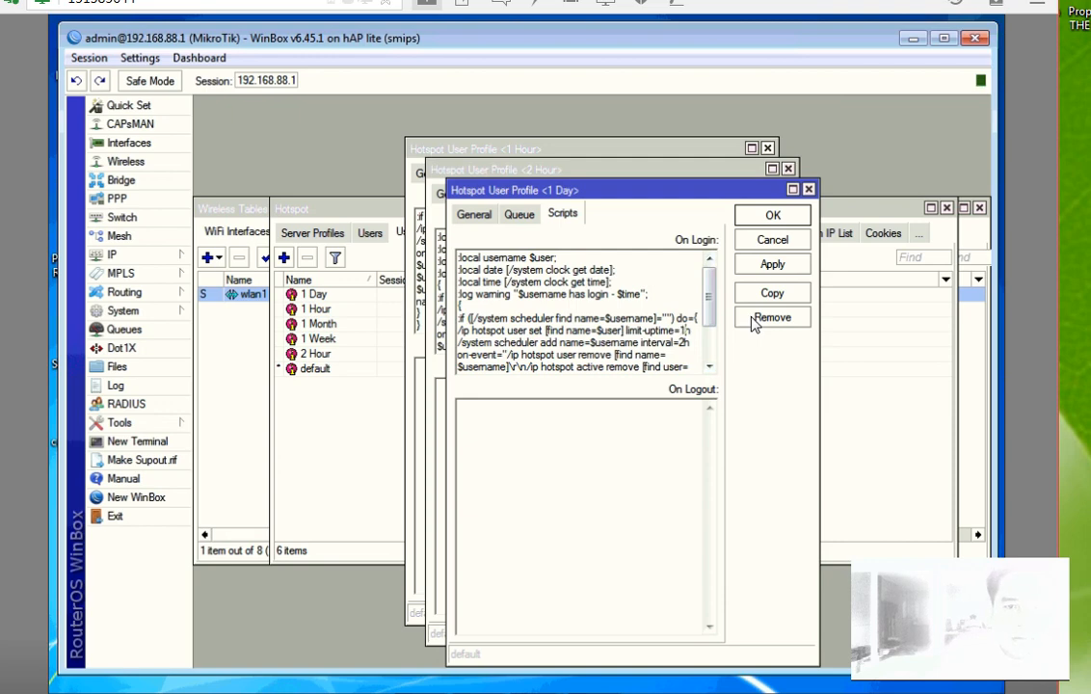
key(BackSpace)
text(d)
key(Down)
text(1d)
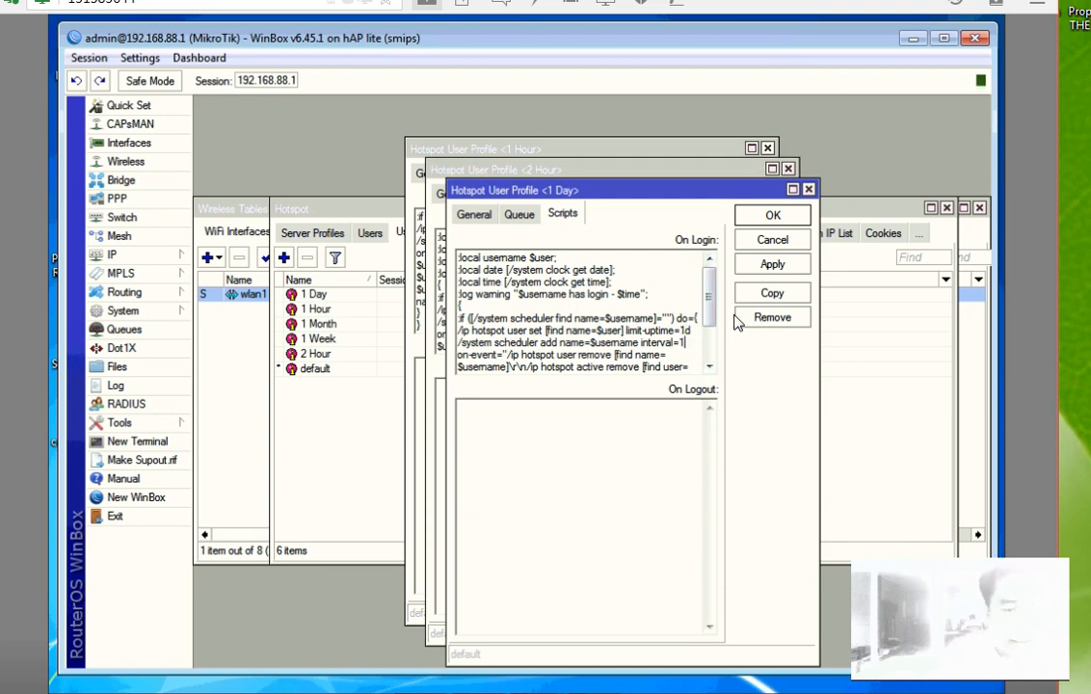
click(772, 265)
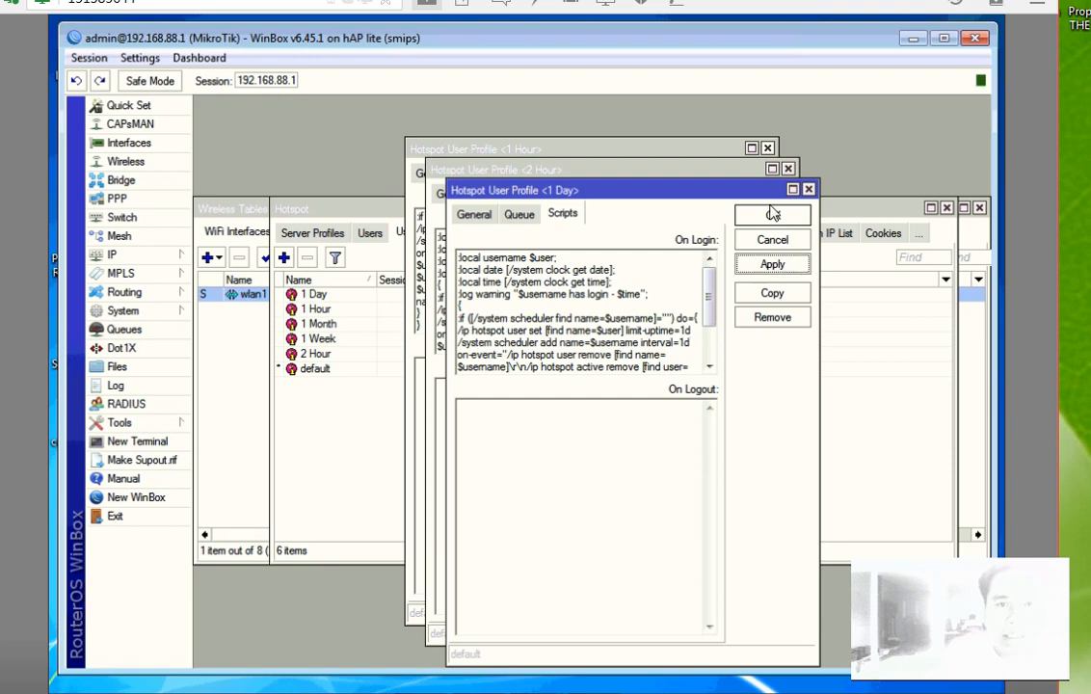
click(772, 213)
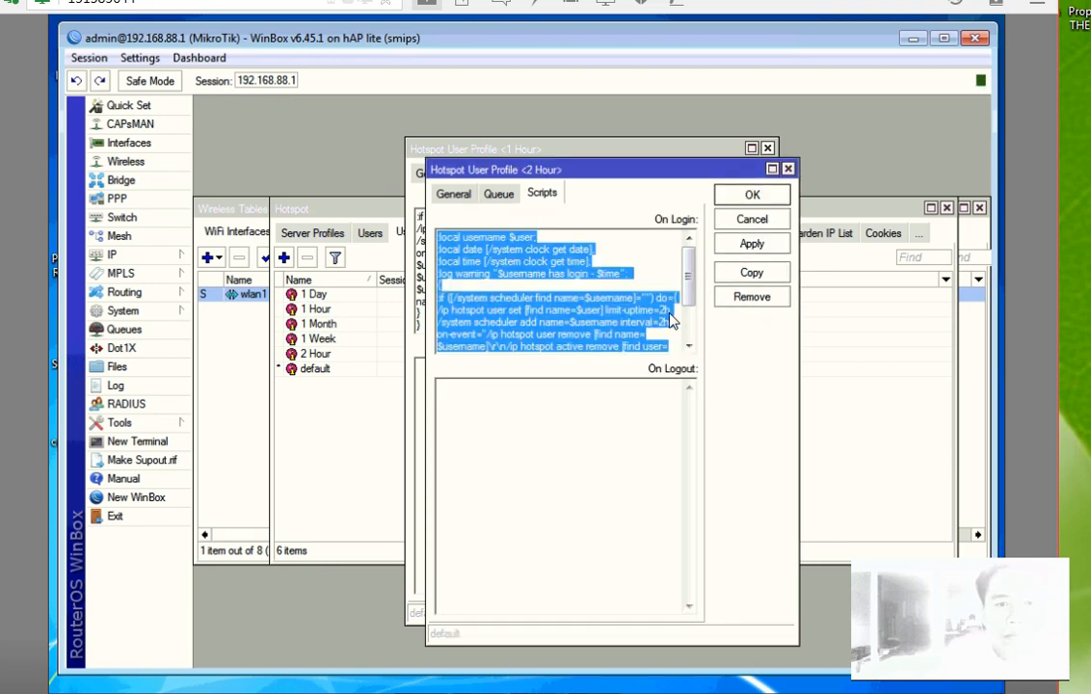
Step: Save and close the open 2 Hour and 1 Hour profiles, returning to the hotspot user profile list
click(752, 242)
click(752, 194)
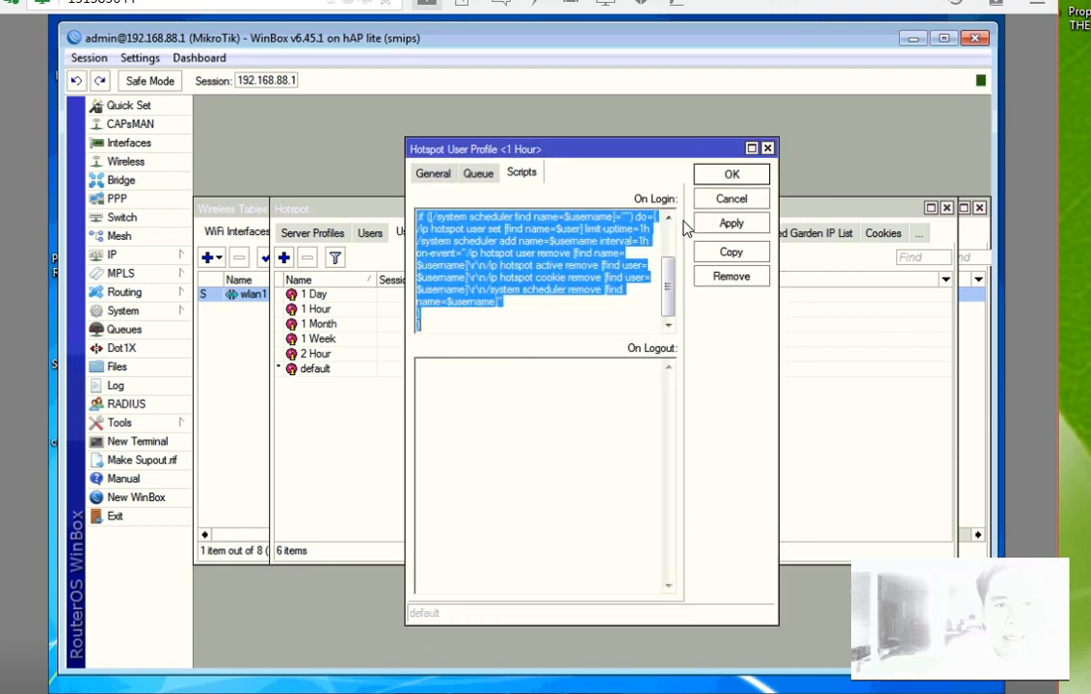
click(730, 223)
click(728, 174)
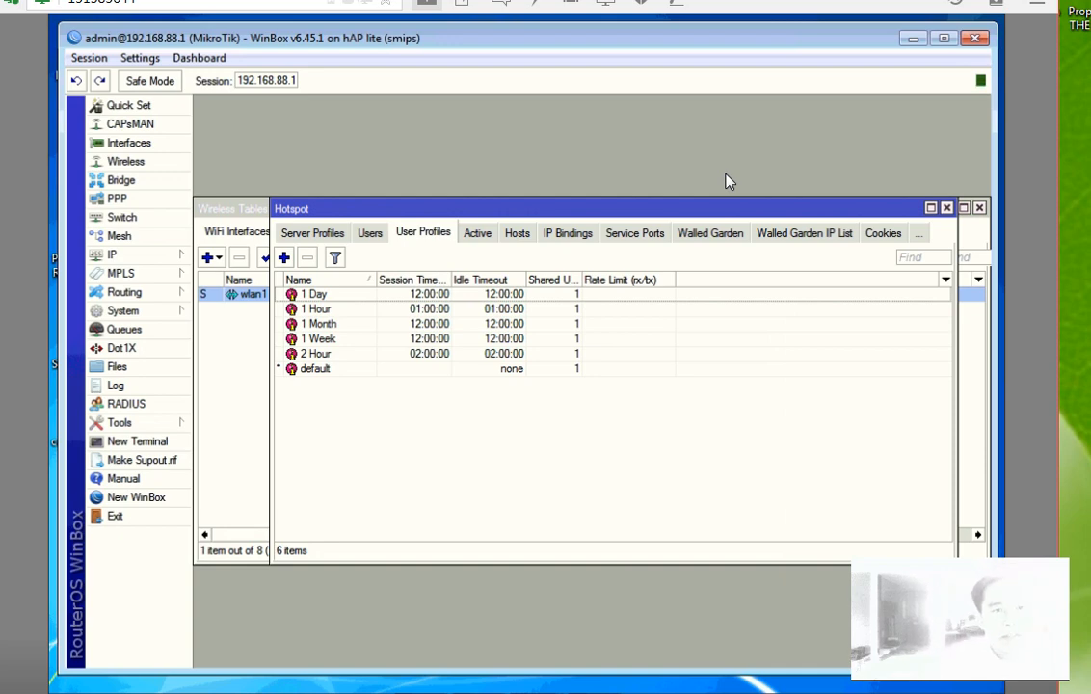
click(457, 326)
click(366, 308)
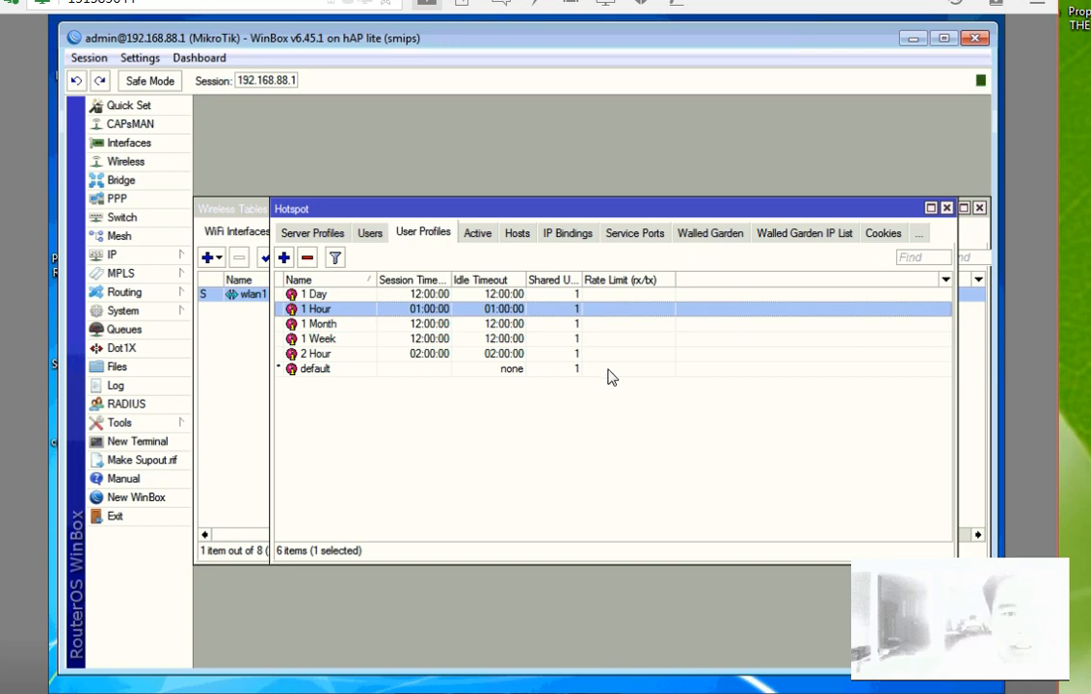
Step: Switch to the desktop and delete all configuration files from the Setting folder inside "M-Tik-old version but stable"
click(912, 39)
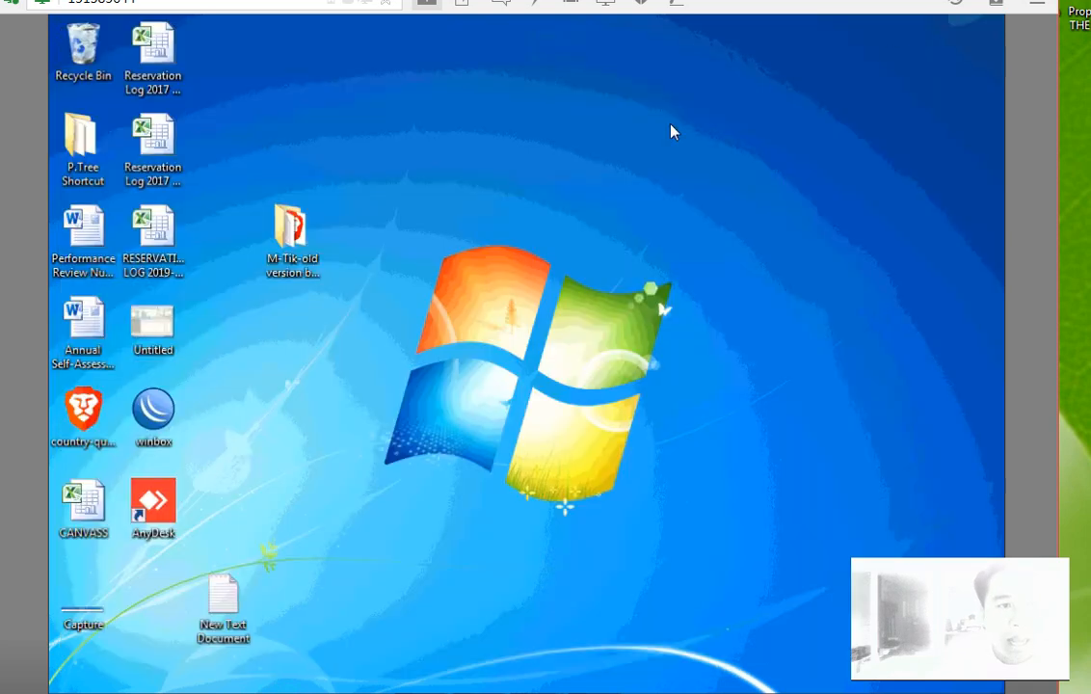
right_click(475, 239)
click(515, 295)
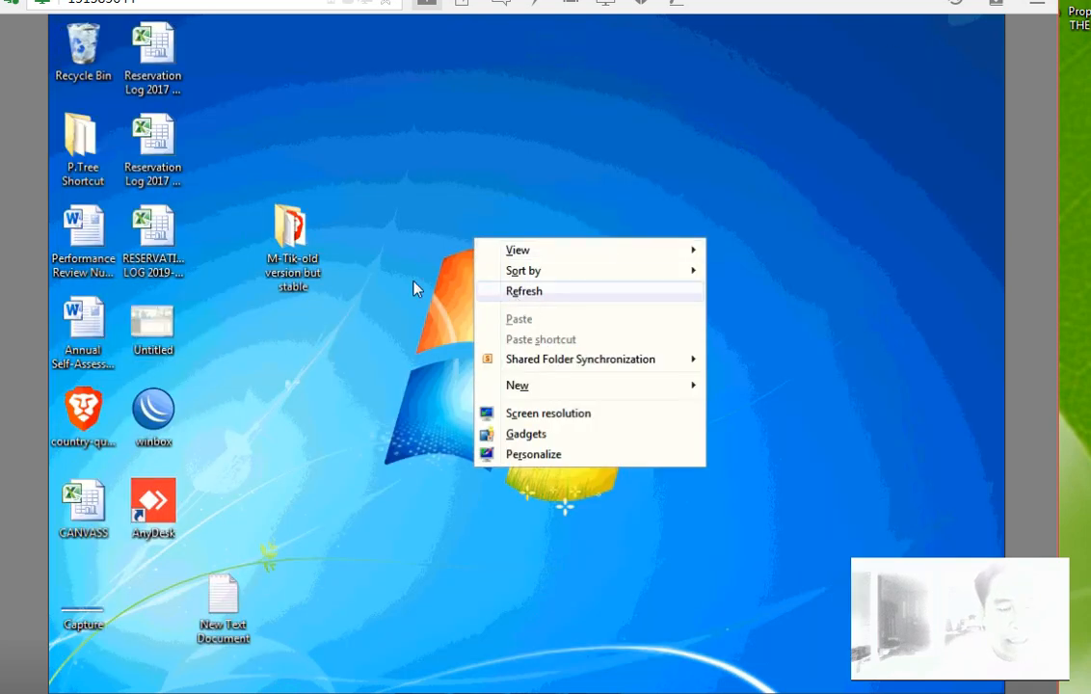
double_click(289, 231)
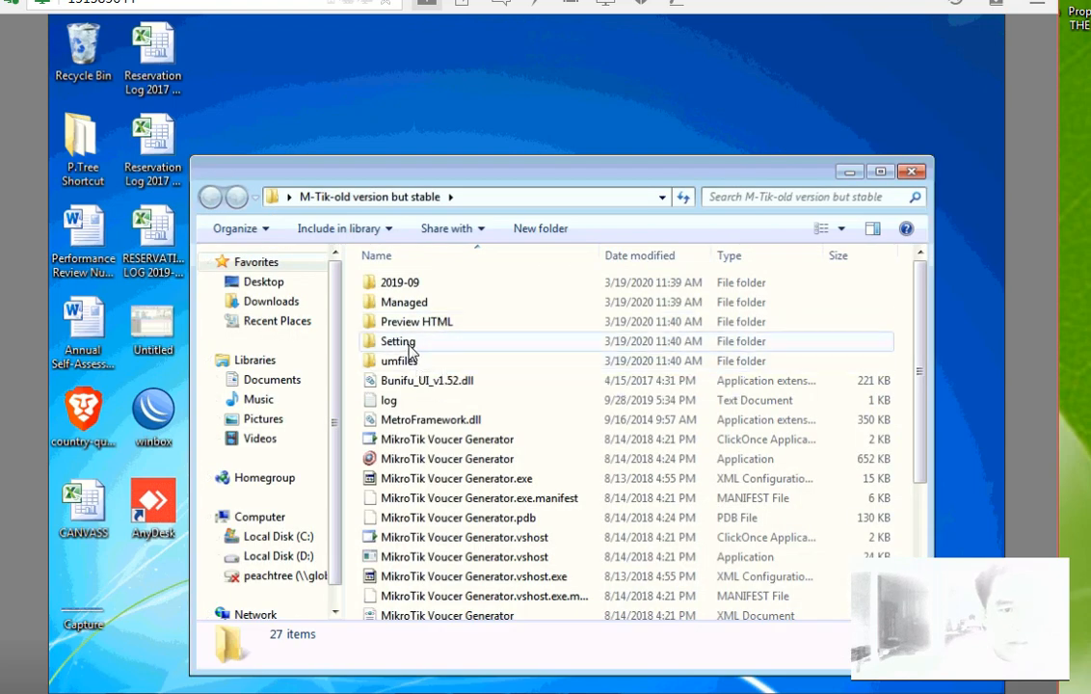
double_click(400, 343)
drag(424, 277, 426, 272)
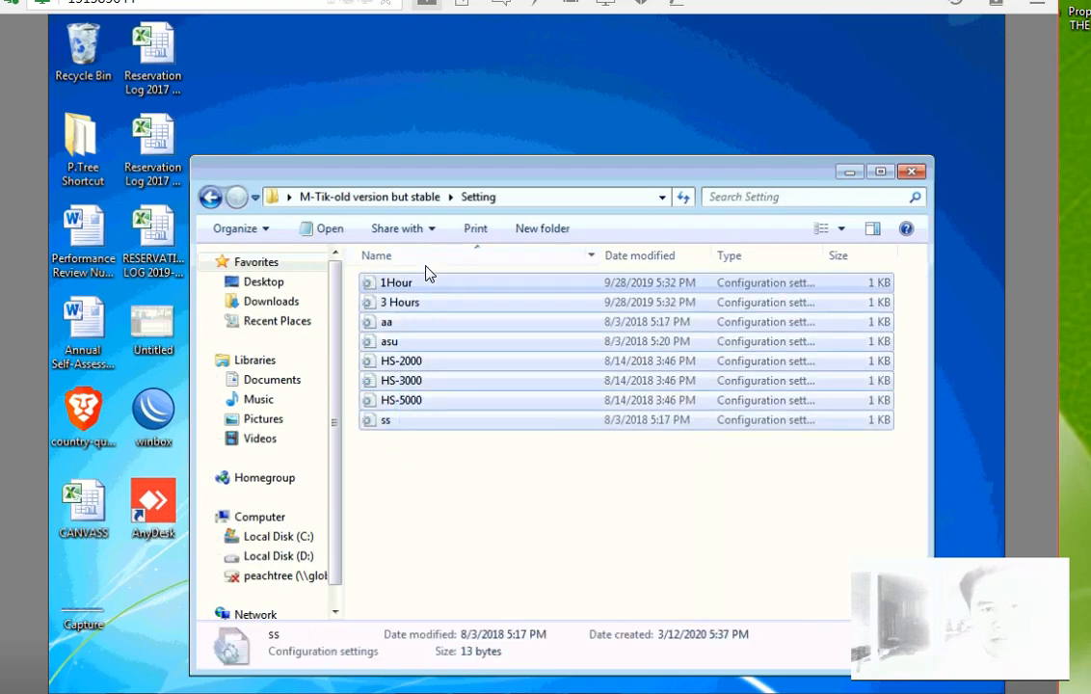
key(Delete)
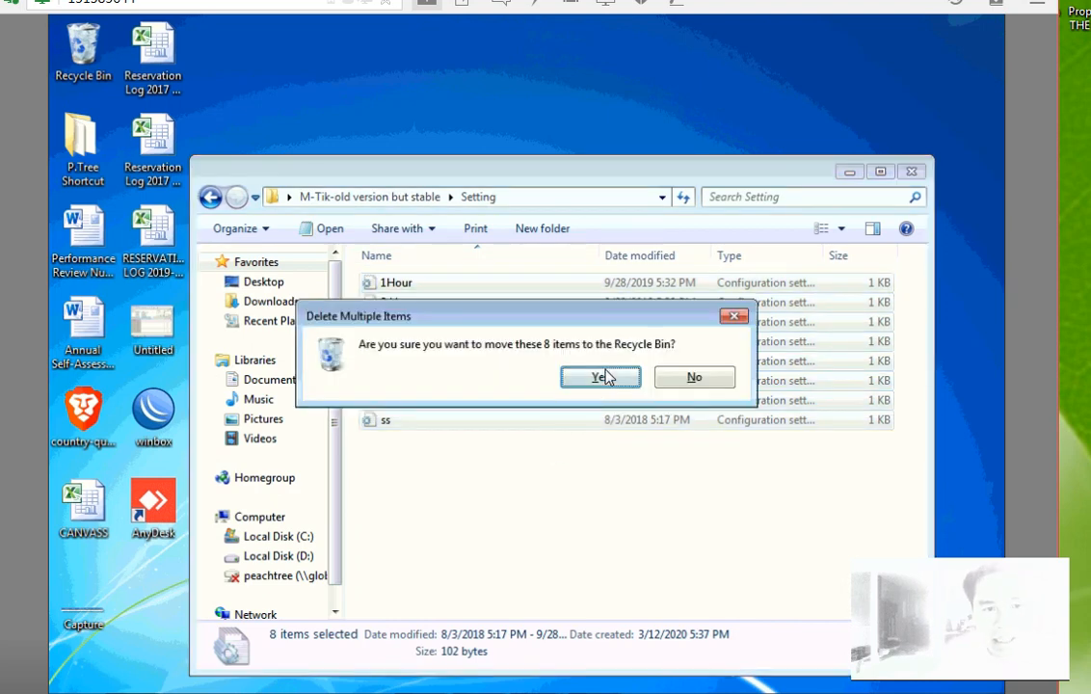
click(599, 377)
Step: Launch the MikroTik Voucer Generator application from the M-Tik folder, dismiss the update notice and go to the Connect To field
click(210, 197)
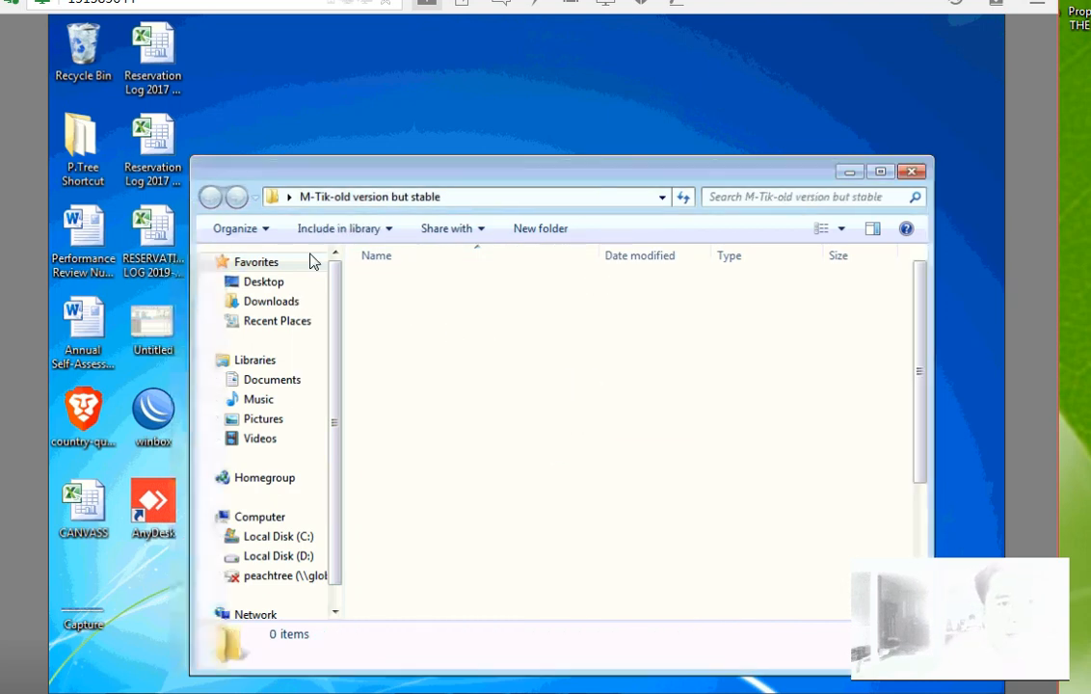
click(434, 461)
double_click(434, 461)
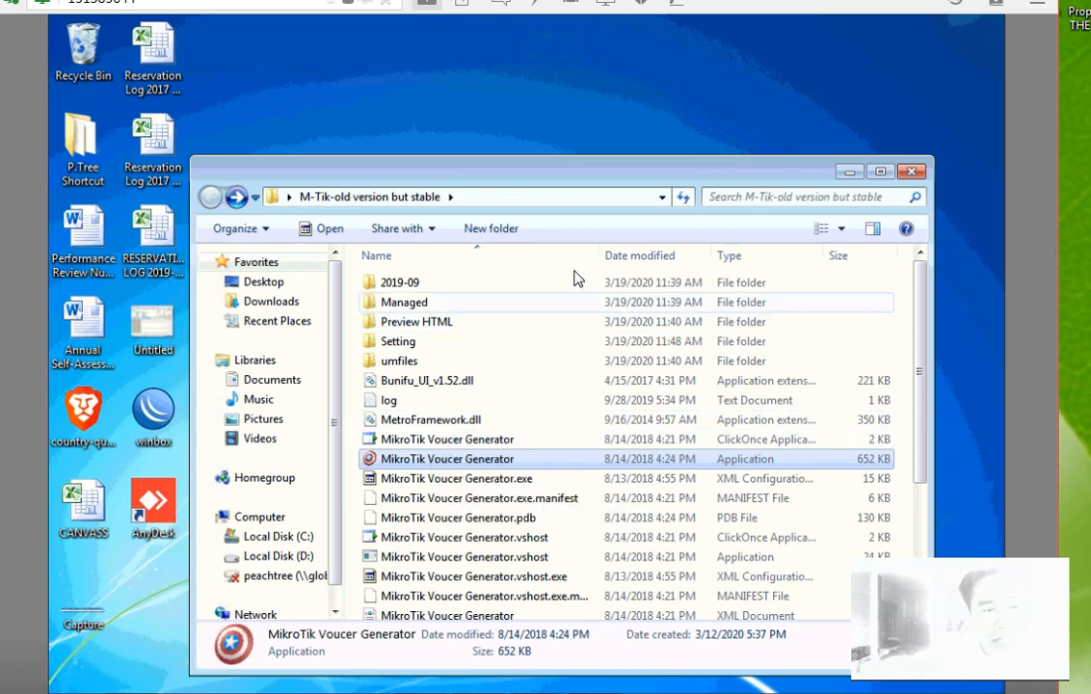
click(849, 171)
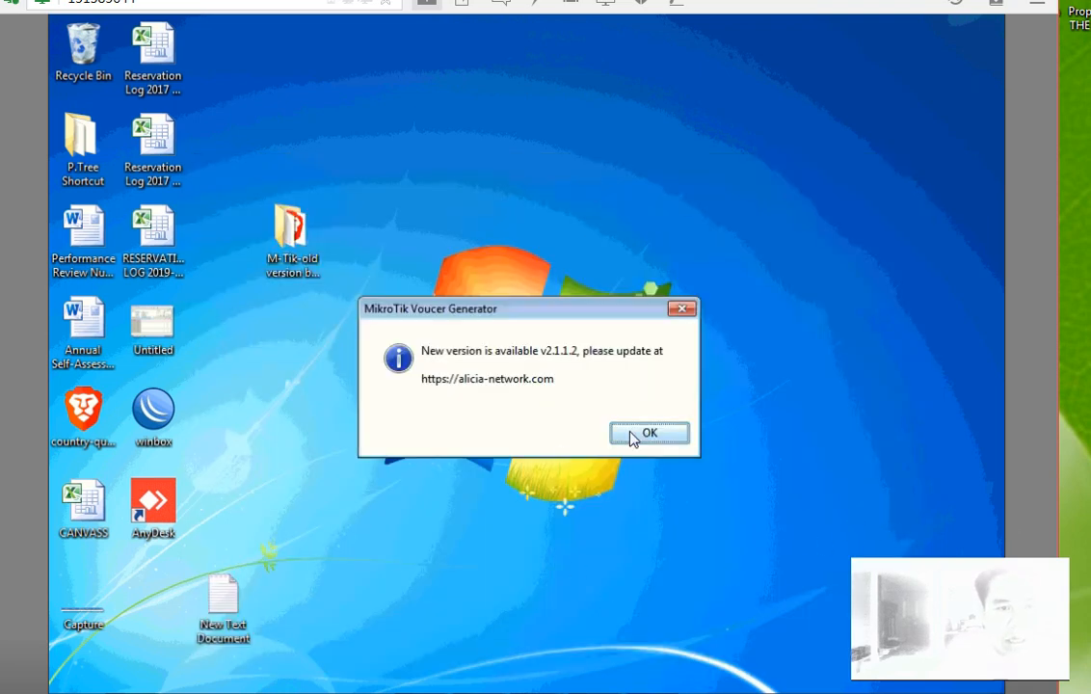
click(636, 433)
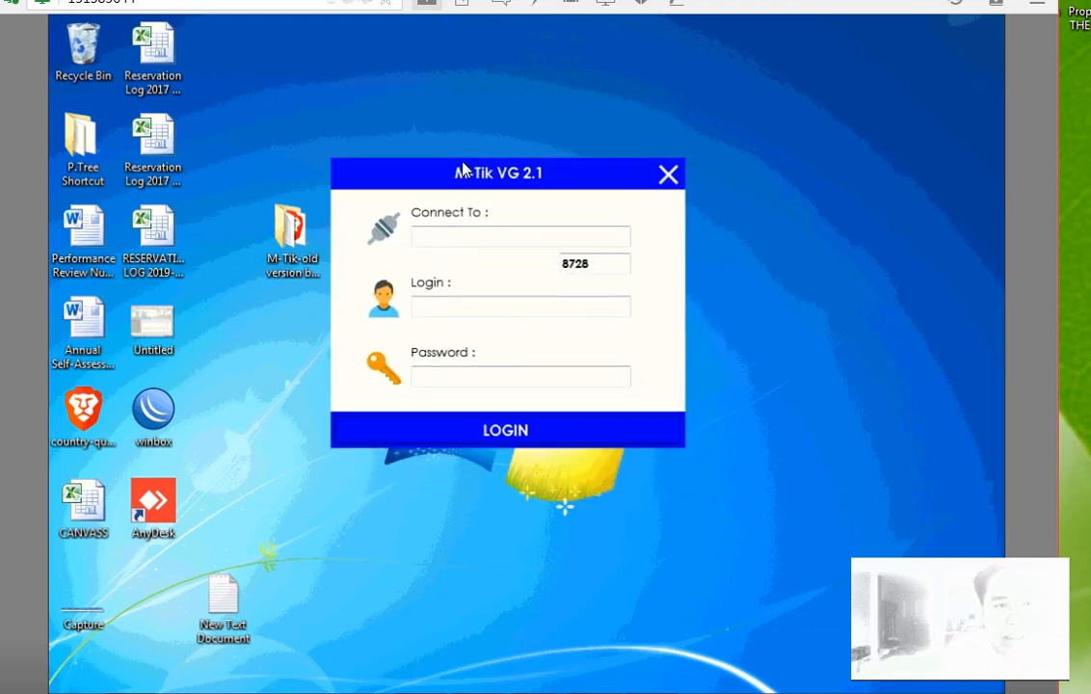
click(426, 235)
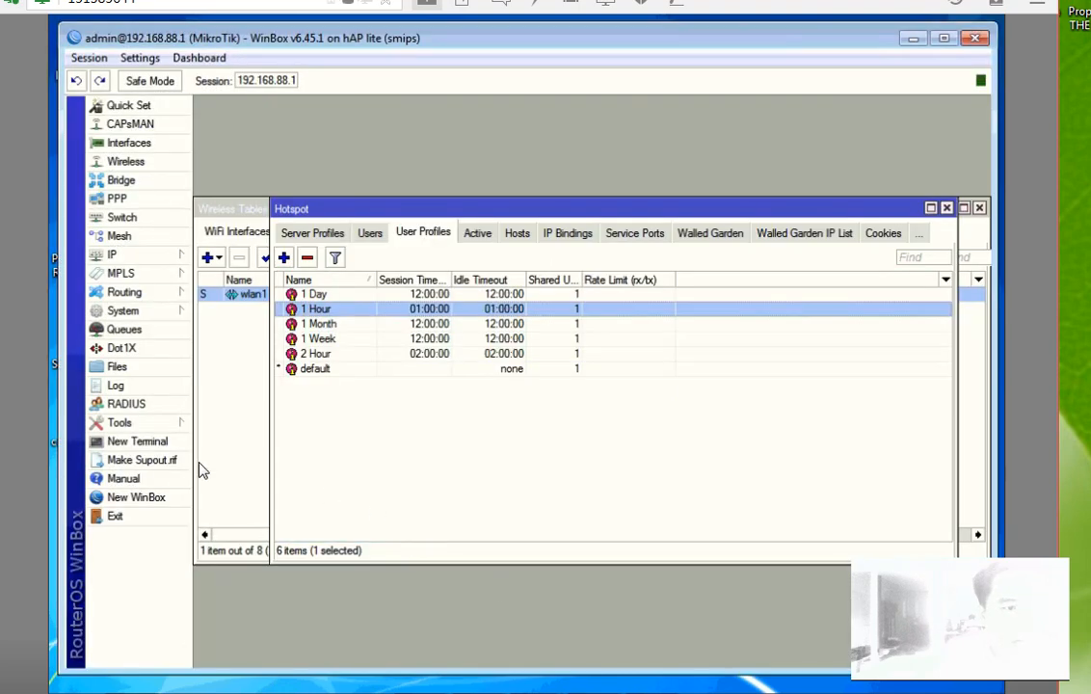
Step: Switch back to WinBox and check the router's IP address among the neighbors in a new login window, closing that window
click(137, 441)
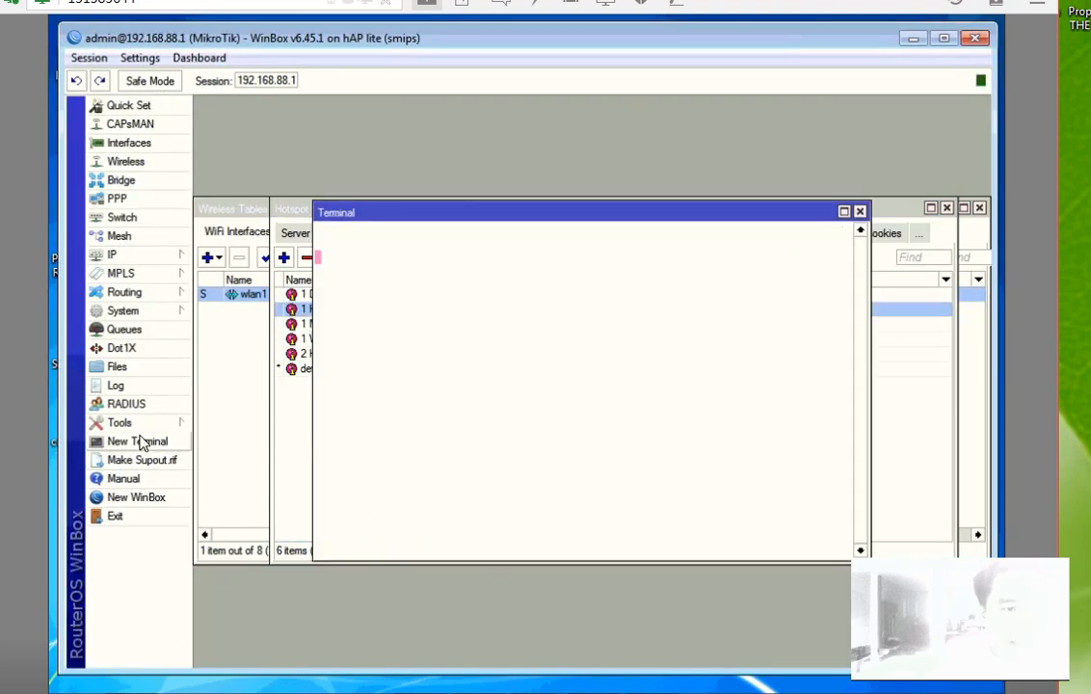
click(136, 496)
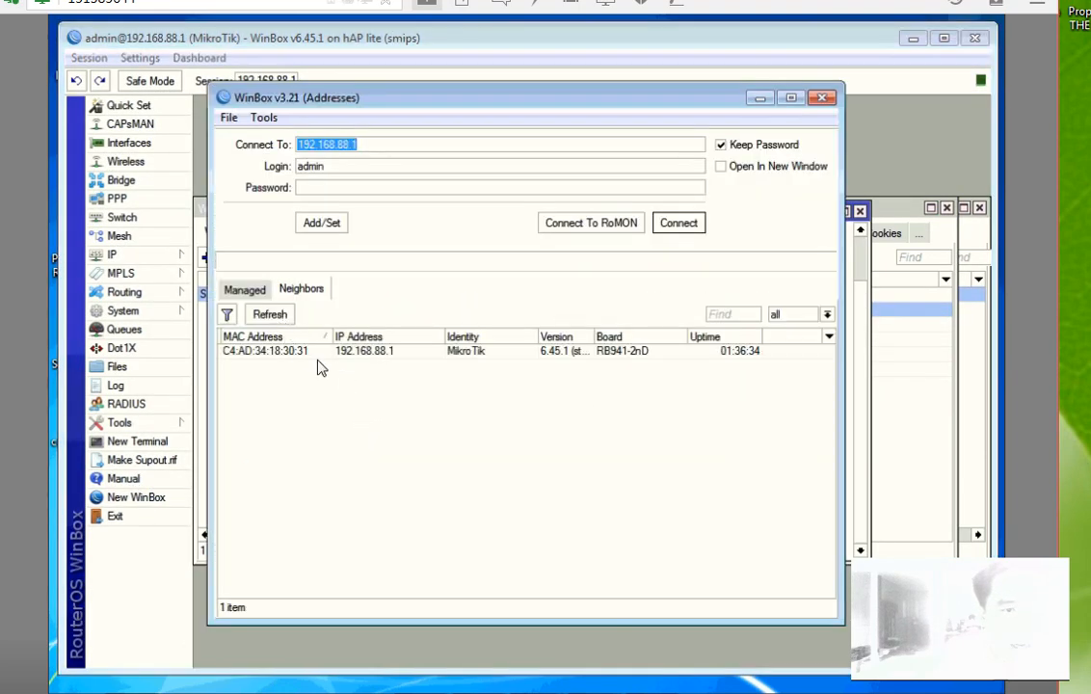
click(371, 352)
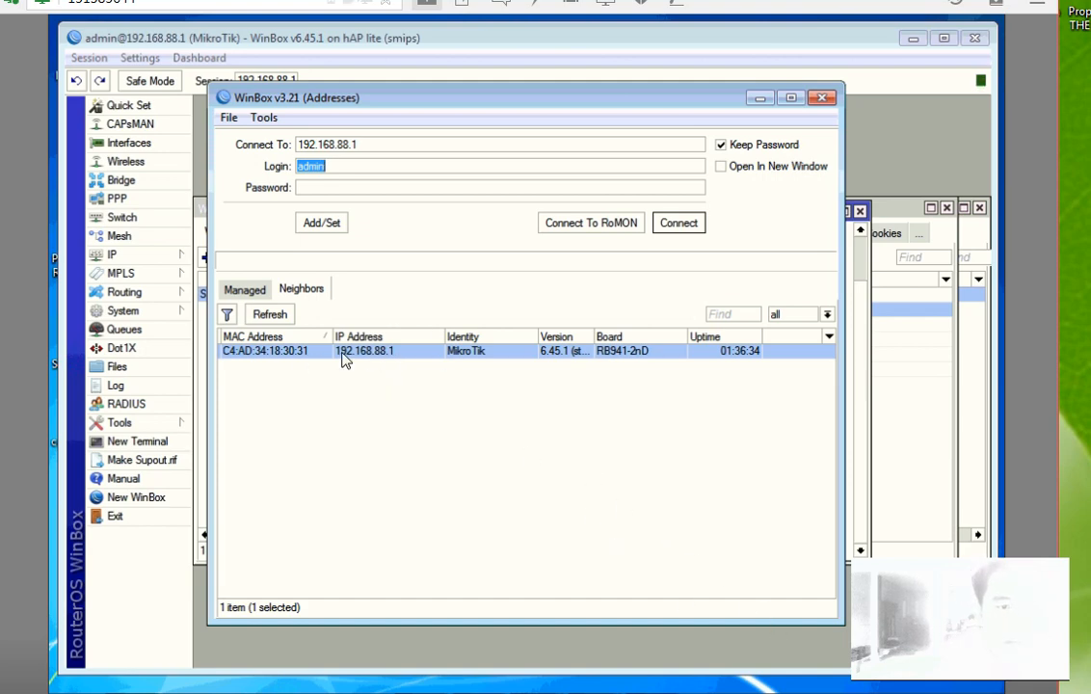
click(821, 97)
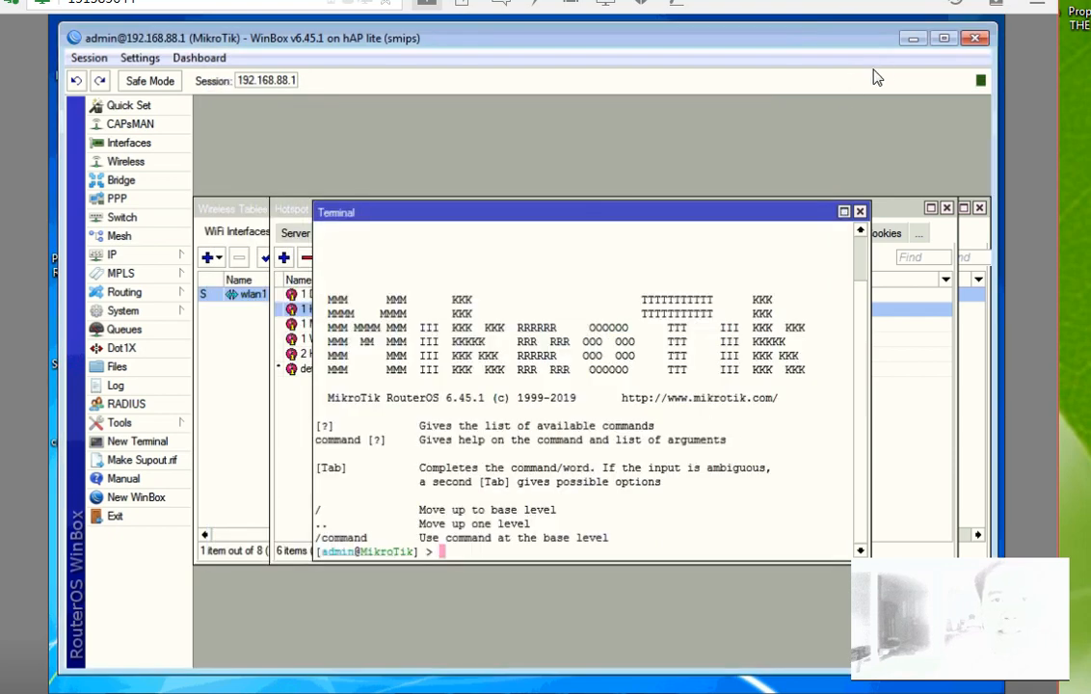
Step: Switch to the M-Tik login window, enter admin as the login, and try to log in to 192.168.88.1 with a blank password
click(911, 40)
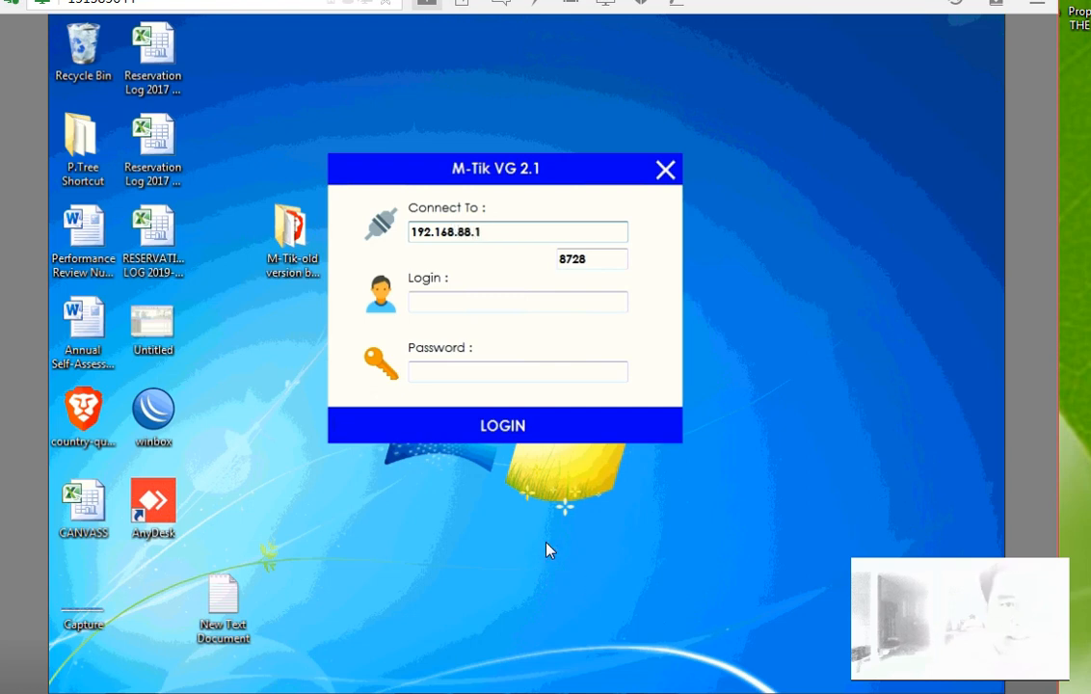
click(472, 305)
text(admi)
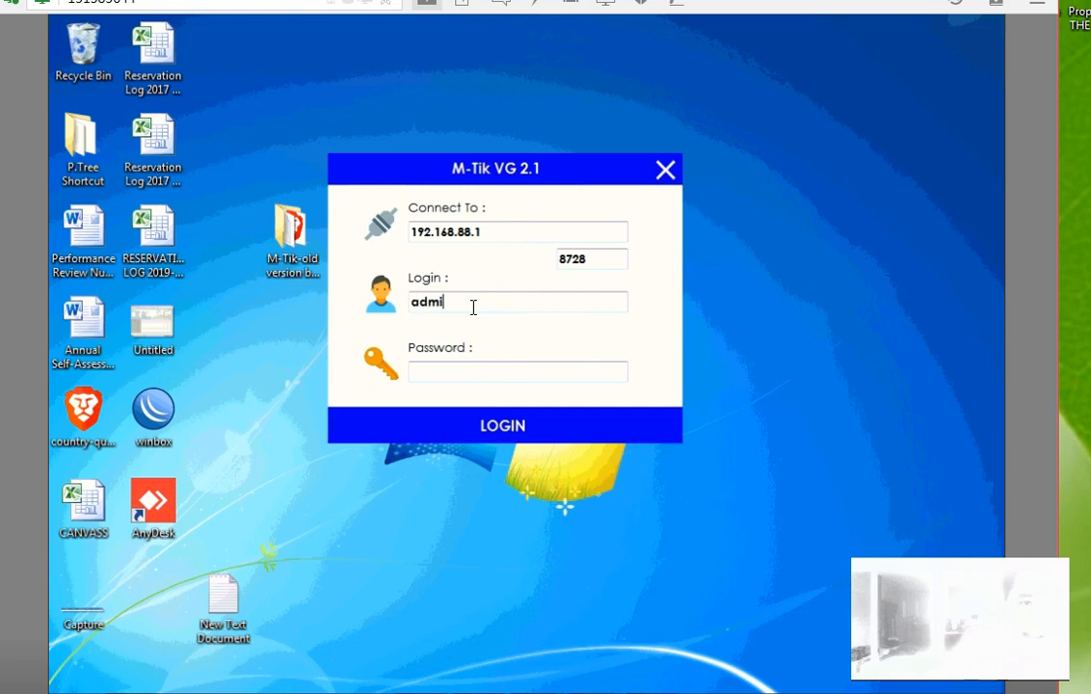
text(nm)
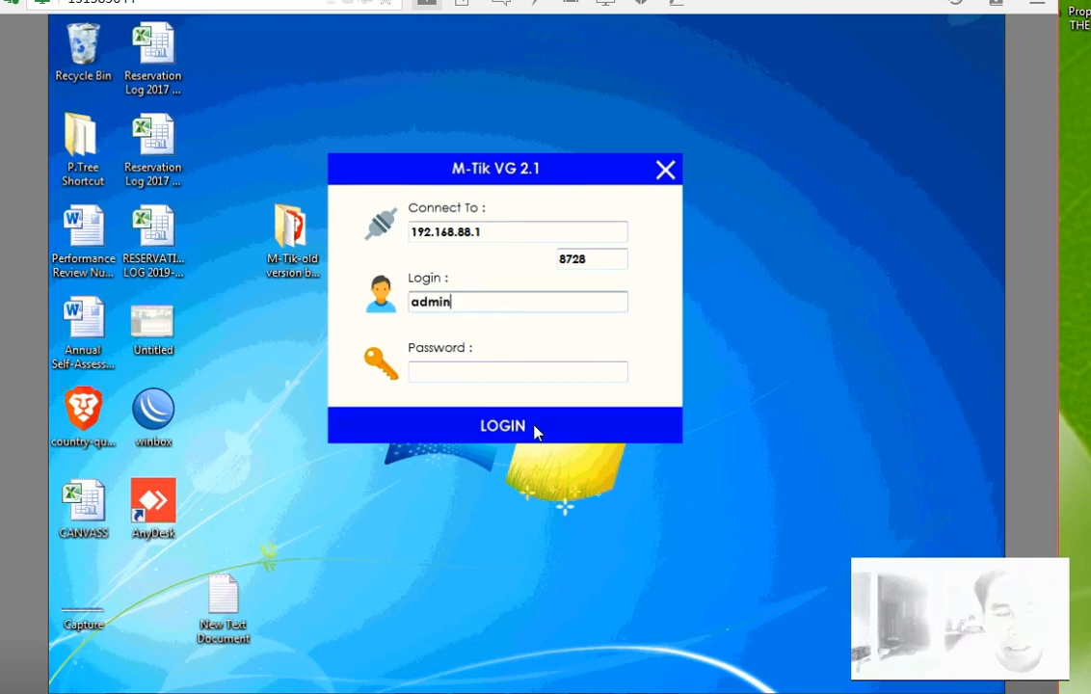
click(594, 692)
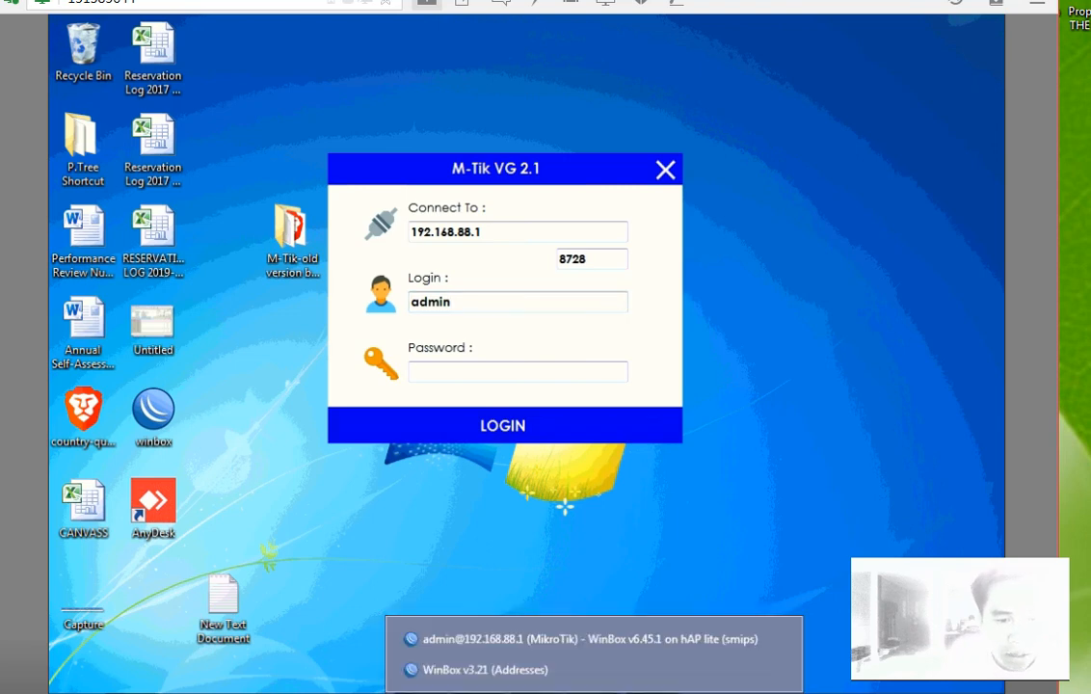
click(537, 641)
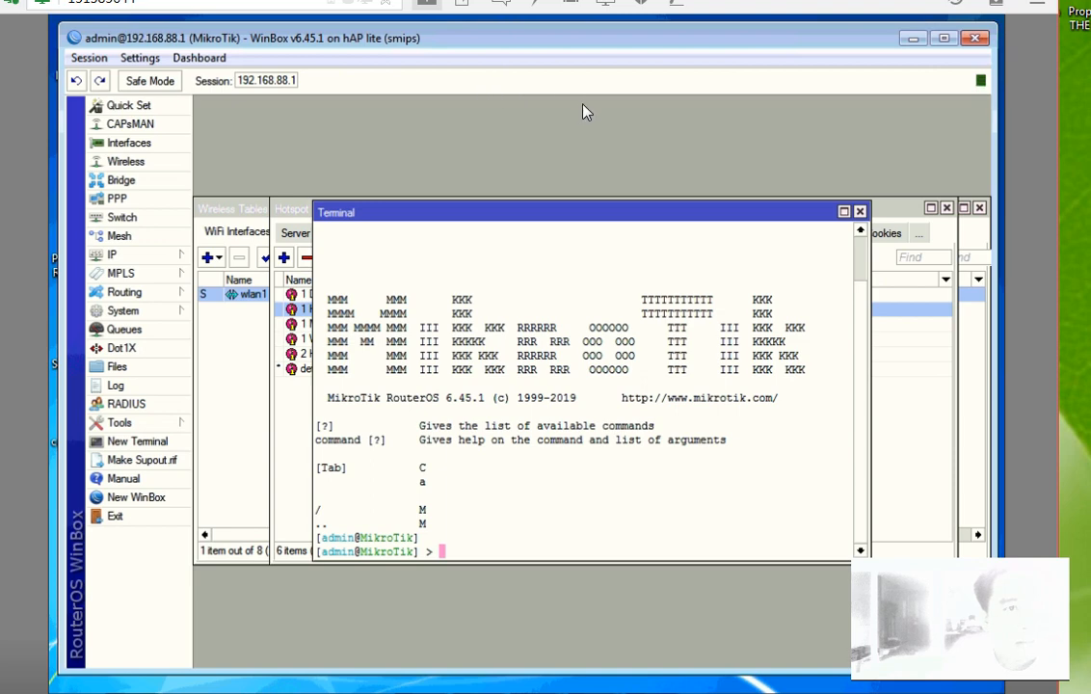
click(912, 39)
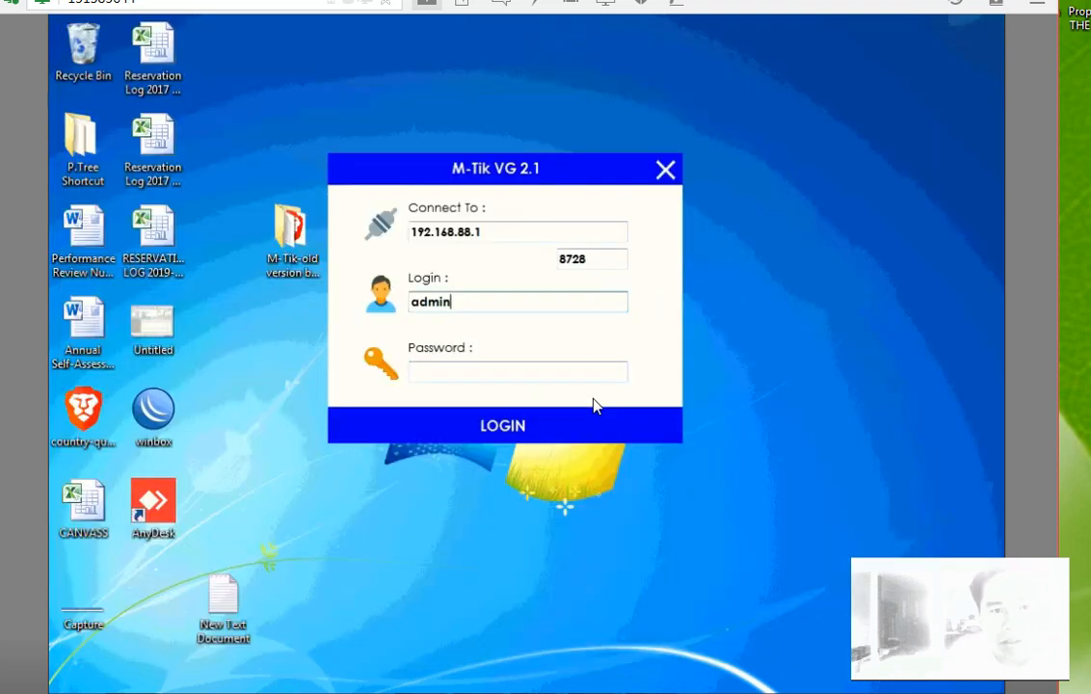
click(533, 434)
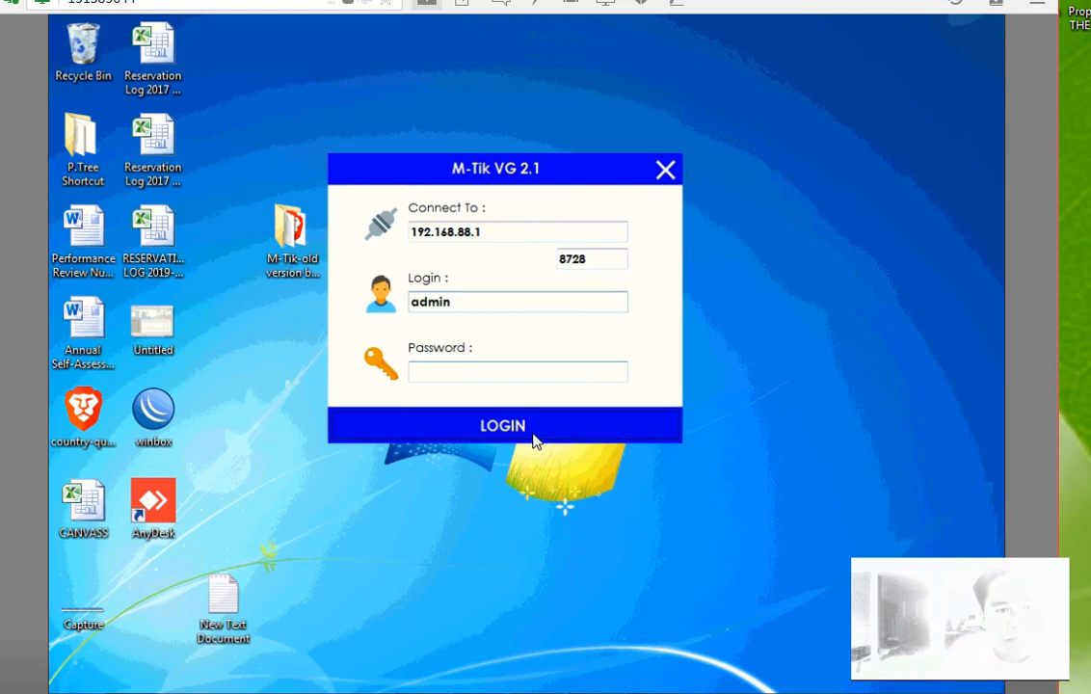
click(644, 421)
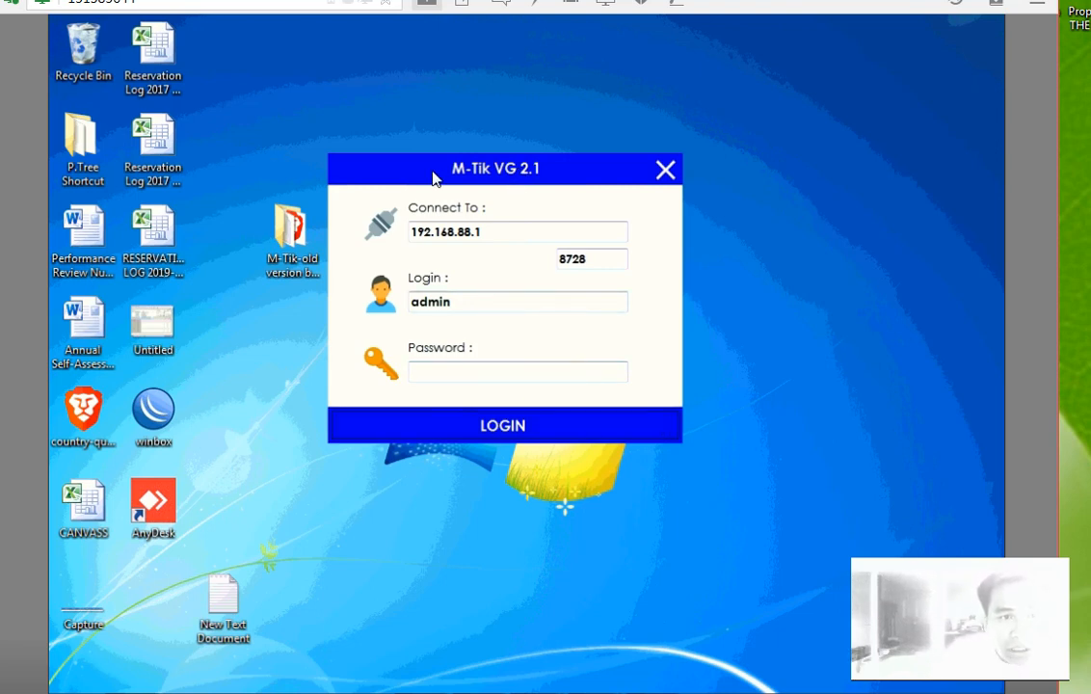
drag(432, 176, 347, 181)
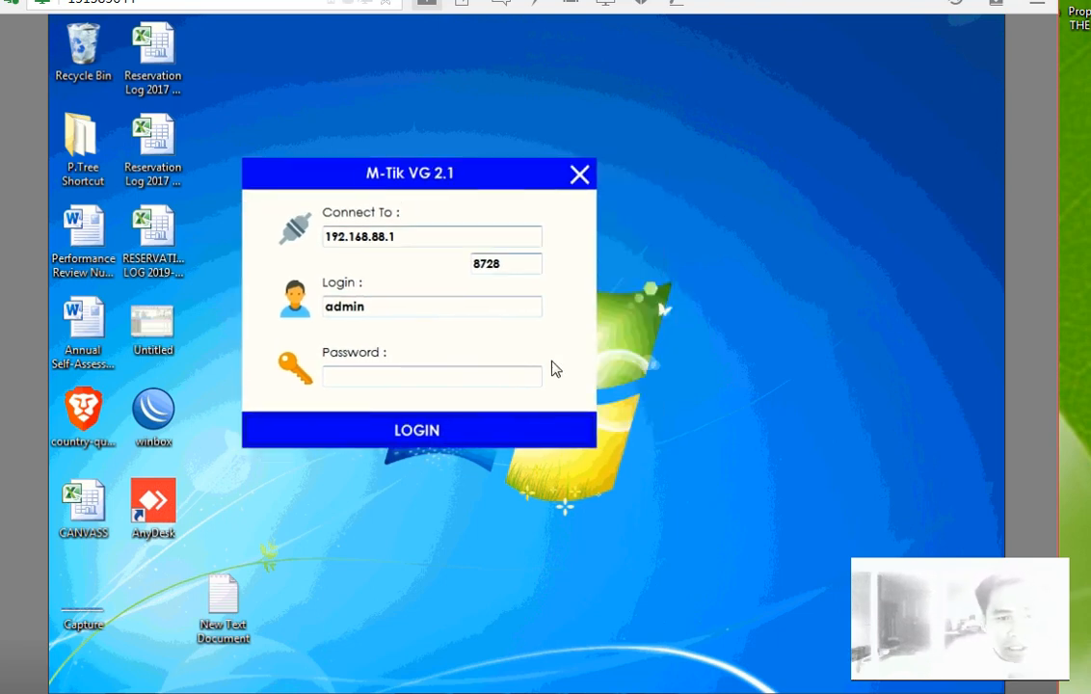
click(481, 383)
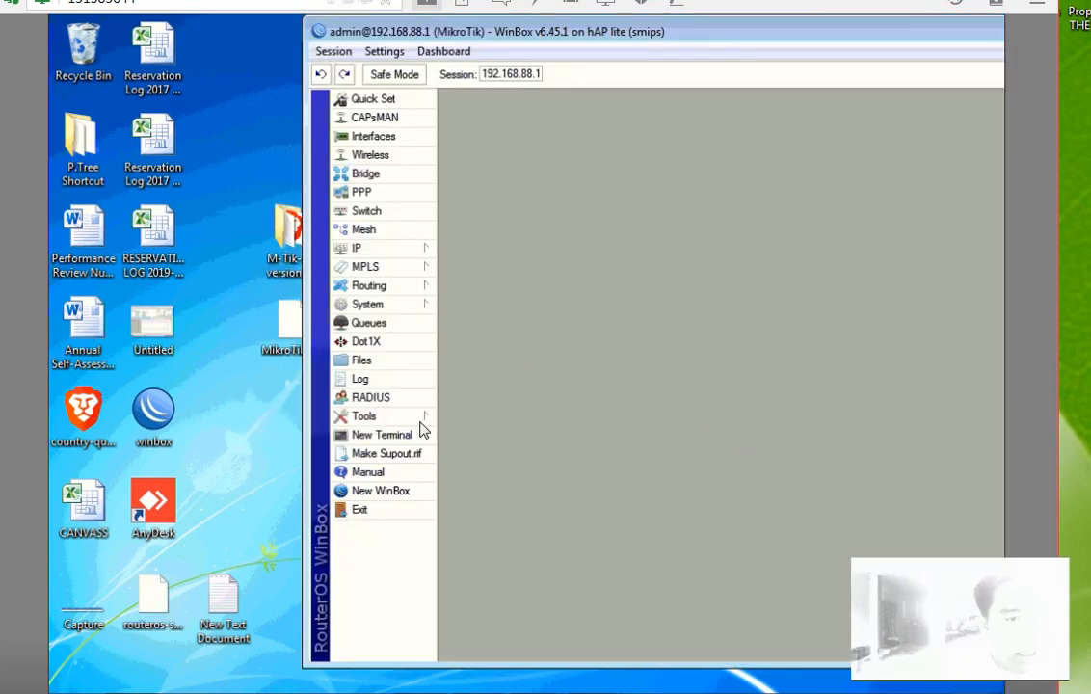
Step: Switch to WinBox and check the router's architecture and RouterOS version in the system resources
click(273, 252)
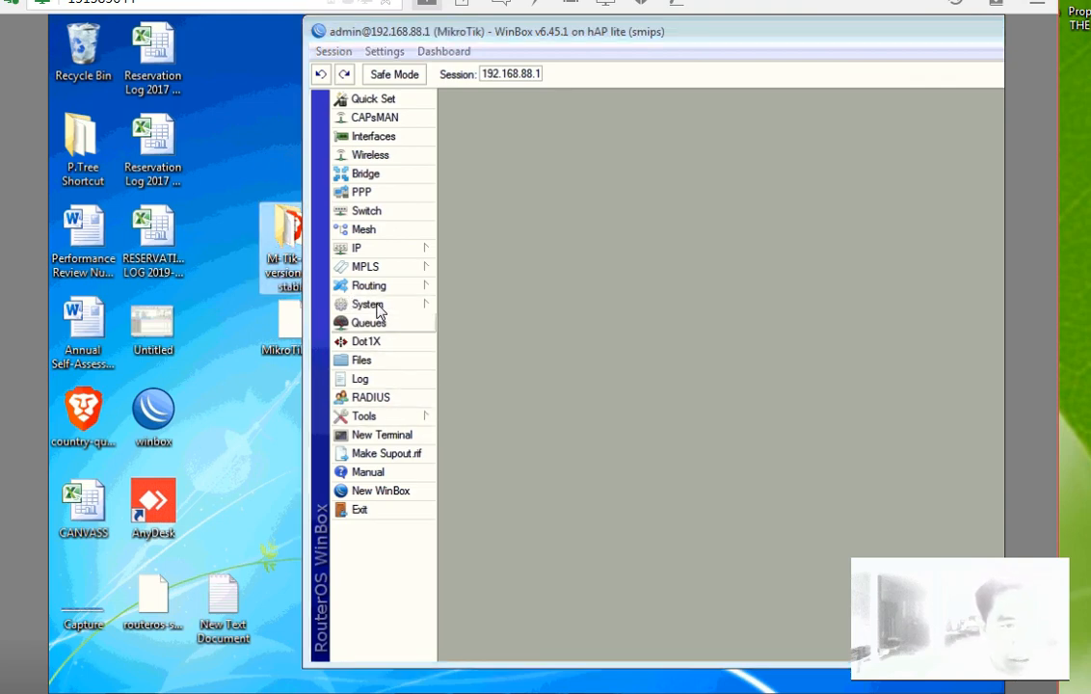
click(369, 252)
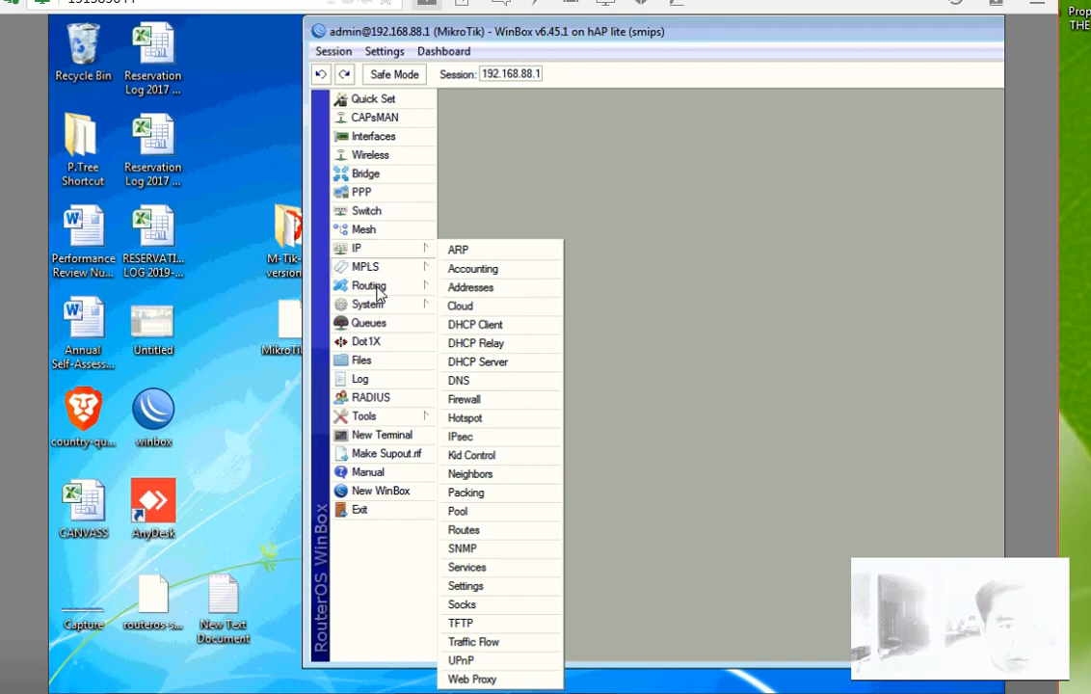
click(385, 309)
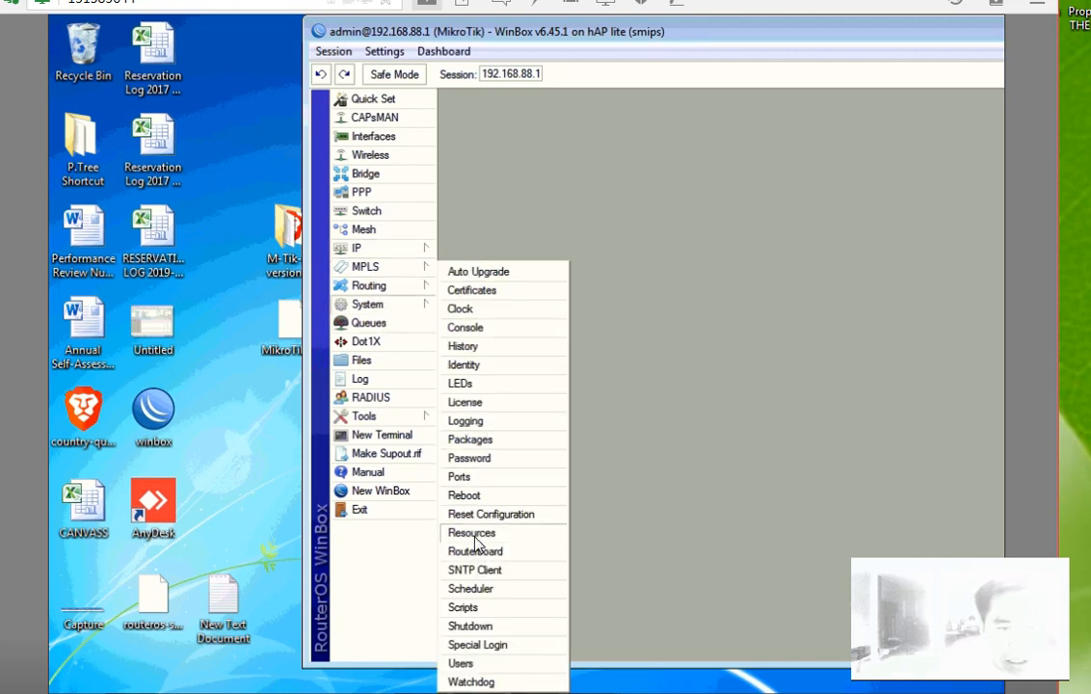
click(460, 532)
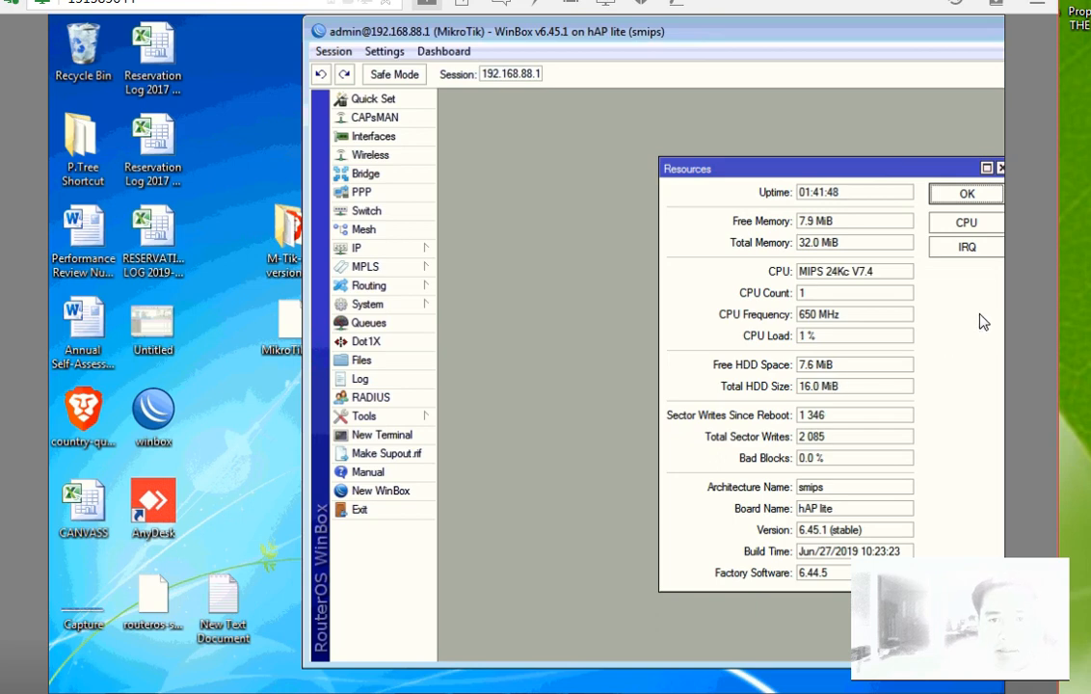
click(1001, 168)
Step: Upload the routeros-smips-6.44.5.npk package from the desktop to the router's file list
click(157, 600)
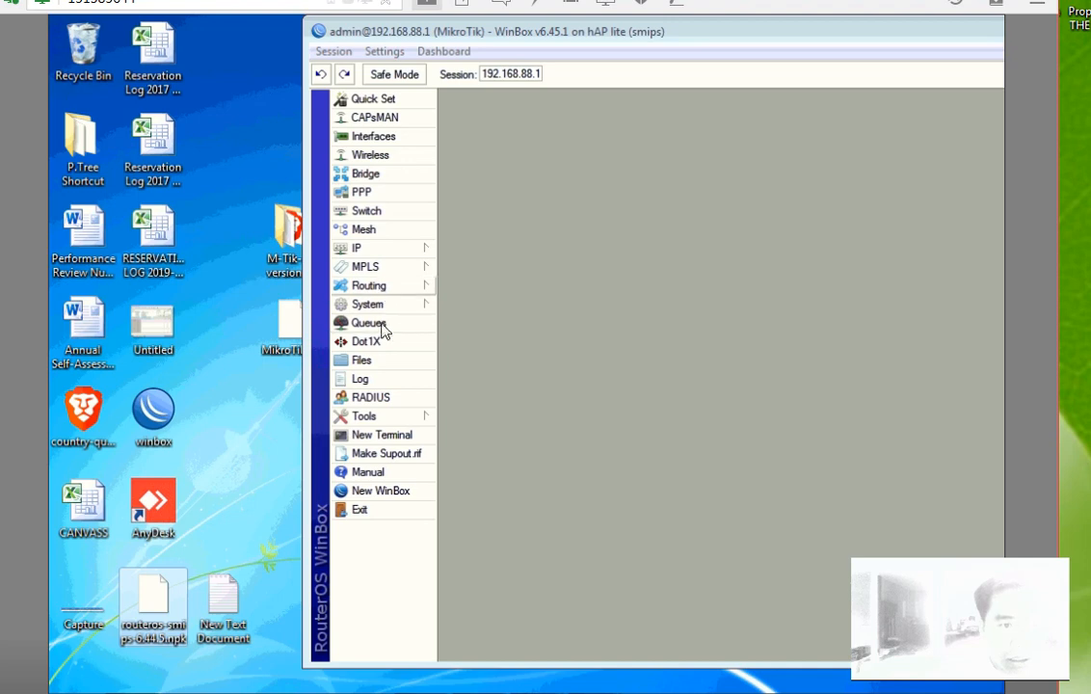
click(378, 361)
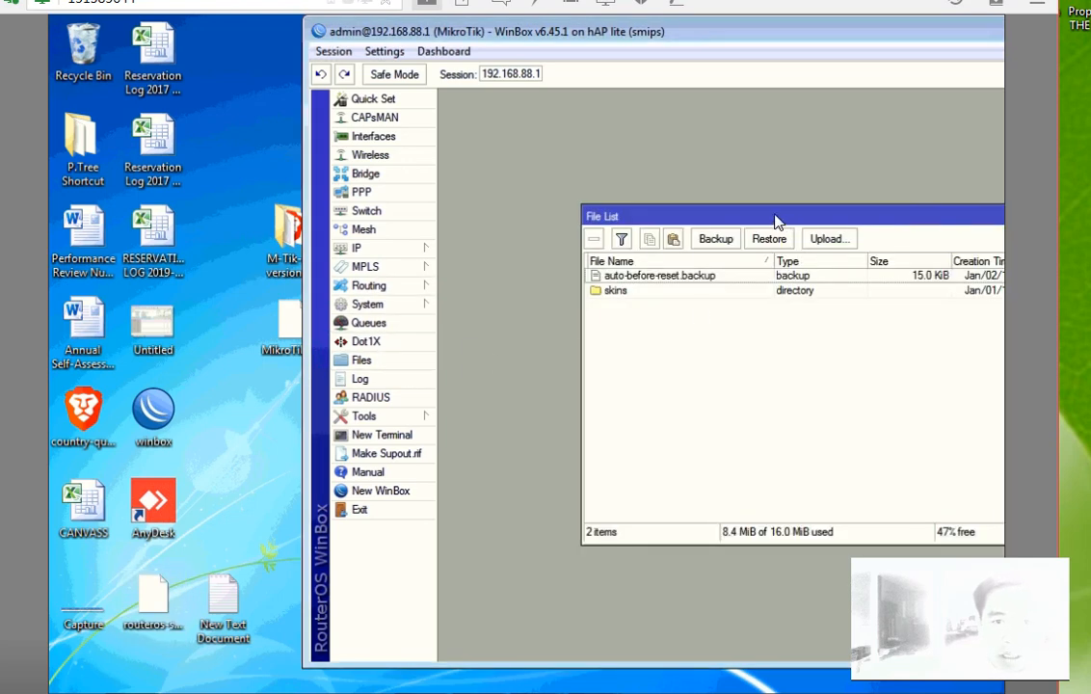
drag(779, 220, 658, 153)
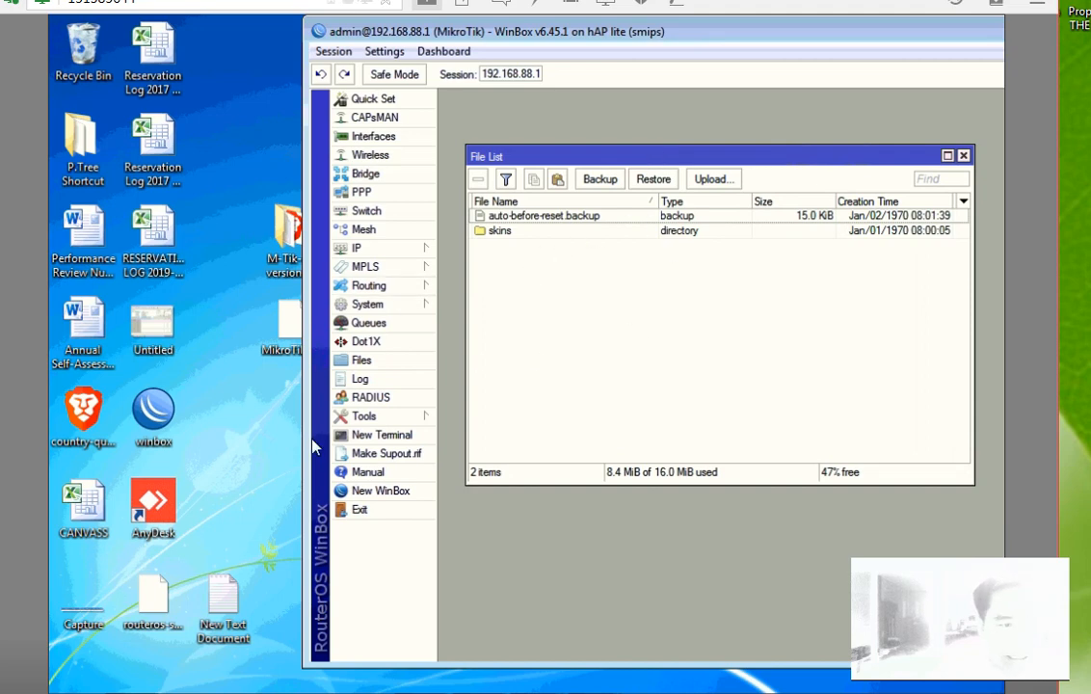
drag(150, 603, 561, 335)
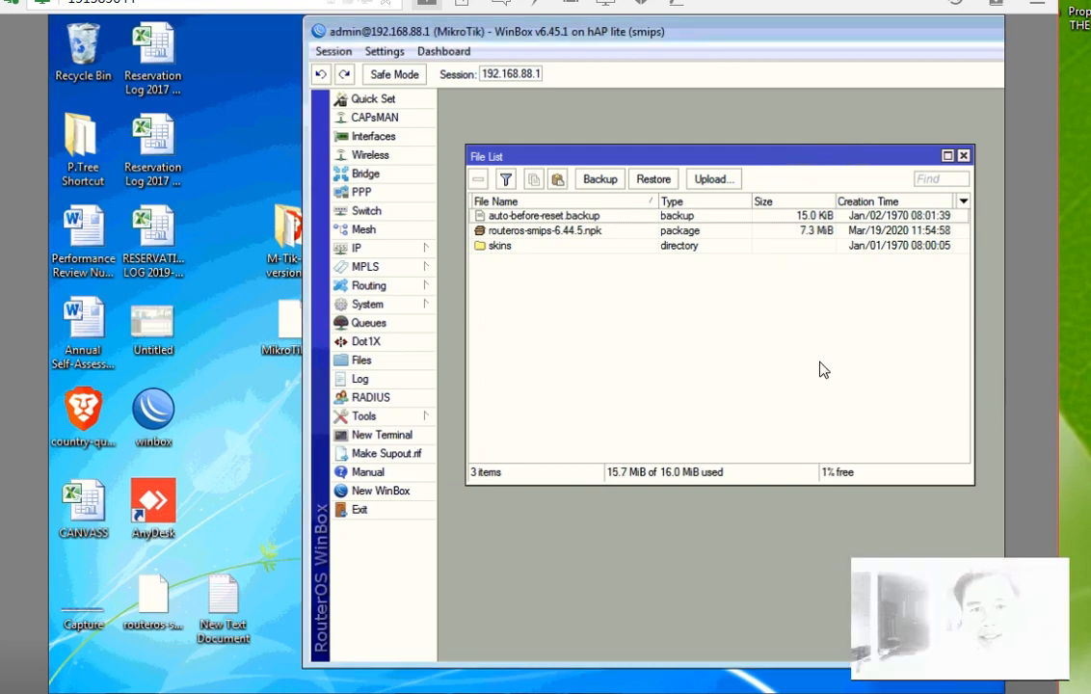
click(646, 230)
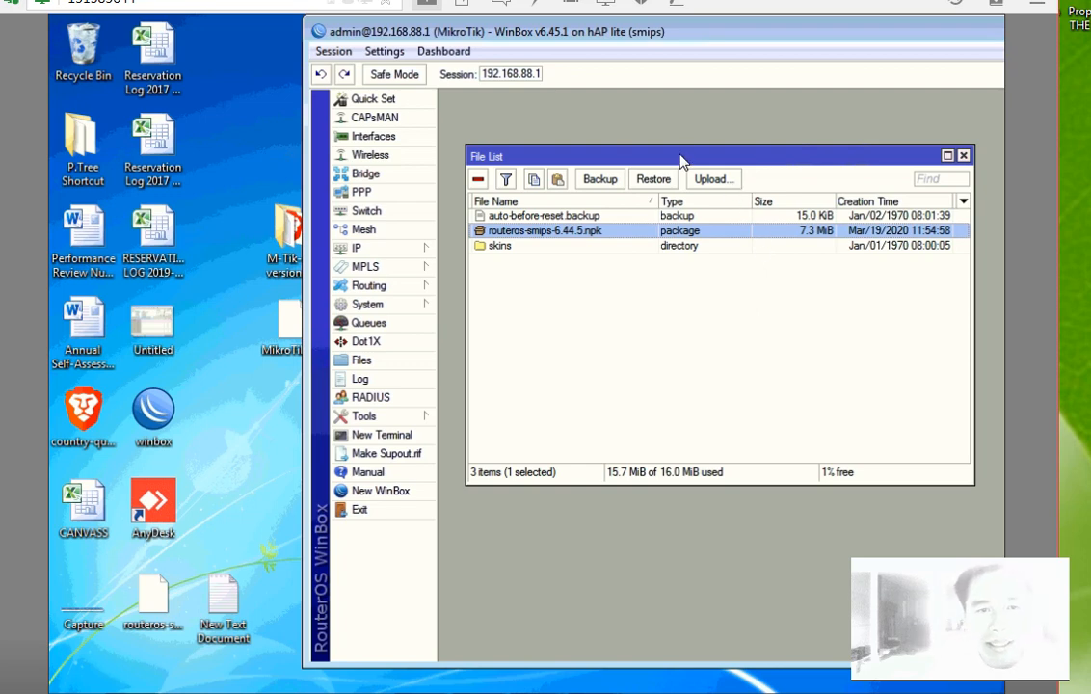
drag(680, 160, 646, 126)
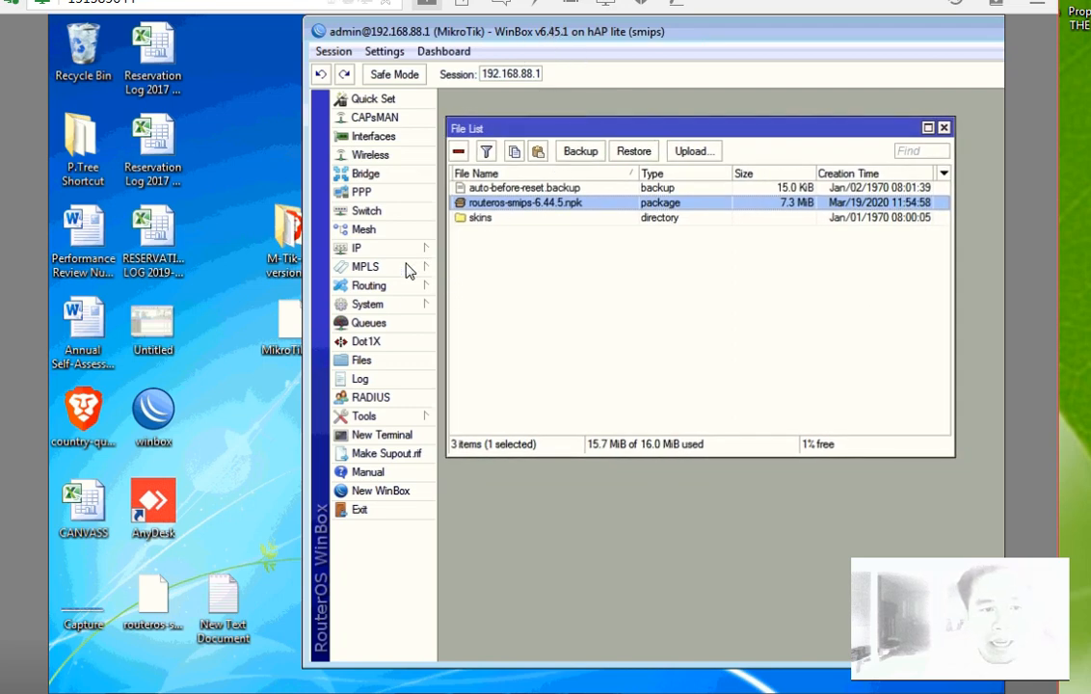
Step: Downgrade RouterOS from the package list using the uploaded 6.44.5 package, agreeing to reboot the router
click(367, 303)
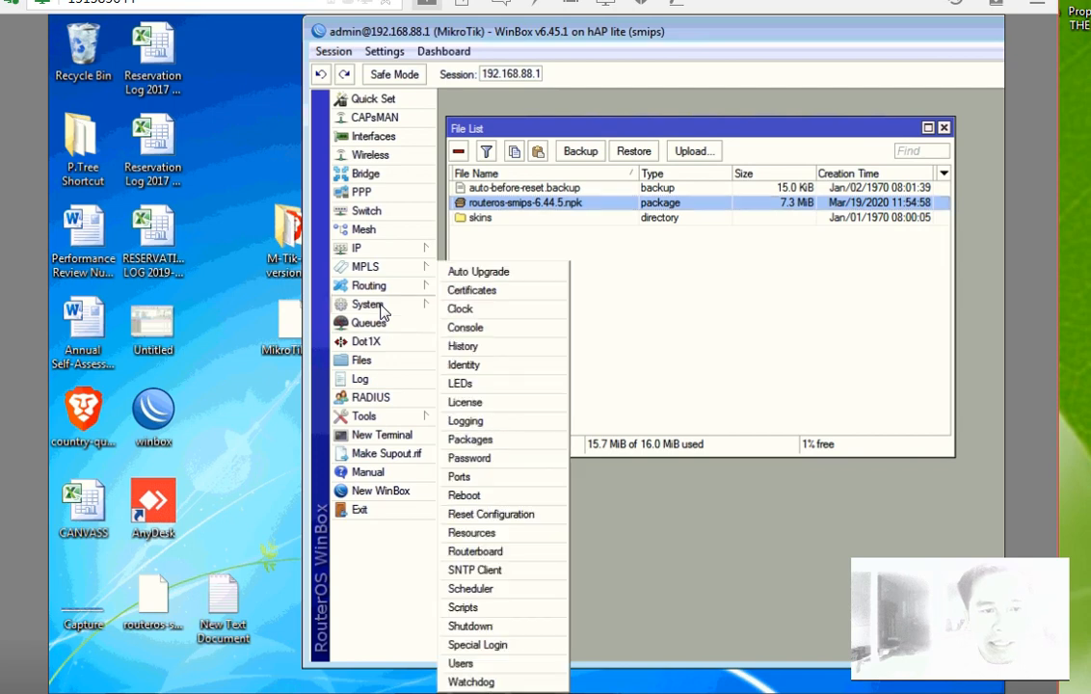
click(467, 439)
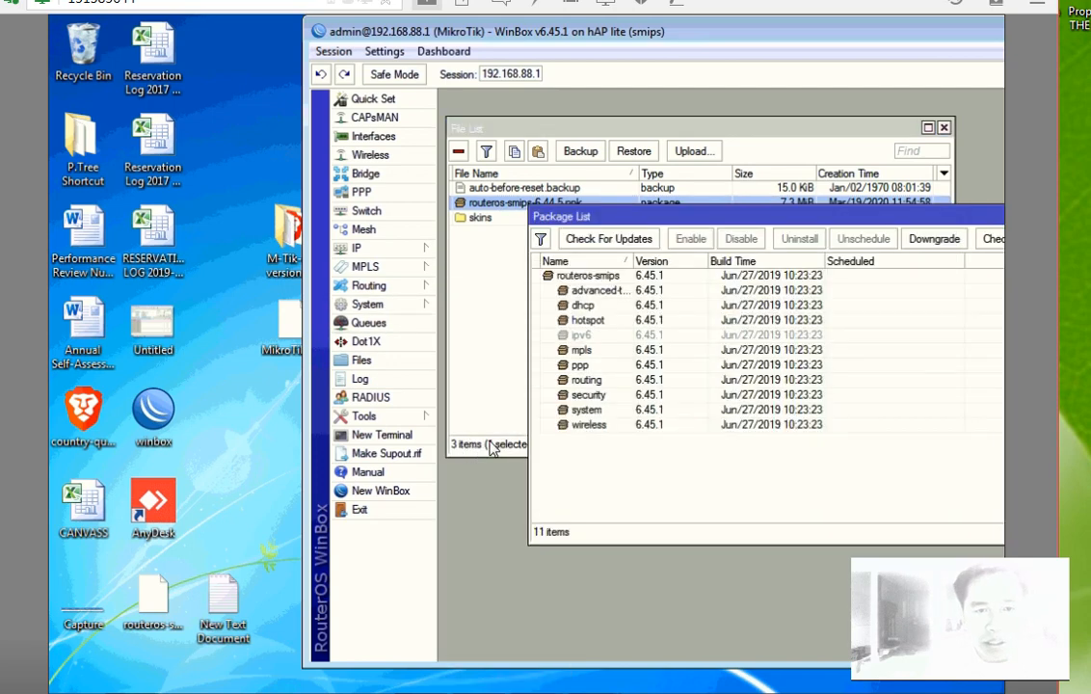
drag(738, 214, 848, 253)
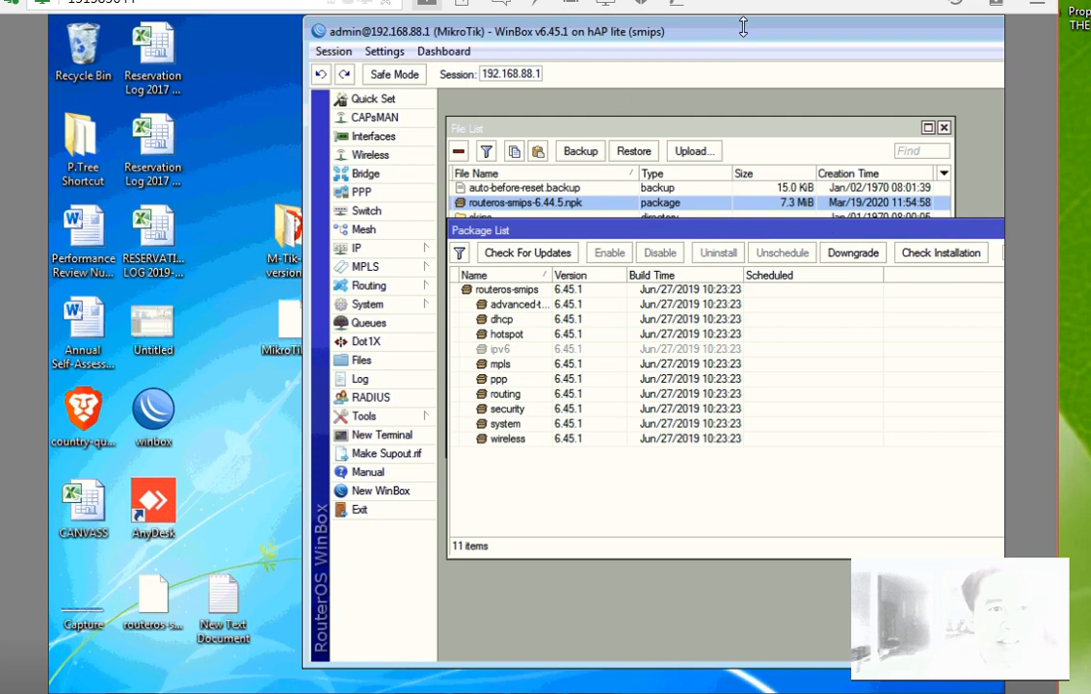
drag(743, 27, 577, 31)
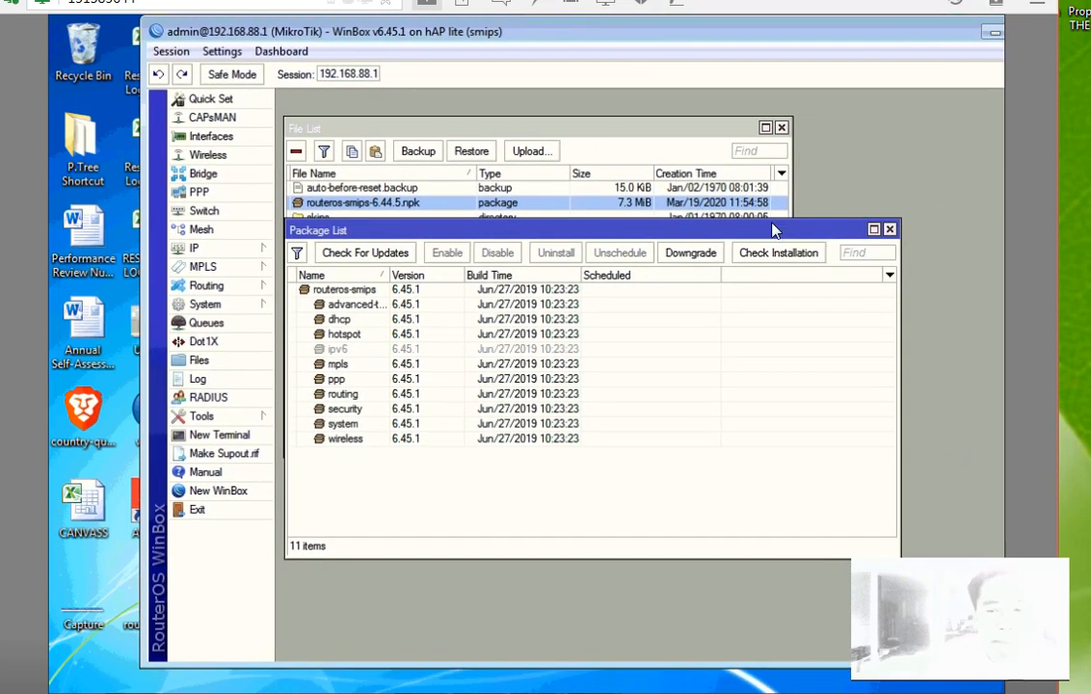
click(691, 254)
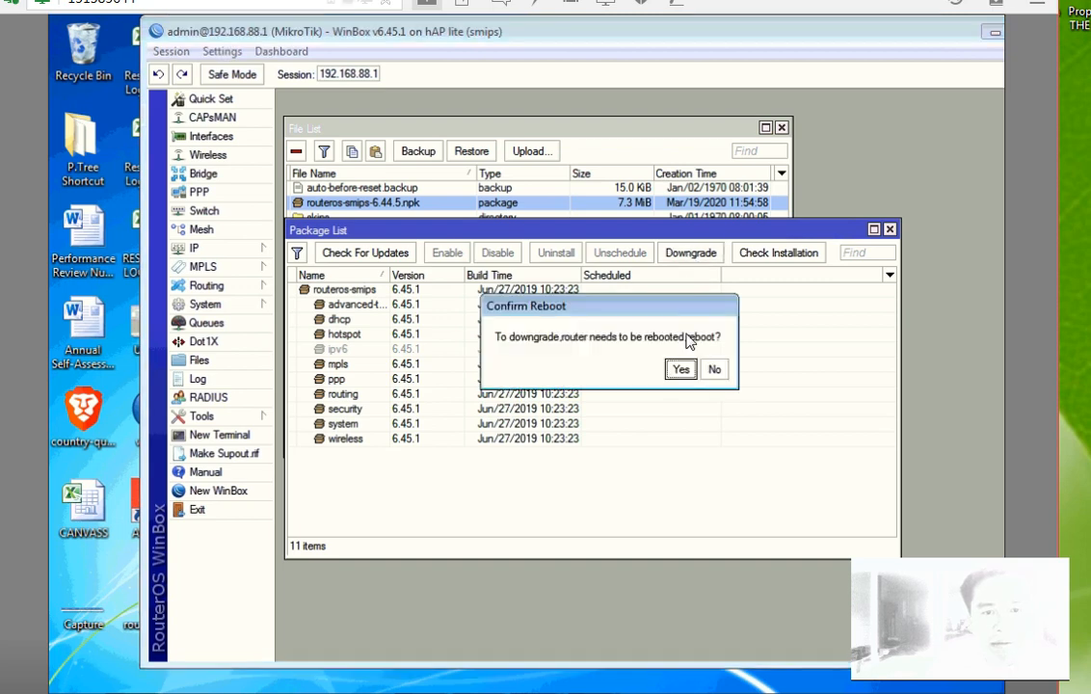
click(679, 370)
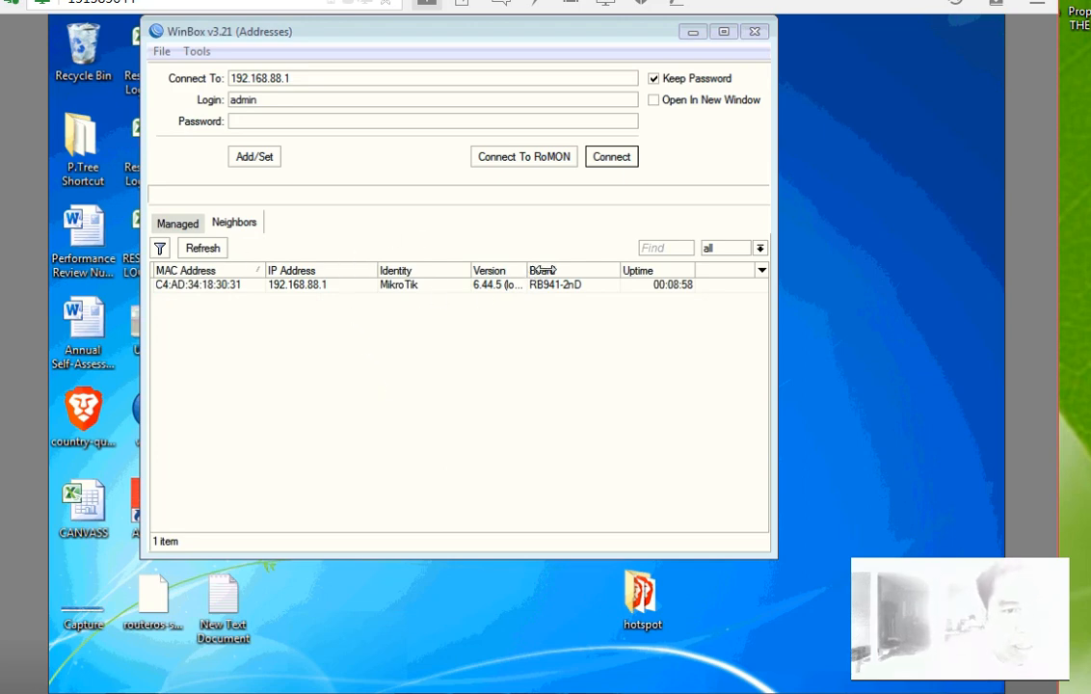
Step: Check the router's version among the neighbors, then reconnect to 192.168.88.1 as admin, entering the account password
drag(528, 278, 581, 270)
click(491, 291)
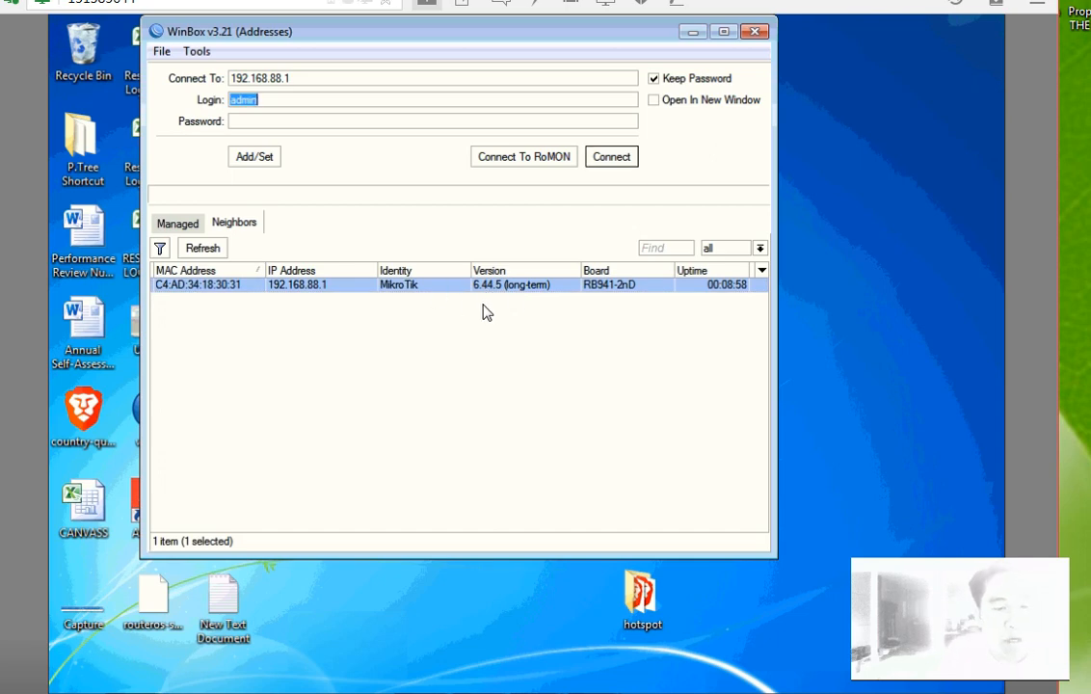
click(615, 160)
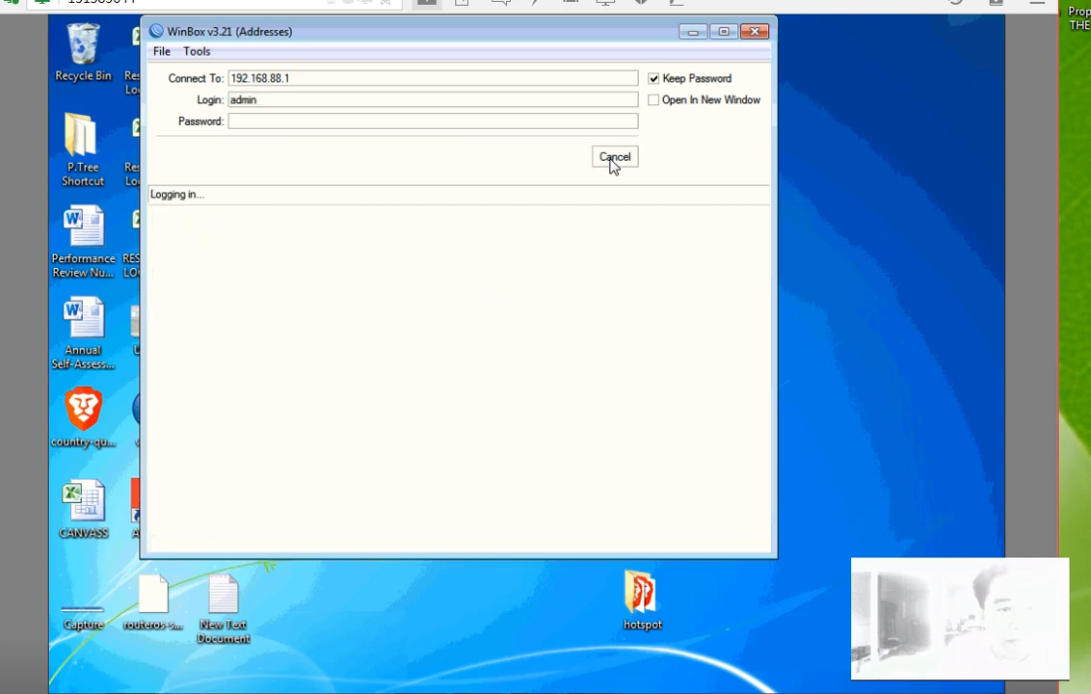
click(286, 122)
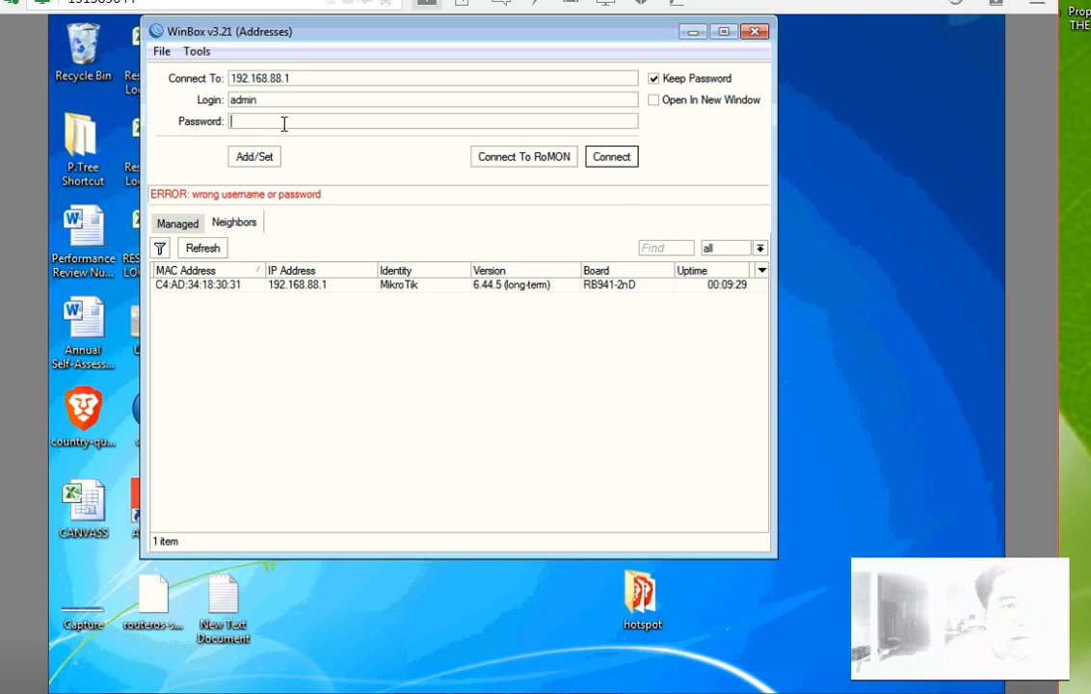
text(***)
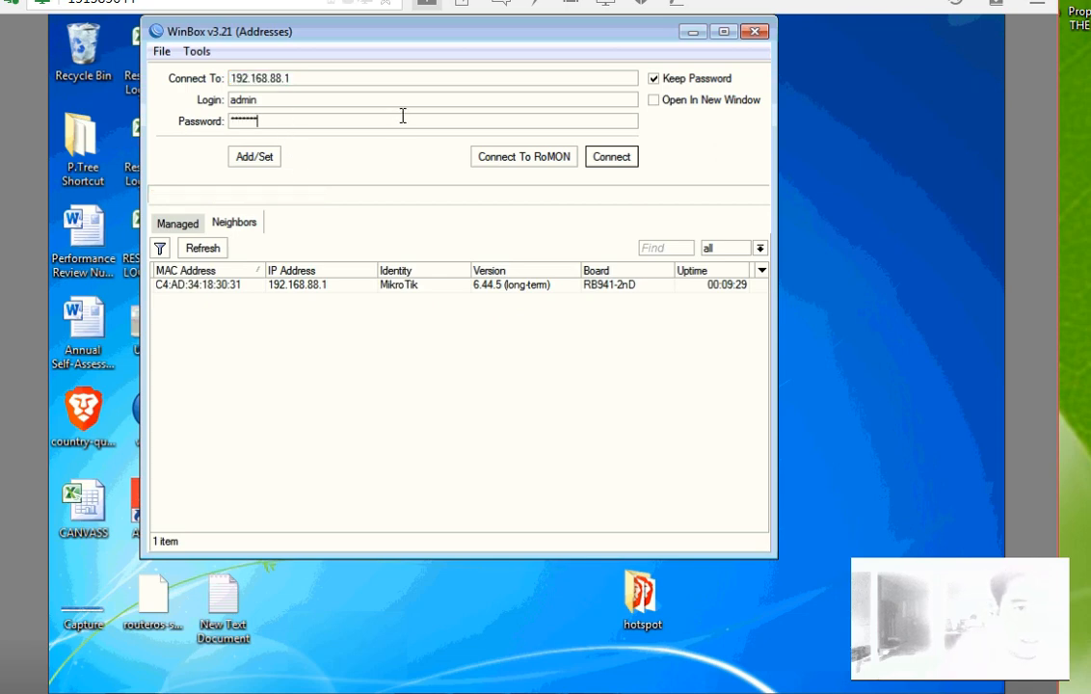
click(611, 157)
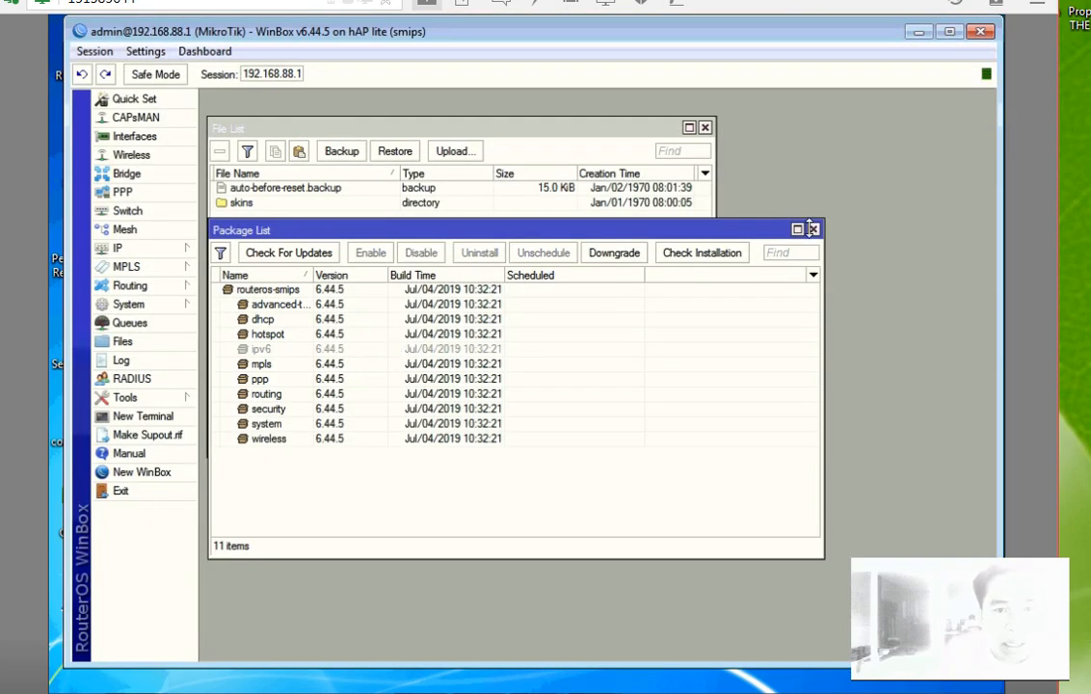
Step: Close the package list, enable the hotspot1 server on bridge1-wifi, and return to the desktop
click(812, 229)
click(145, 249)
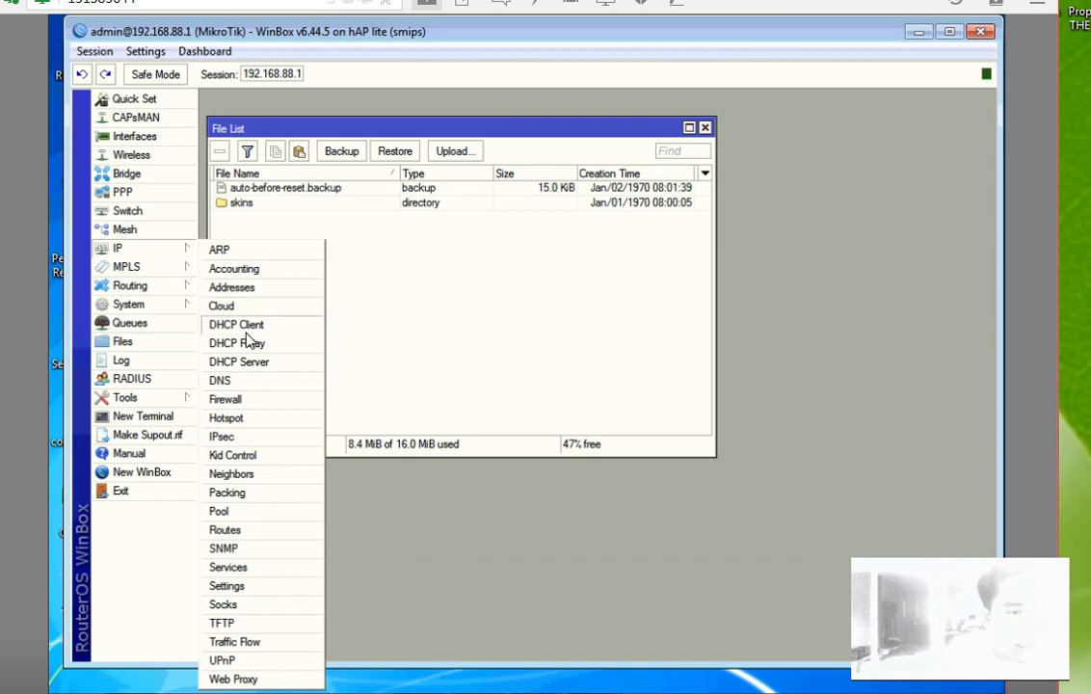
click(228, 427)
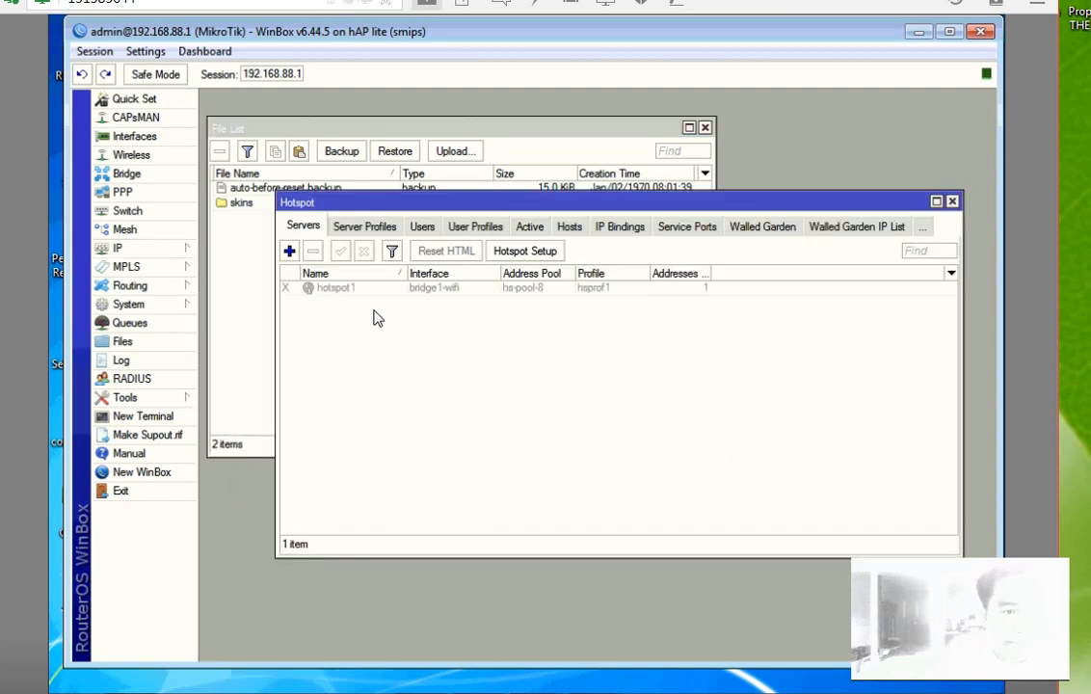
click(356, 288)
click(341, 251)
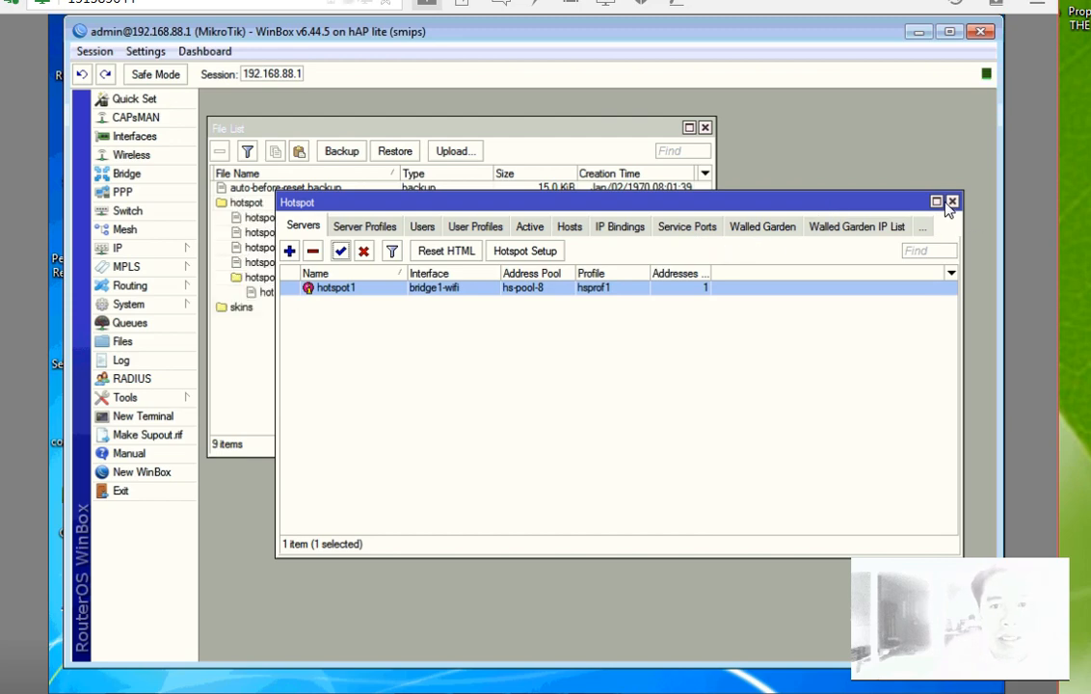
click(919, 32)
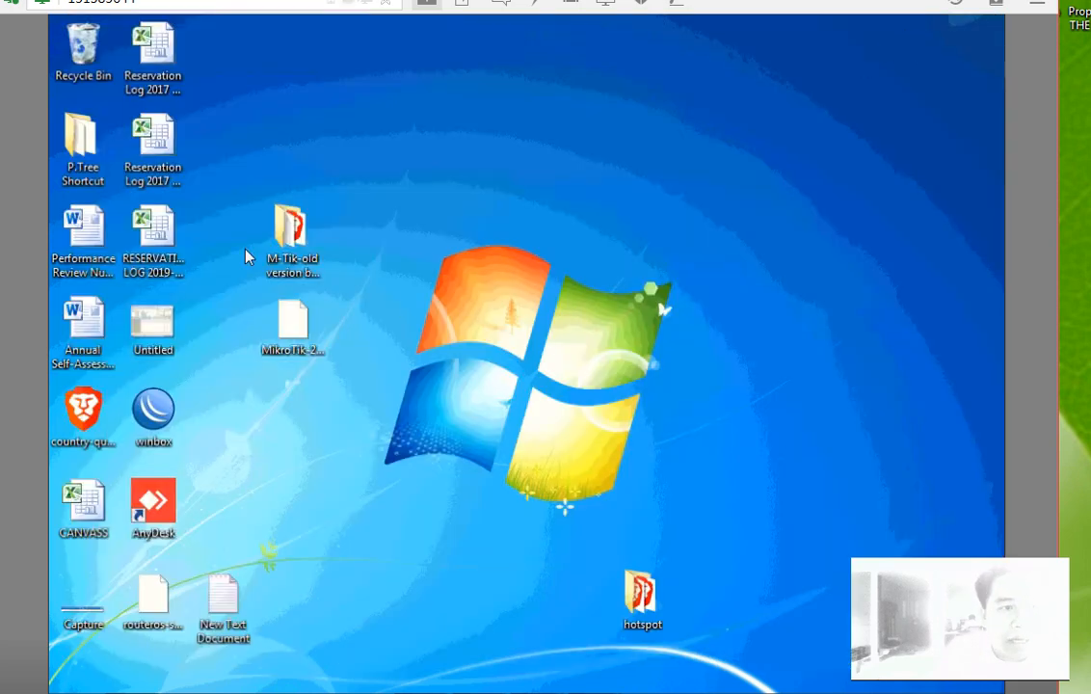
Step: Launch MikroTik Voucer Generator from the M-Tik folder and log in to 192.168.88.1 as admin, entering the account password
double_click(289, 231)
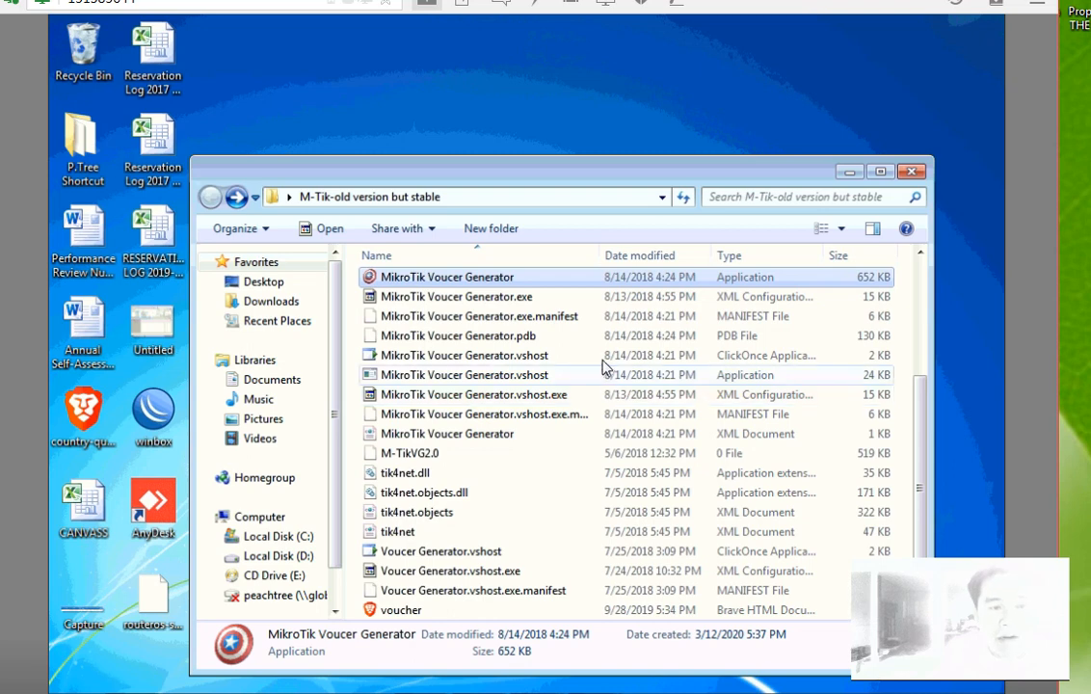
click(636, 435)
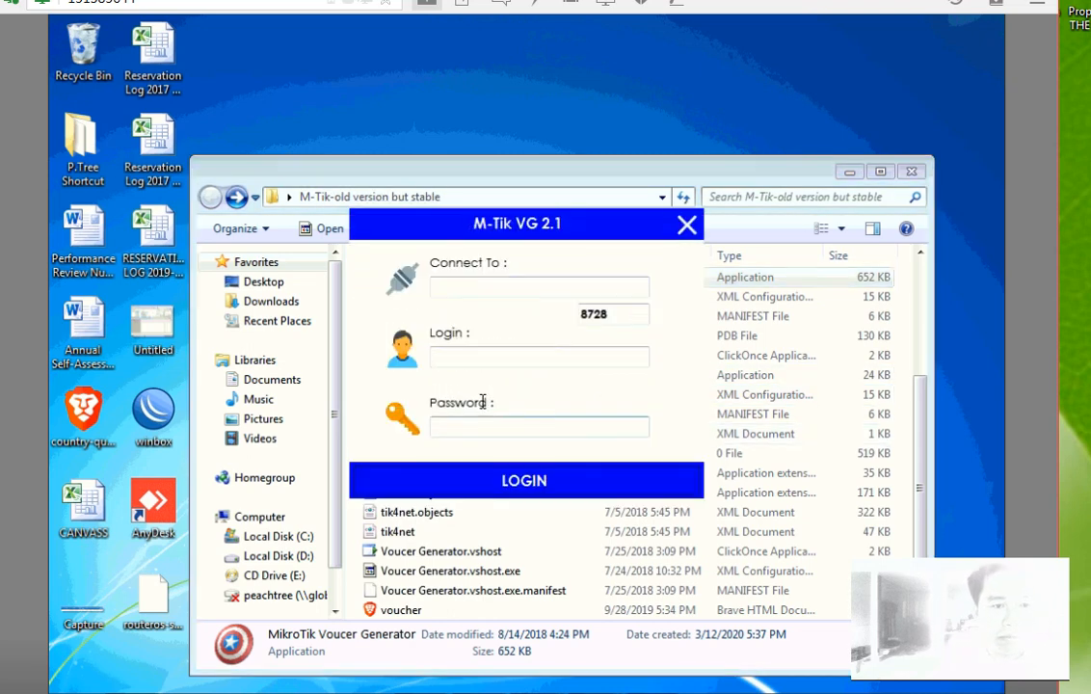
click(496, 288)
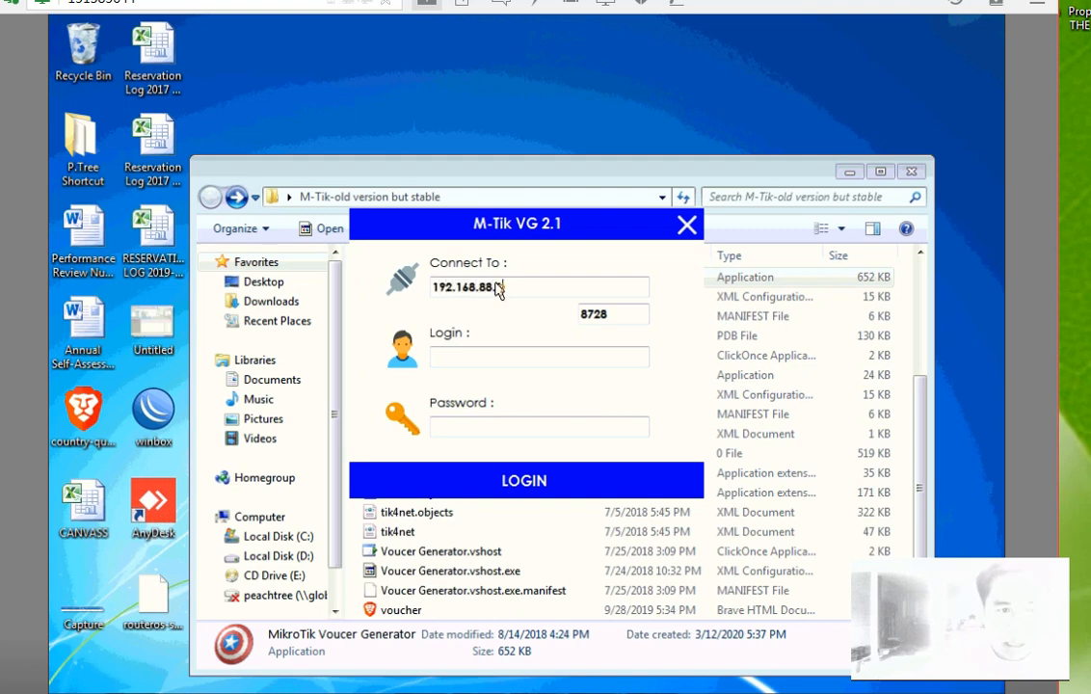
key(Tab)
key(Tab)
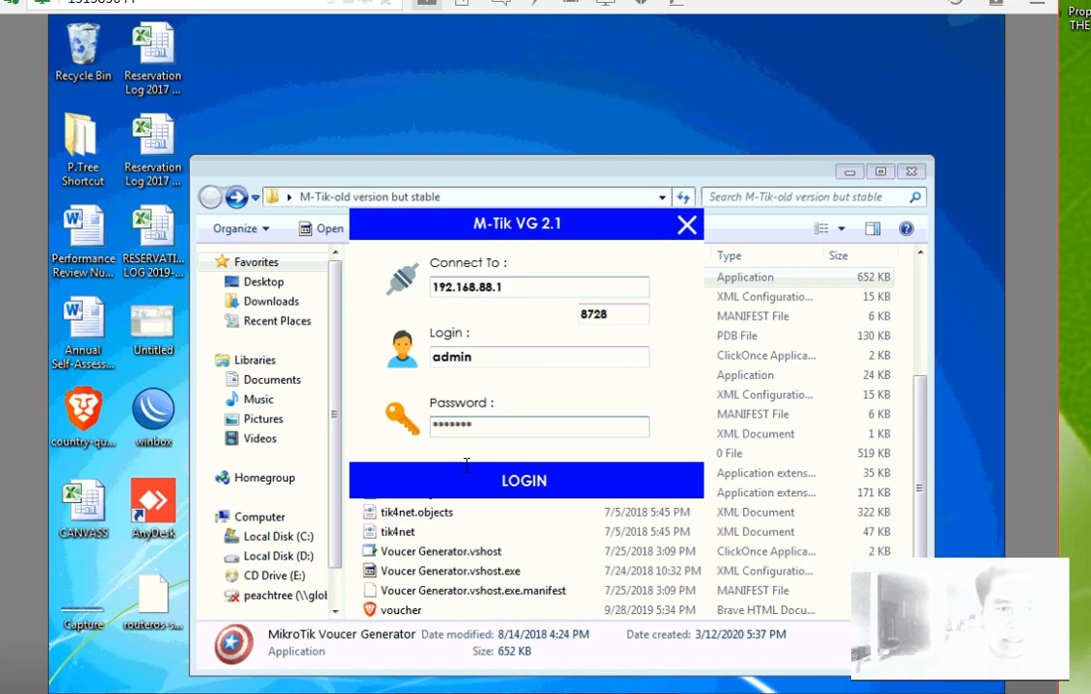
click(540, 477)
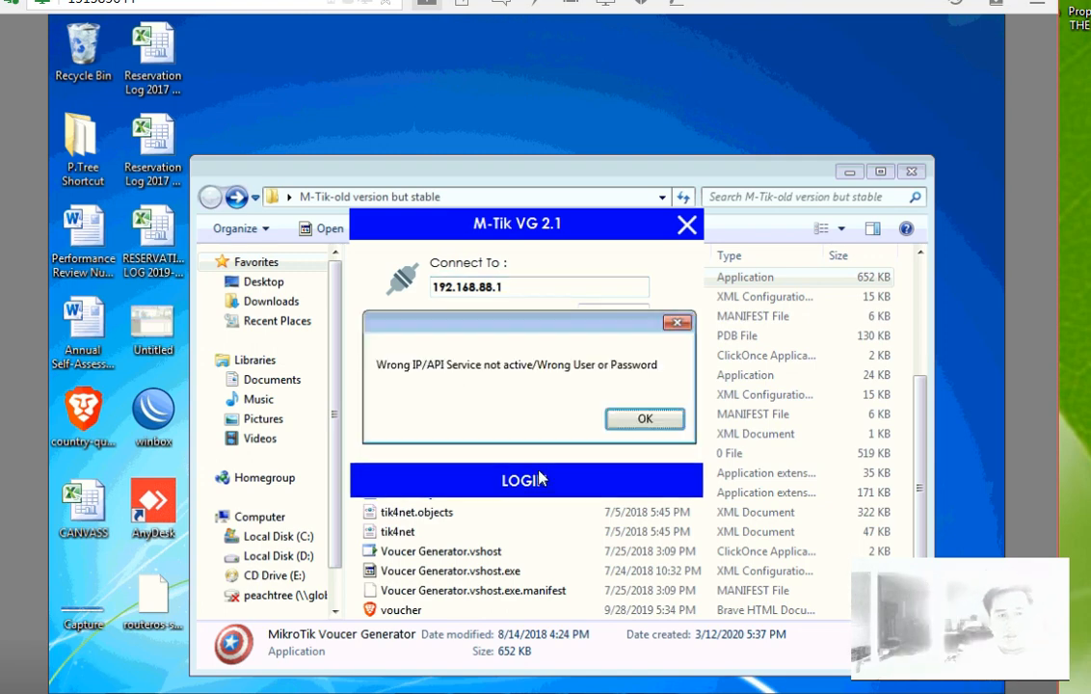
click(648, 419)
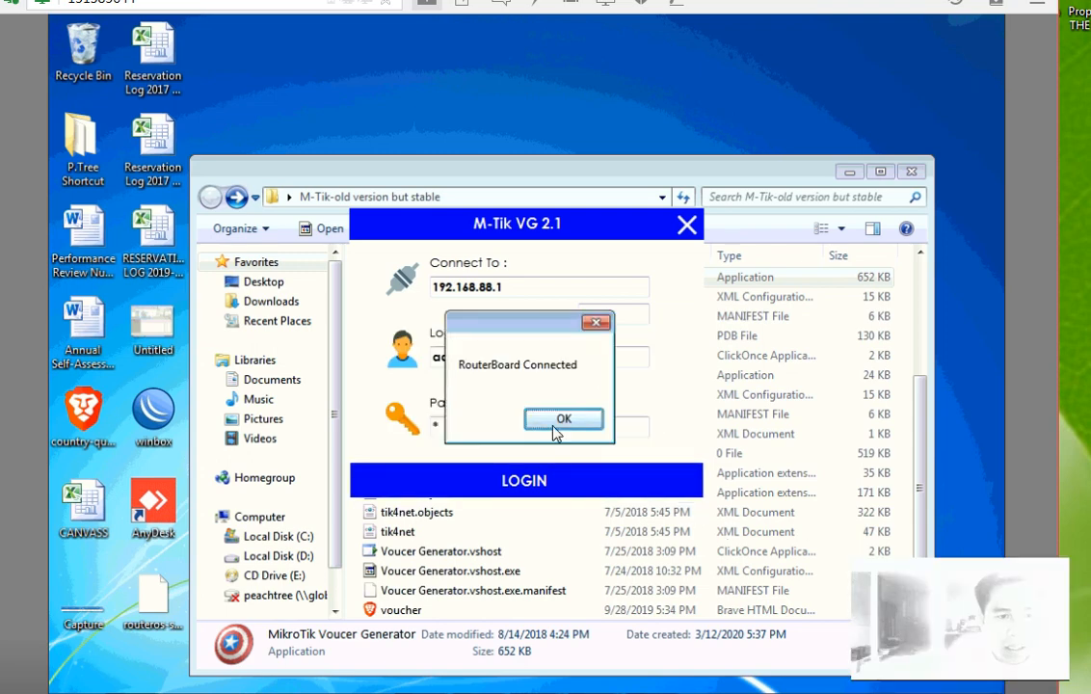
click(559, 424)
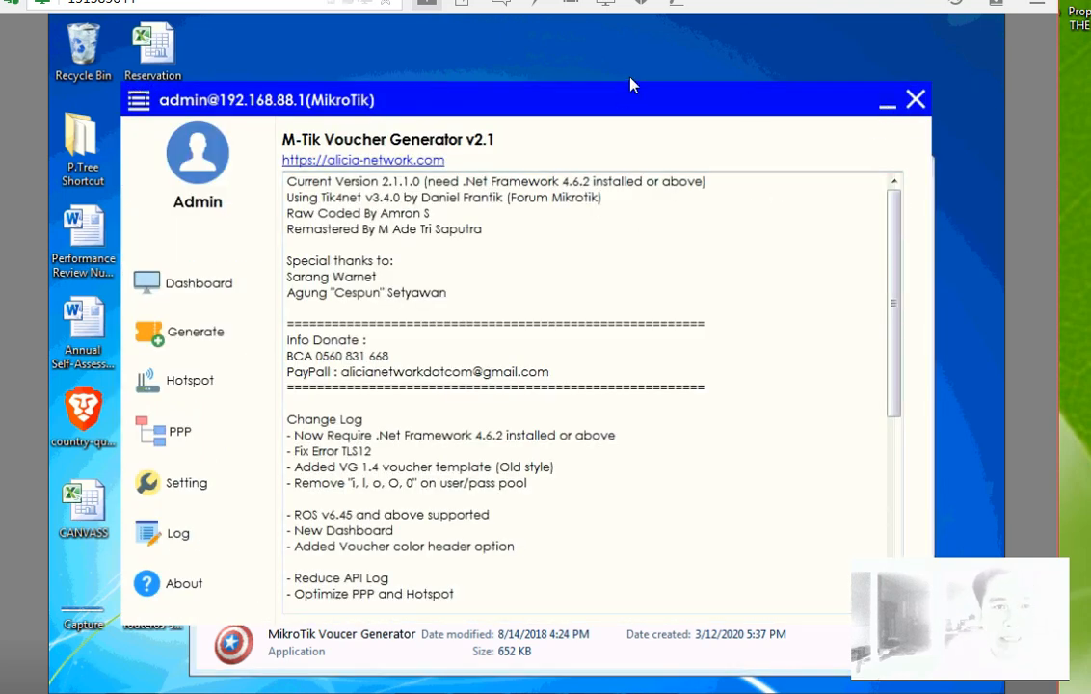
Step: Switch to WinBox and view the hotspot user profiles on the router
drag(632, 86, 649, 66)
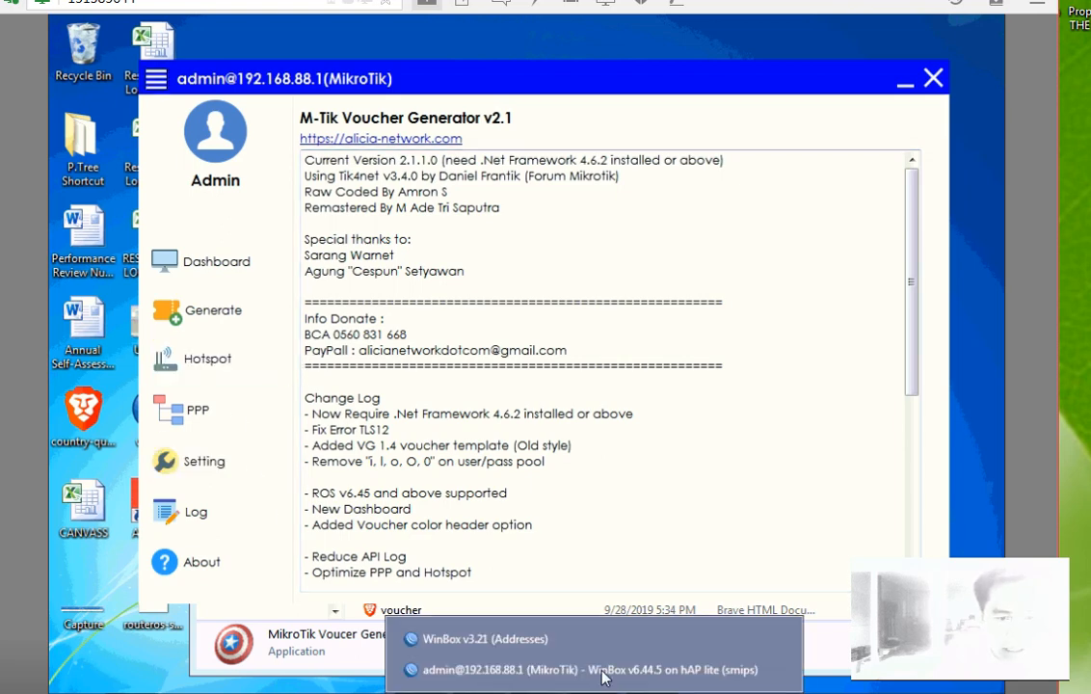
click(540, 670)
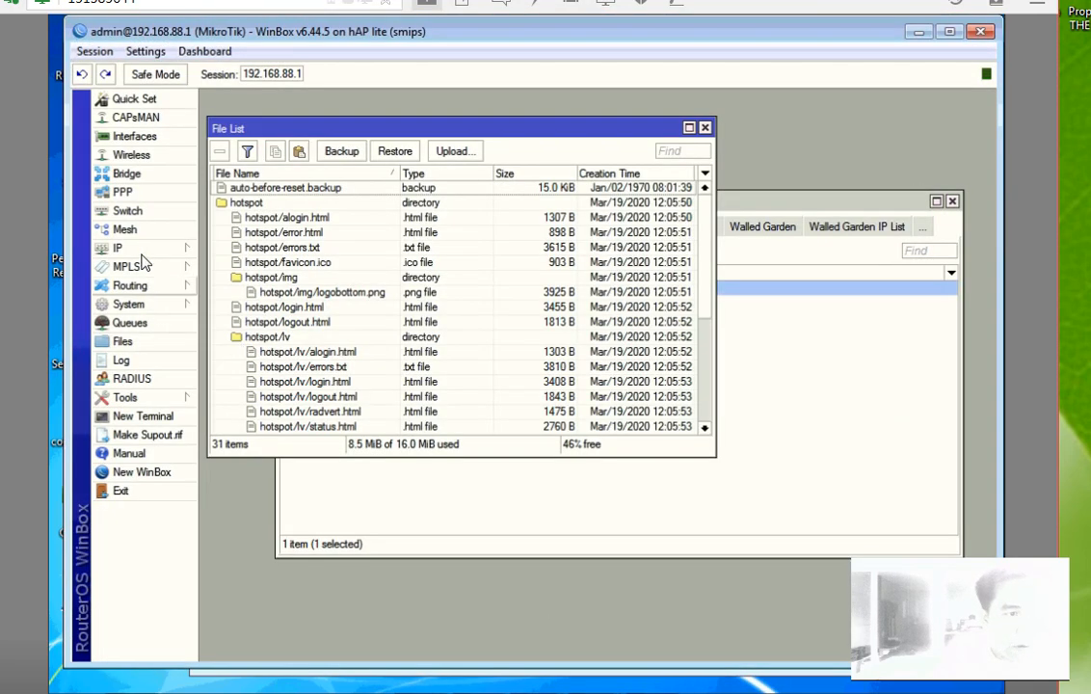
click(135, 250)
click(225, 417)
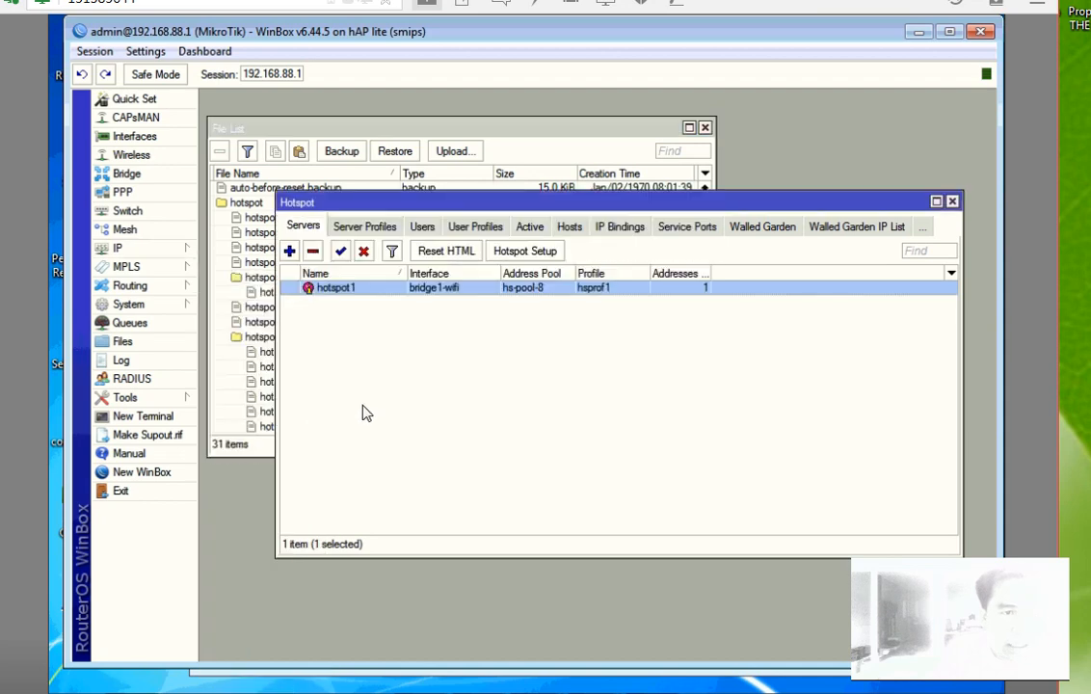
click(463, 229)
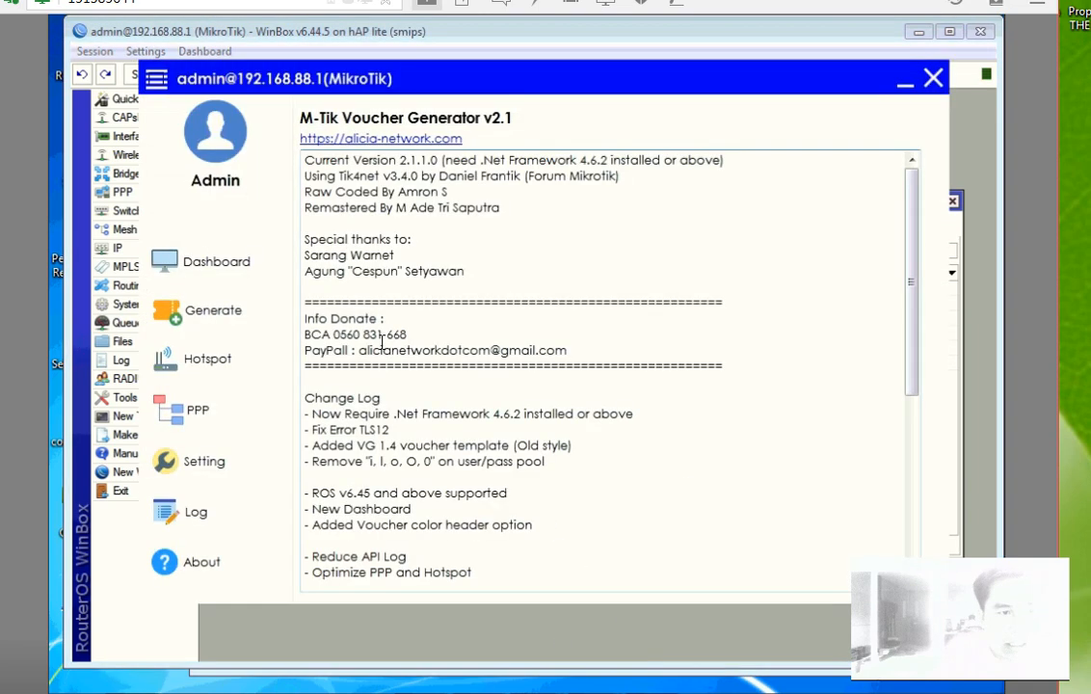
Step: In the voucher generator's settings, save the outlet name ALLEN PISO WIFI, copied from the Messenger chat
click(217, 465)
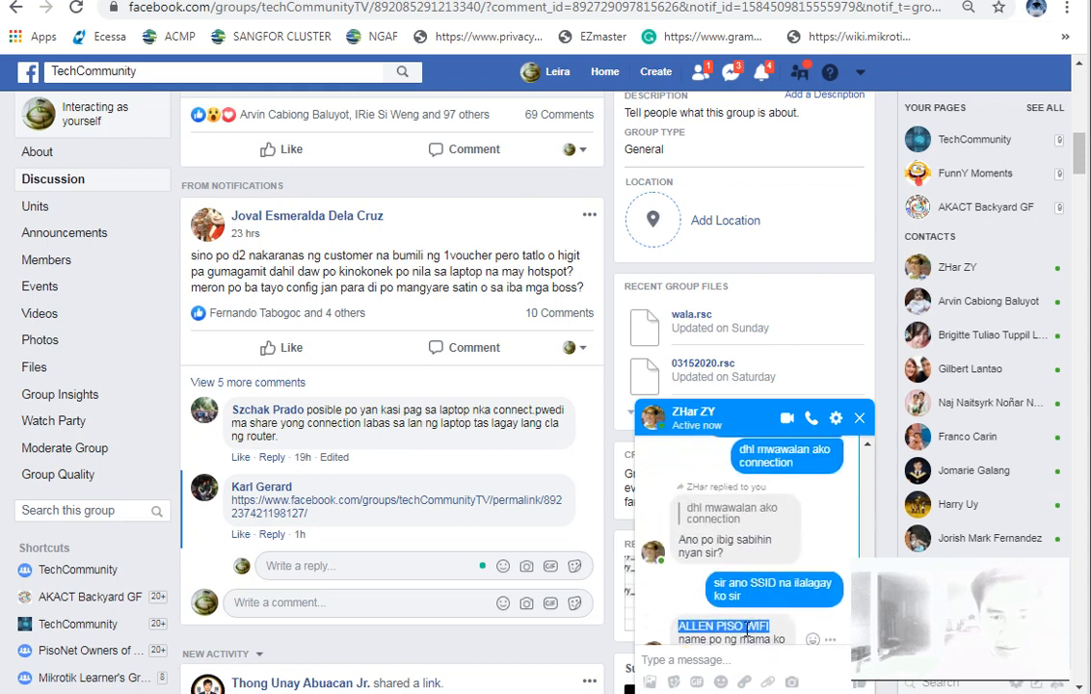
right_click(747, 628)
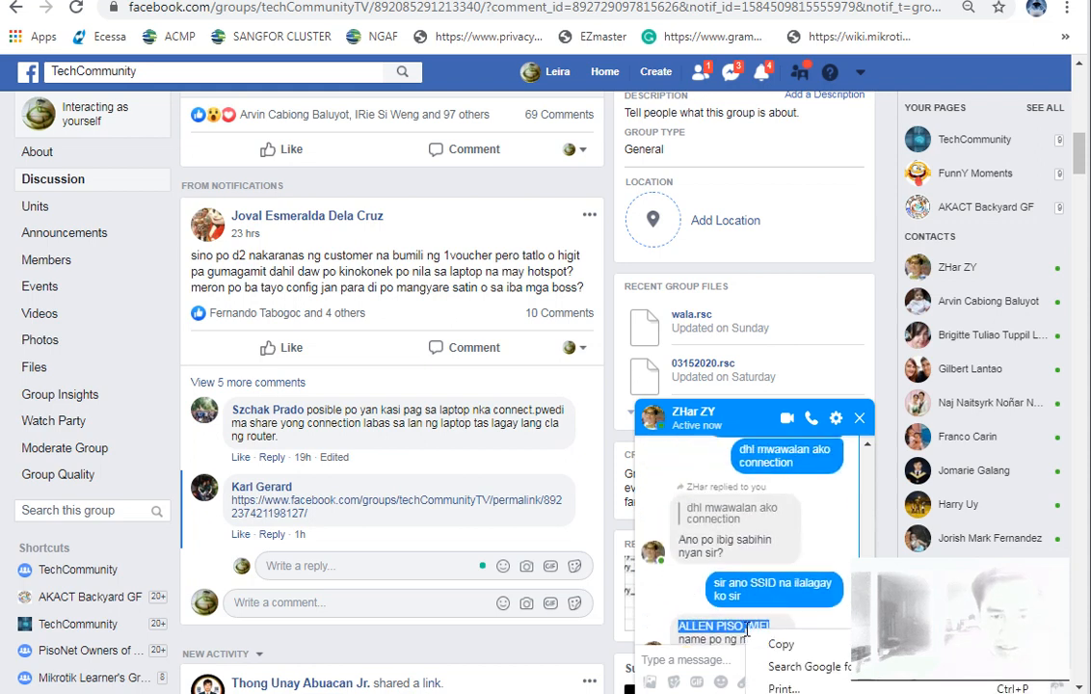
click(842, 644)
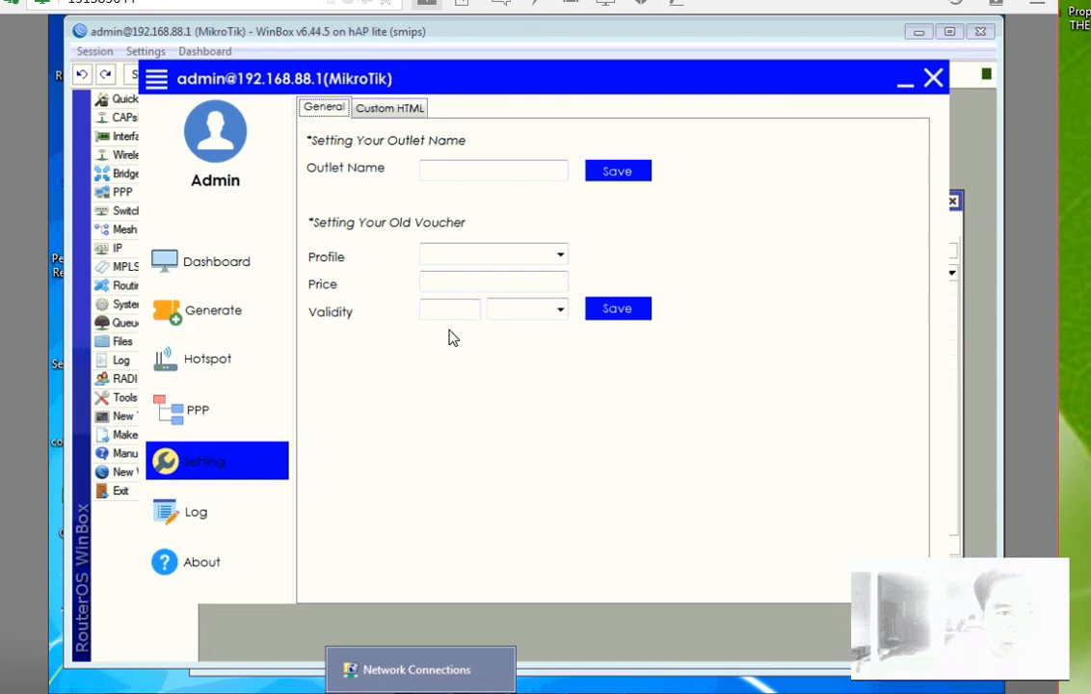
click(473, 170)
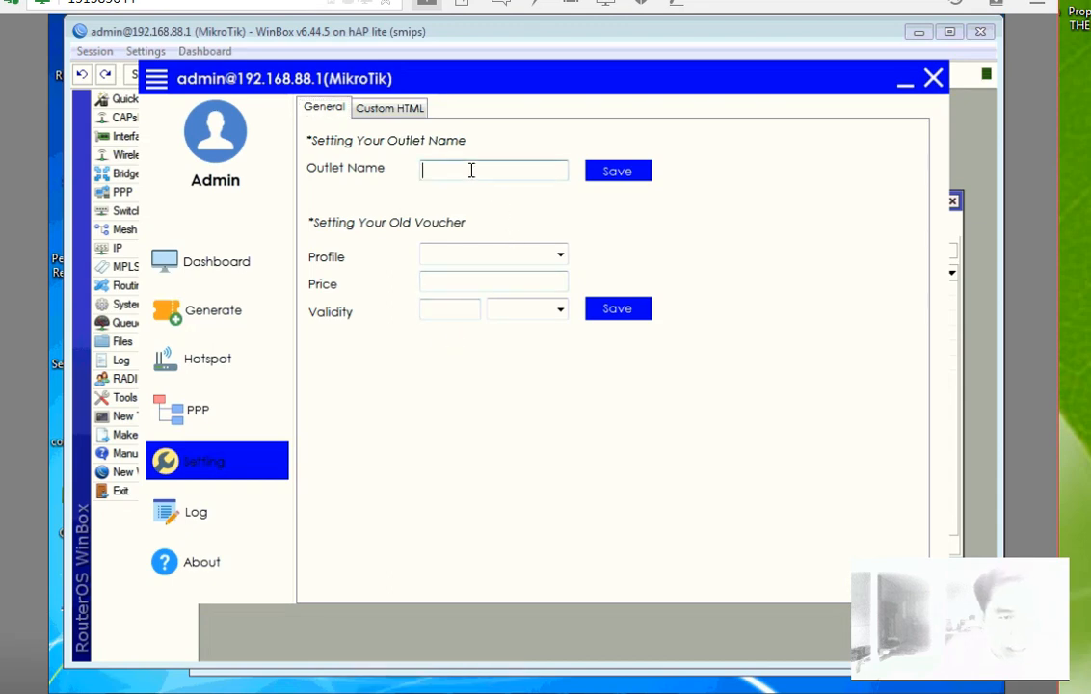
key(ctrl+v)
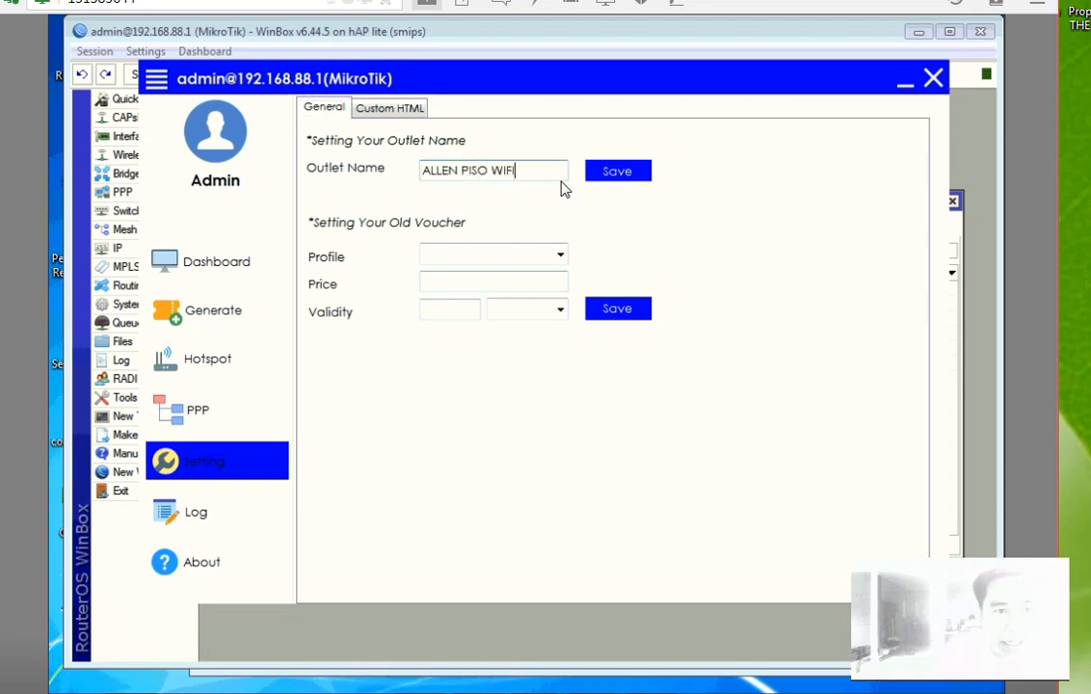
click(626, 173)
click(546, 418)
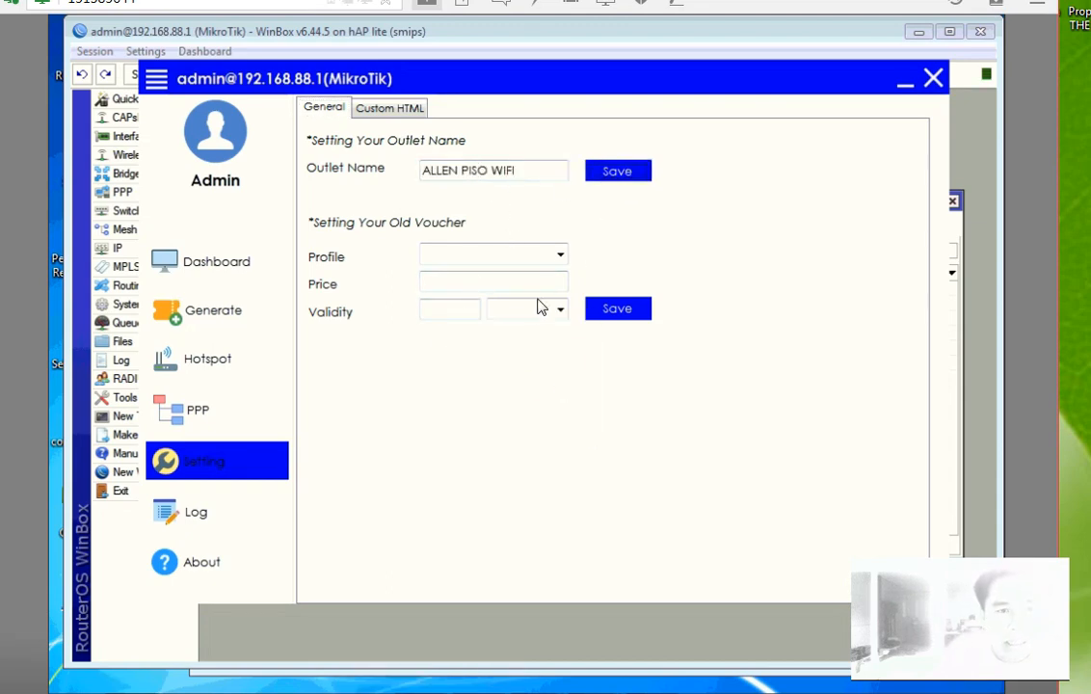
Step: Save the old-voucher setting for the 1 Hour profile with price 10 and validity 30 Day
click(560, 255)
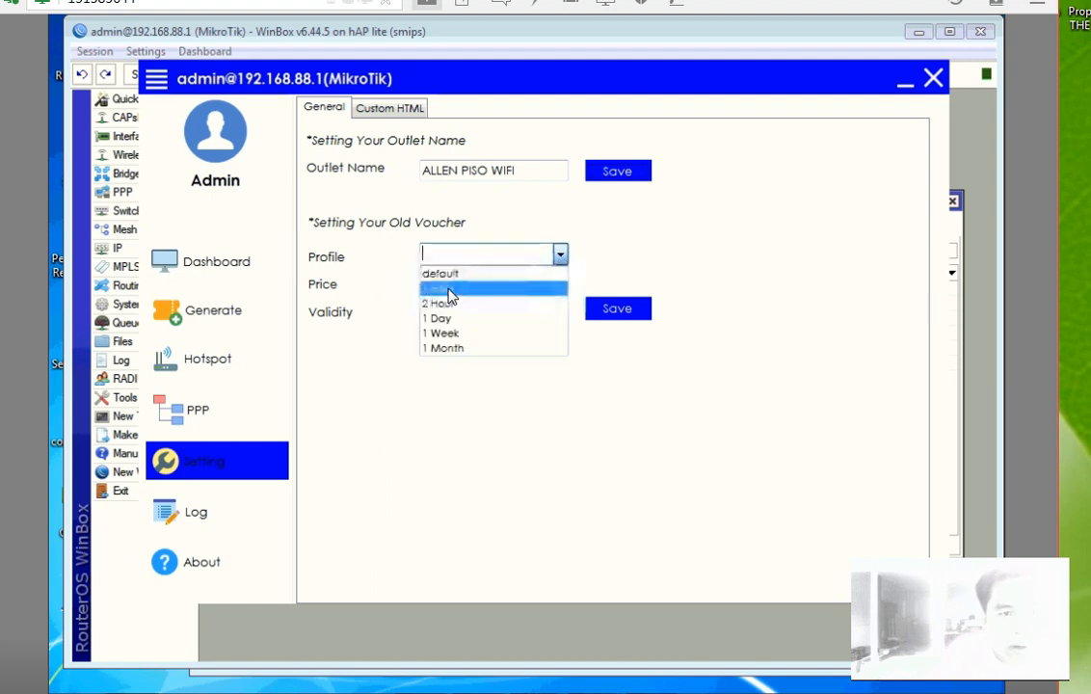
click(451, 288)
click(507, 288)
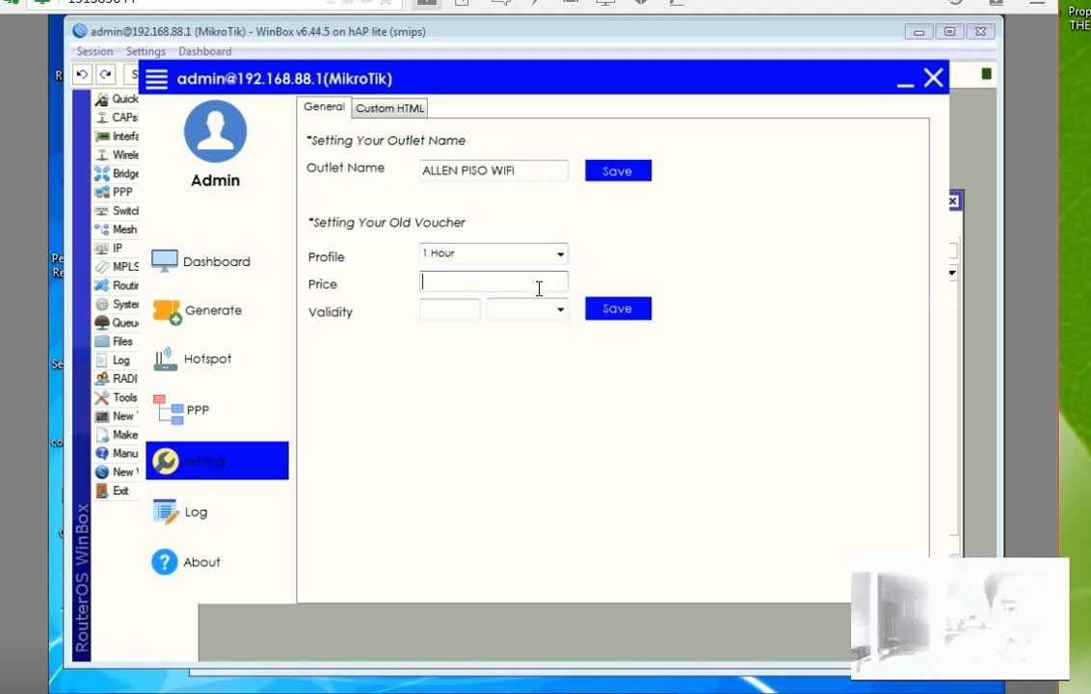
text(10)
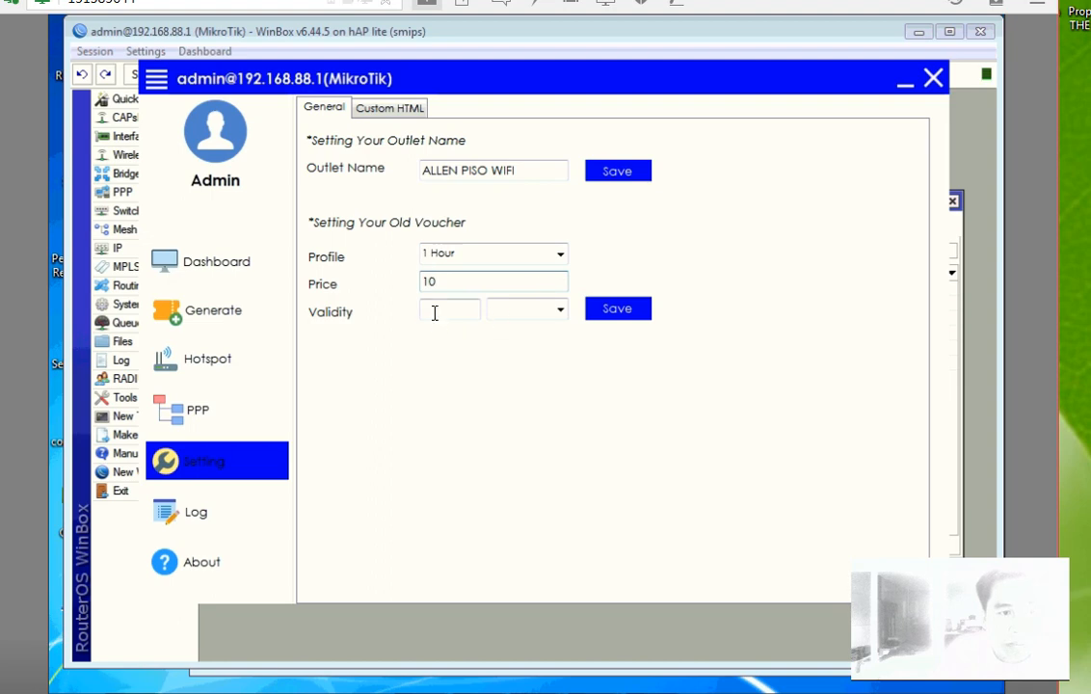
click(434, 310)
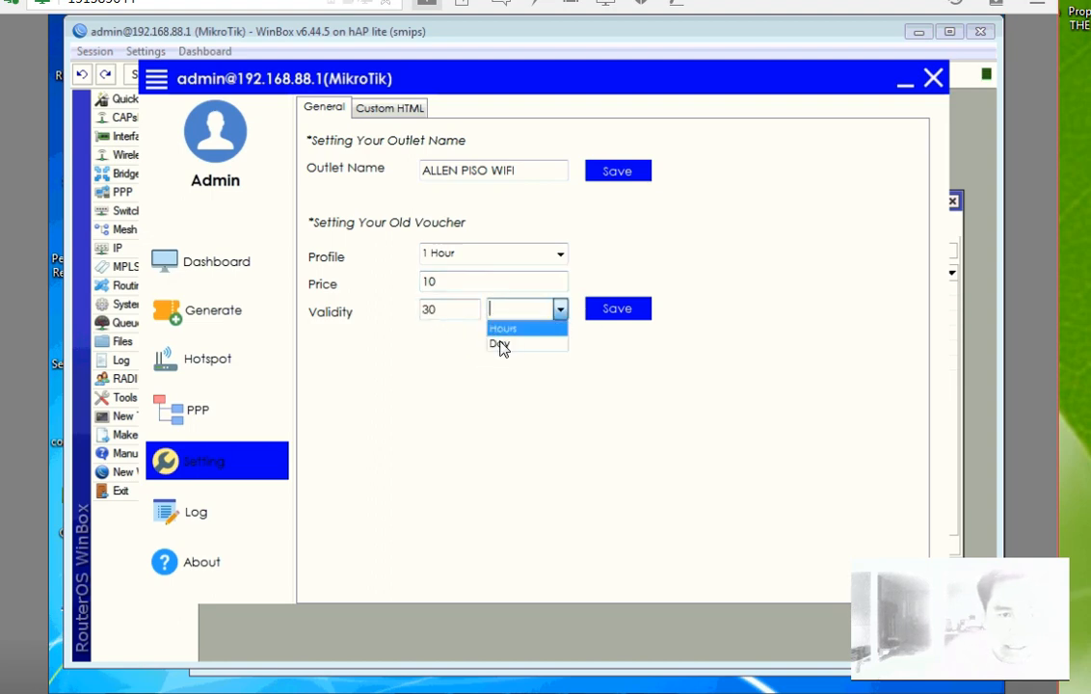
click(503, 344)
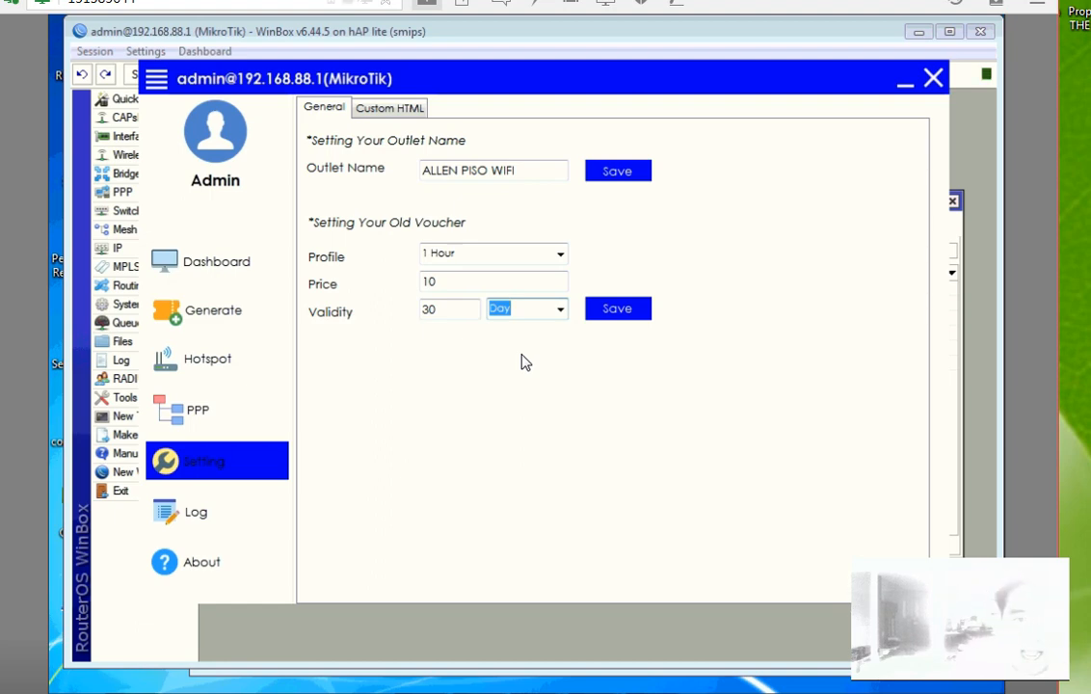
double_click(446, 310)
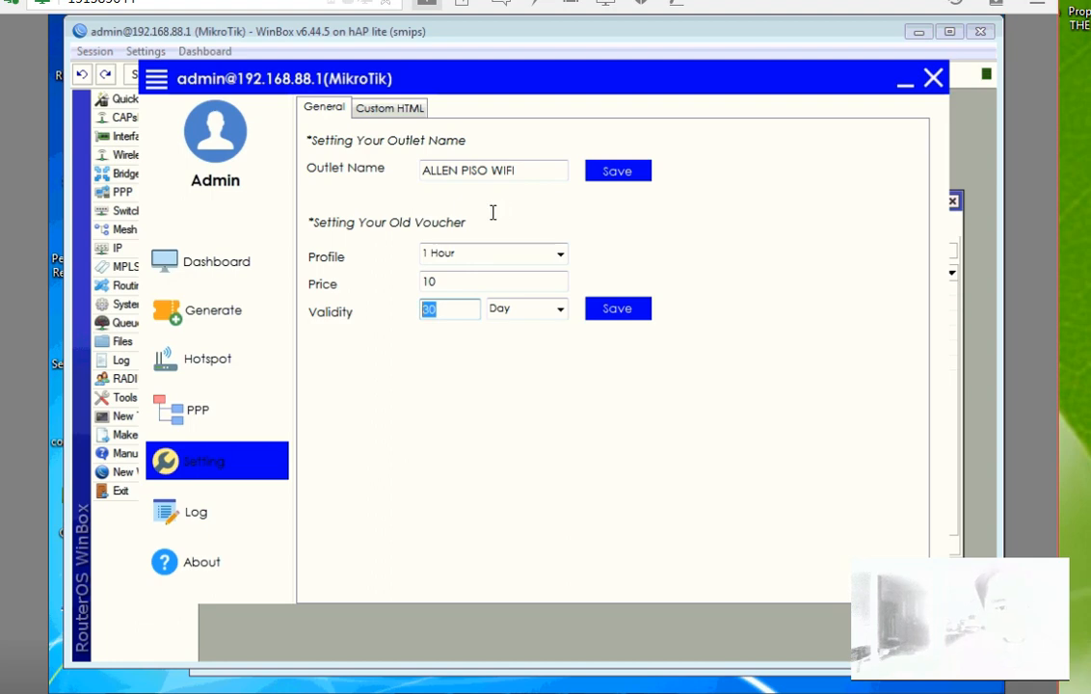
click(631, 312)
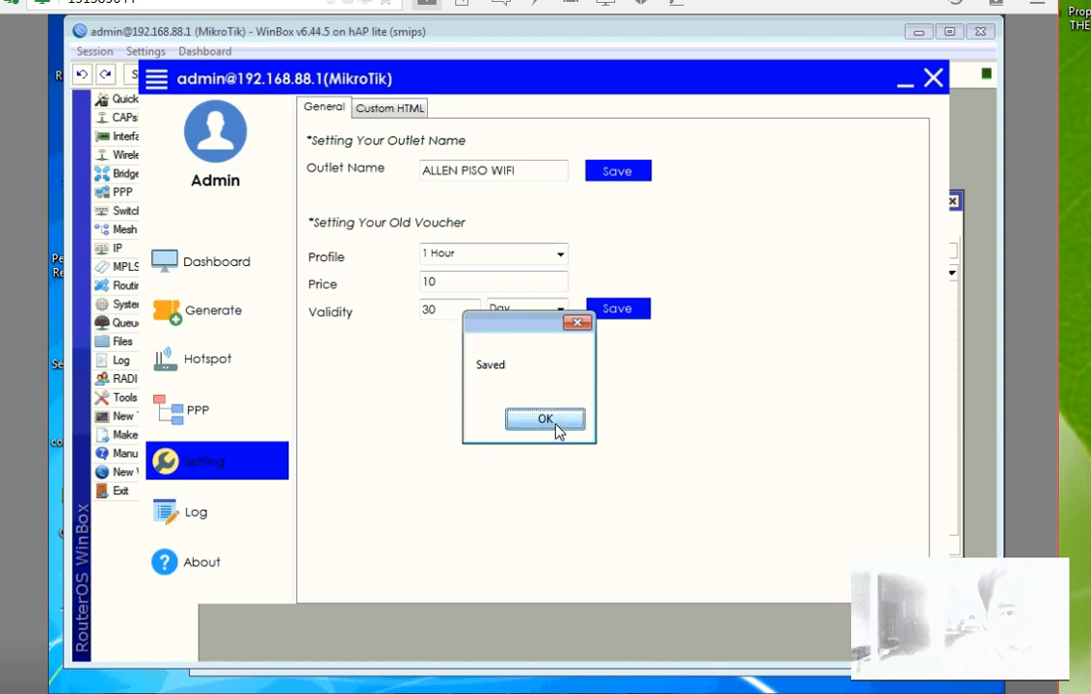
click(556, 433)
Step: Save the old-voucher setting for the 2 Hour profile with the price set to 15
click(559, 255)
click(475, 306)
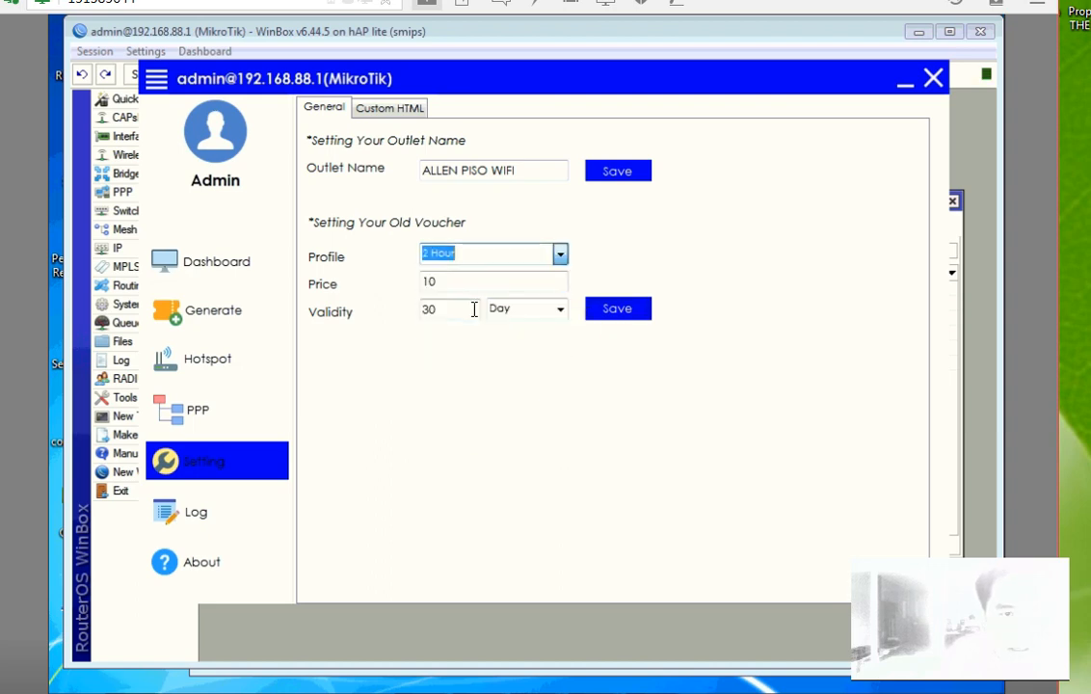
double_click(428, 280)
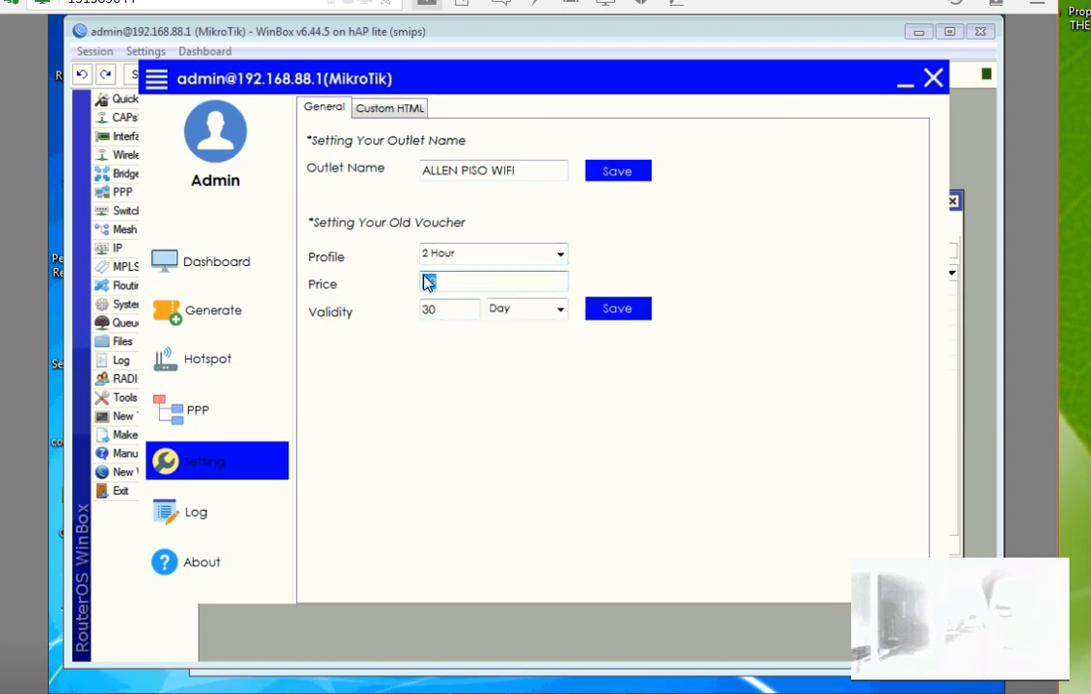
text(15)
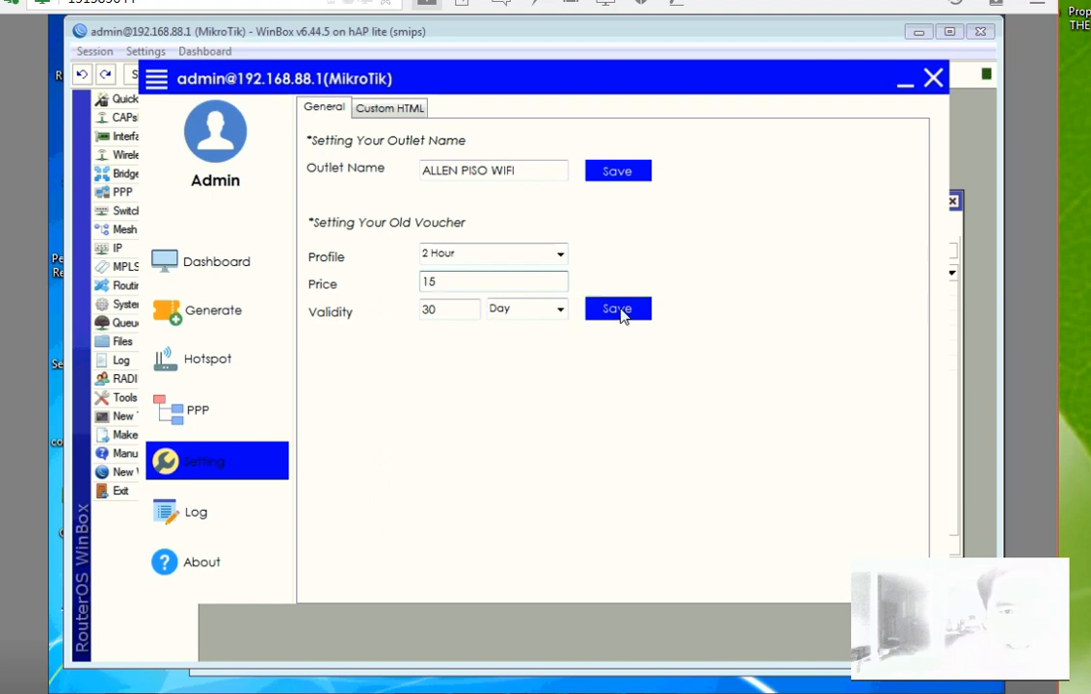
click(623, 311)
click(545, 419)
Step: Save the old-voucher setting for the 1 Day profile with the validity number set to 40
click(560, 254)
click(453, 317)
double_click(451, 312)
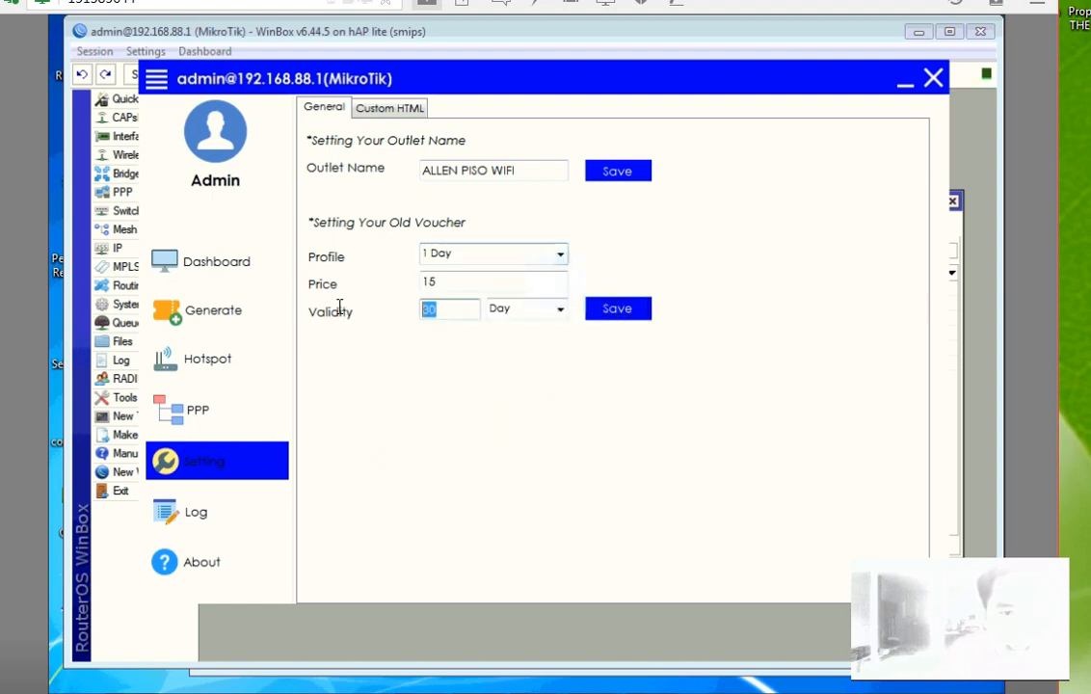
text(40)
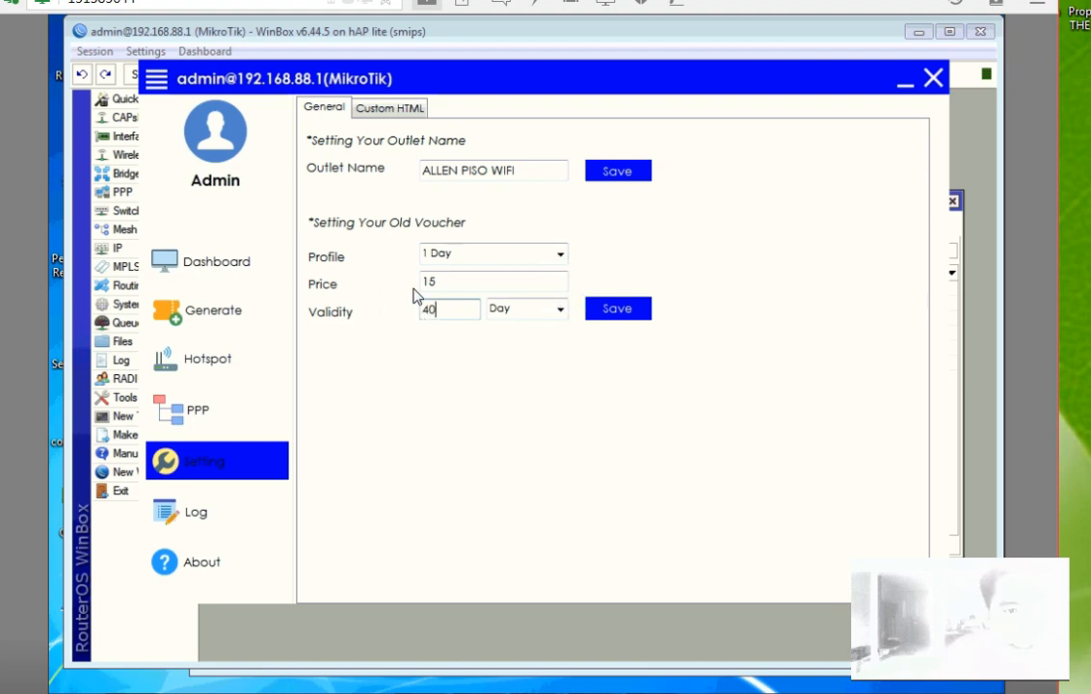
click(621, 311)
click(477, 373)
Step: Save the old-voucher setting for the 1 Week profile with the validity number set to 90
click(560, 256)
click(470, 333)
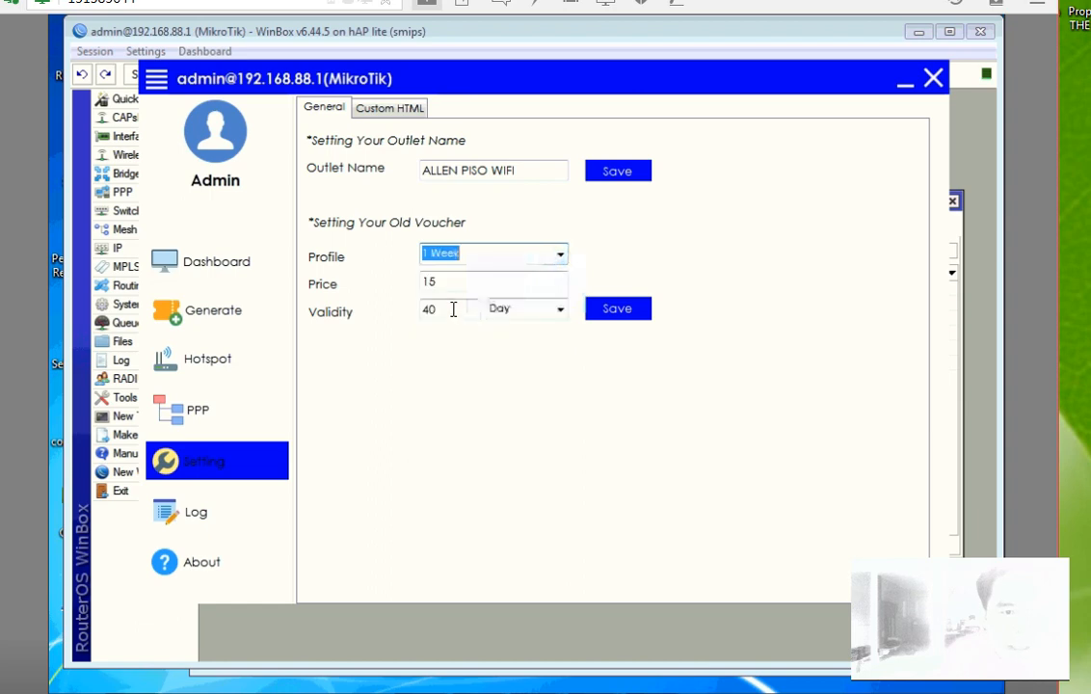
double_click(451, 309)
text(90)
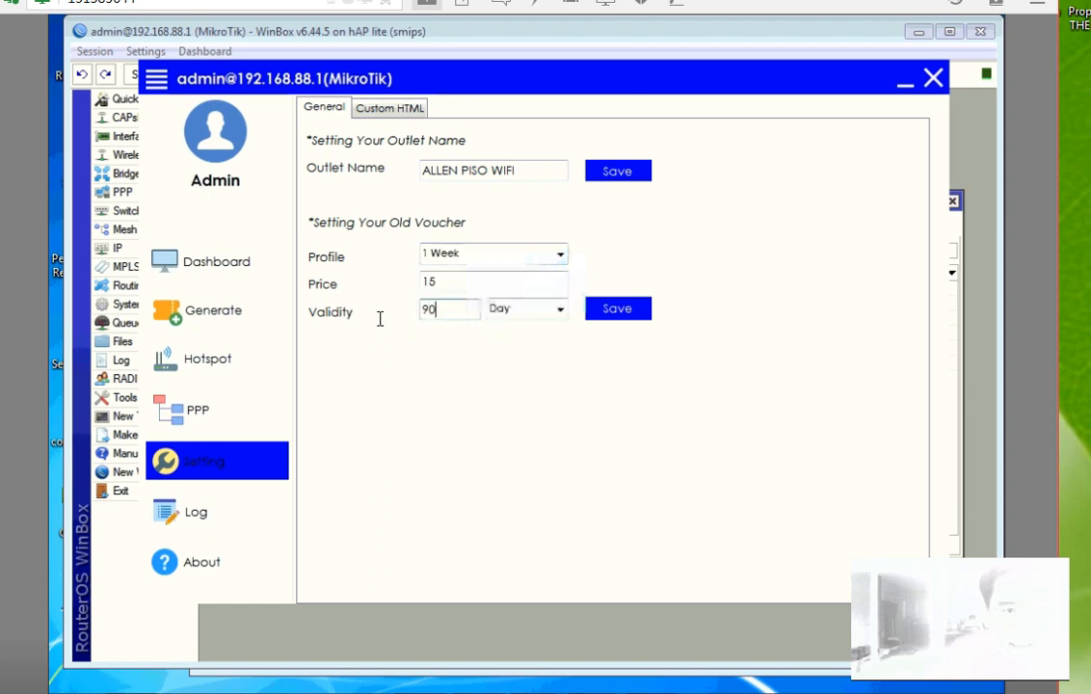
click(622, 313)
click(546, 420)
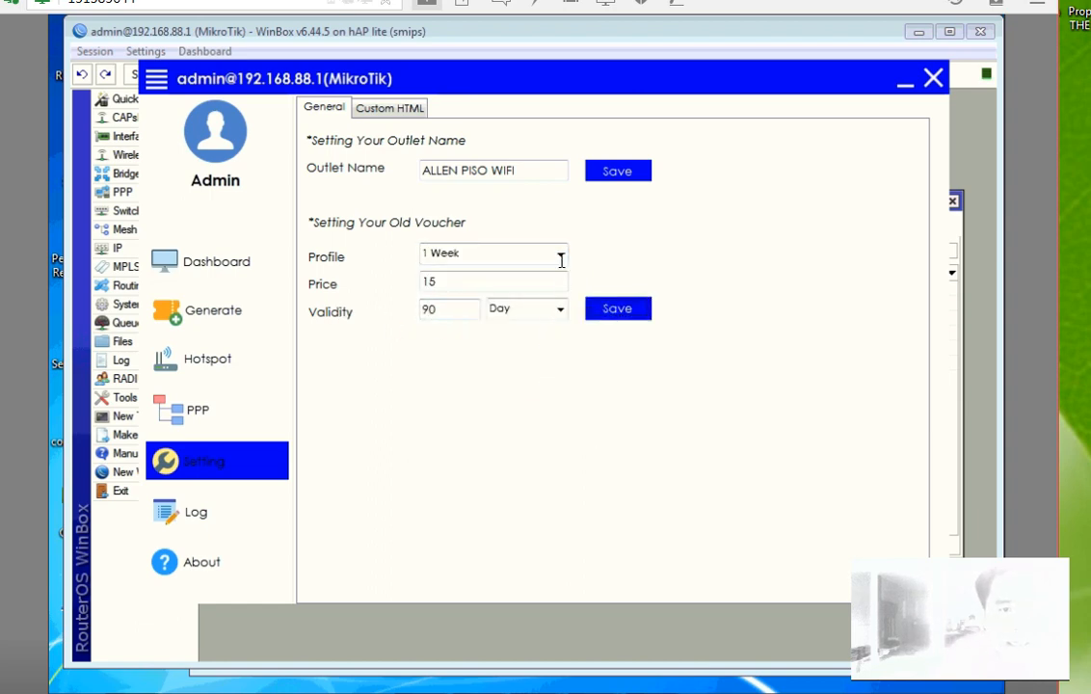
Step: Save the old-voucher setting for the 1 Month profile with the validity number set to 300
click(525, 258)
click(466, 349)
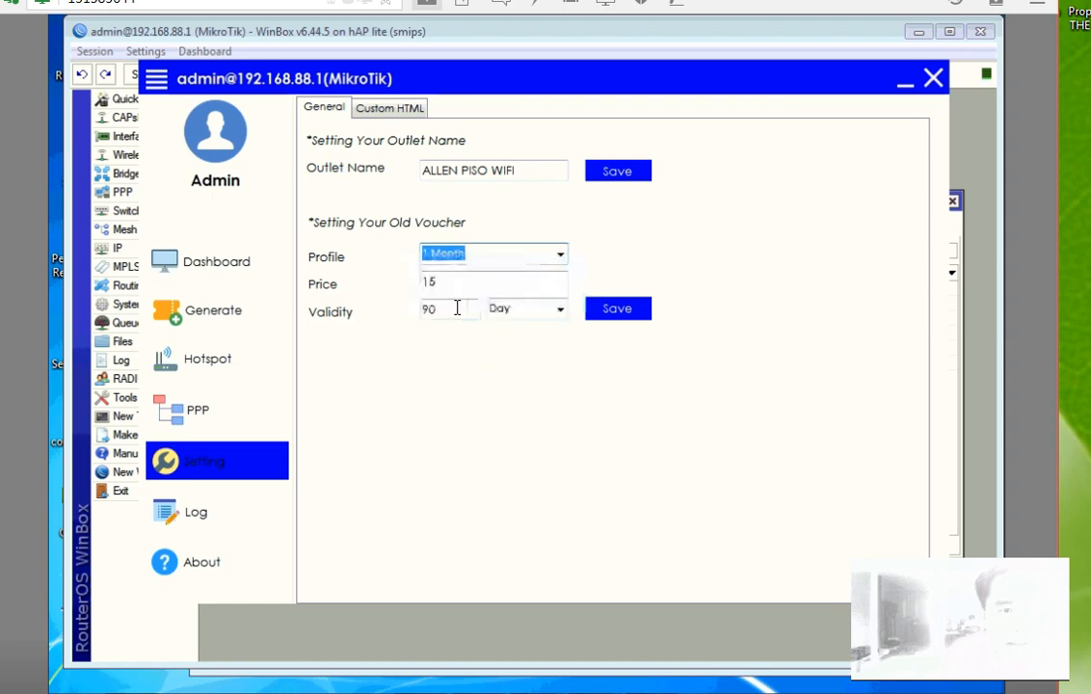
drag(455, 309, 405, 322)
text(300)
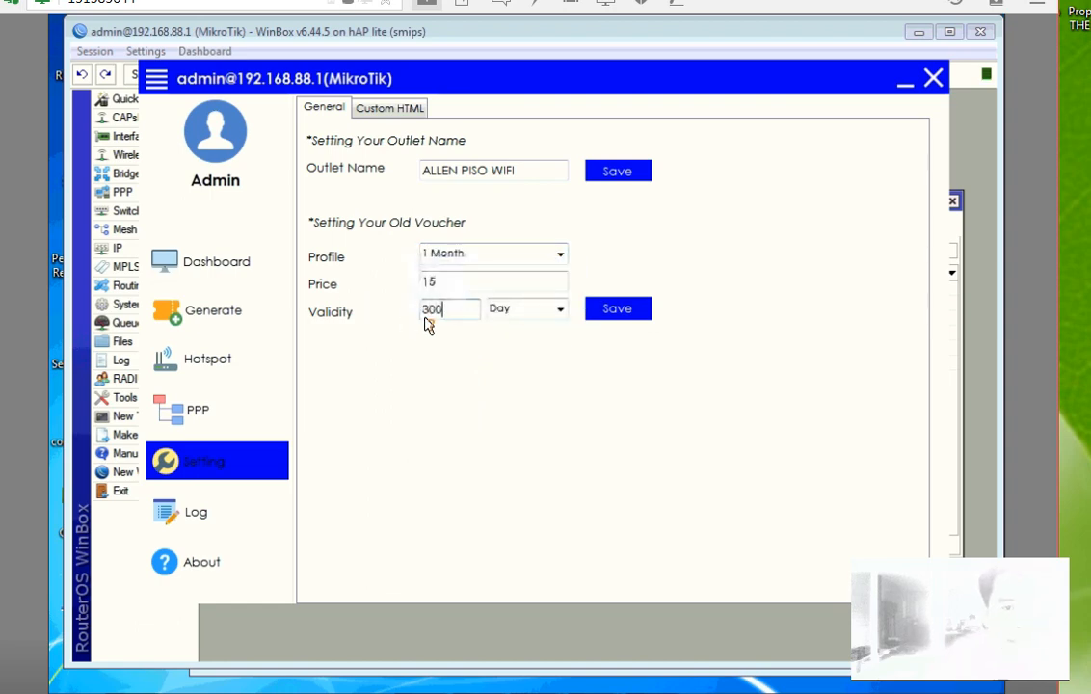
click(648, 307)
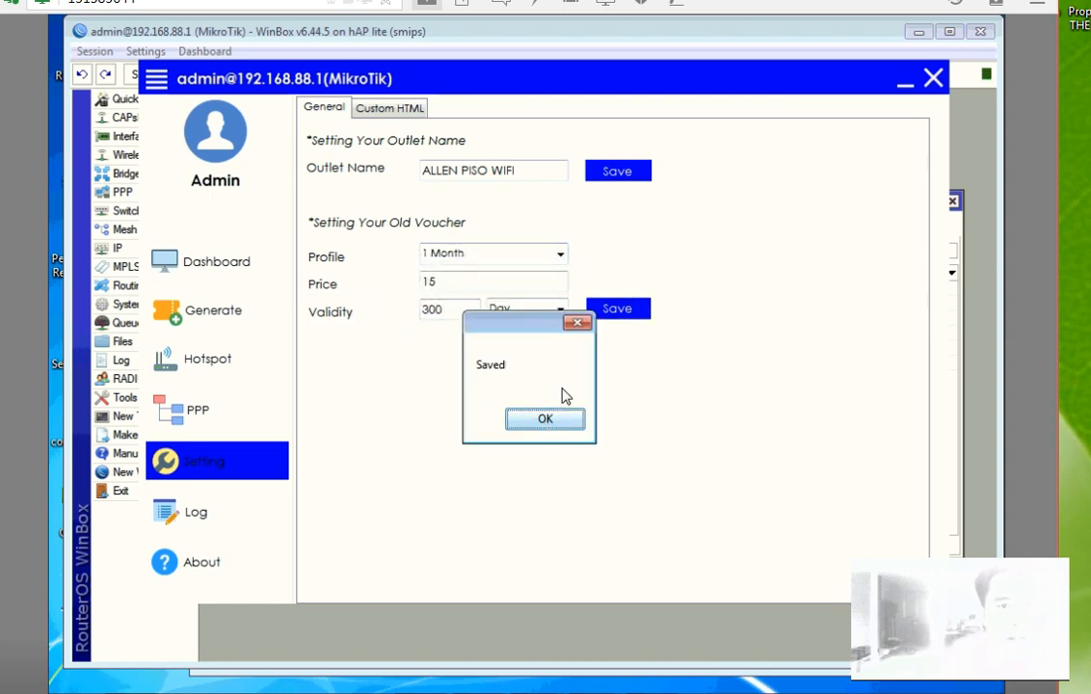
Step: Save ALLEN PISO WIFI as the outlet name and dismiss the confirmation
key(Return)
click(615, 179)
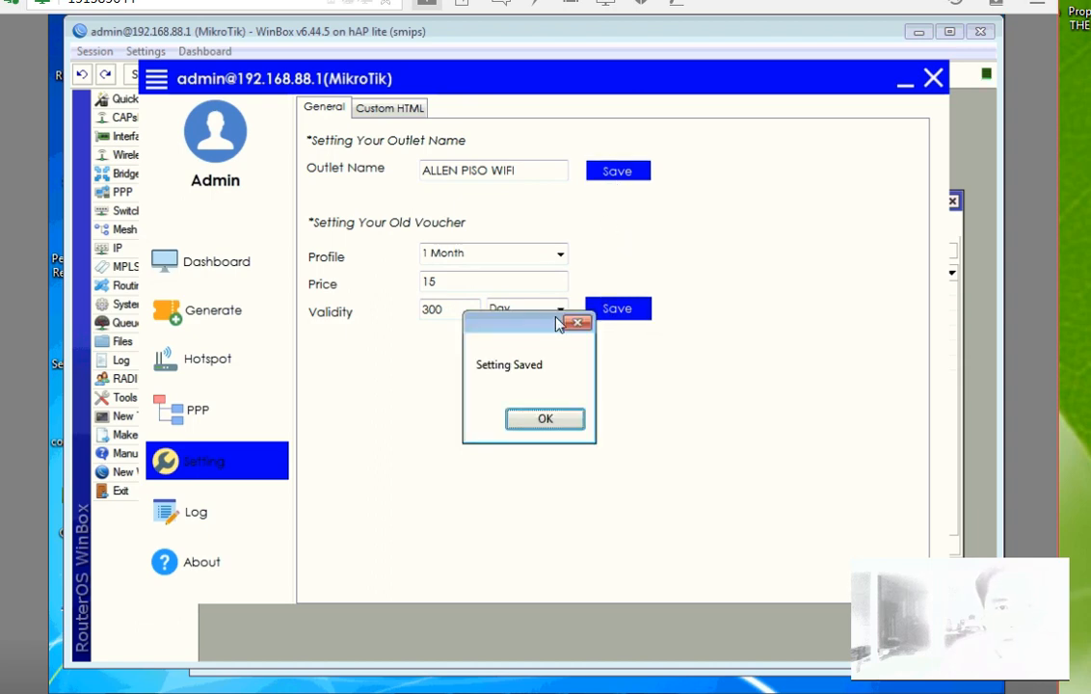
click(547, 417)
Step: Start a new voucher batch with the QR1 template, a user and password length of 4, and 5 vouchers
click(198, 323)
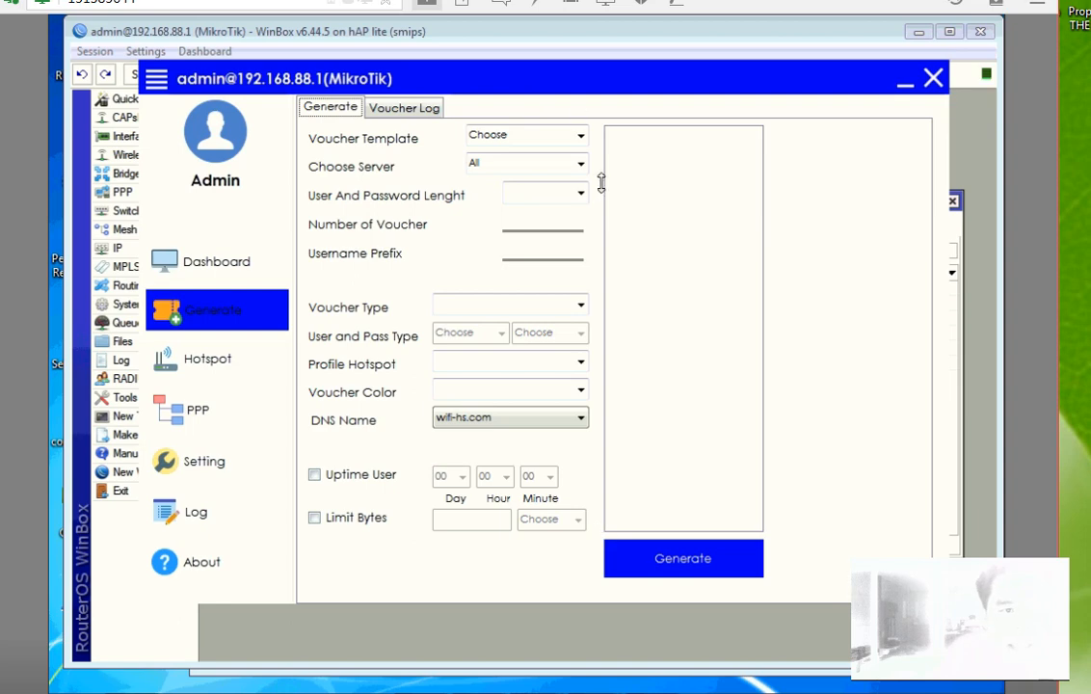
click(580, 137)
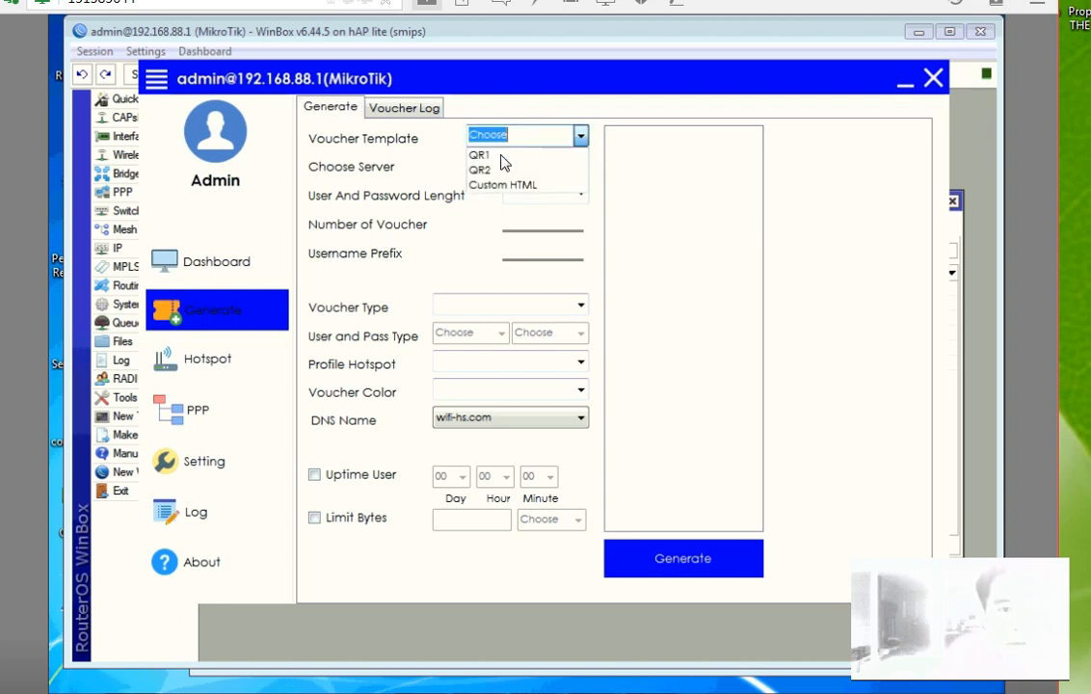
click(487, 157)
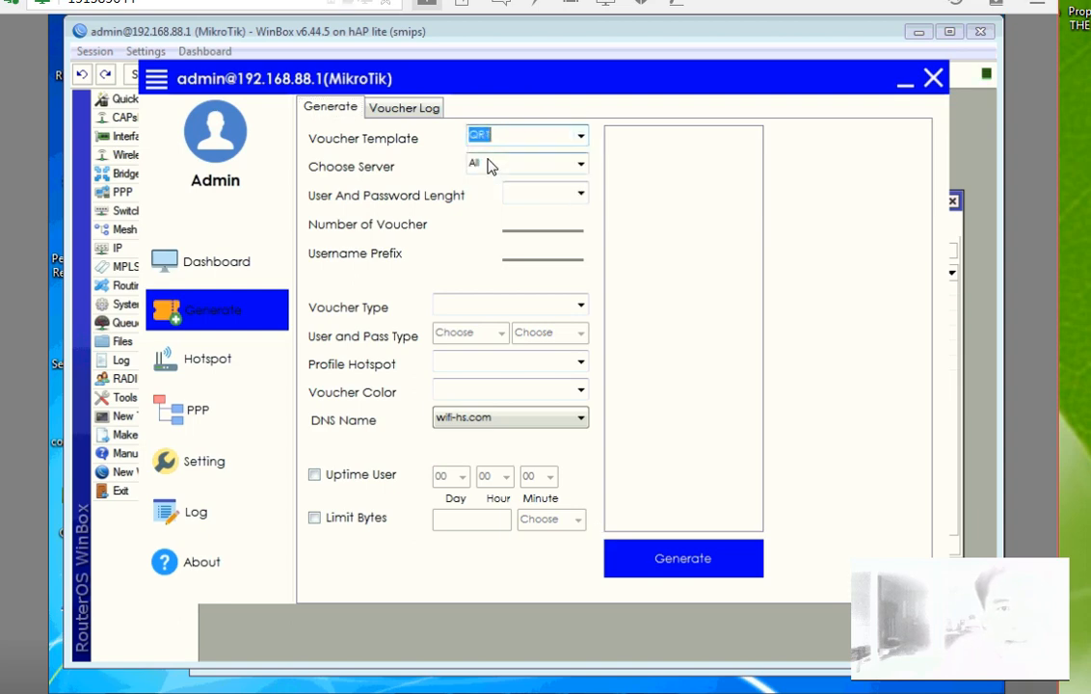
click(581, 168)
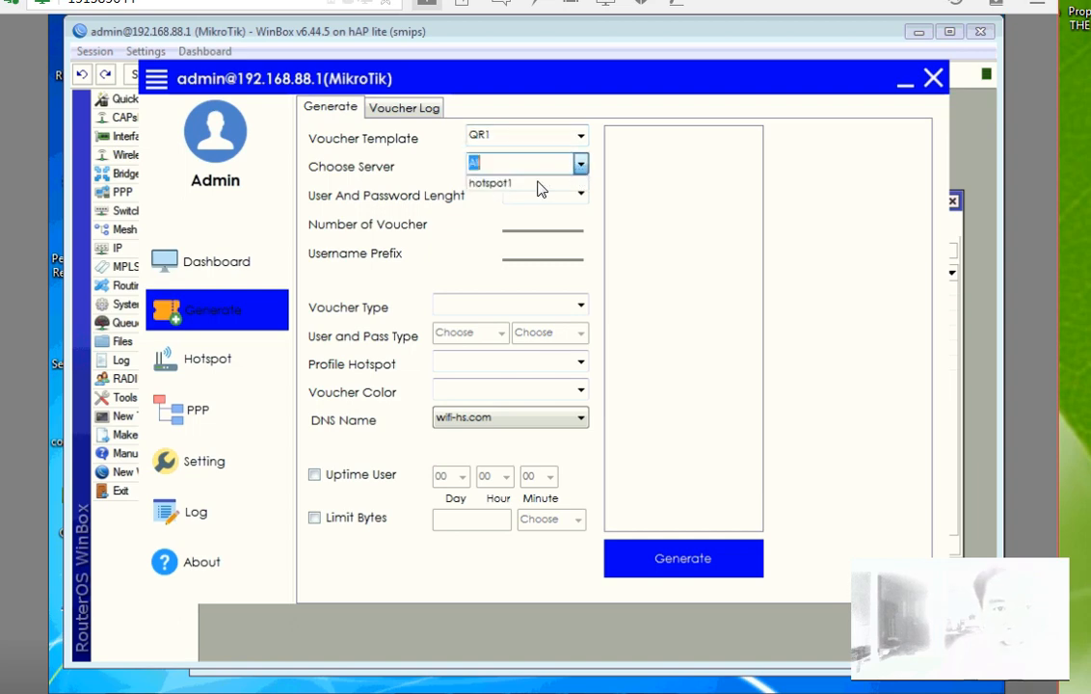
click(580, 197)
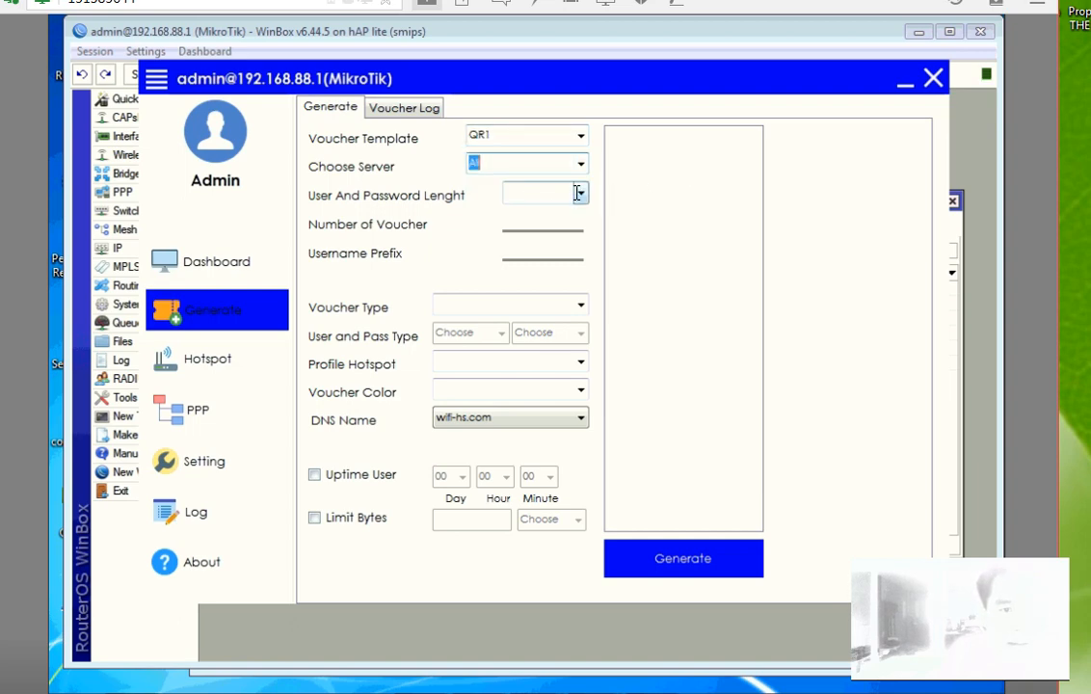
click(582, 196)
click(581, 197)
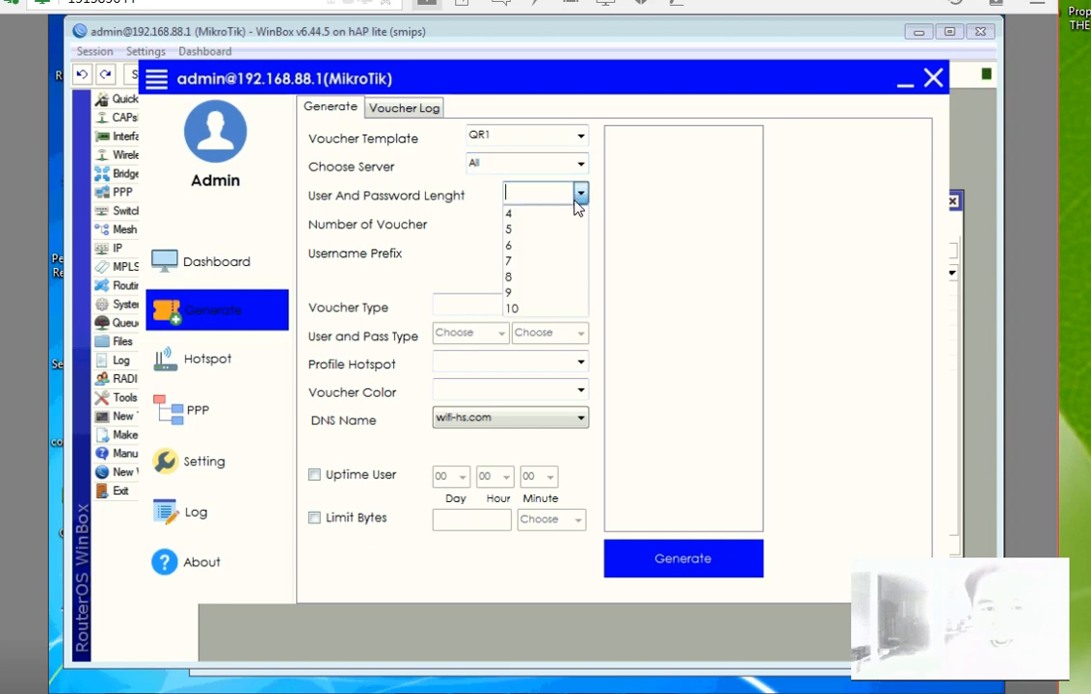
click(519, 213)
click(524, 225)
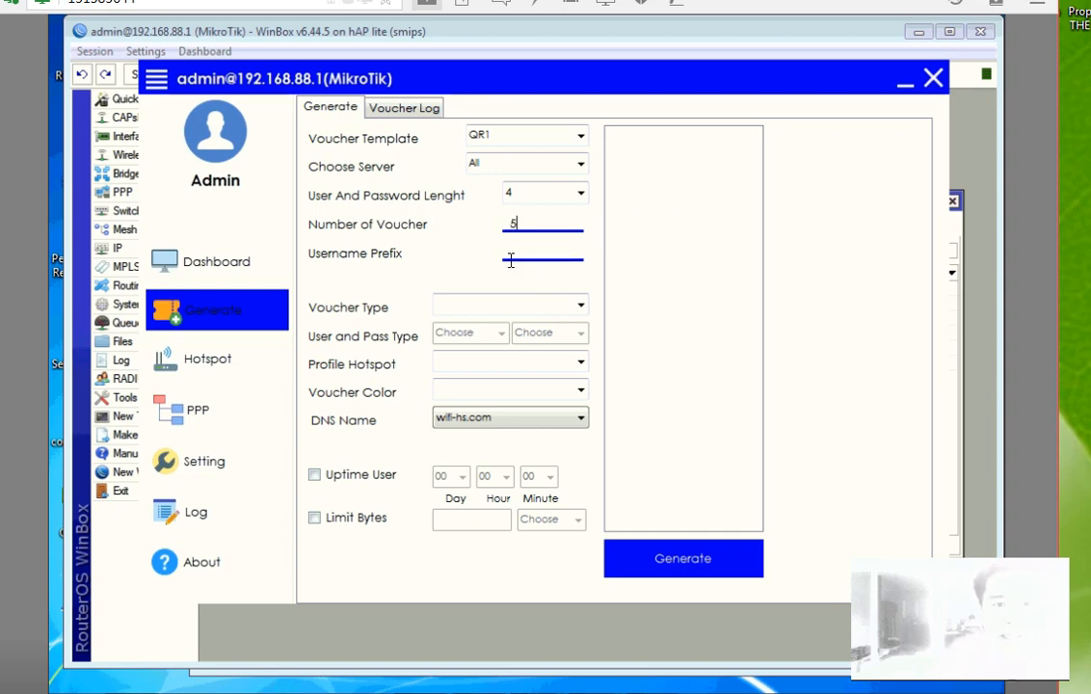
Step: Set the voucher type to Username Only for the voucher batch
click(582, 307)
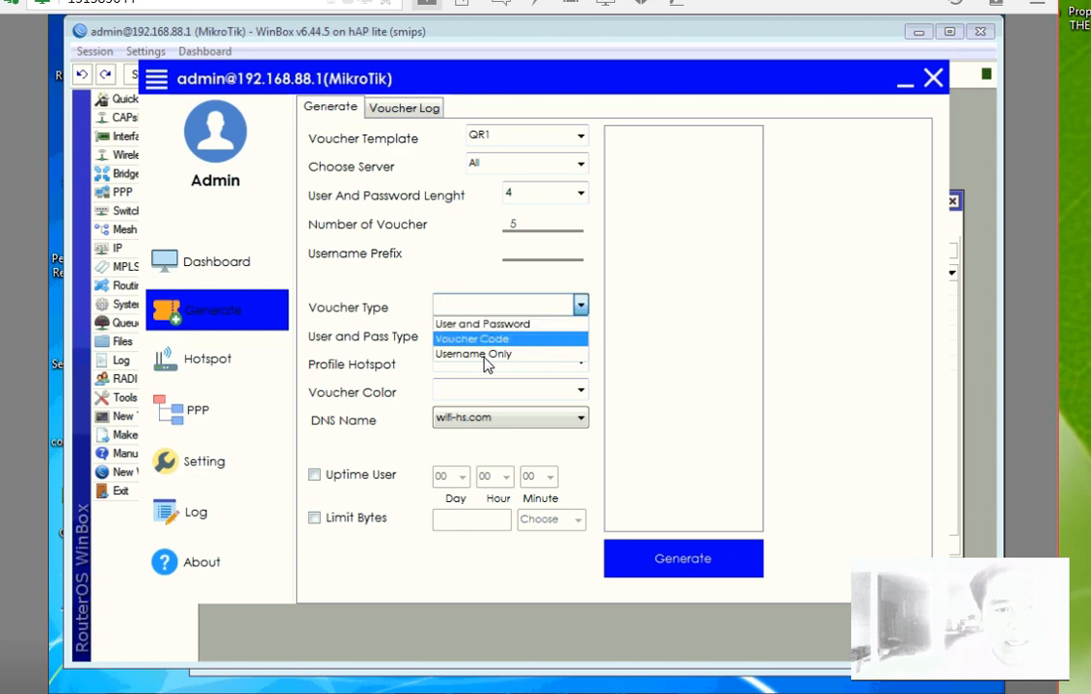
click(481, 355)
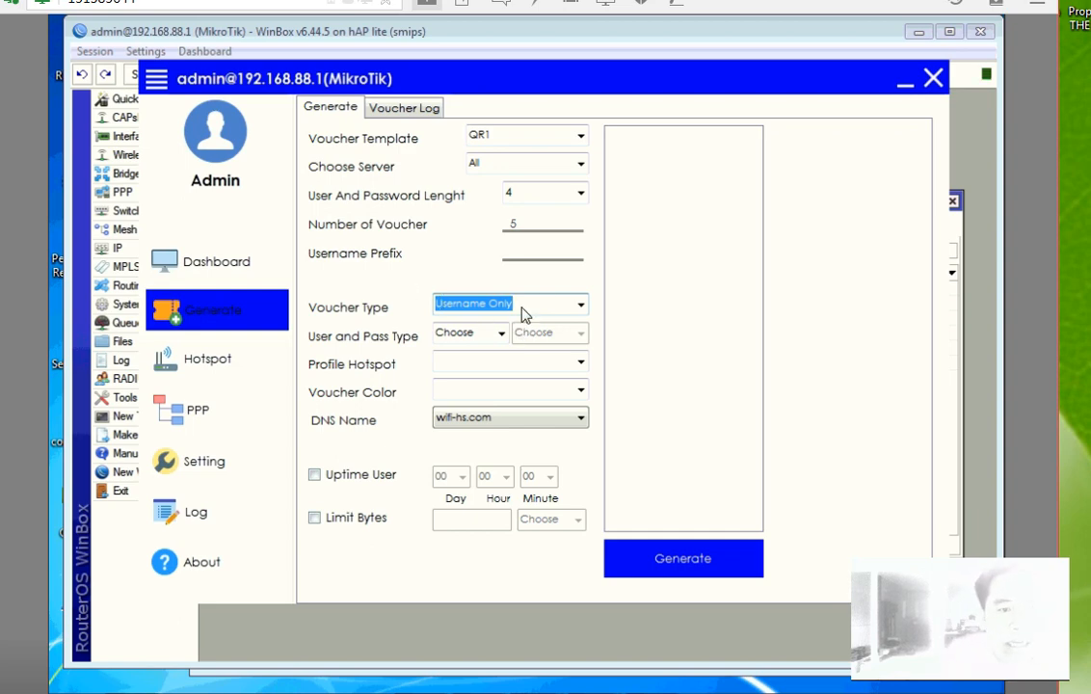
click(582, 307)
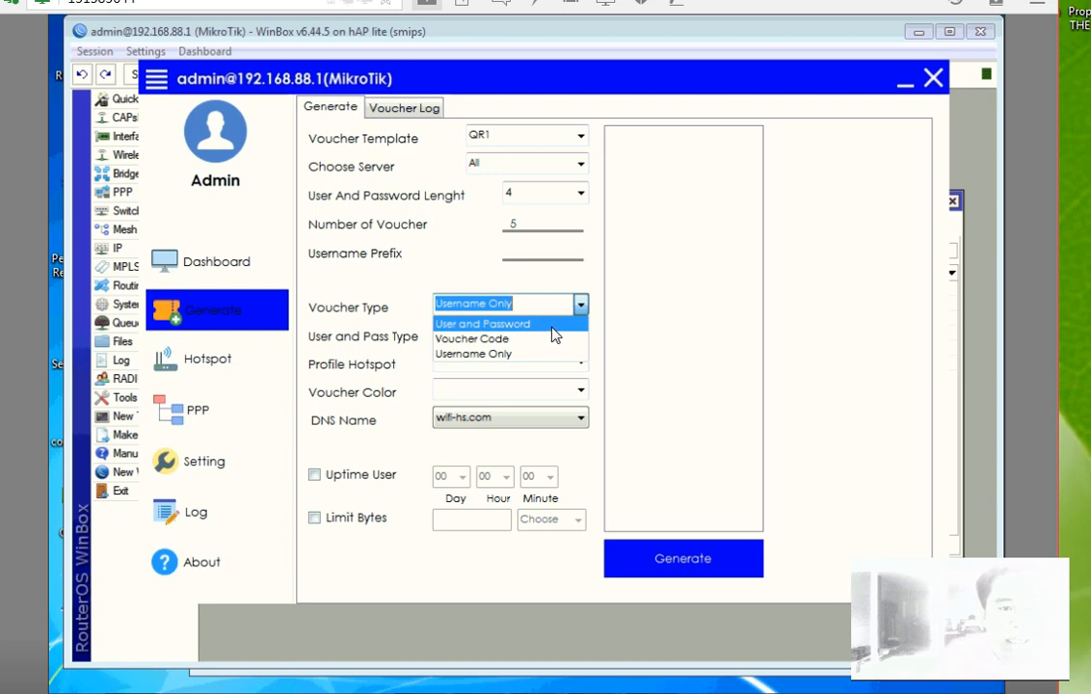
click(479, 353)
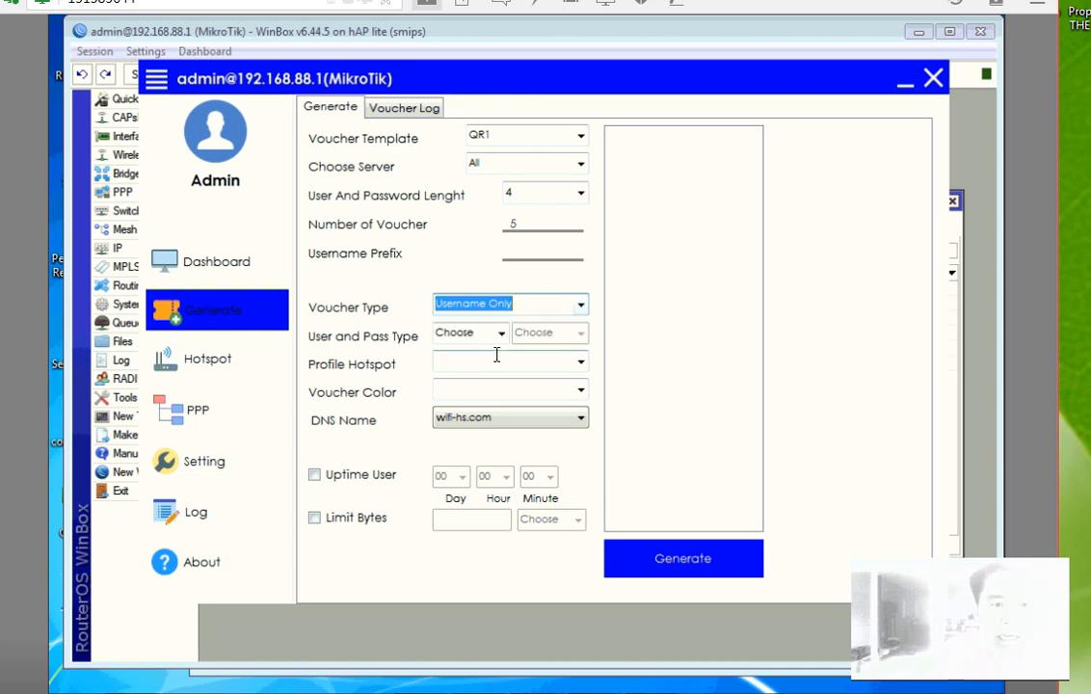
Step: Choose the 1 Hour hotspot profile and the Default voucher color
click(581, 363)
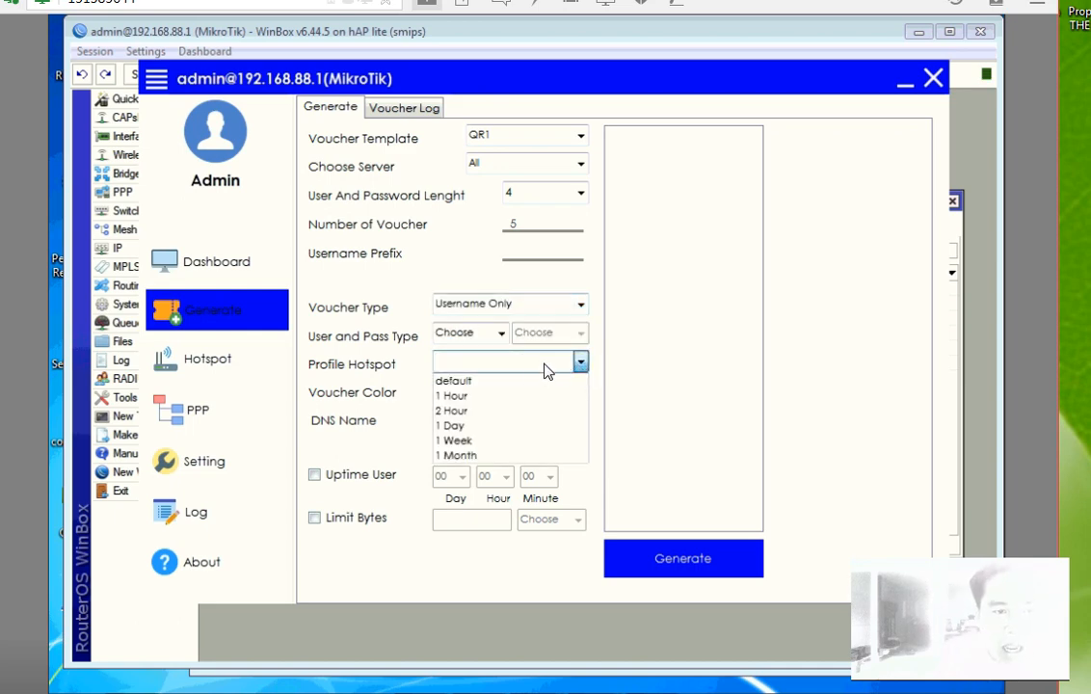
click(454, 398)
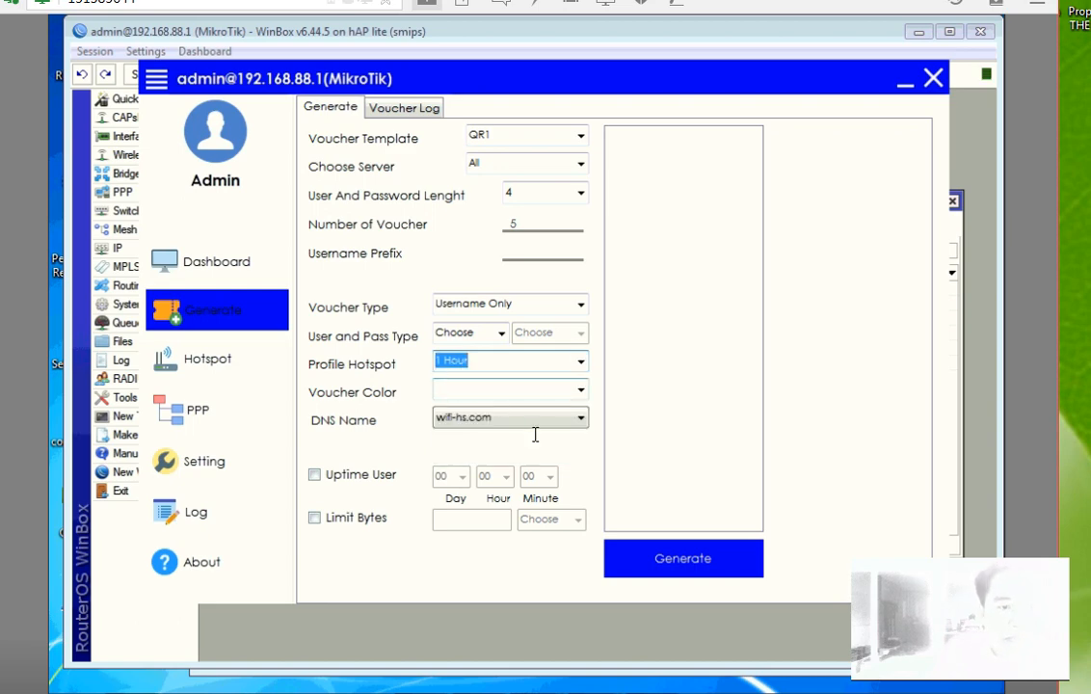
click(582, 390)
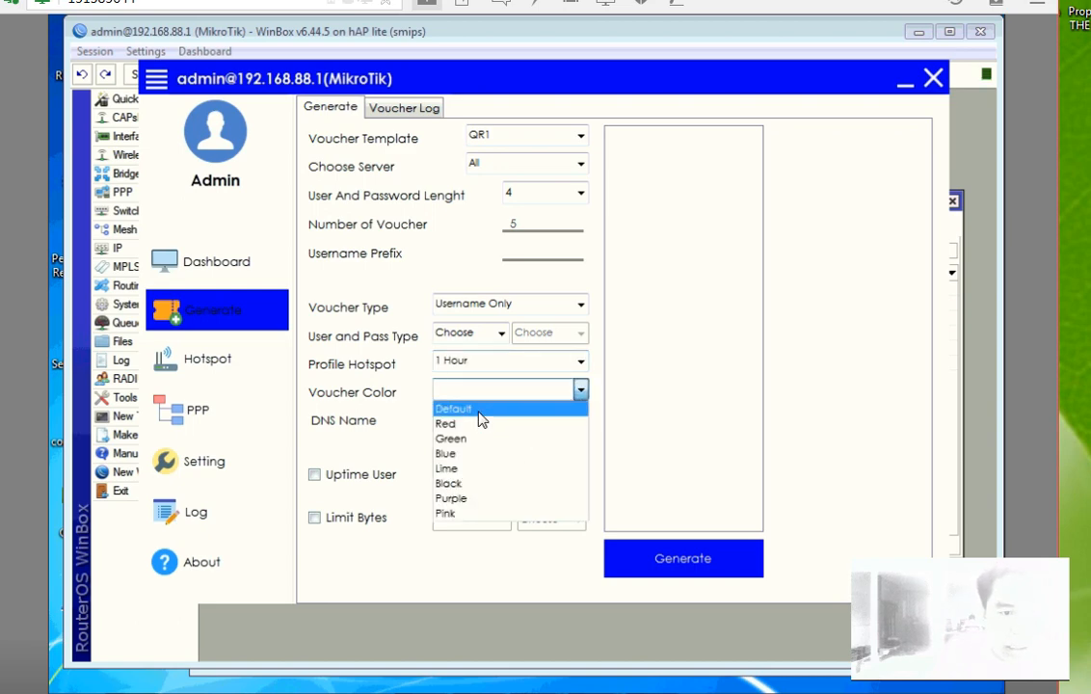
click(479, 411)
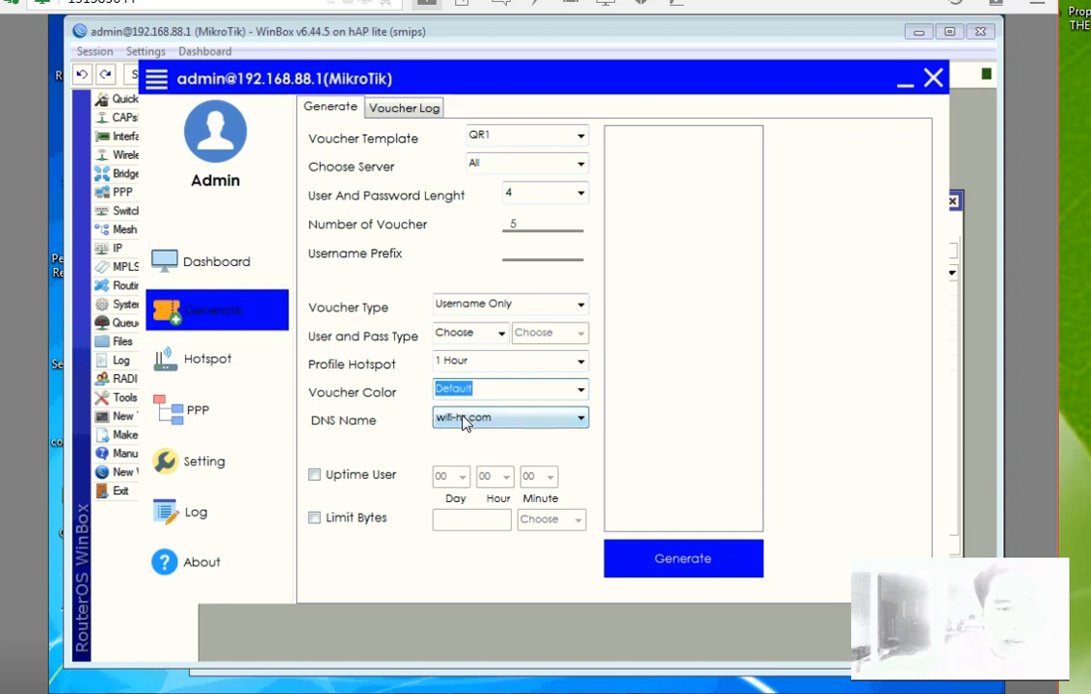
Step: Enable the user uptime limit and set it to 01 hour
click(315, 475)
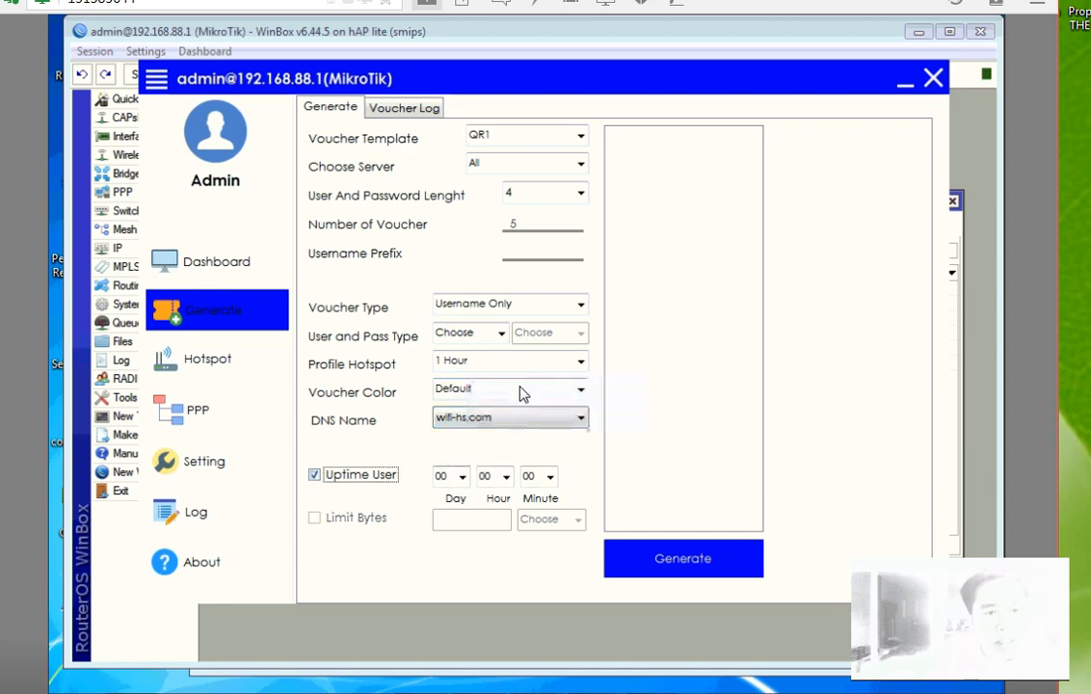
drag(477, 359, 382, 355)
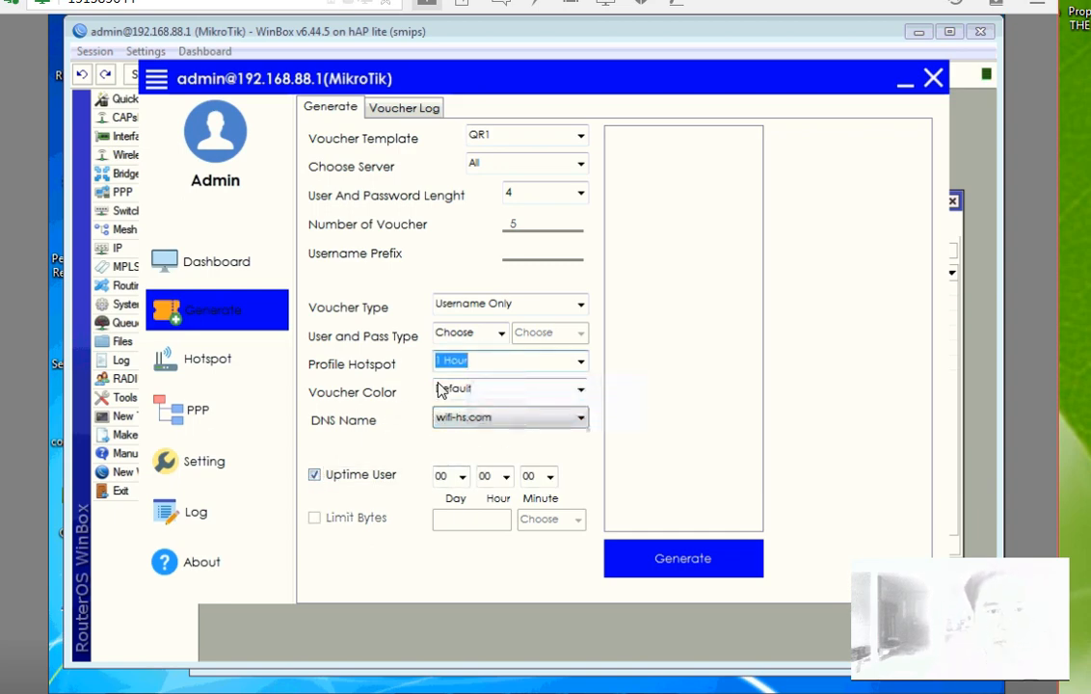
click(506, 477)
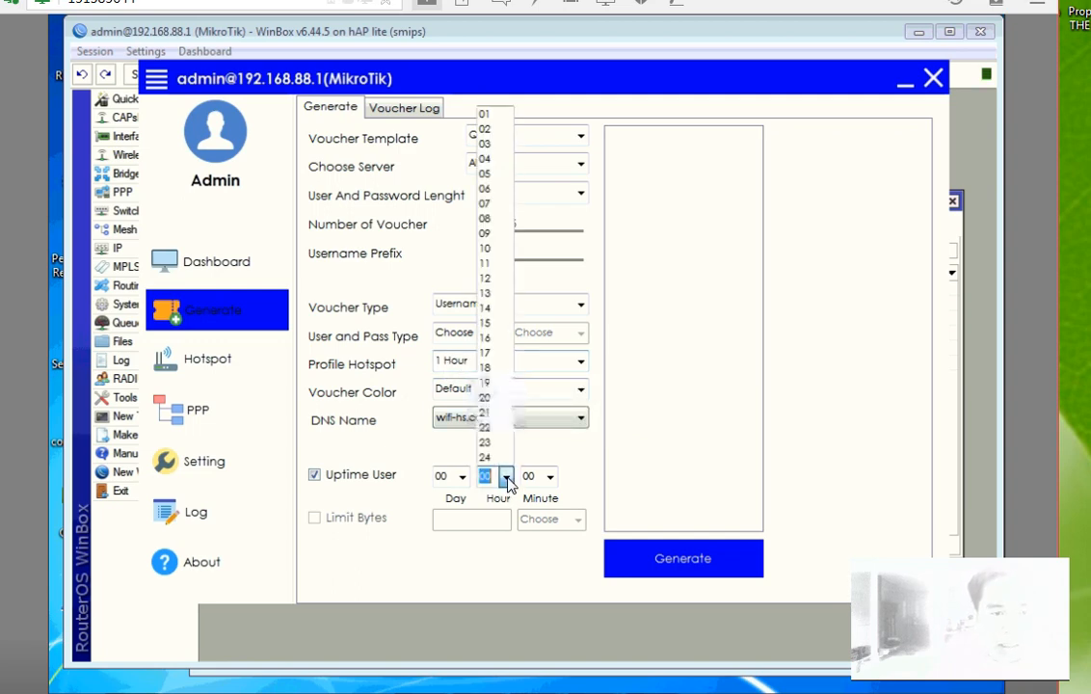
click(486, 113)
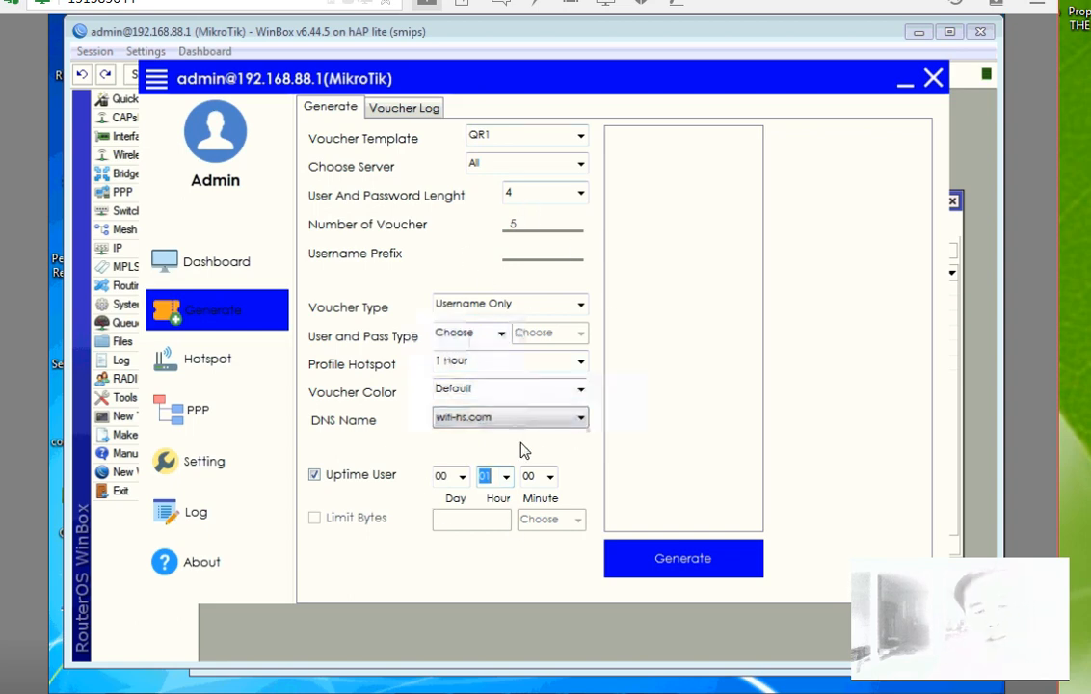
Step: Try to generate the voucher batch and decline printing it
click(686, 564)
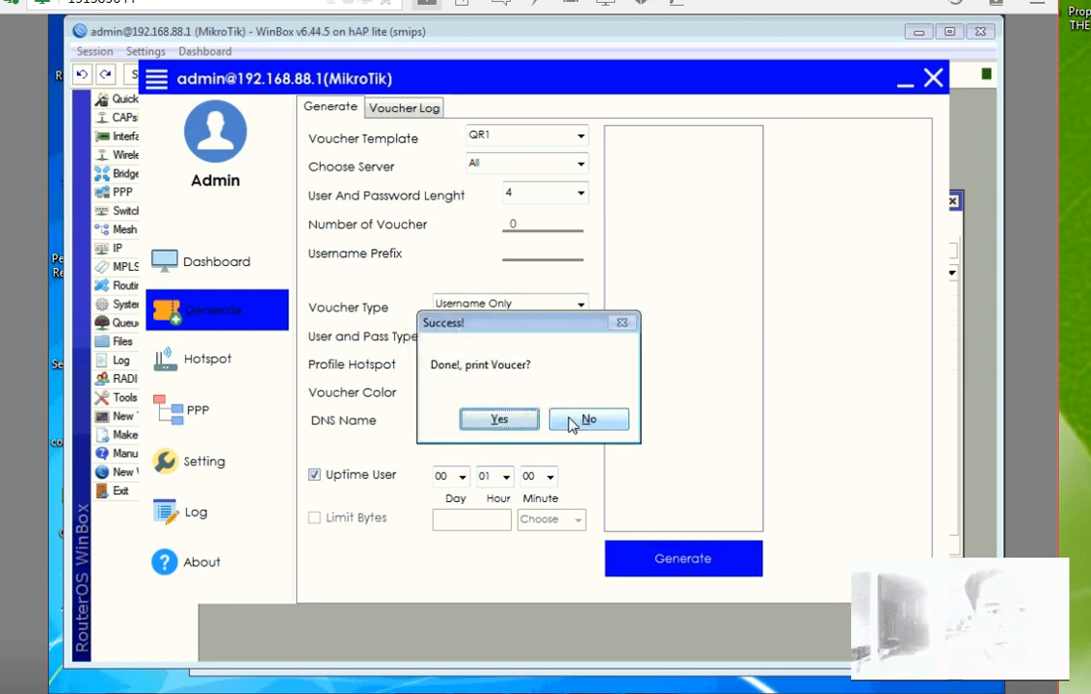
click(576, 422)
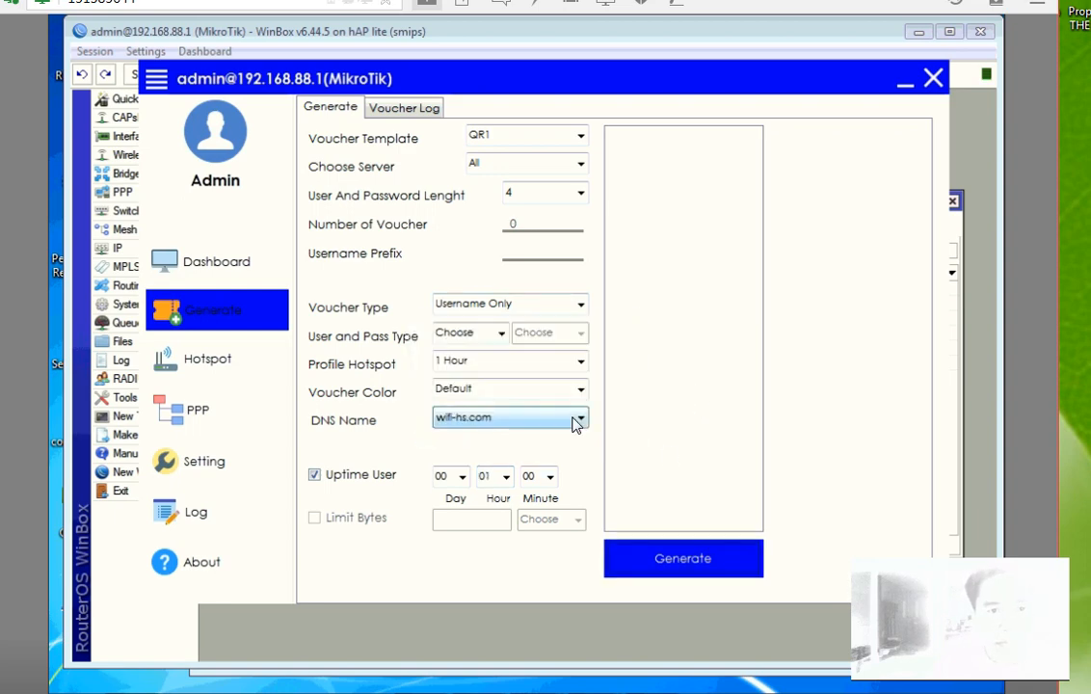
Step: Set the username character type to 123 and the number of vouchers to 10
click(500, 333)
click(486, 353)
click(512, 222)
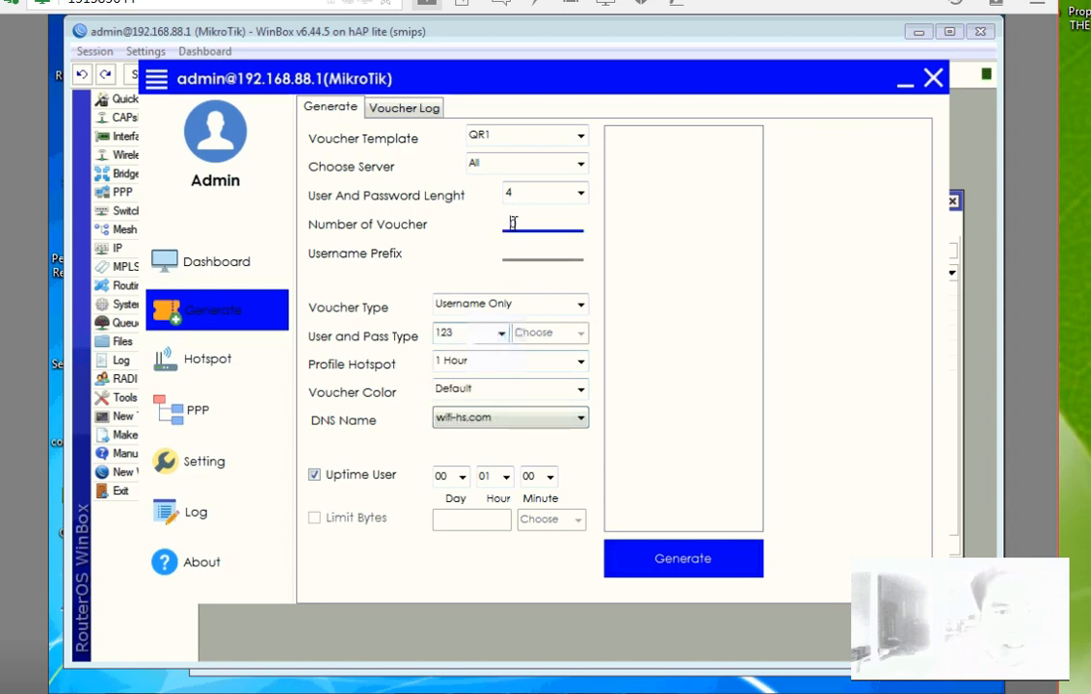
text(50)
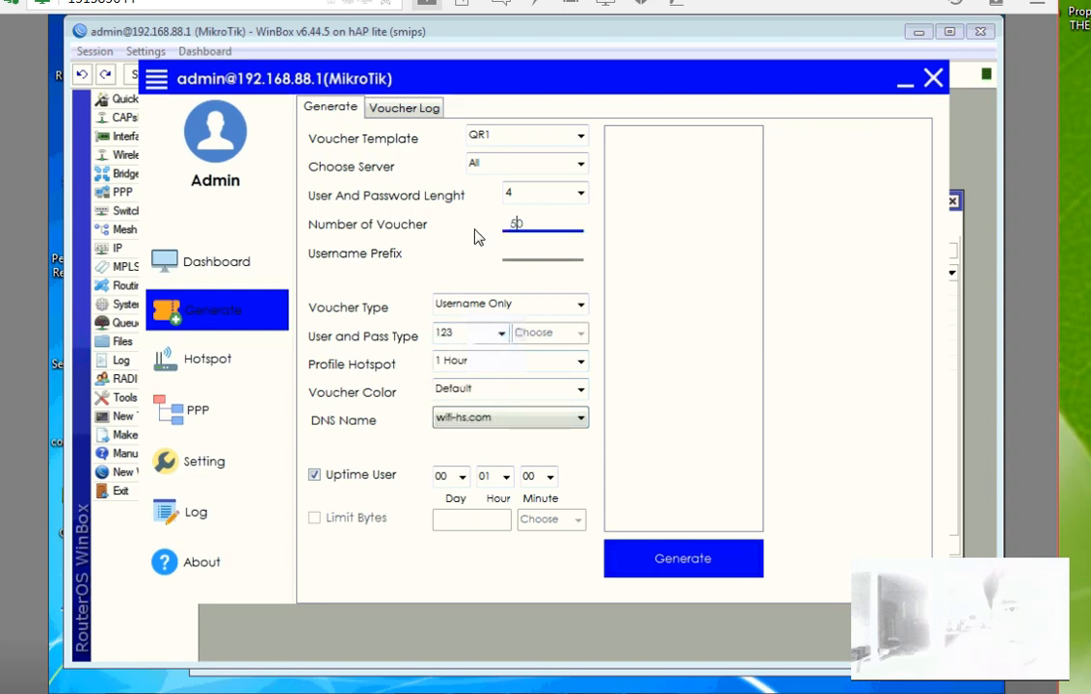
key(ctrl+a)
text(10)
Step: Generate the 1 Hour vouchers, open their printable page, and minimize the browser
click(663, 558)
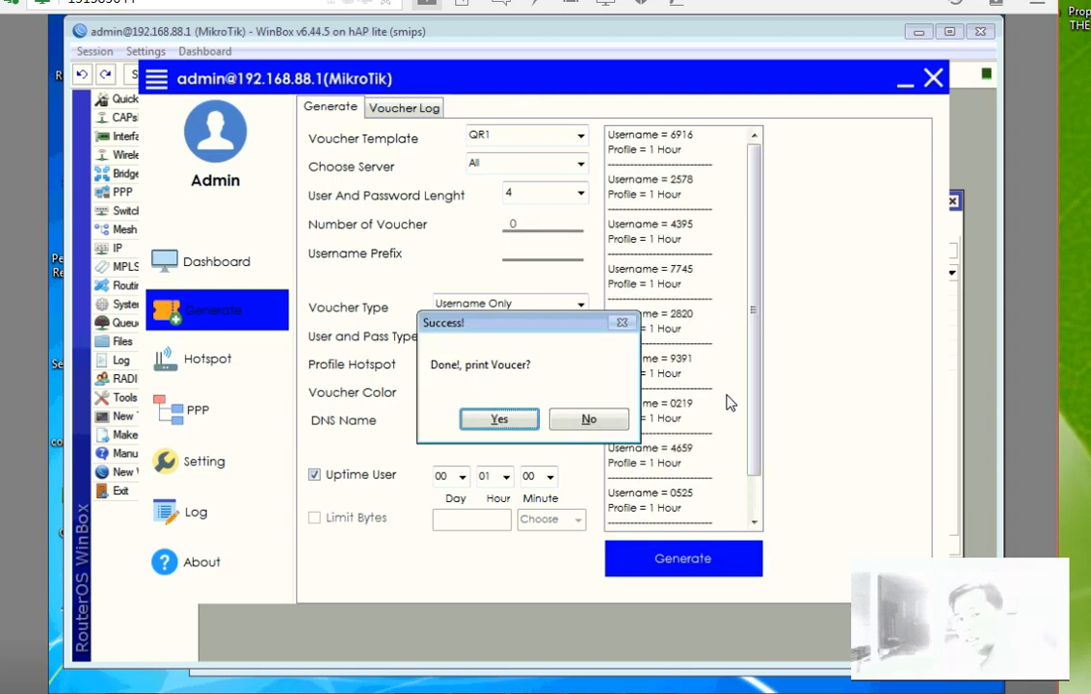
click(516, 421)
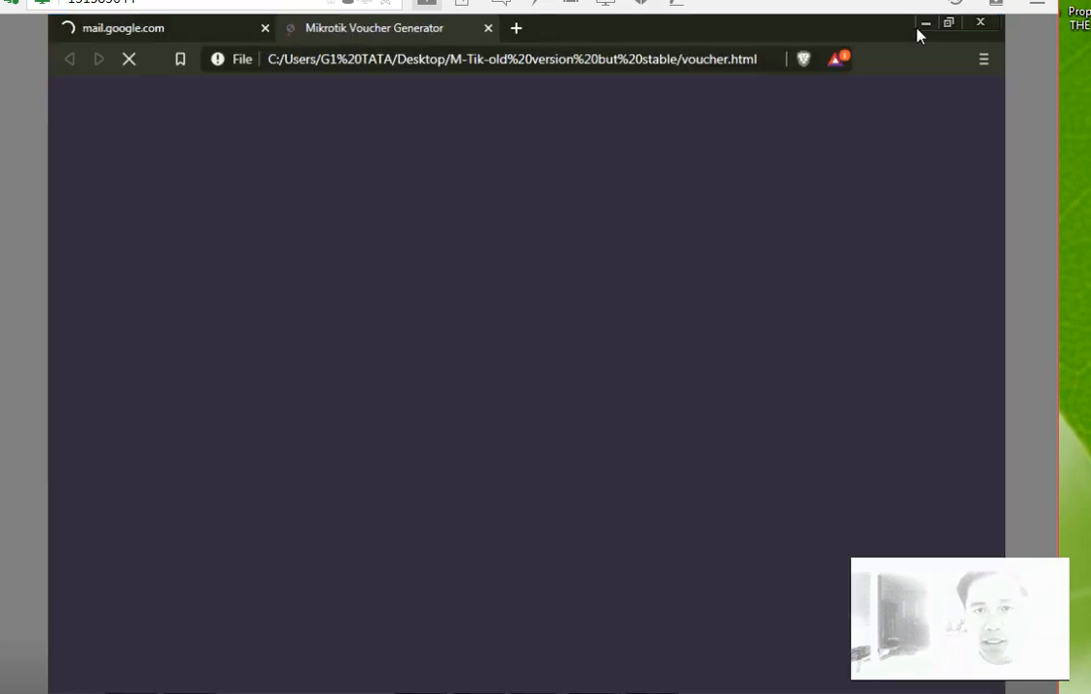
click(924, 23)
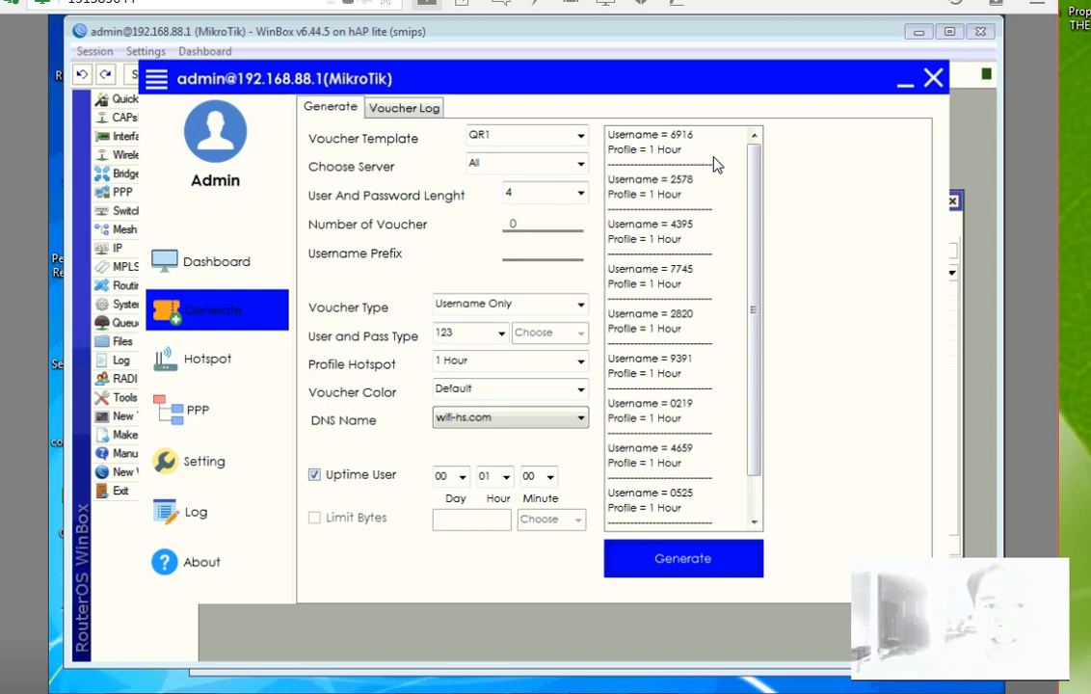
Step: Switch to WinBox and examine the On Login scripts of the 1 Day and 1 Hour hotspot user profiles
click(684, 137)
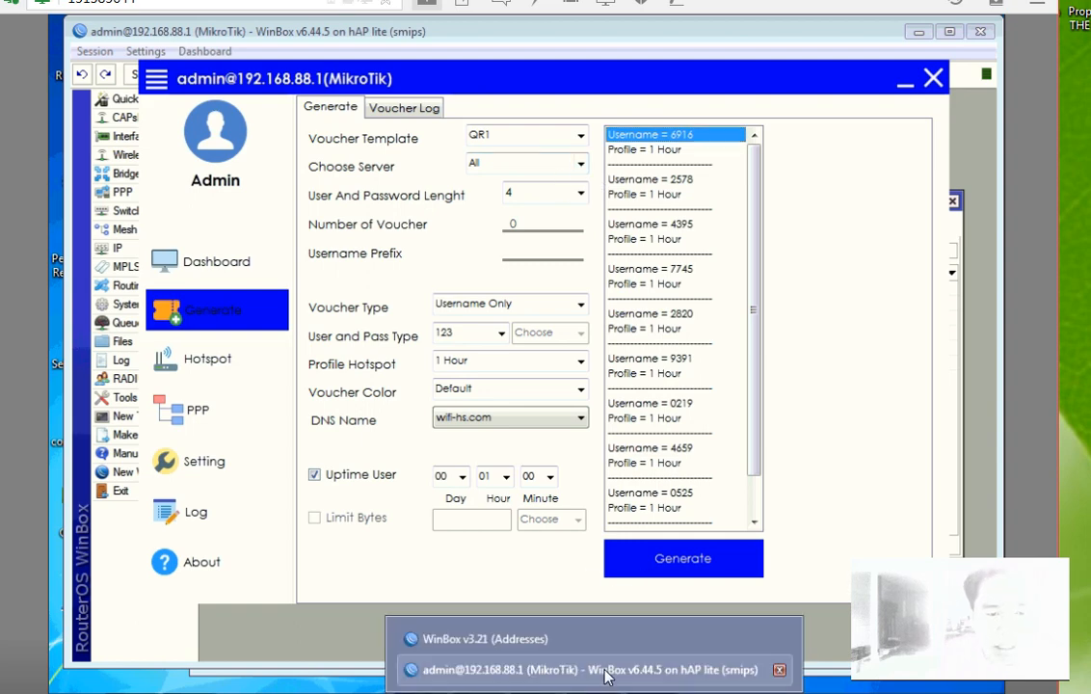
click(604, 669)
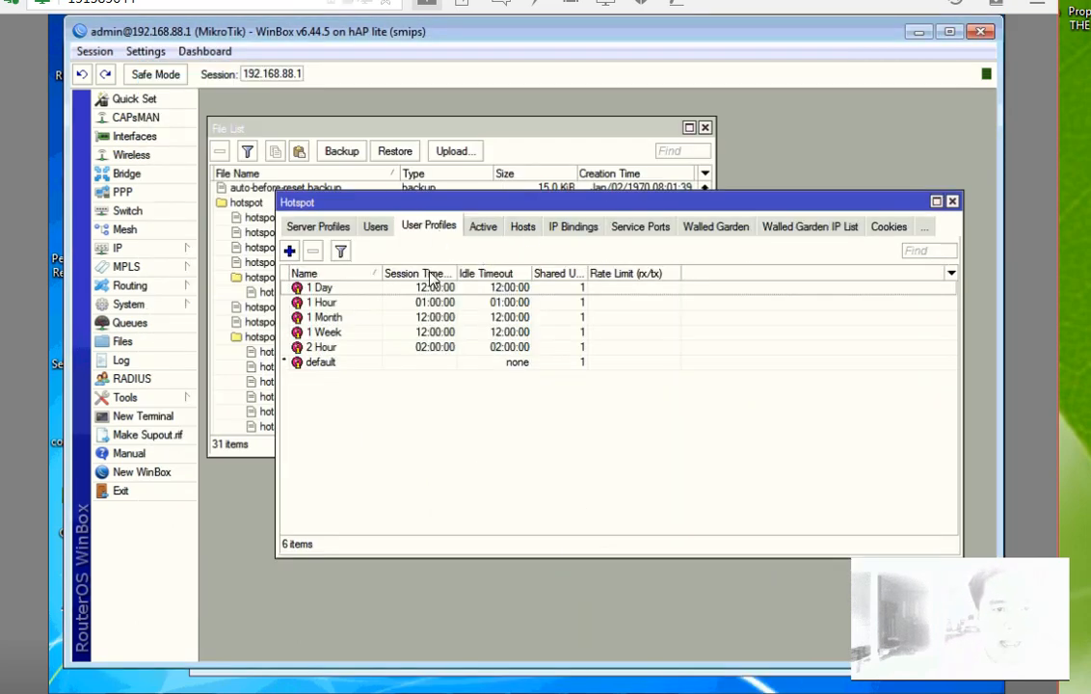
double_click(434, 288)
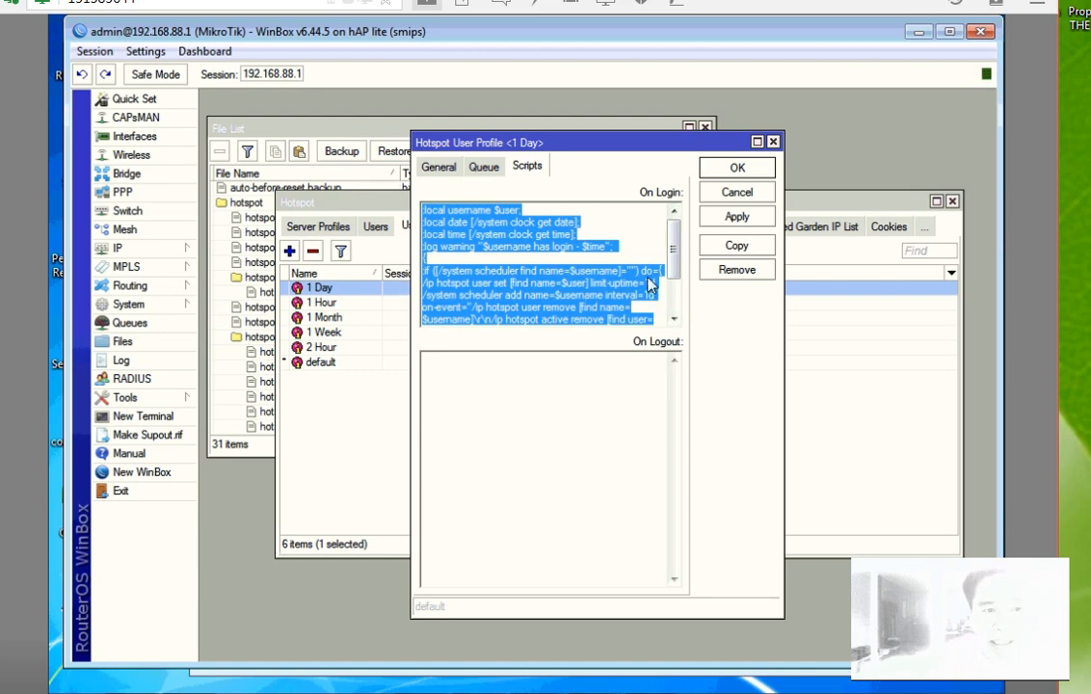
click(737, 193)
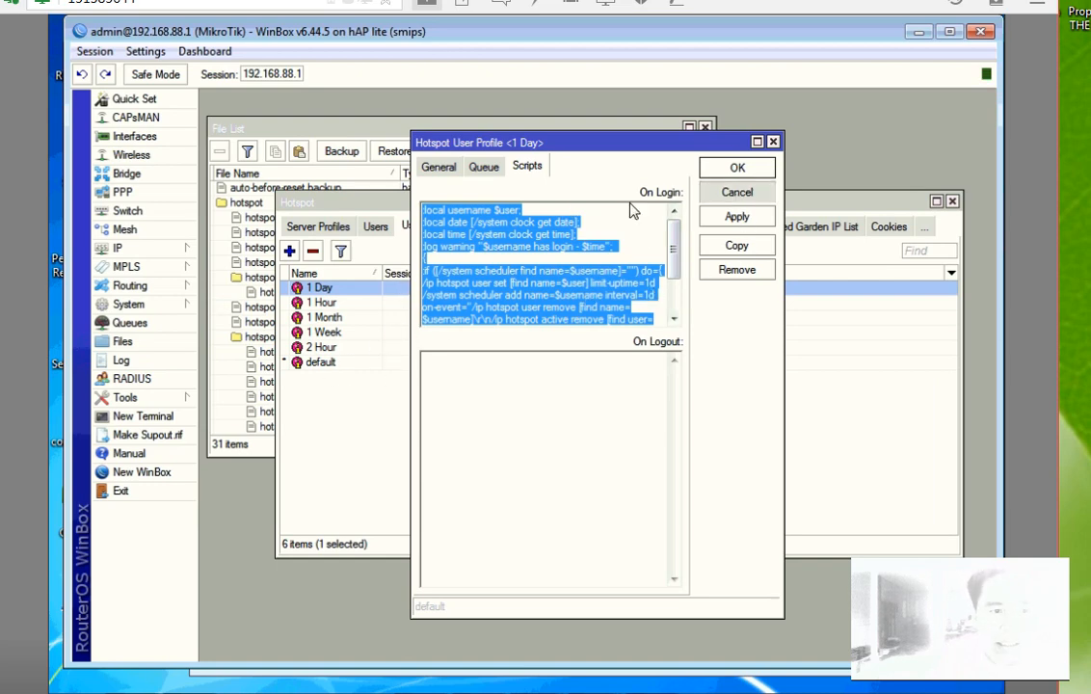
double_click(328, 303)
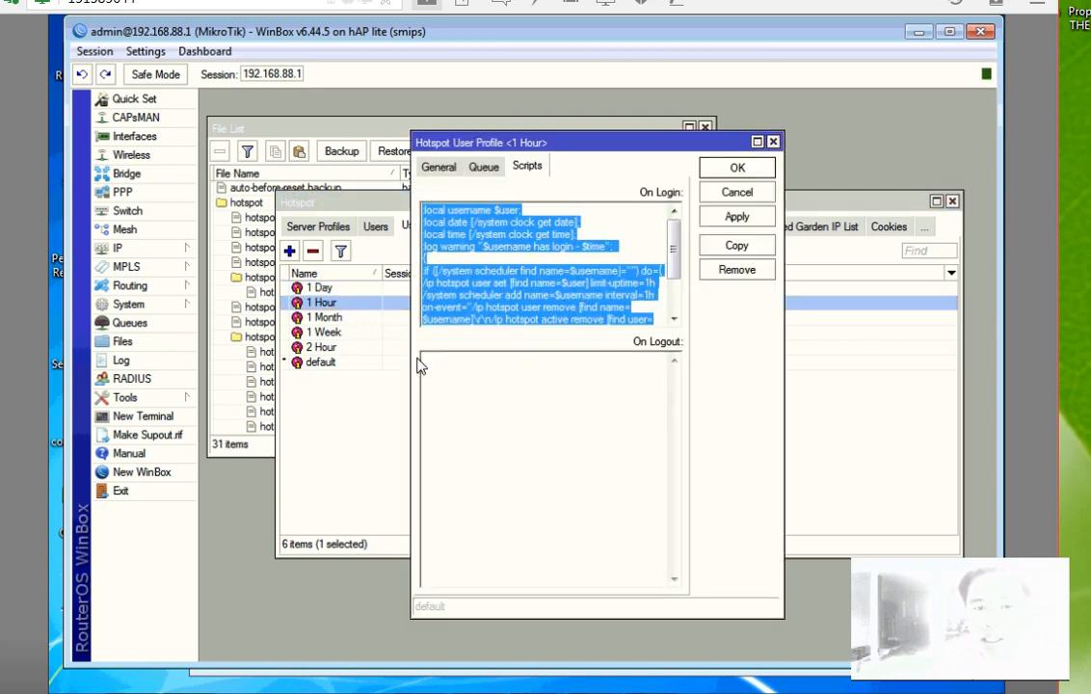
click(735, 193)
Step: Switch to the M-Tik voucher generator to review the generated 1 Hour vouchers, and return to the WinBox router session
click(652, 680)
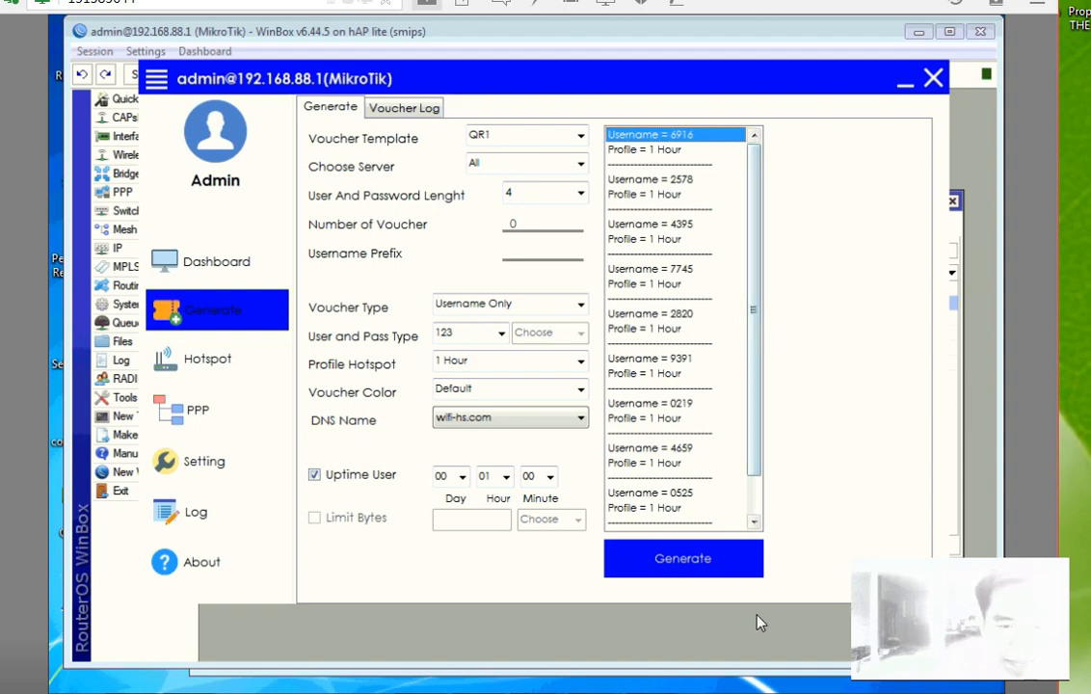
mouse_move(622, 683)
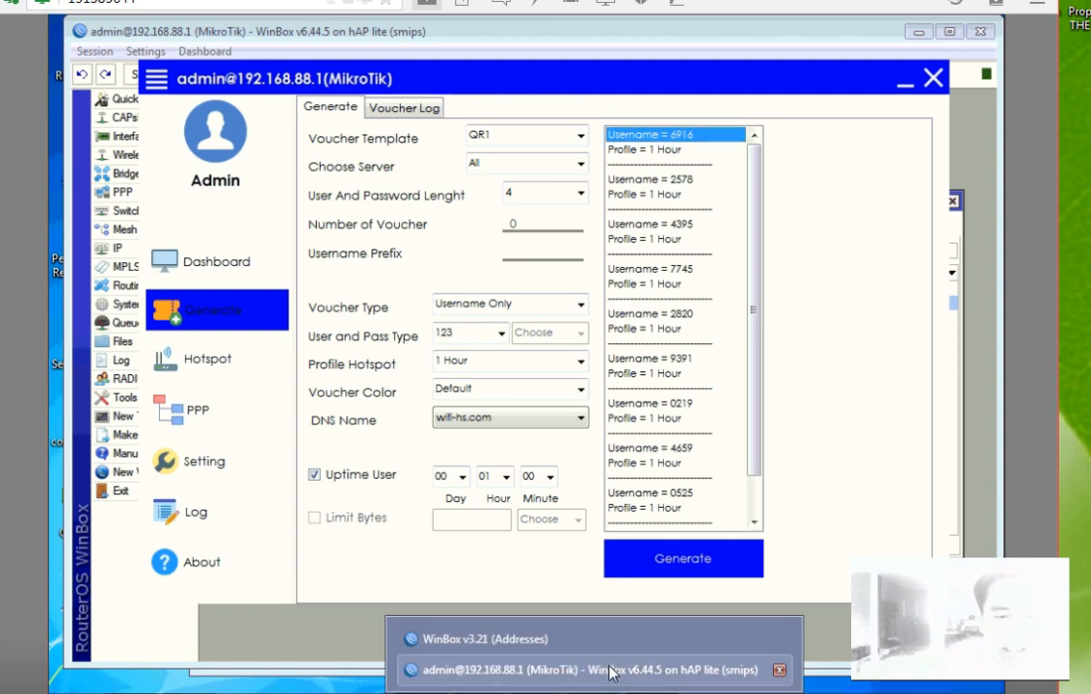
click(578, 664)
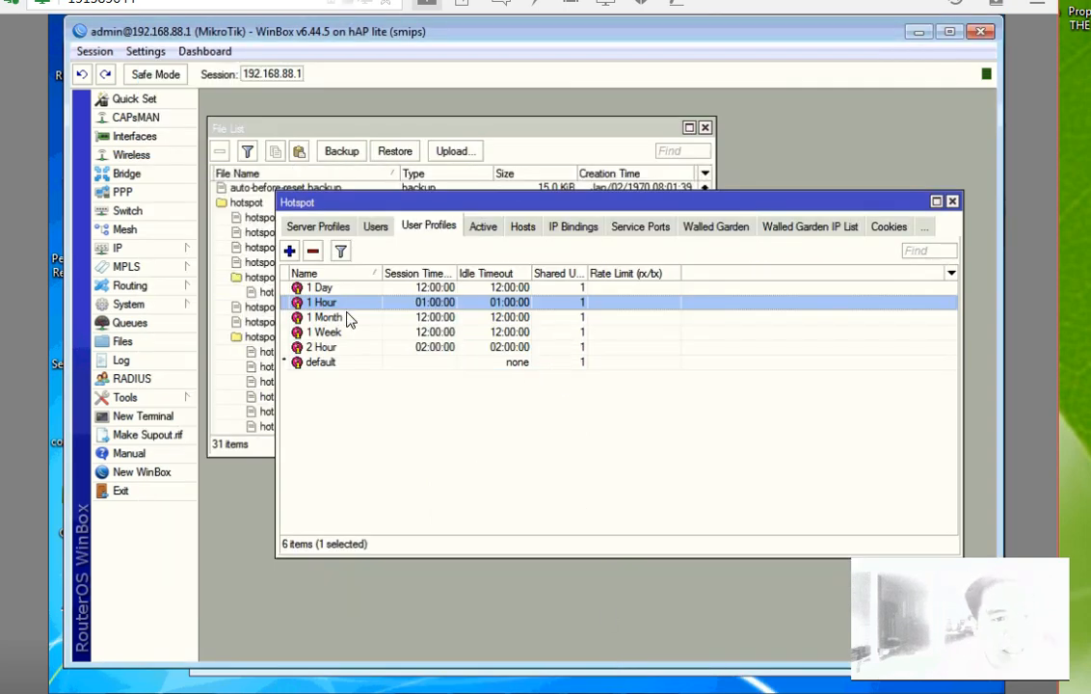
Step: Open the system Scheduler, examine the Interval setting in a new schedule entry, and discard the entry and close the Scheduler
click(138, 253)
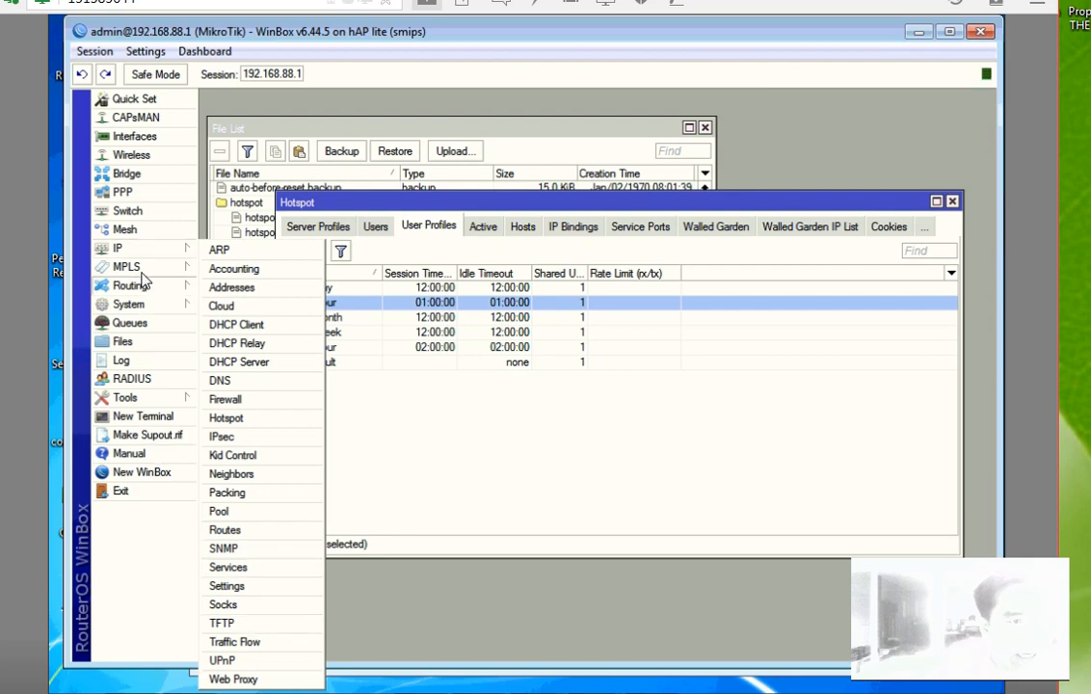
mouse_move(150, 306)
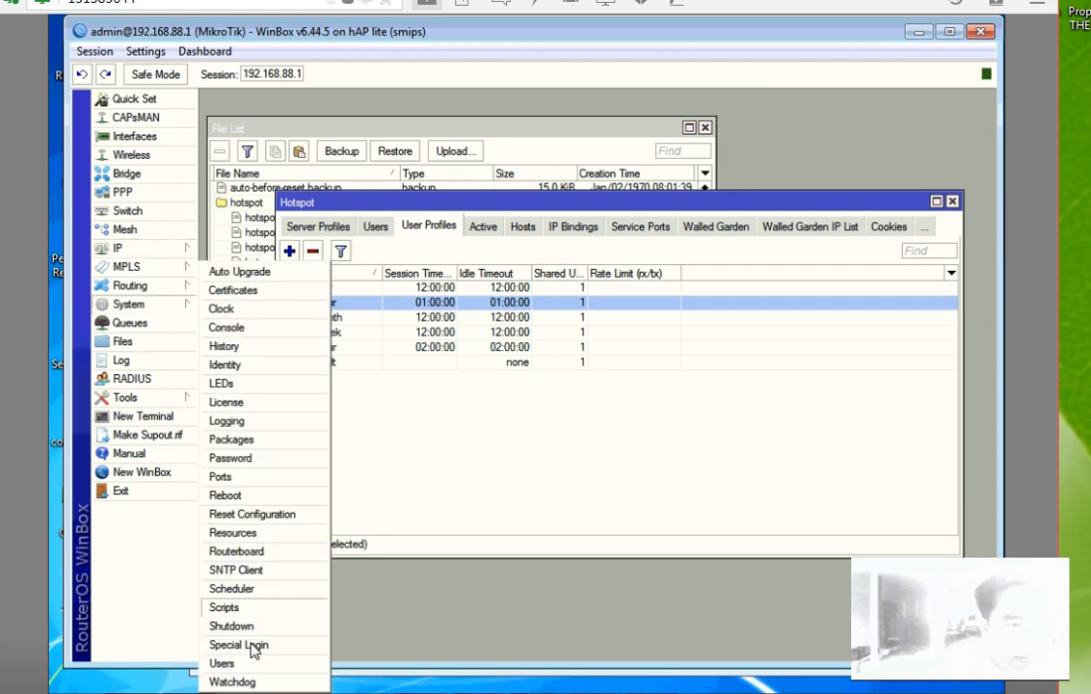
click(236, 587)
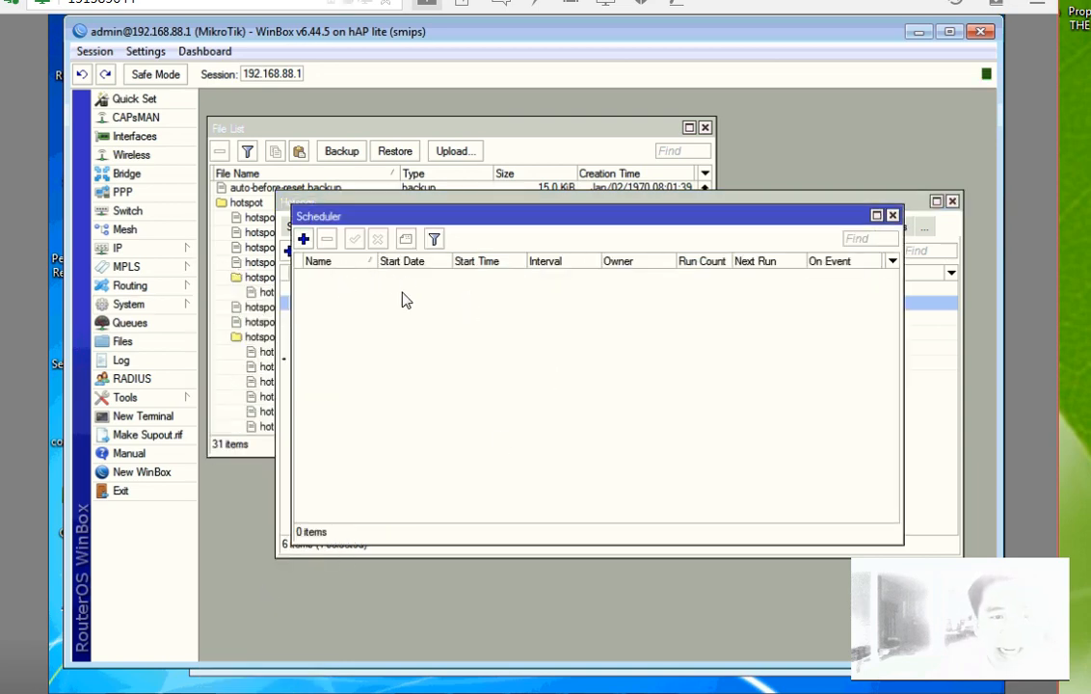
click(303, 239)
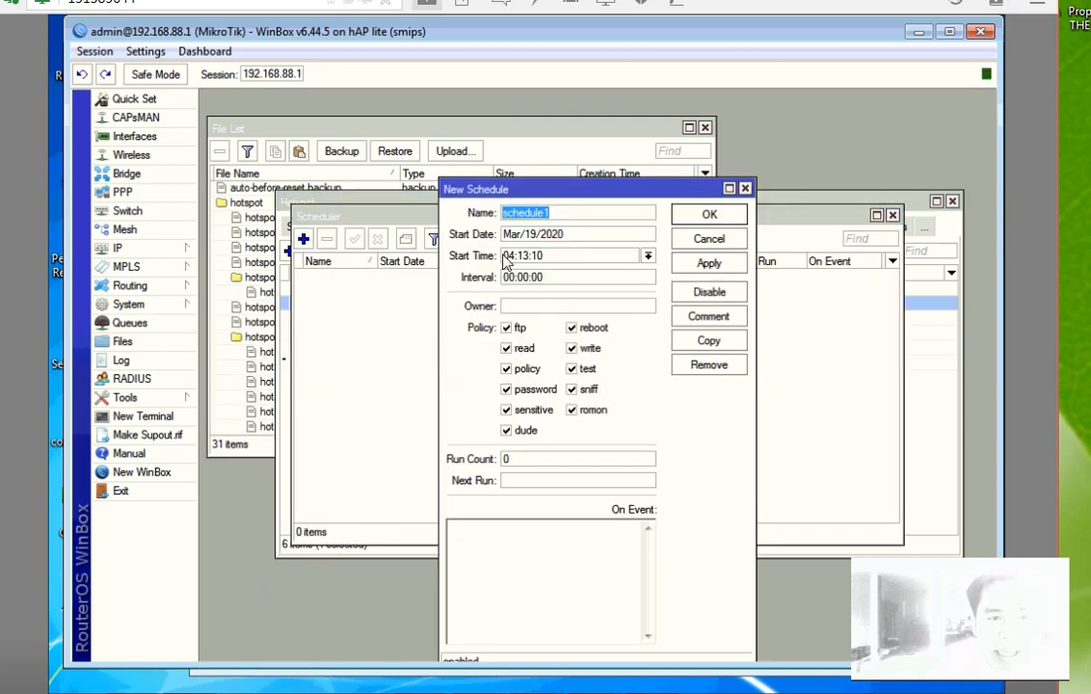
double_click(538, 278)
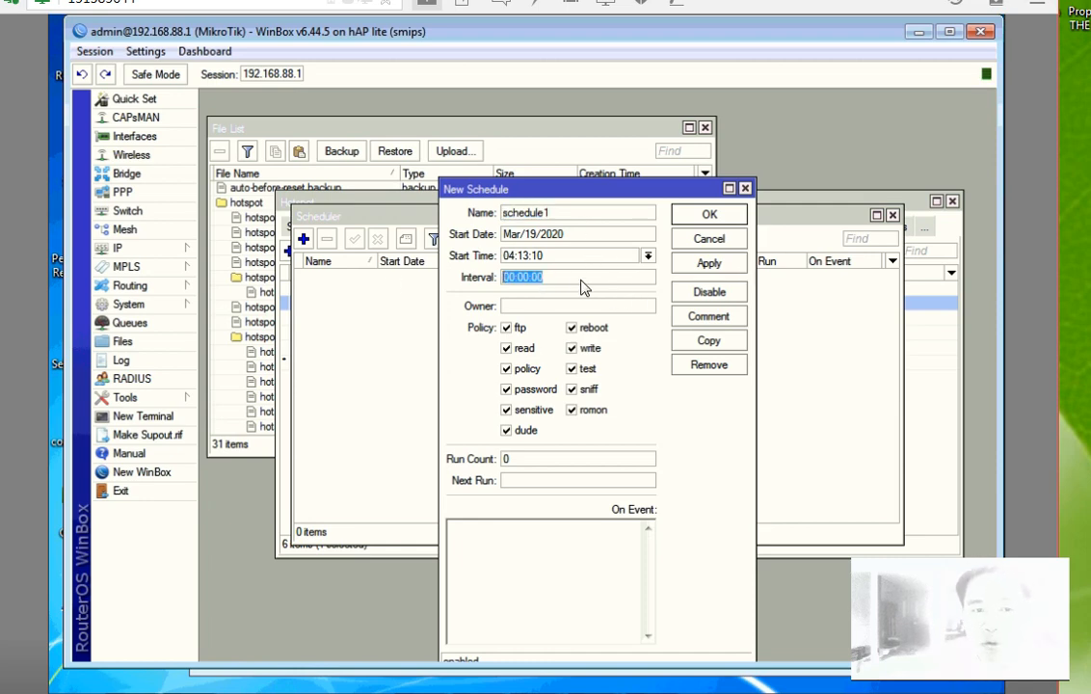
double_click(503, 276)
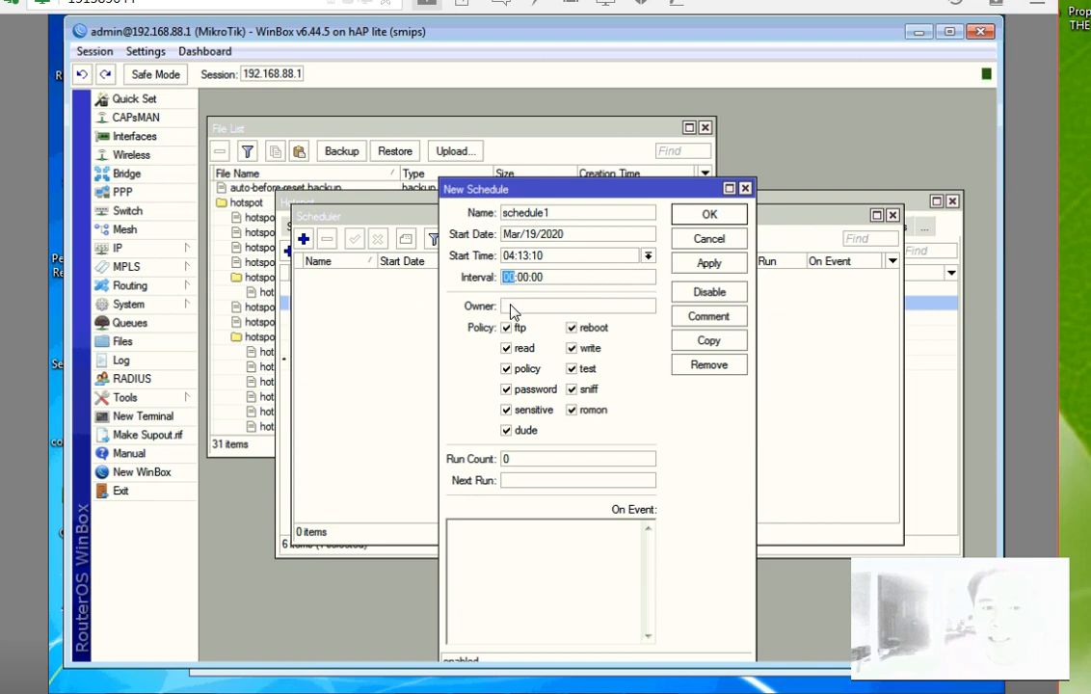
click(708, 239)
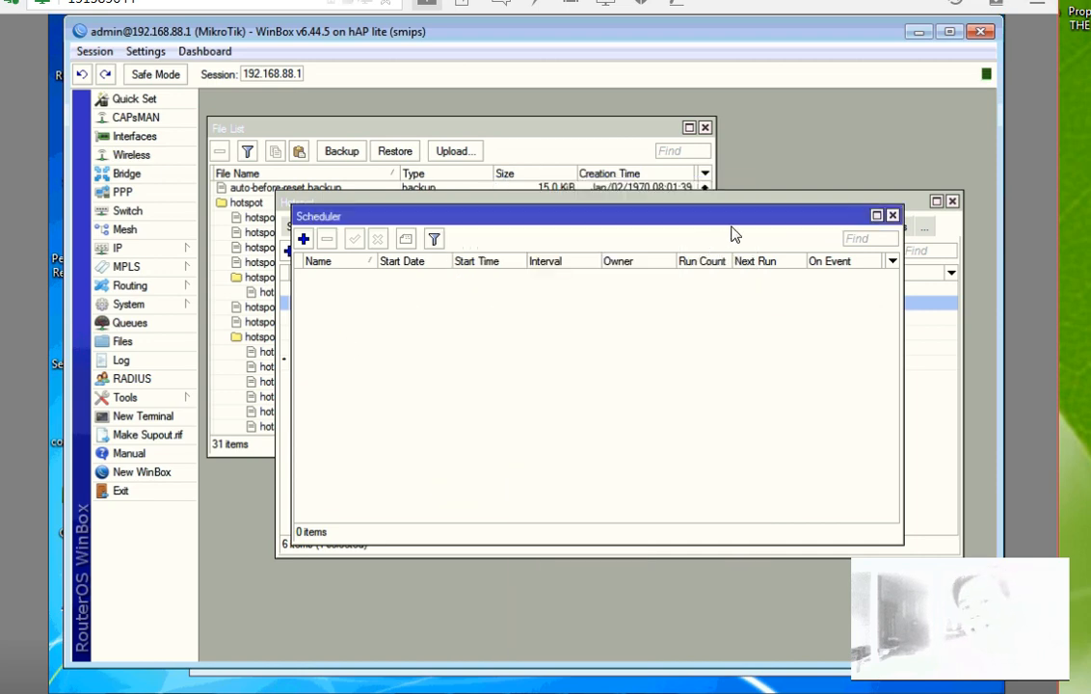
click(892, 215)
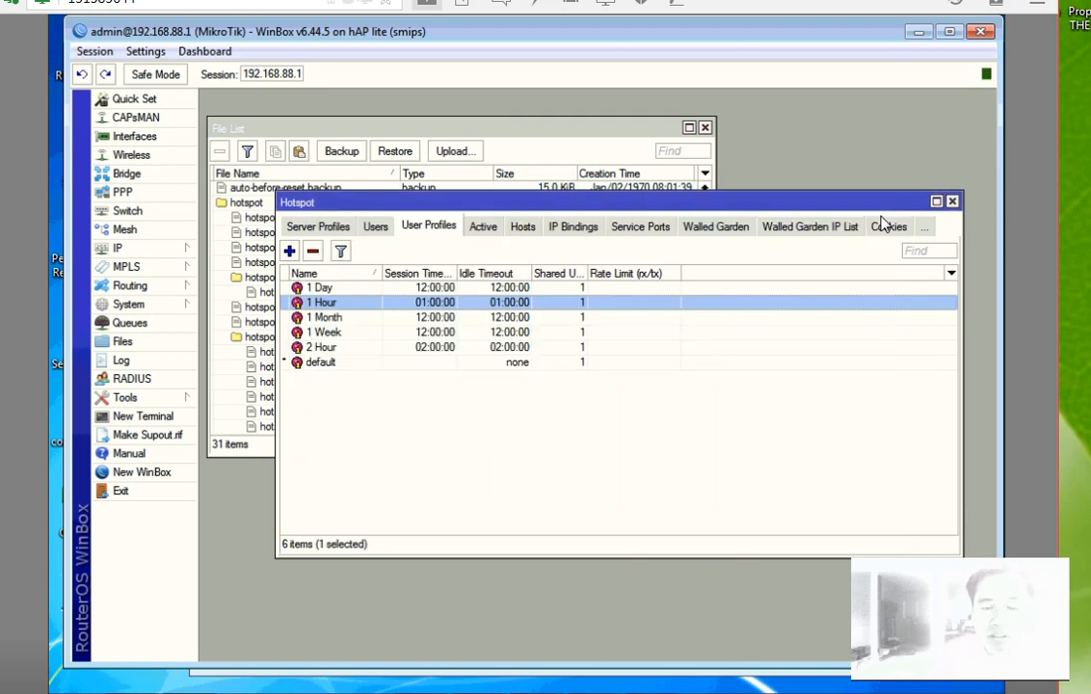